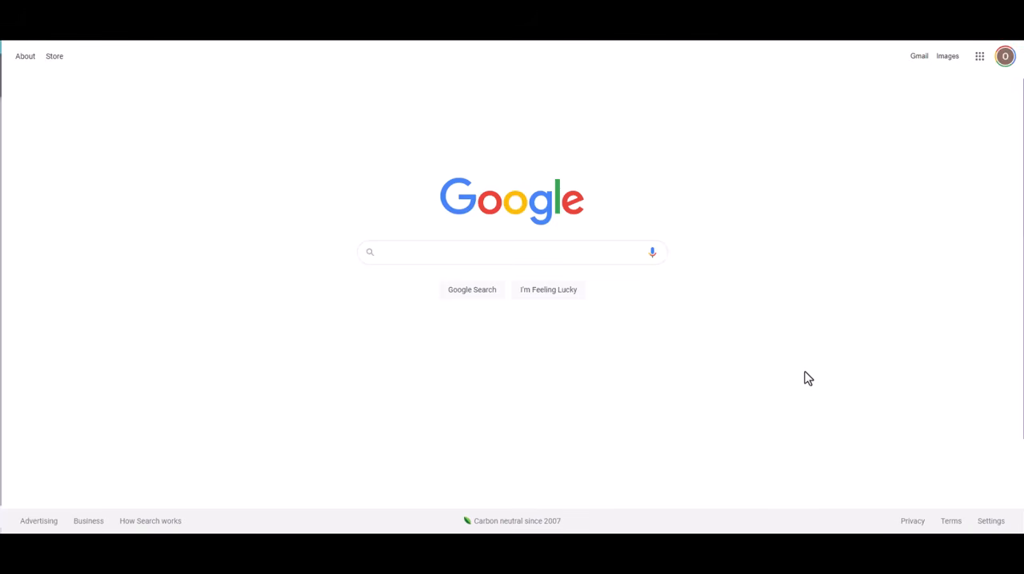
left_click(592, 256)
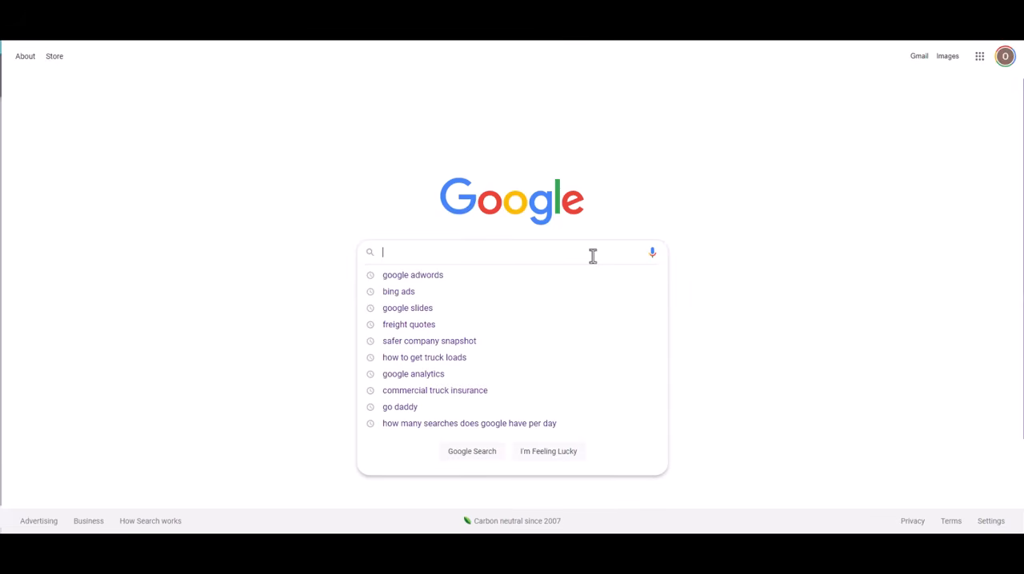
type("pallet")
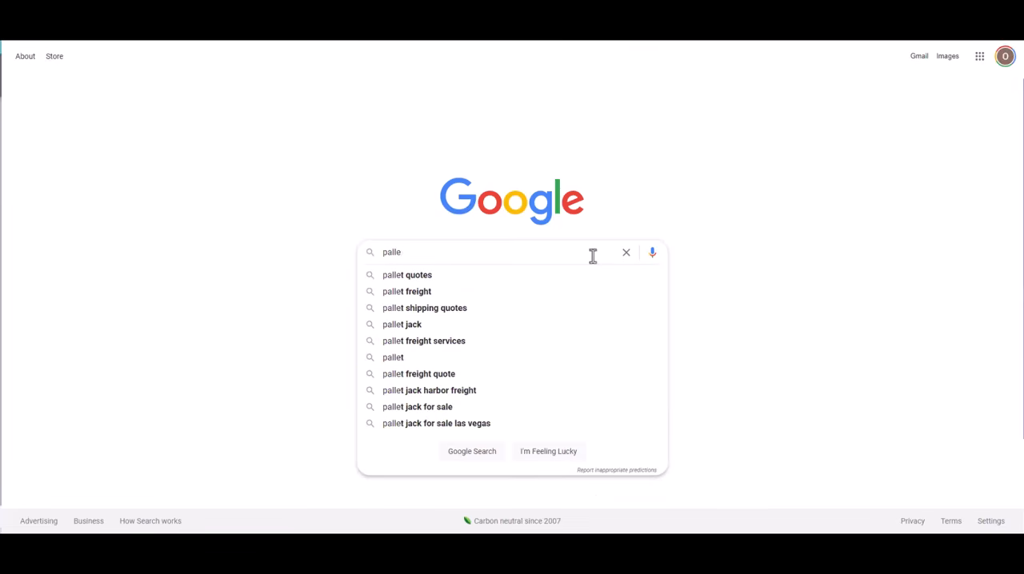
key("BackSpace")
key("BackSpace")
key("BackSpace")
key("BackSpace")
key("BackSpace")
key("BackSpace")
key("BackSpace")
type("fu")
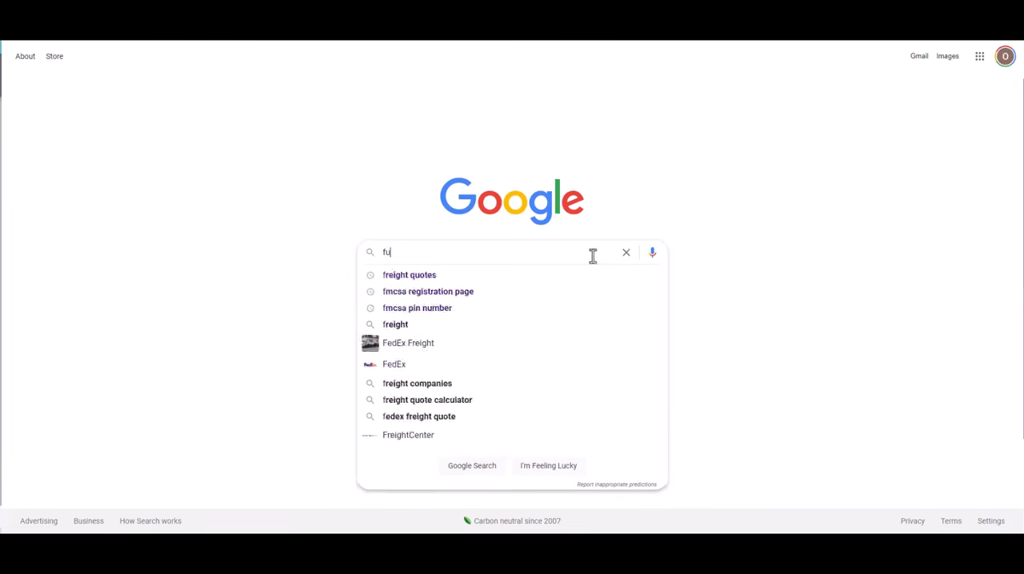
type("ll truck")
key("BackSpace")
key("BackSpace")
key("BackSpace")
key("BackSpace")
key("BackSpace")
key("BackSpace")
key("BackSpace")
key("BackSpace")
key("BackSpace")
key("BackSpace")
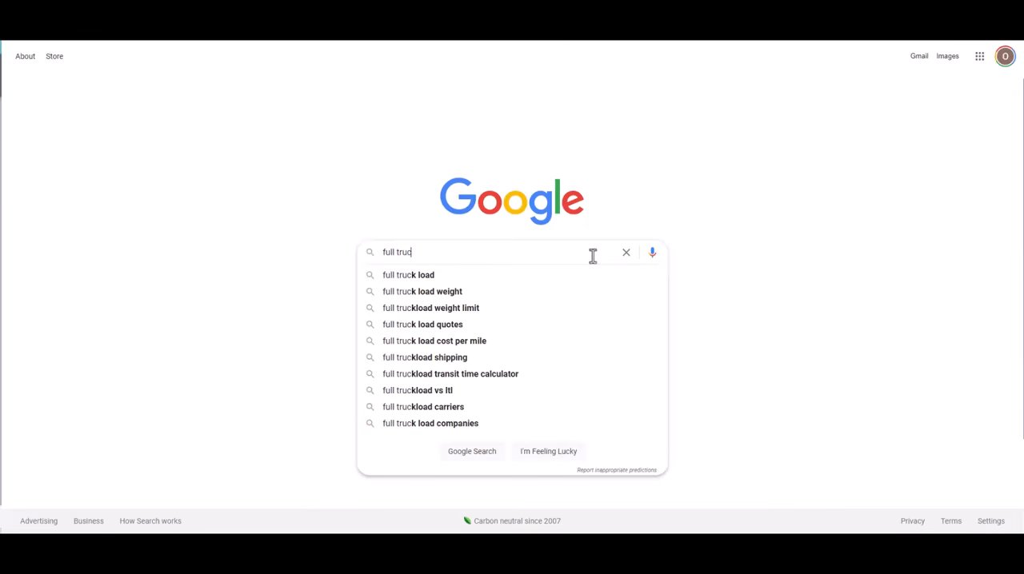
type("shipp")
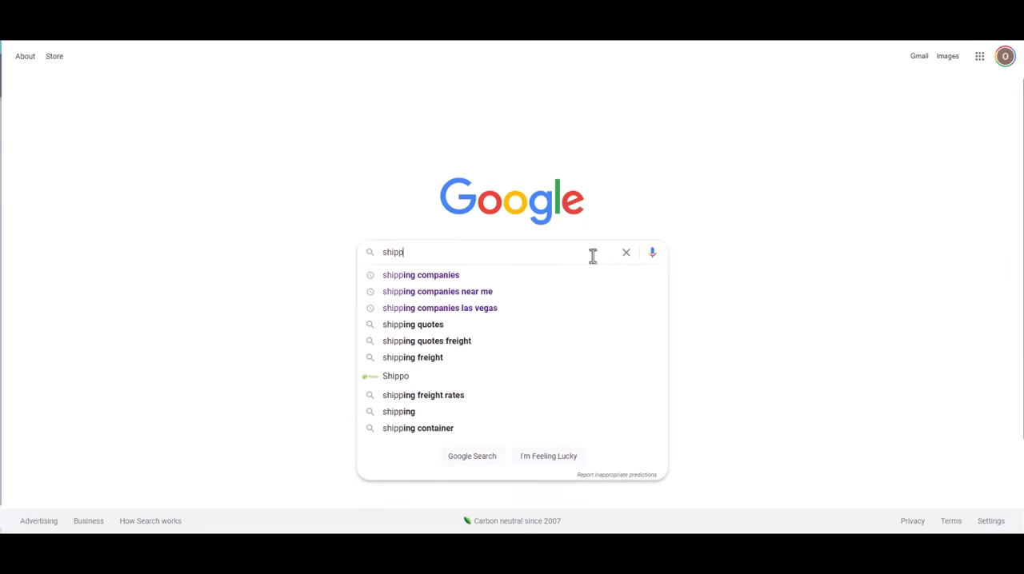
key("BackSpace")
key("BackSpace")
key("BackSpace")
key("BackSpace")
key("BackSpace")
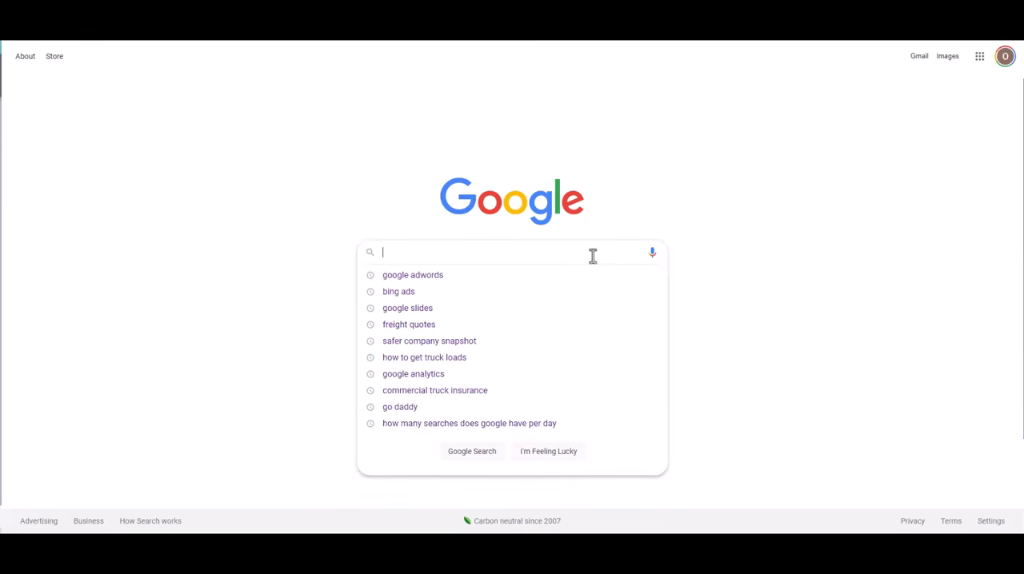
Search Google for "freight rates" and review the ads above the first organic result
type("freight rates")
key("Return")
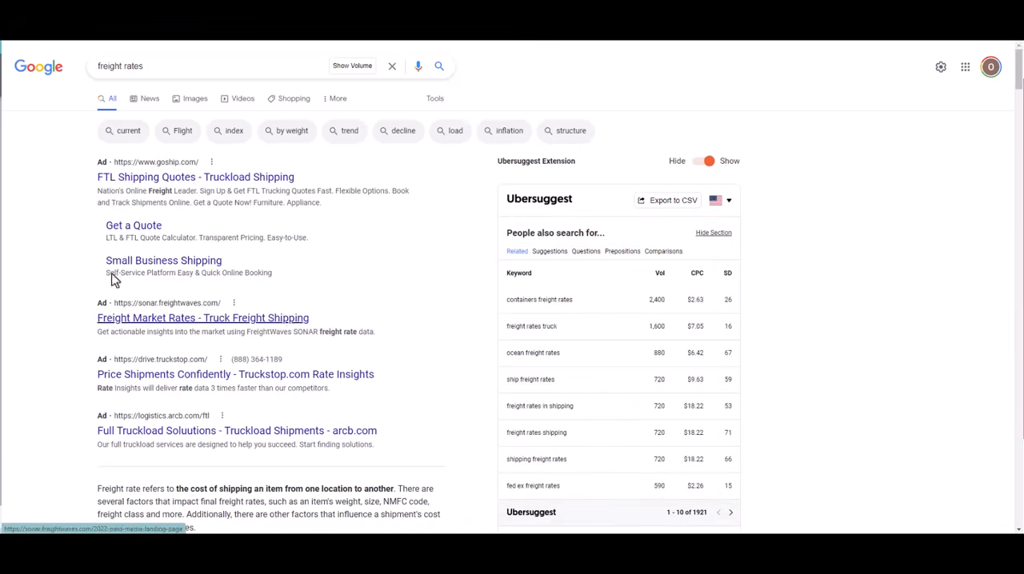
scroll(177, 441, "down", 1)
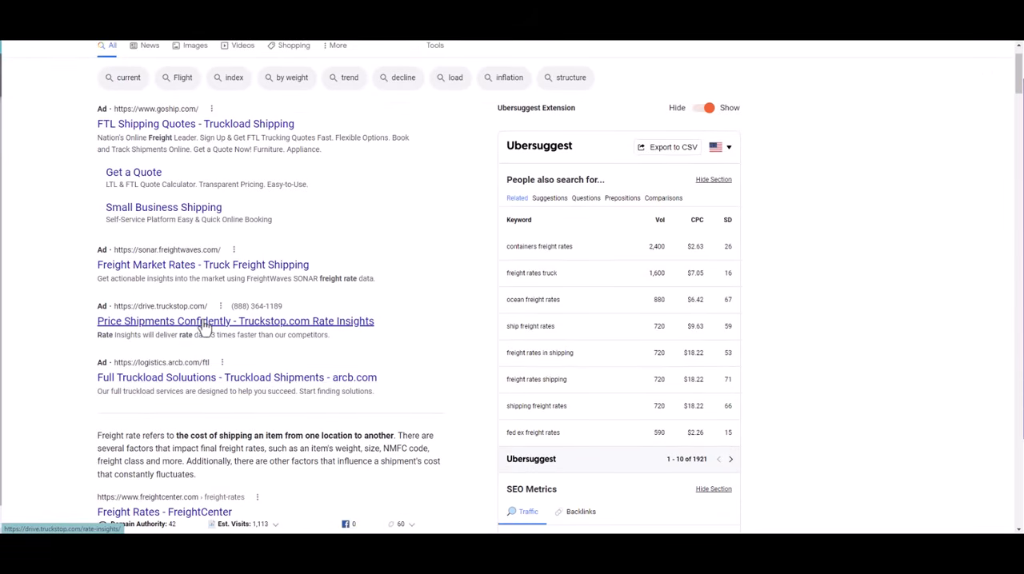
scroll(204, 328, "up", 1)
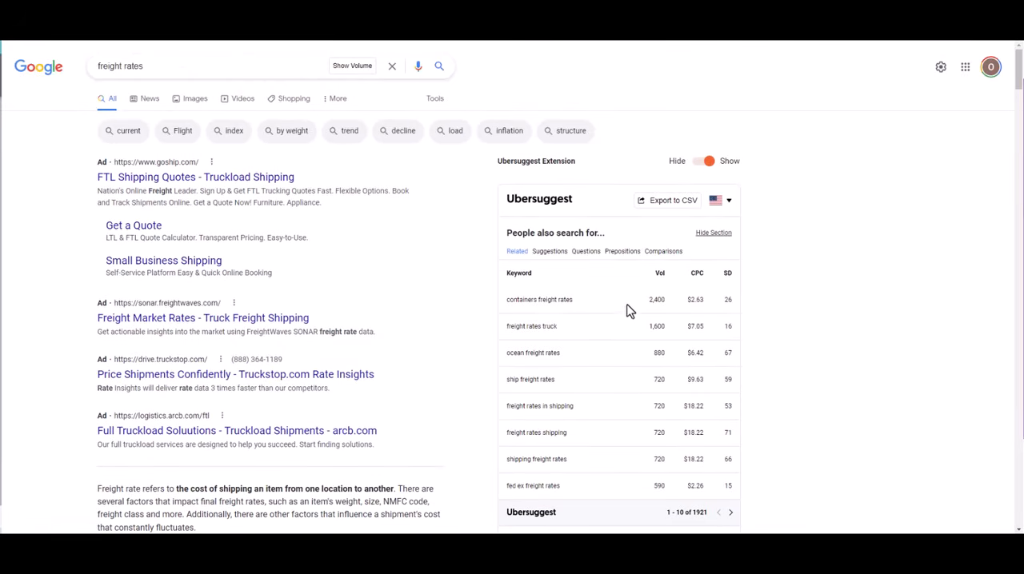
Check the cost per click of the first two related keywords, and hide the Ubersuggest extension for 3 days
double_click(691, 302)
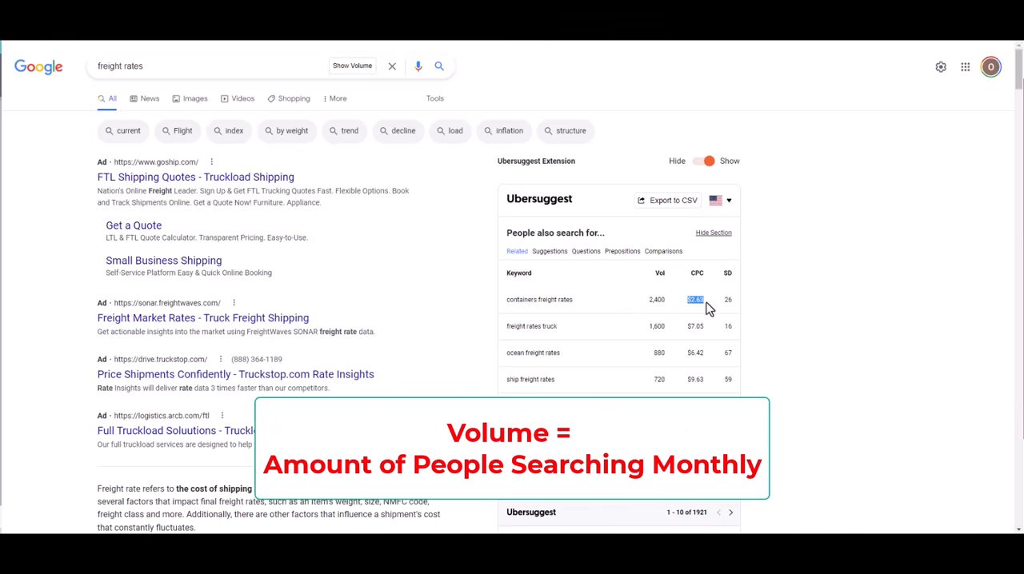
double_click(698, 327)
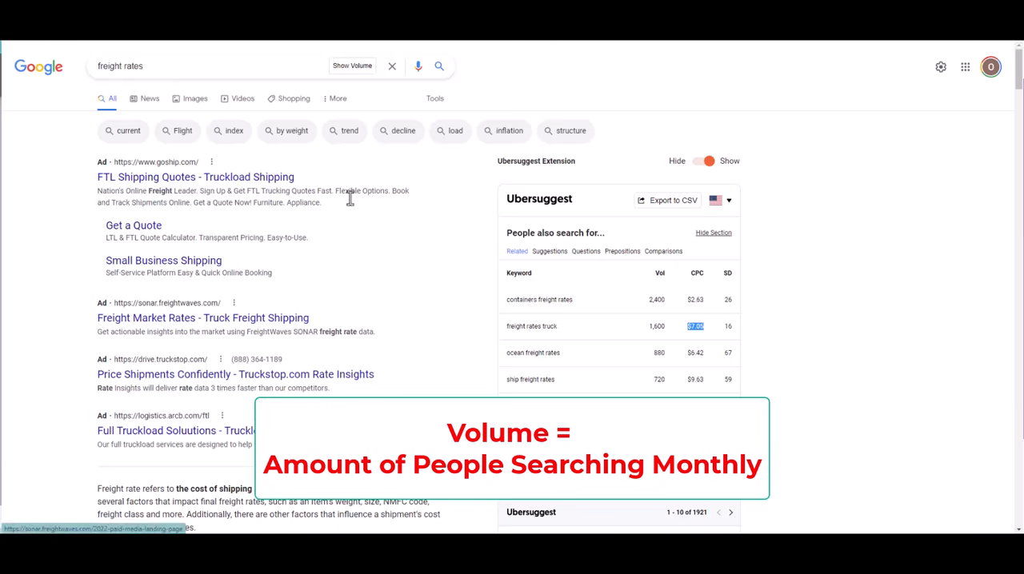
left_click(710, 163)
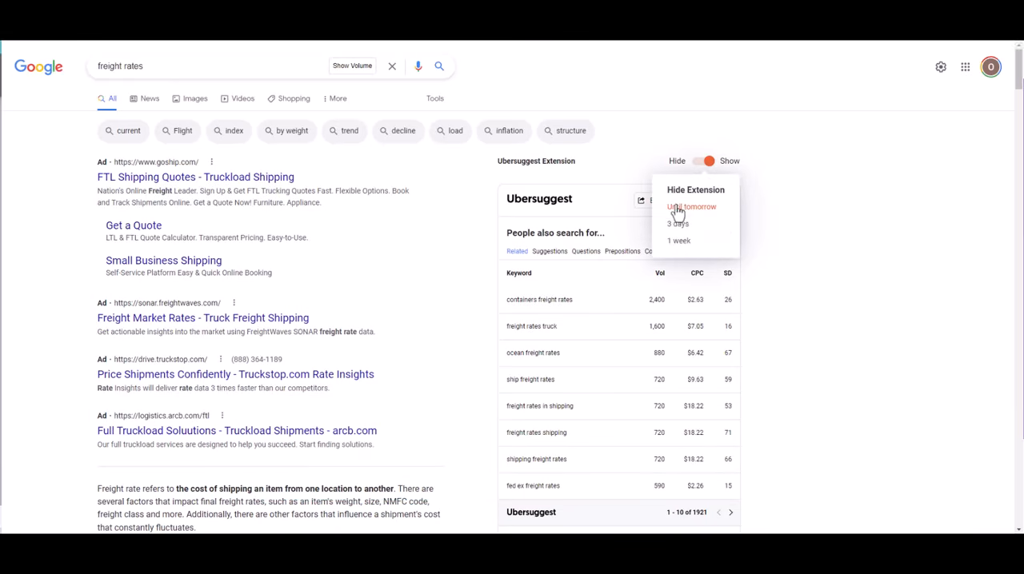
left_click(684, 221)
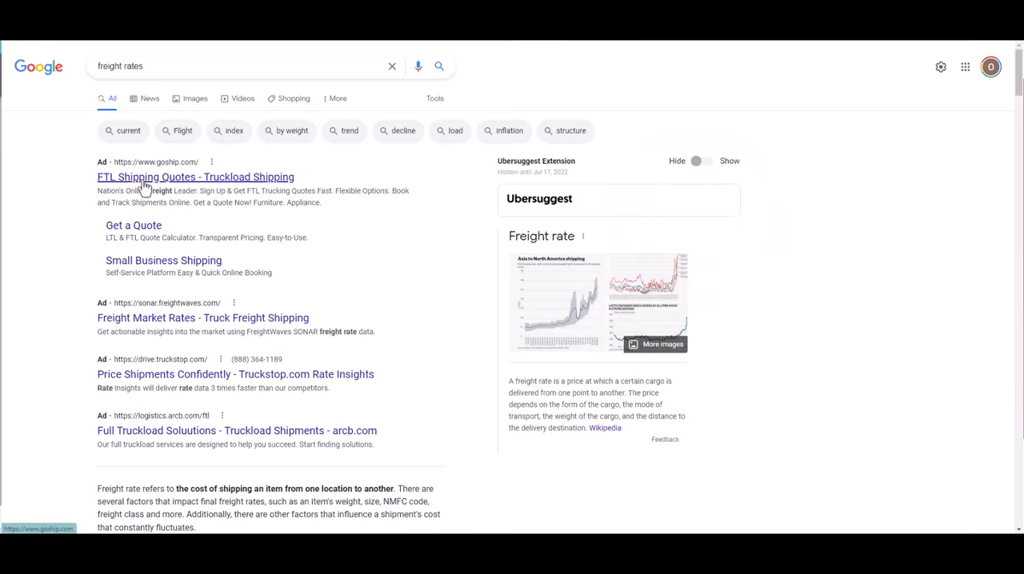
Compare the ads above the "freight rates" results with the organic results and the ads at the end of the page
scroll(148, 319, "down", 10)
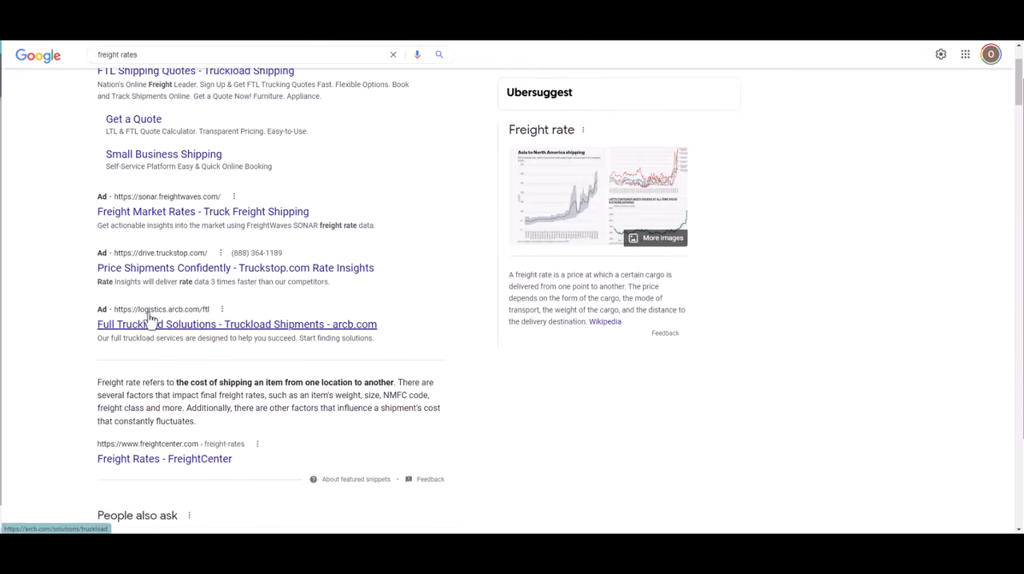
scroll(381, 379, "down", 1)
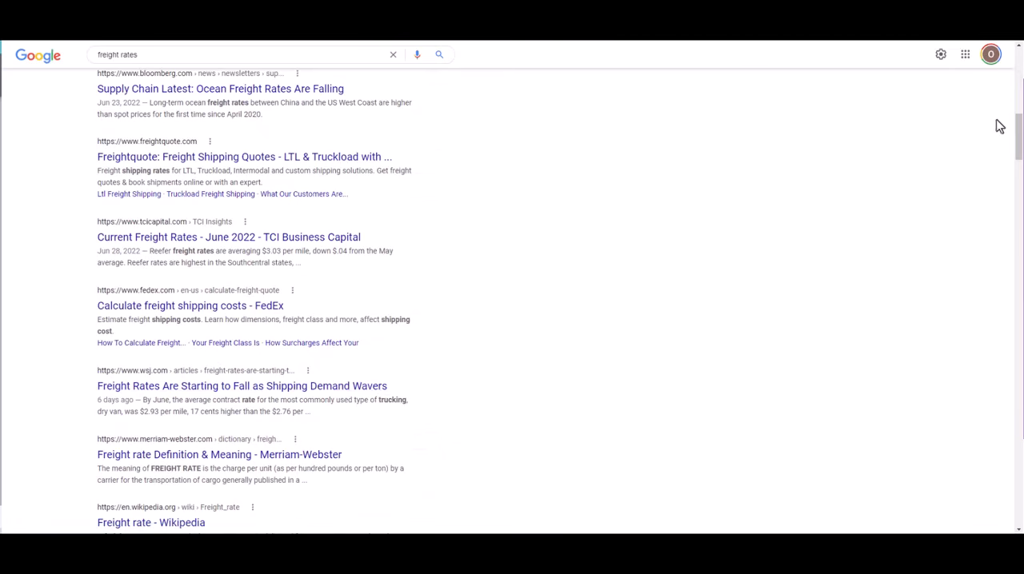
left_click_drag(1019, 138, 973, 475)
scroll(377, 269, "up", 3)
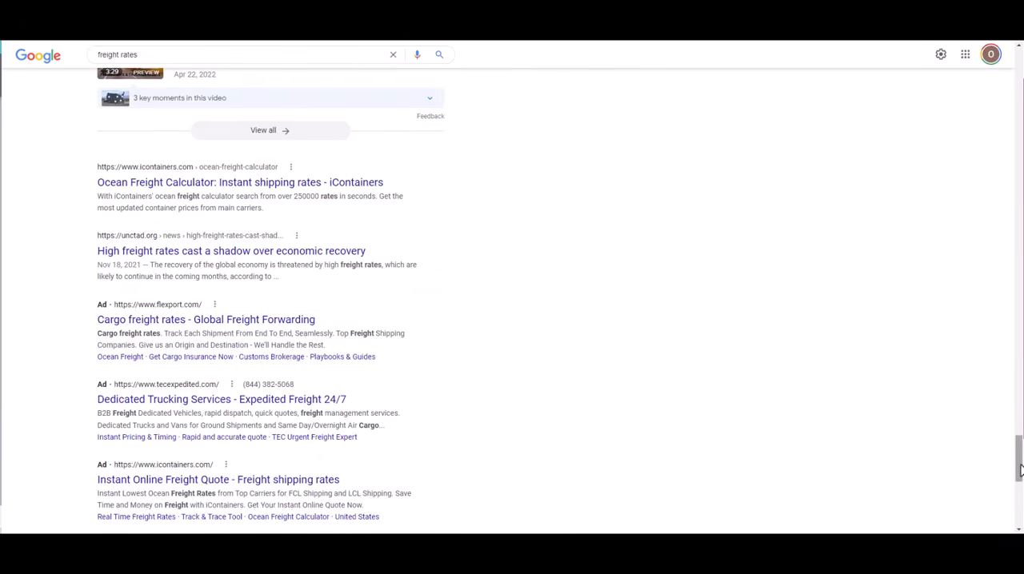
left_click_drag(1019, 458, 955, 45)
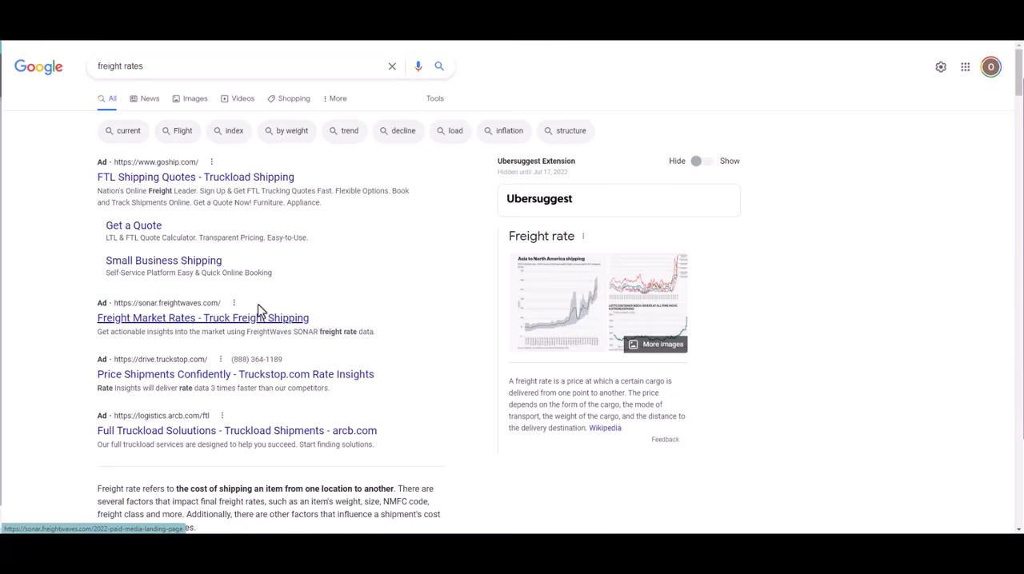
Open the Freight Market Rates, Truckstop.com Rate Insights and arcb.com Full Truckload ads in separate tabs
right_click(178, 320)
left_click(68, 337)
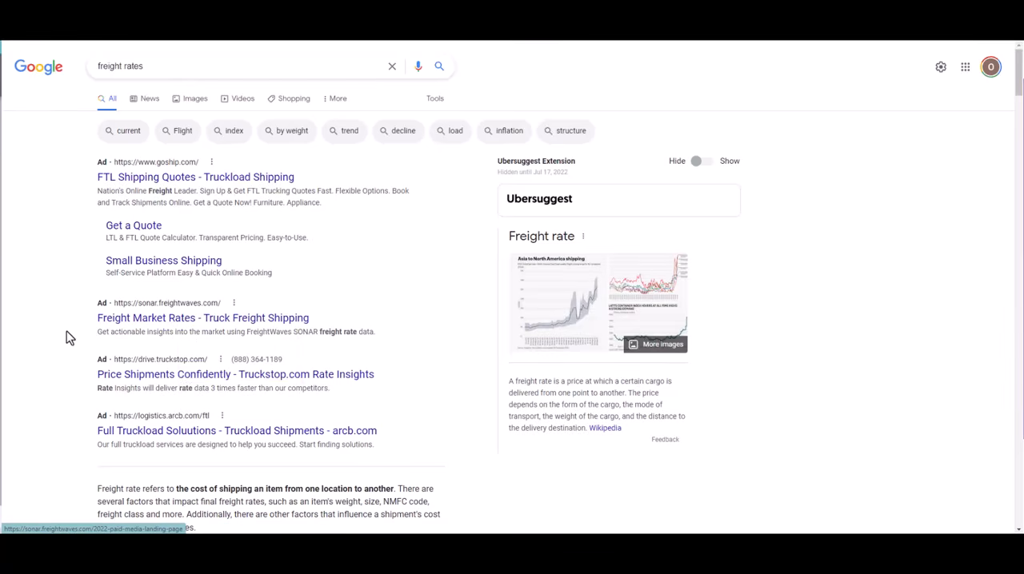
right_click(183, 378)
left_click(129, 448)
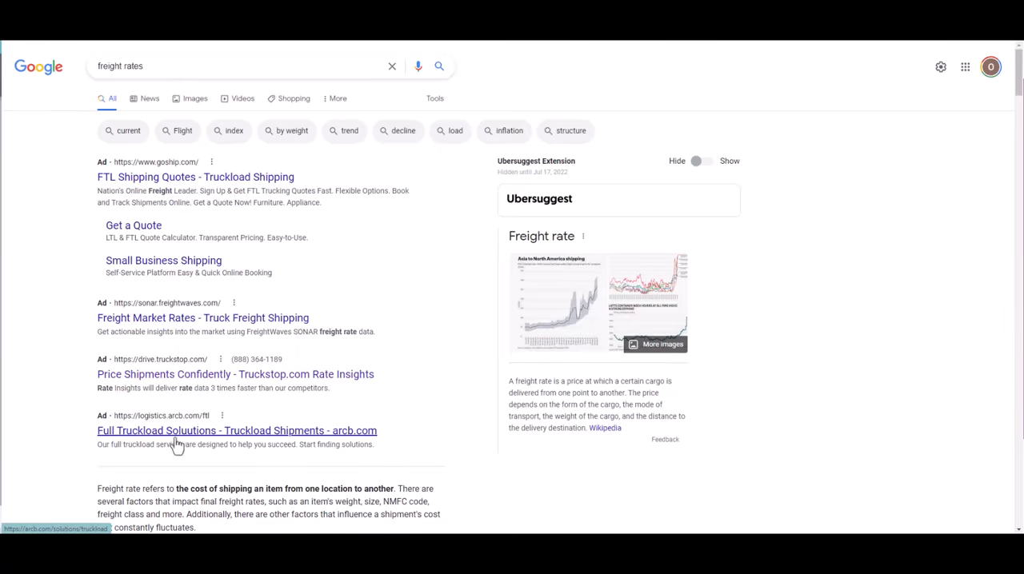
right_click(207, 433)
left_click(312, 309)
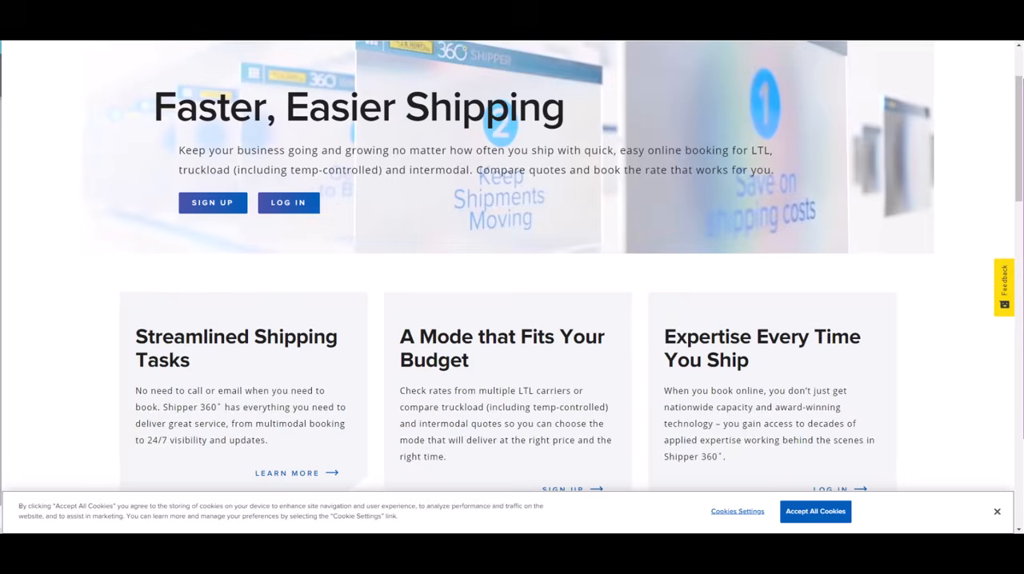
Review the remaining "freight rates" results down to the Flexport, TEC Expedited and iContainers ads and the related searches
scroll(359, 268, "up", 3)
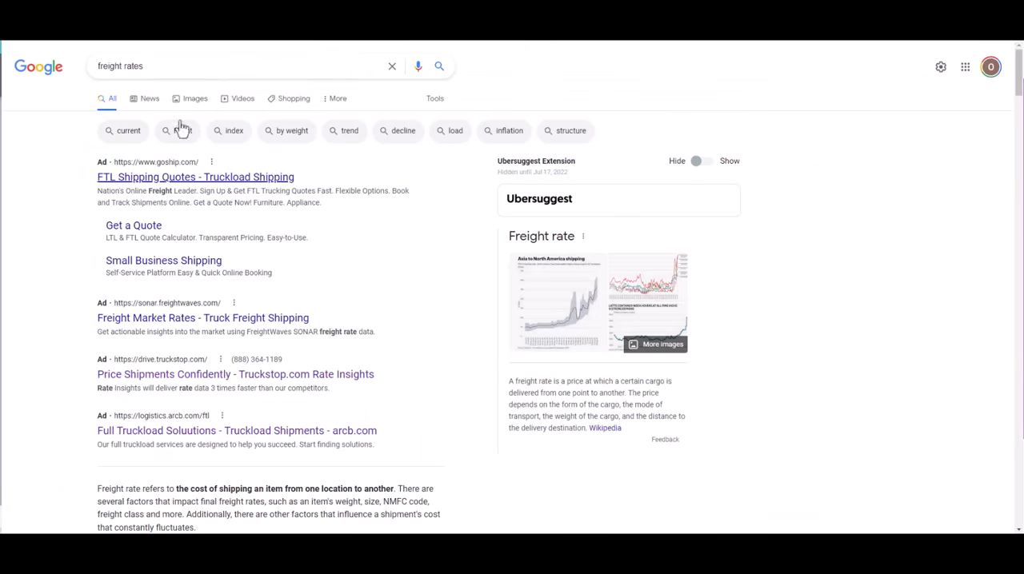
scroll(470, 281, "down", 20)
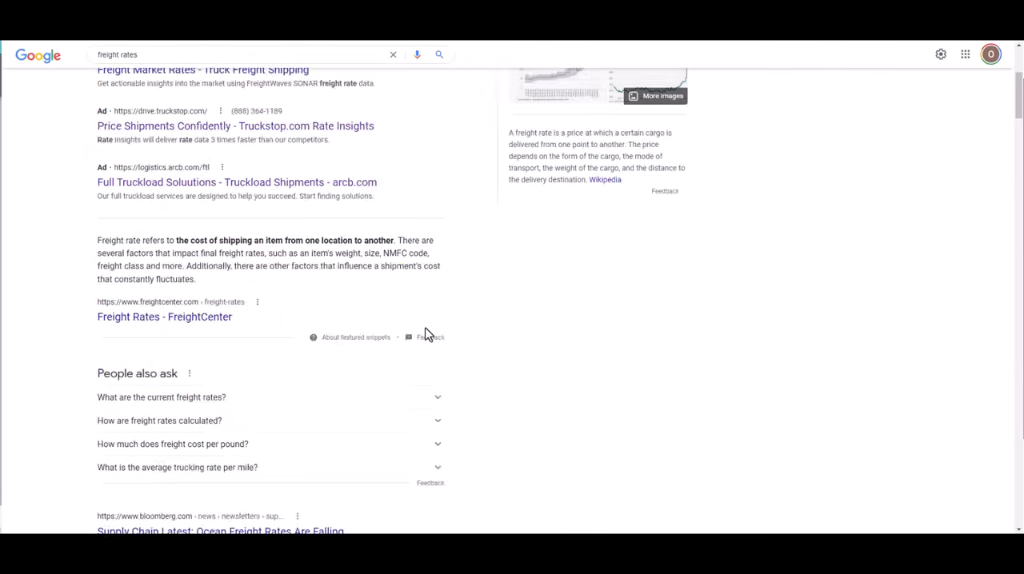
scroll(471, 282, "down", 12)
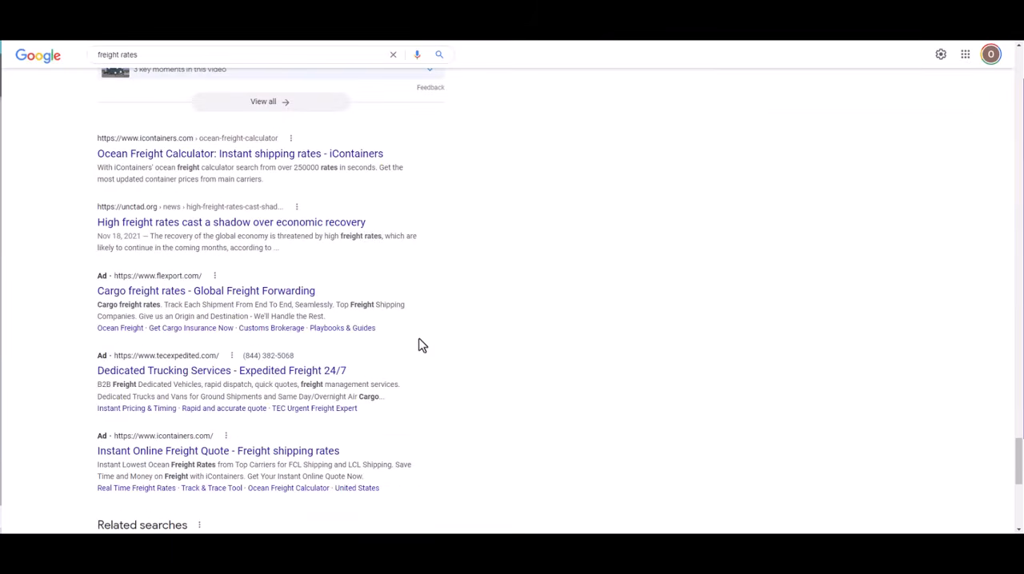
scroll(396, 366, "up", 5)
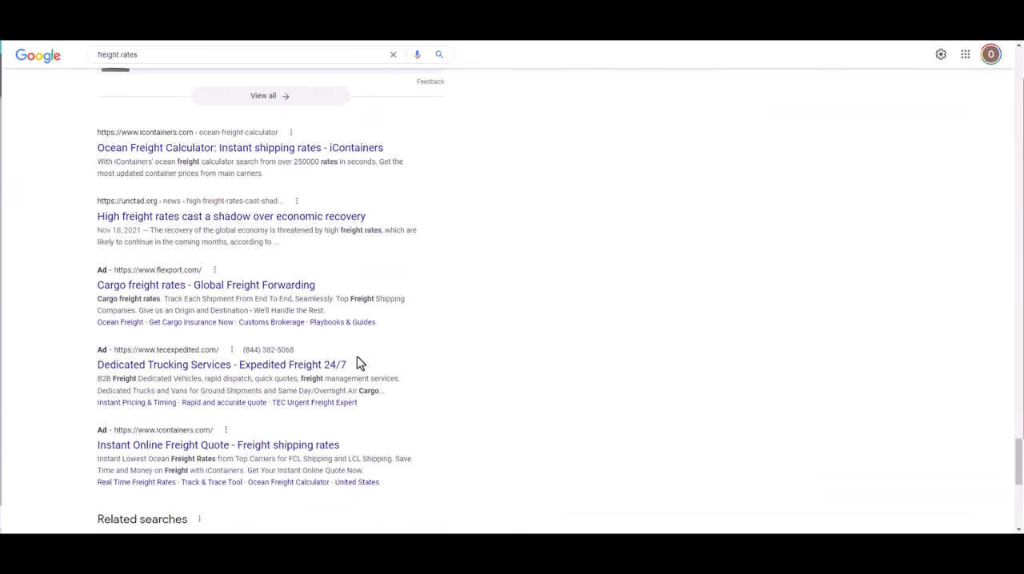
scroll(449, 387, "down", 2)
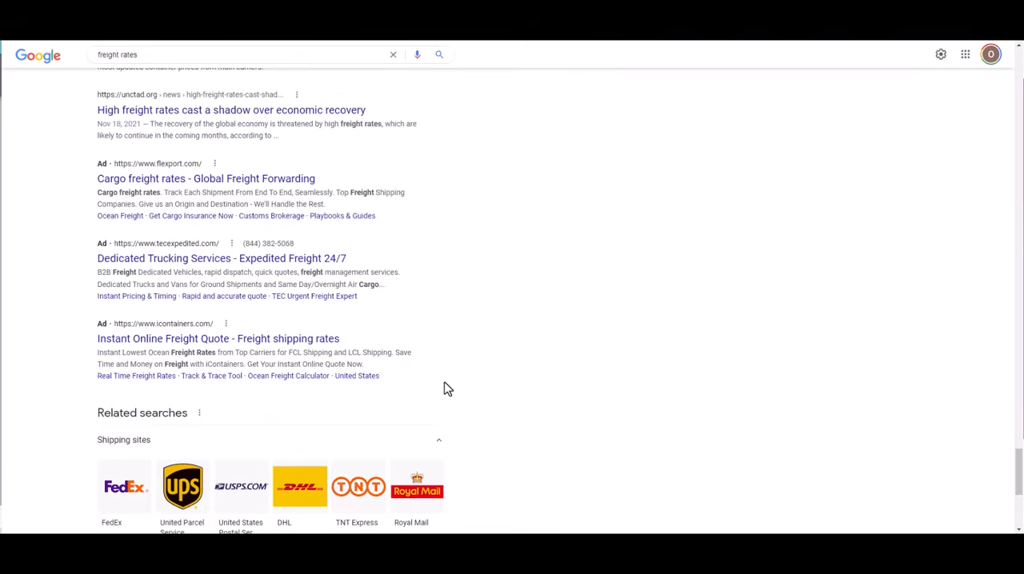
scroll(302, 340, "up", 2)
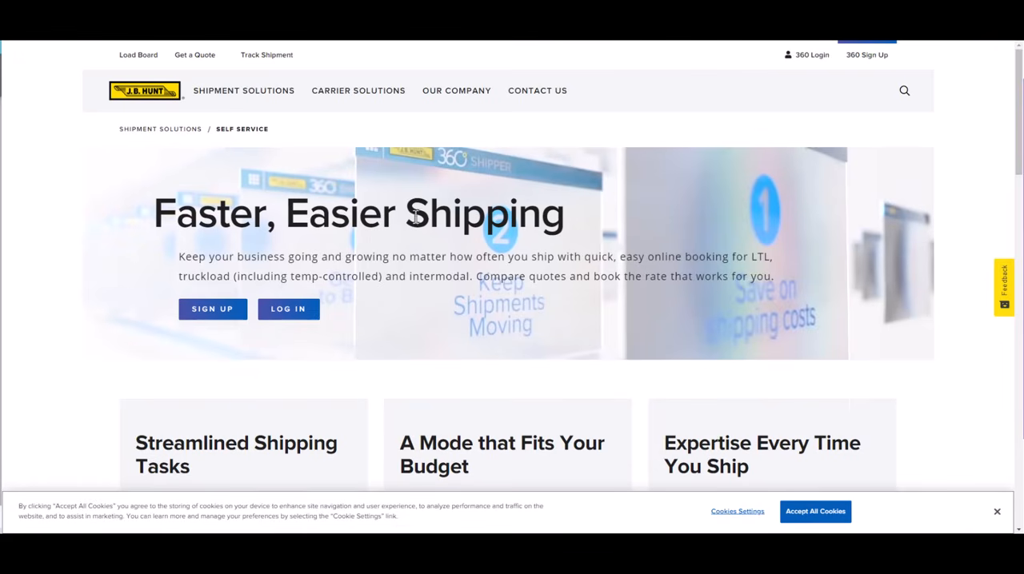
Examine J.B. Hunt's Self Service shipping landing page from its headline down to the footer, including its sign-up offers
scroll(411, 279, "down", 4)
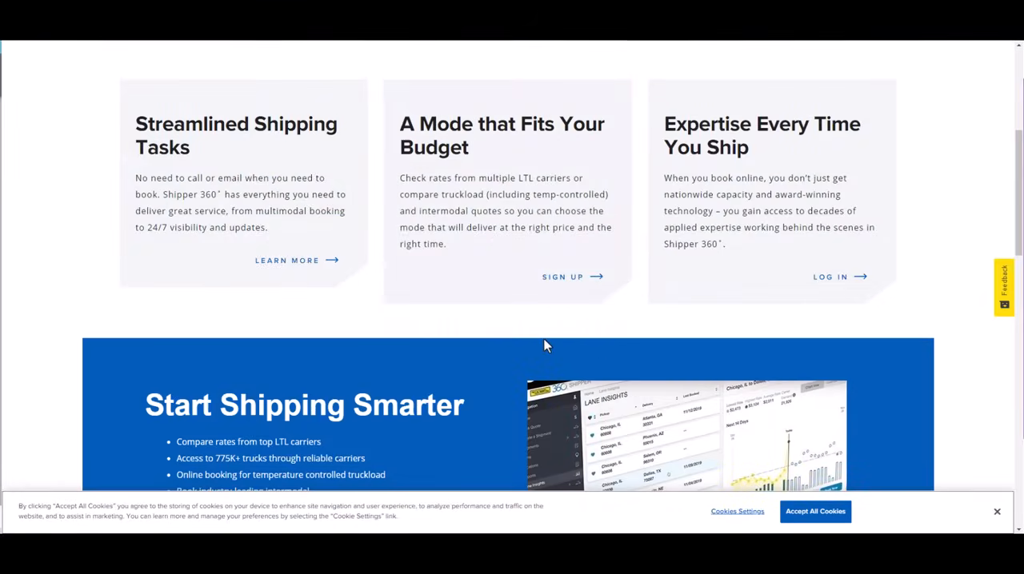
scroll(544, 345, "down", 4)
scroll(448, 344, "down", 1)
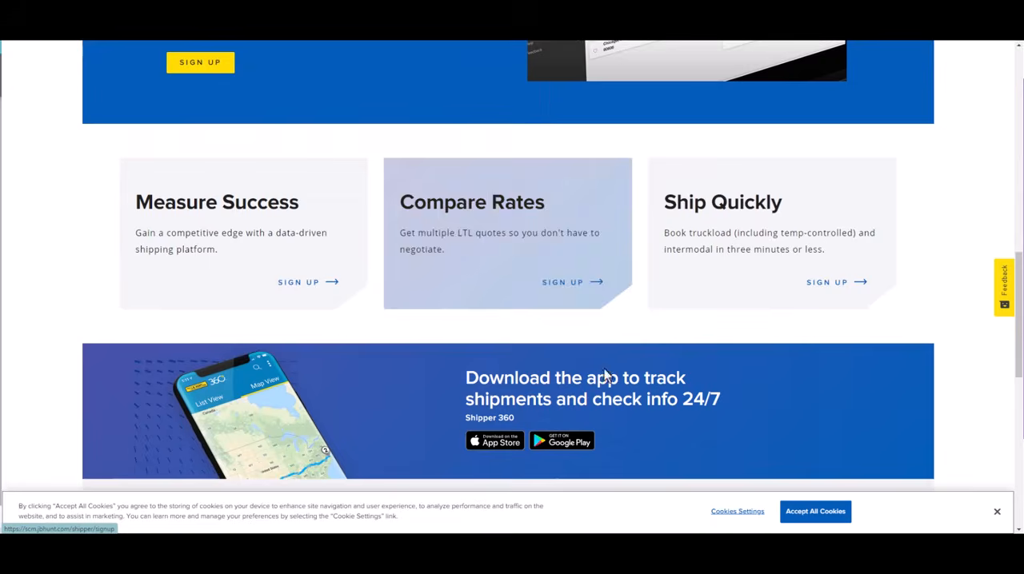
scroll(638, 372, "down", 4)
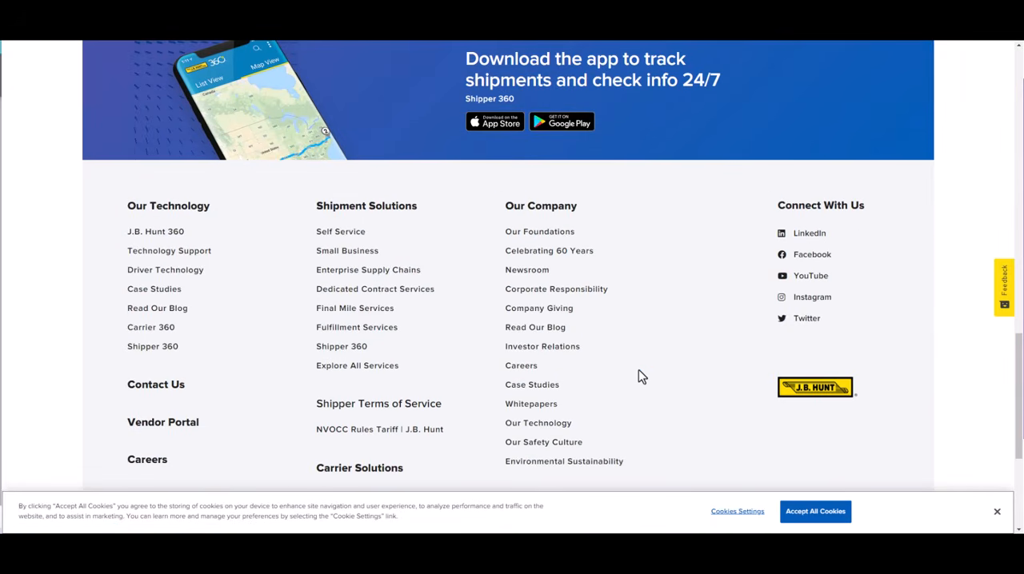
scroll(555, 323, "up", 5)
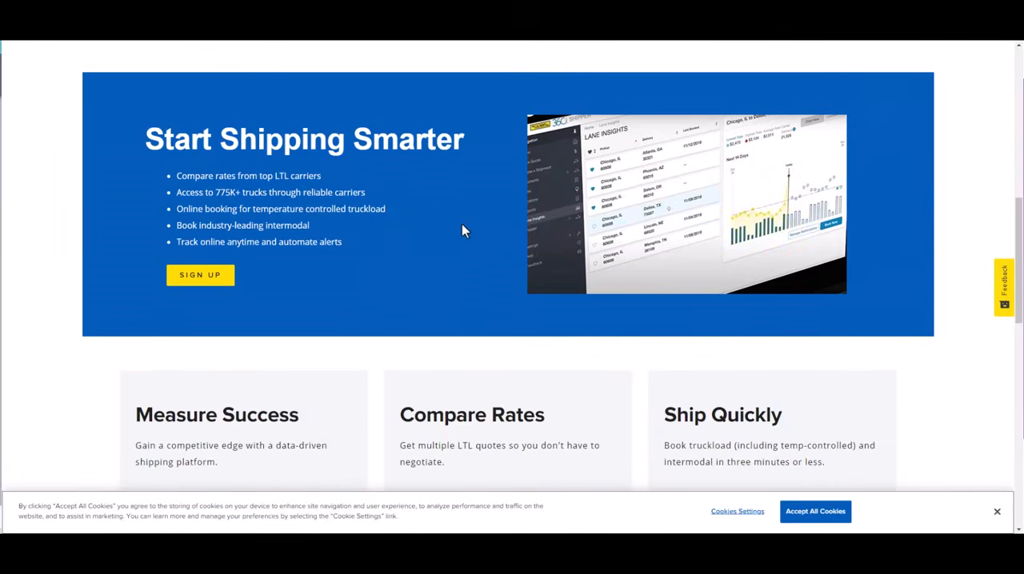
scroll(461, 229, "up", 4)
scroll(448, 284, "up", 3)
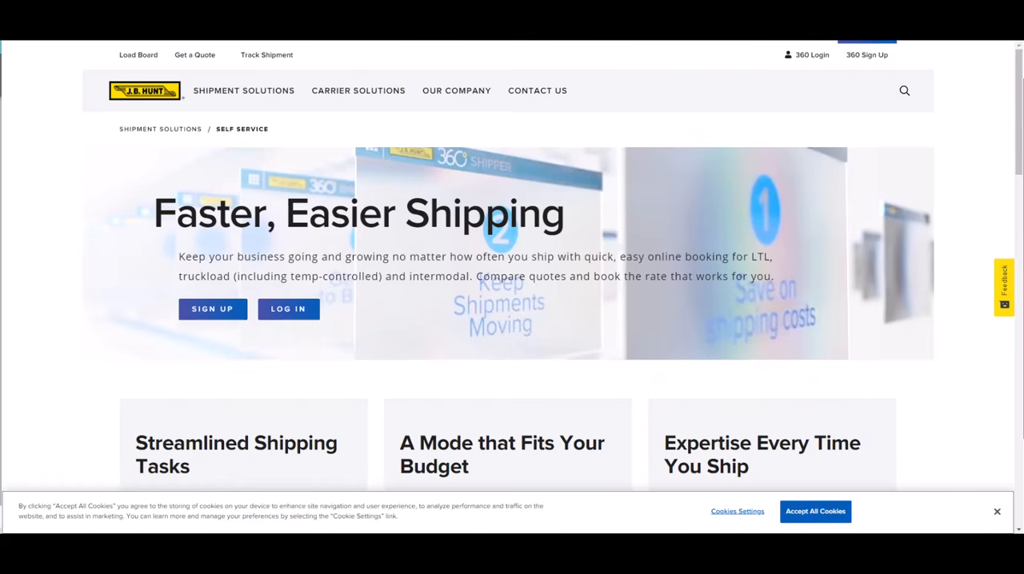
Switch to the Shipwell 3PL landing page and open its freight quote form, ready for entry in the First name field
left_click(448, 12)
scroll(448, 240, "down", 2)
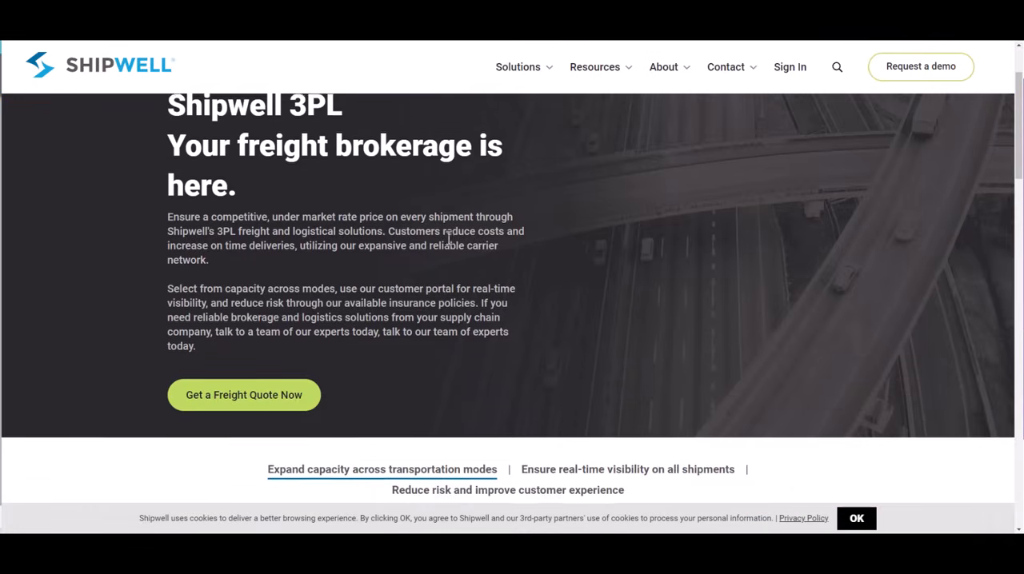
scroll(448, 275, "up", 2)
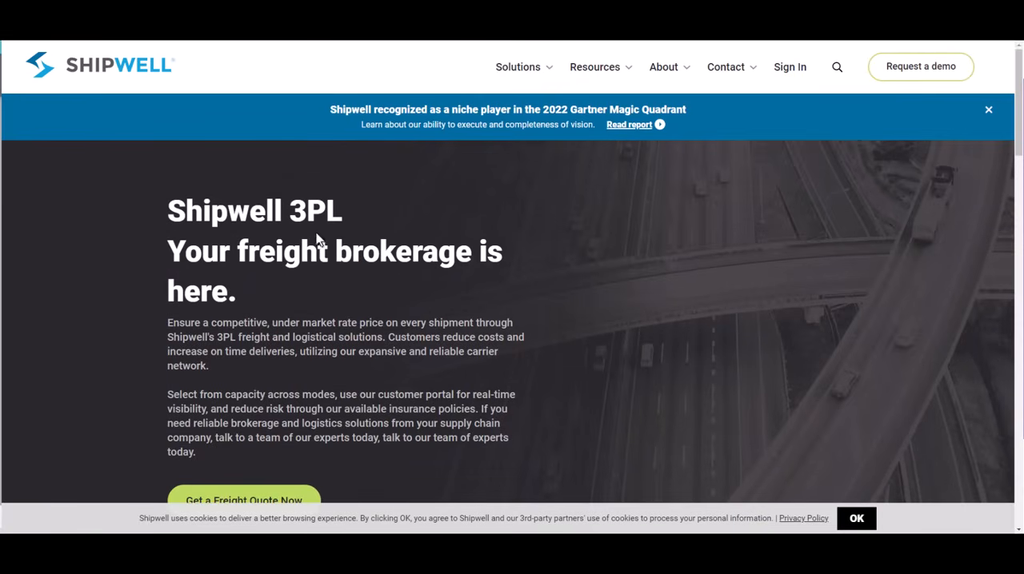
scroll(480, 326, "down", 3)
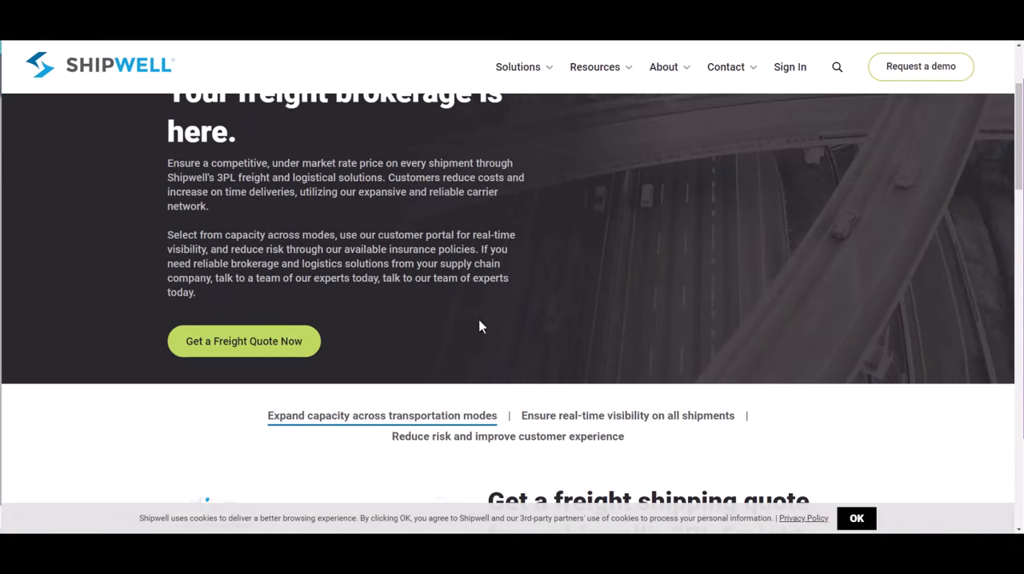
left_click(269, 344)
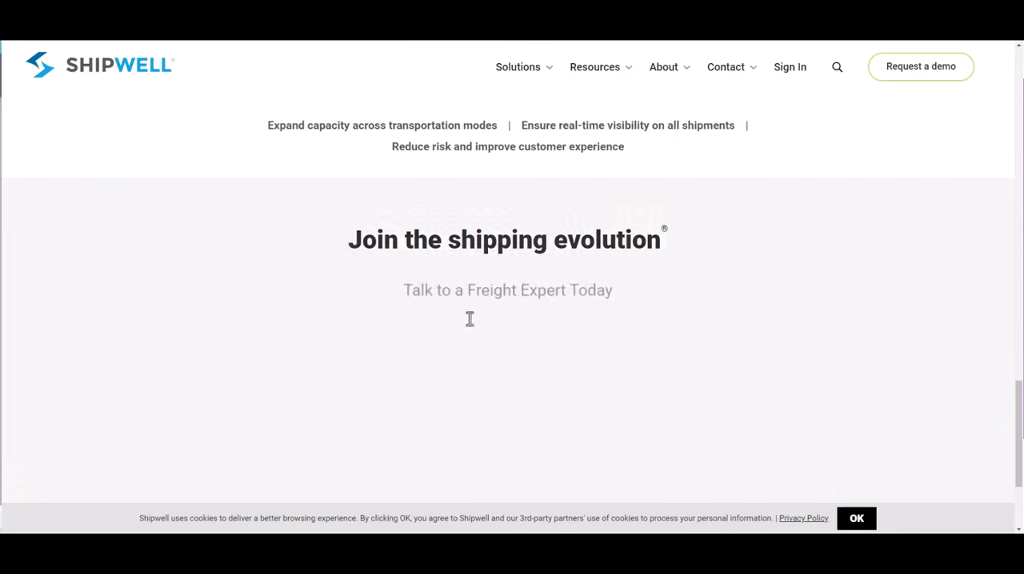
left_click(404, 301)
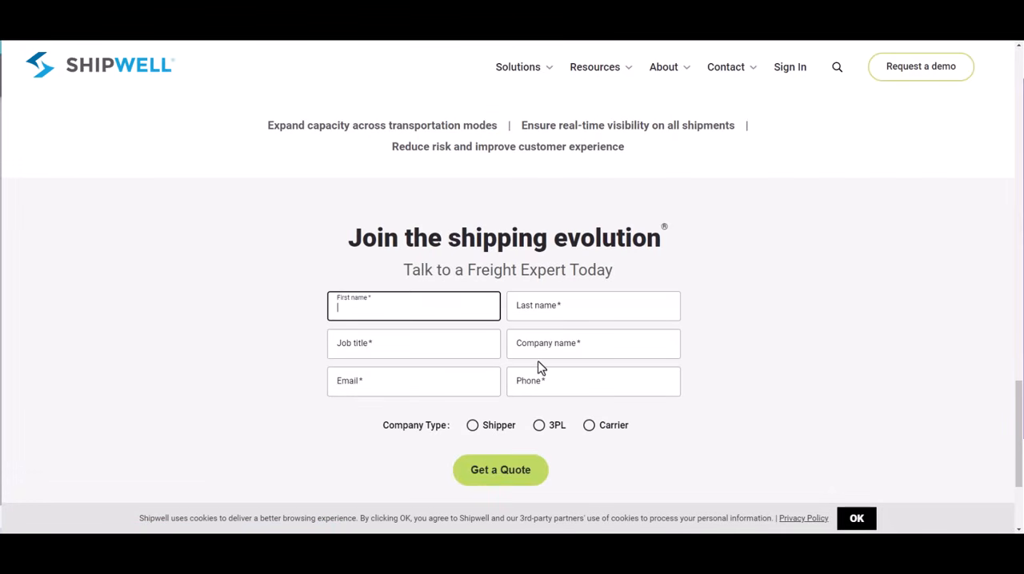
Enter the contact's first and last name in the Shipwell quote form
key("Tab")
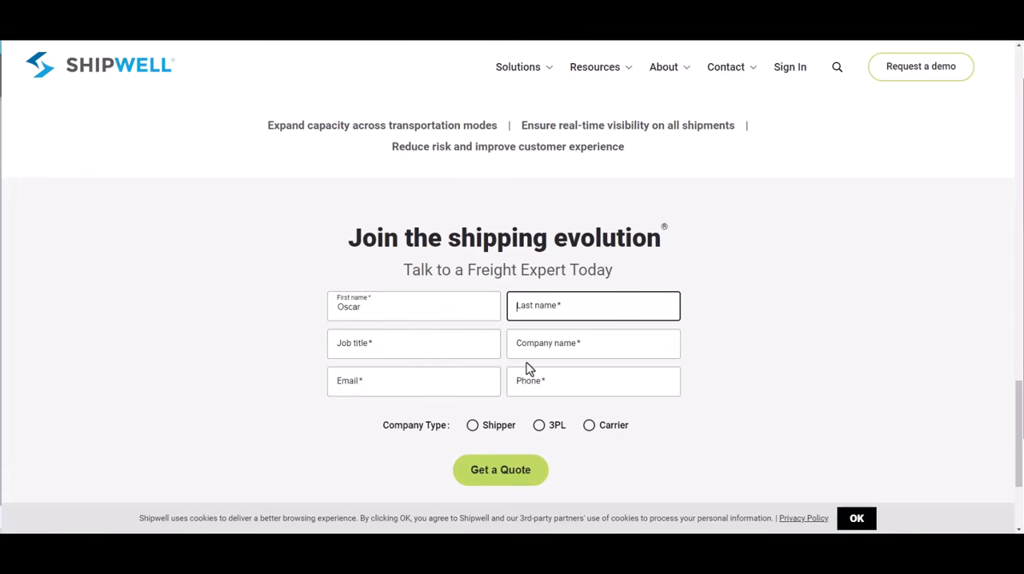
key("Tab")
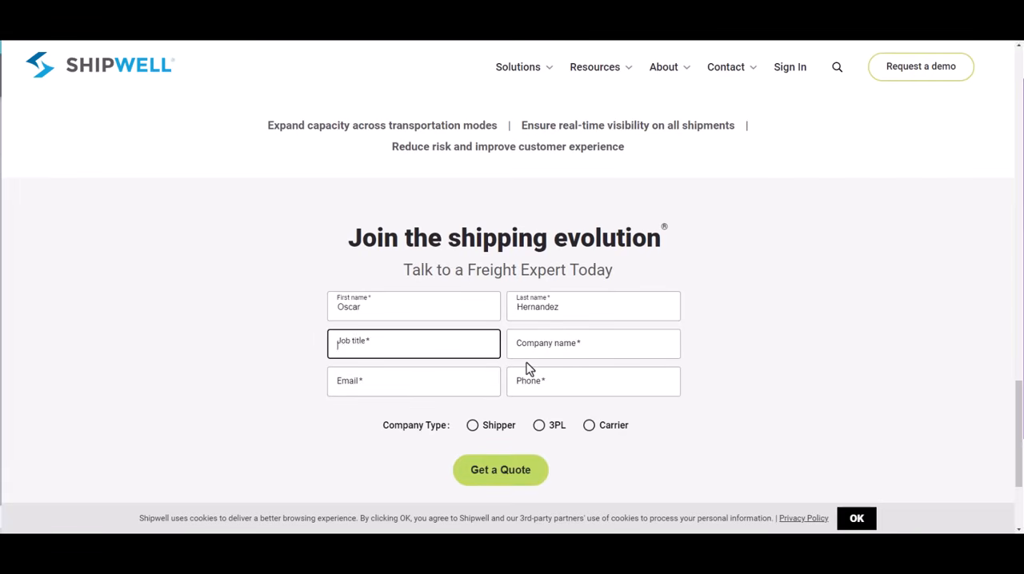
Set the job title to CMO and the company name to Gold River in the quote form
type("CMO")
key("Tab")
type("Gold ")
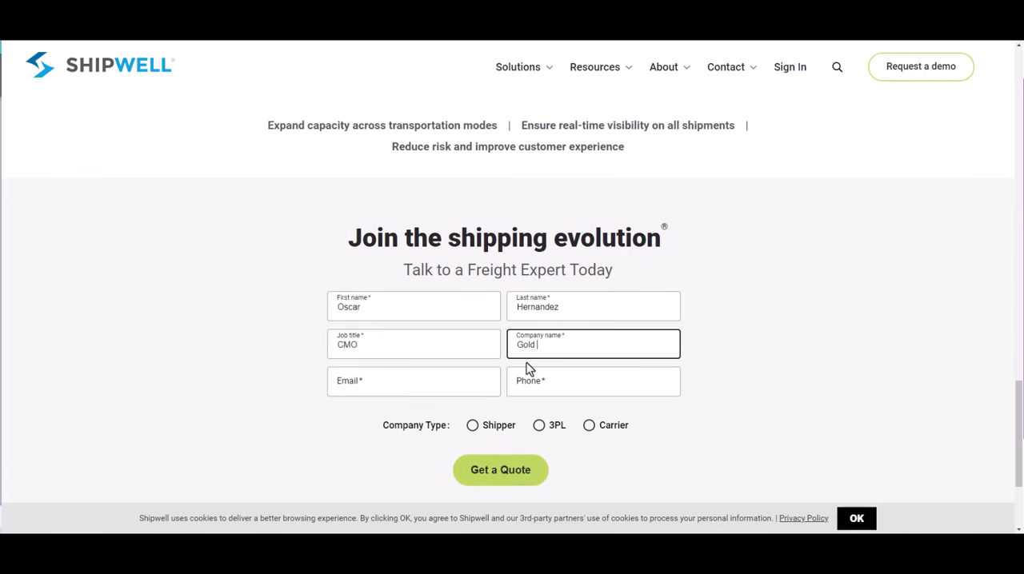
type("River")
key("Tab")
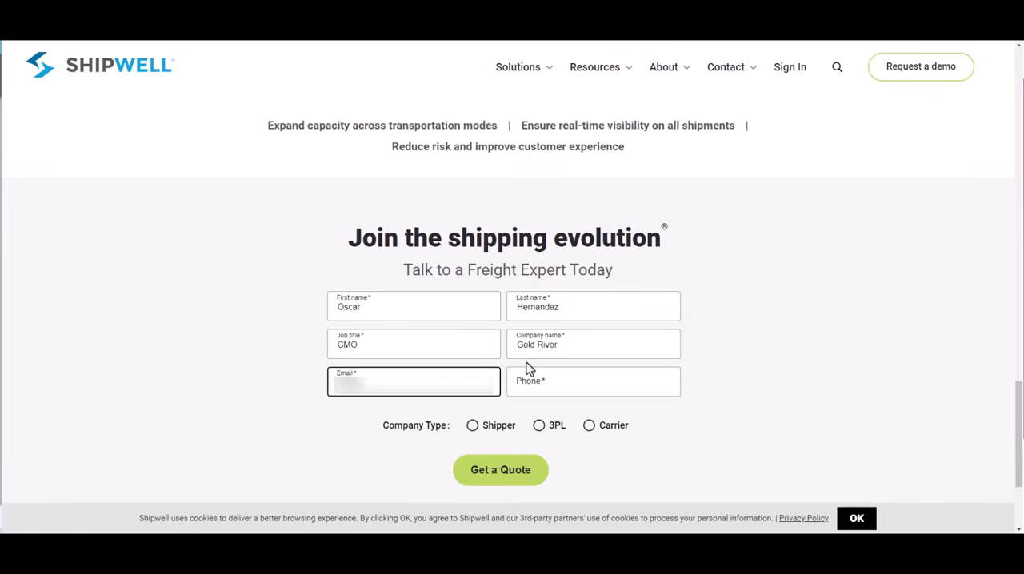
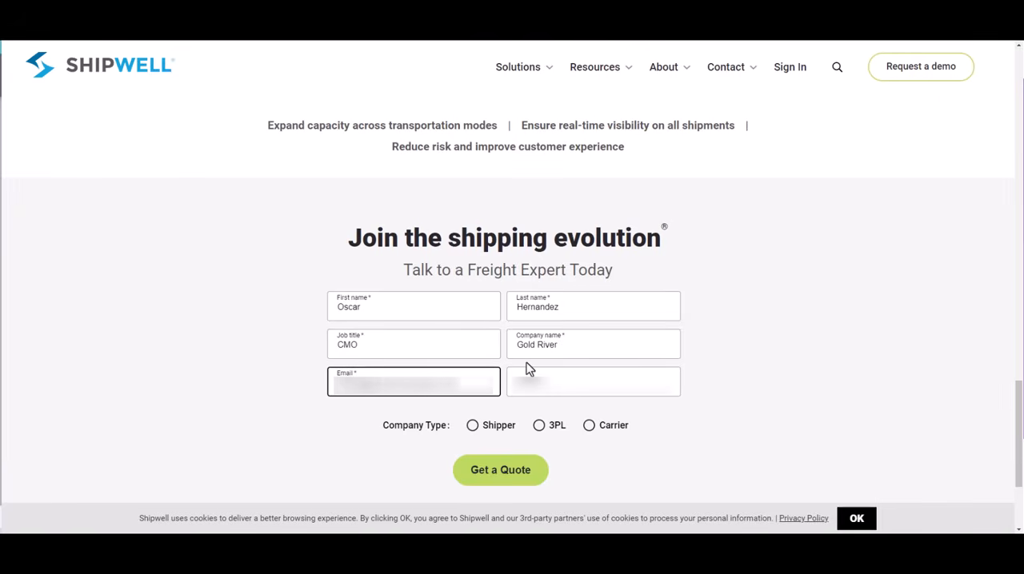
Fill in the contact's email address and phone number in the quote form
key("Tab")
type("5555555555")
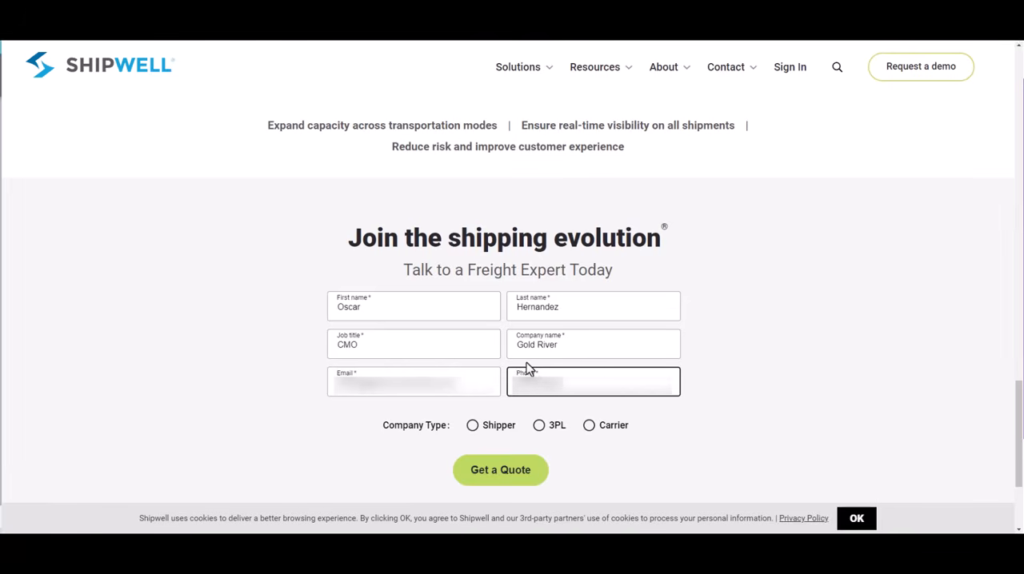
Choose Shipper as the company type, try the Carrier option and check the rest of the quote form
left_click(473, 425)
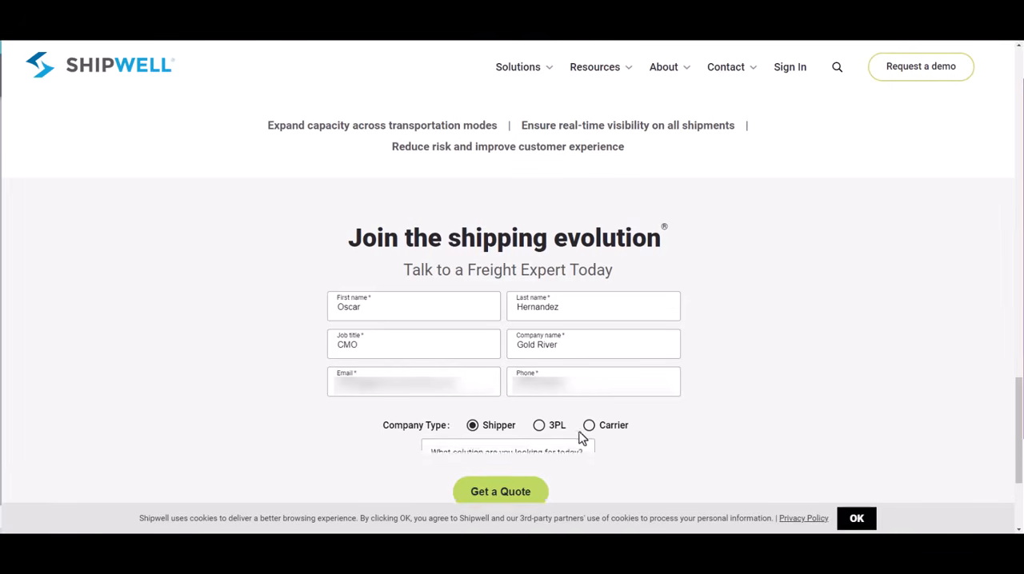
left_click(590, 427)
scroll(496, 315, "down", 2)
left_click(496, 312)
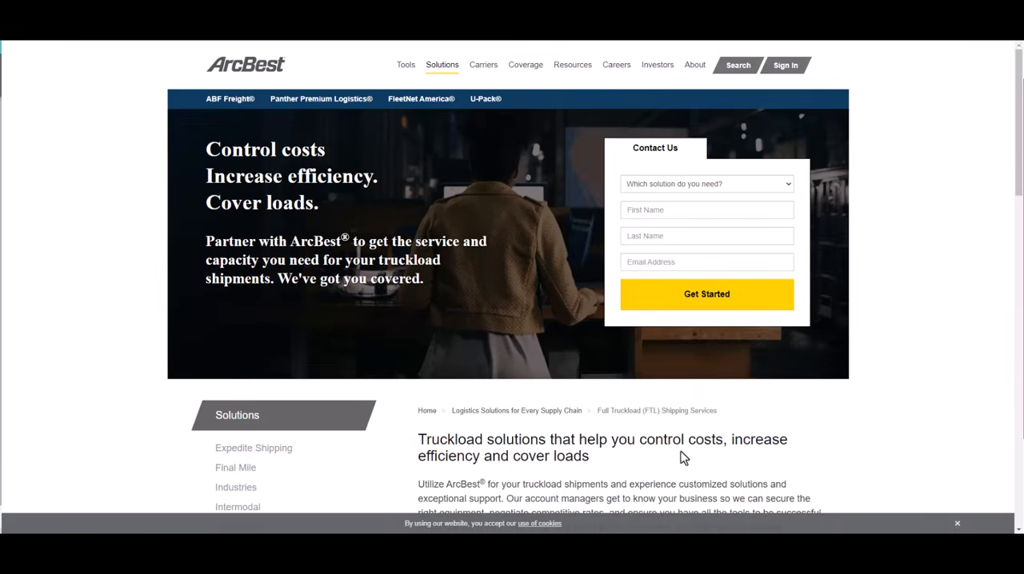
Choose Premium Logistics as the needed solution and enter the contact's first name in ArcBest's Contact Us form
left_click(681, 184)
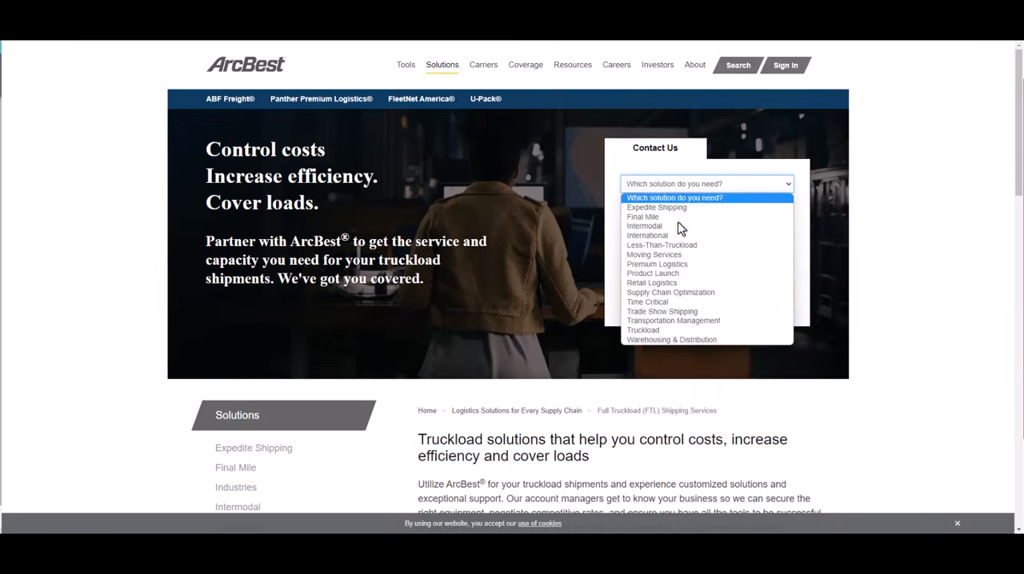
left_click(677, 265)
left_click(653, 210)
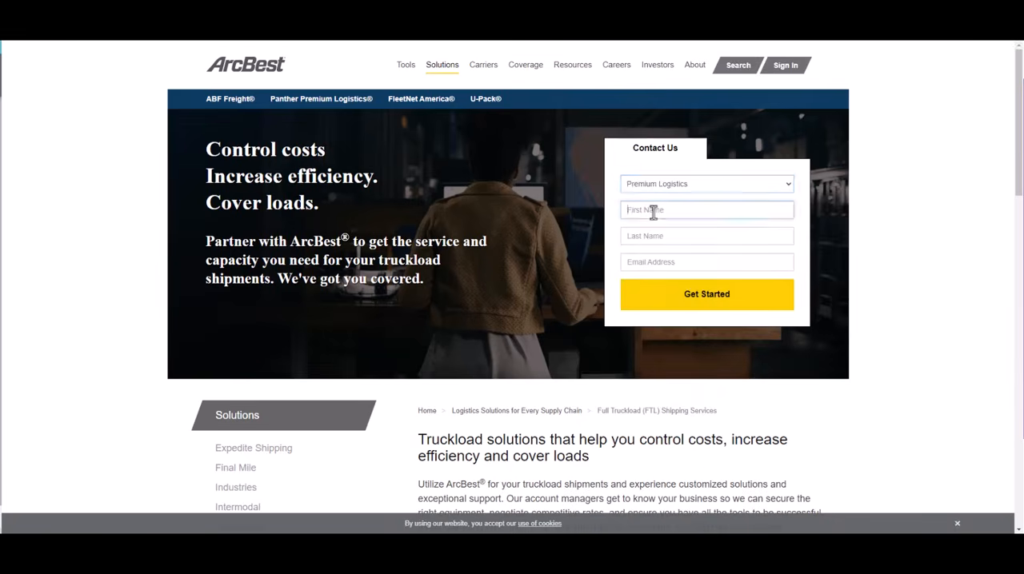
Enter the contact's last name, correcting its stray final letter, and fill in the email address
left_click(682, 232)
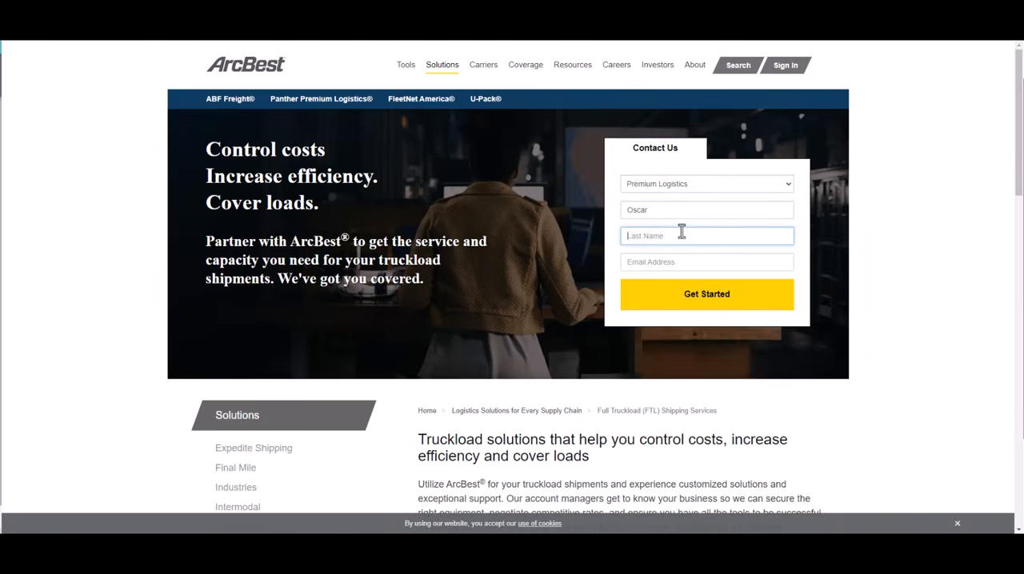
key("Tab")
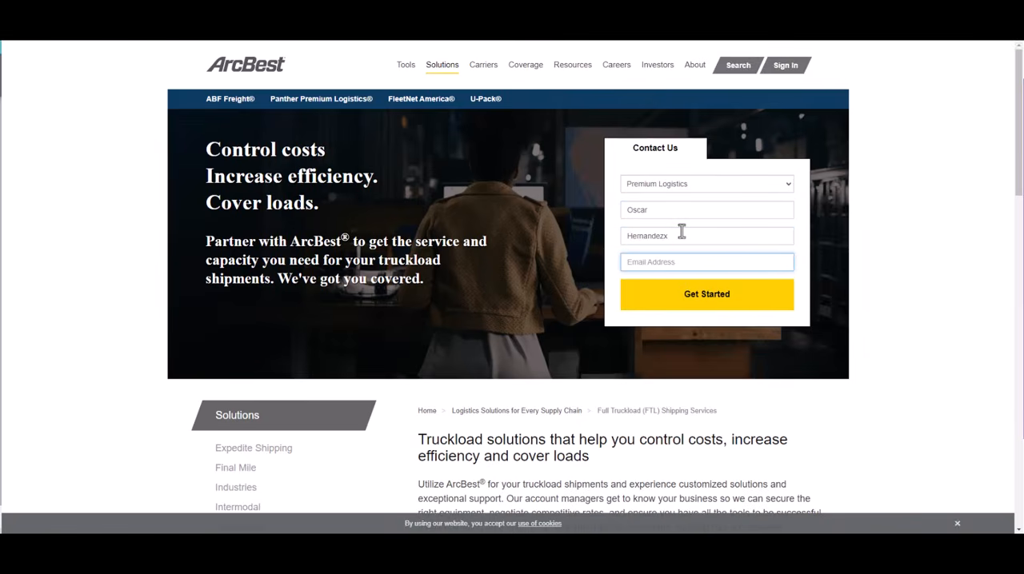
key("shift+Tab")
left_click(682, 232)
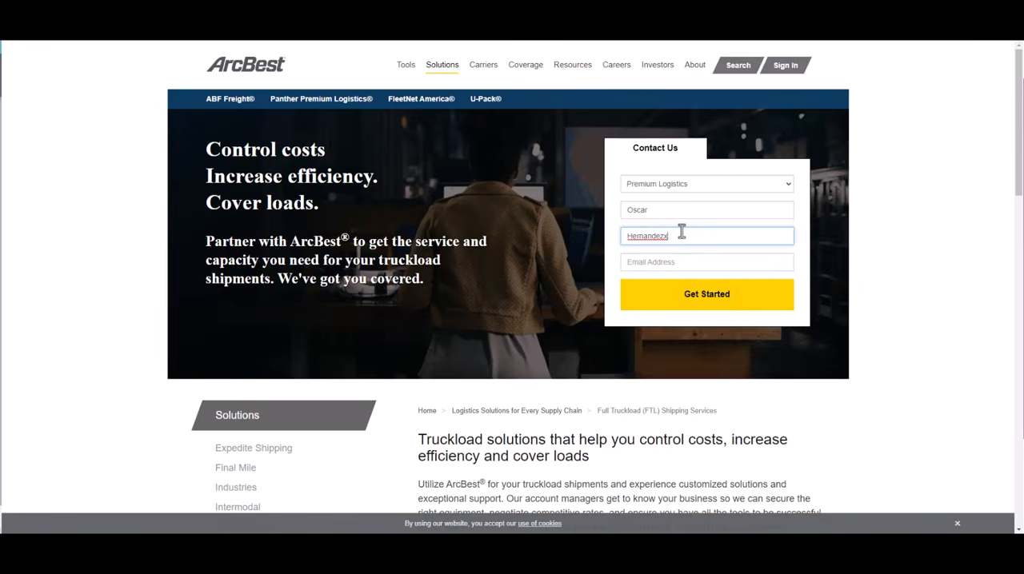
key("BackSpace")
key("Tab")
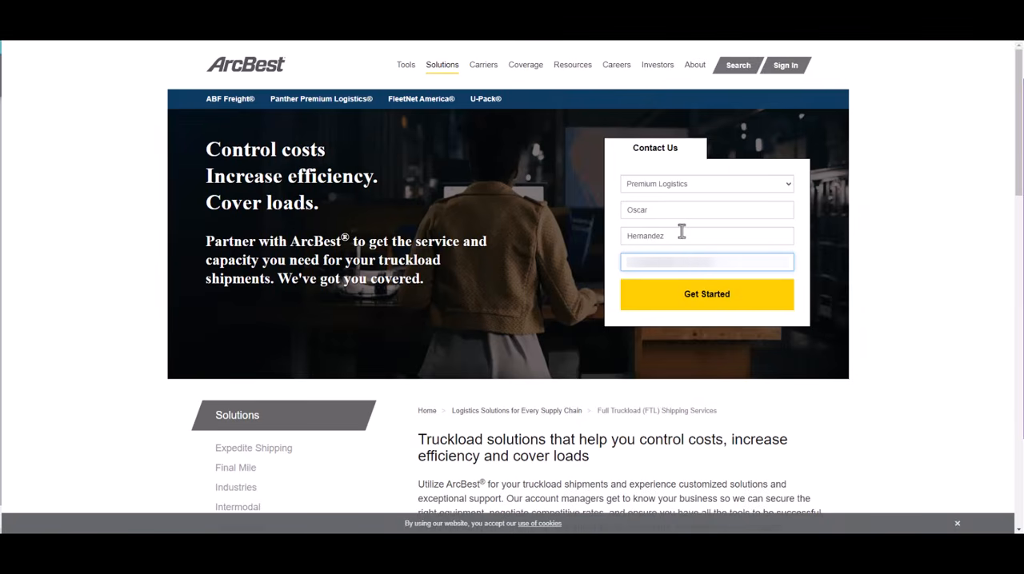
Look through the ArcBest full truckload page down to its footer links and return to the start of the page
scroll(571, 395, "down", 20)
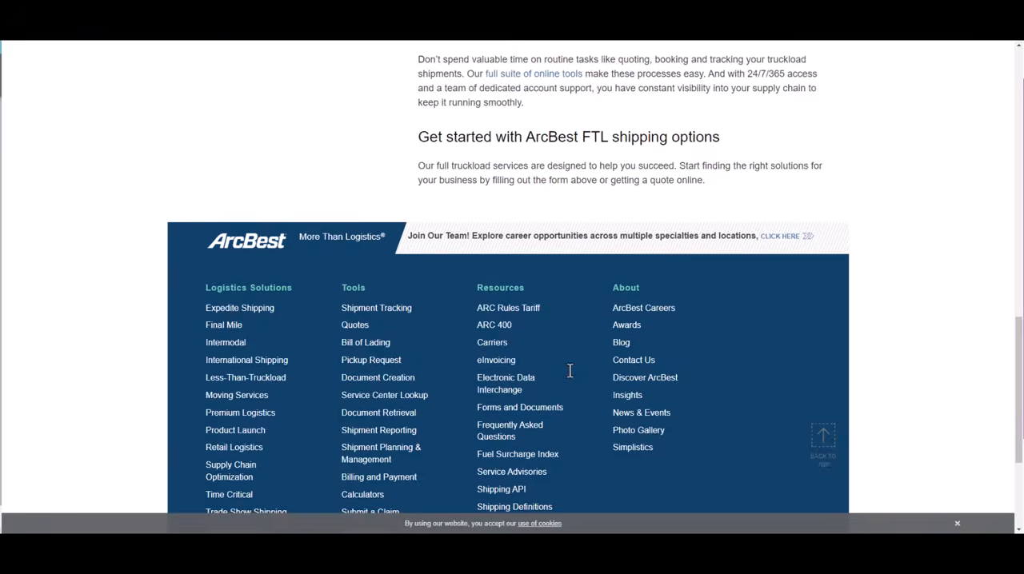
scroll(573, 378, "down", 2)
scroll(571, 381, "up", 20)
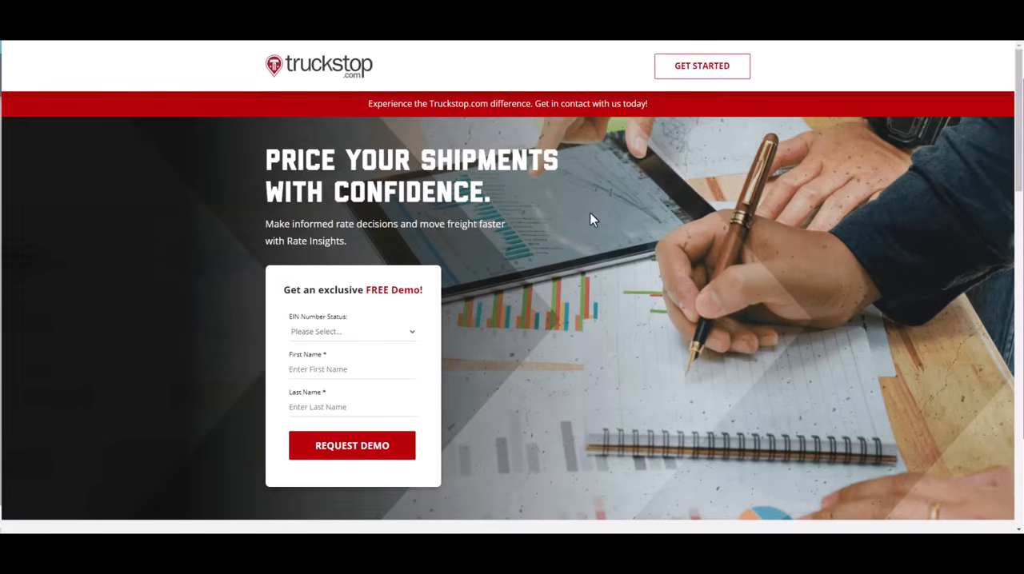
Skim the Truckstop.com Rate Insights landing page to its footer and highlight the headline "Price your shipments with confidence."
scroll(617, 308, "down", 15)
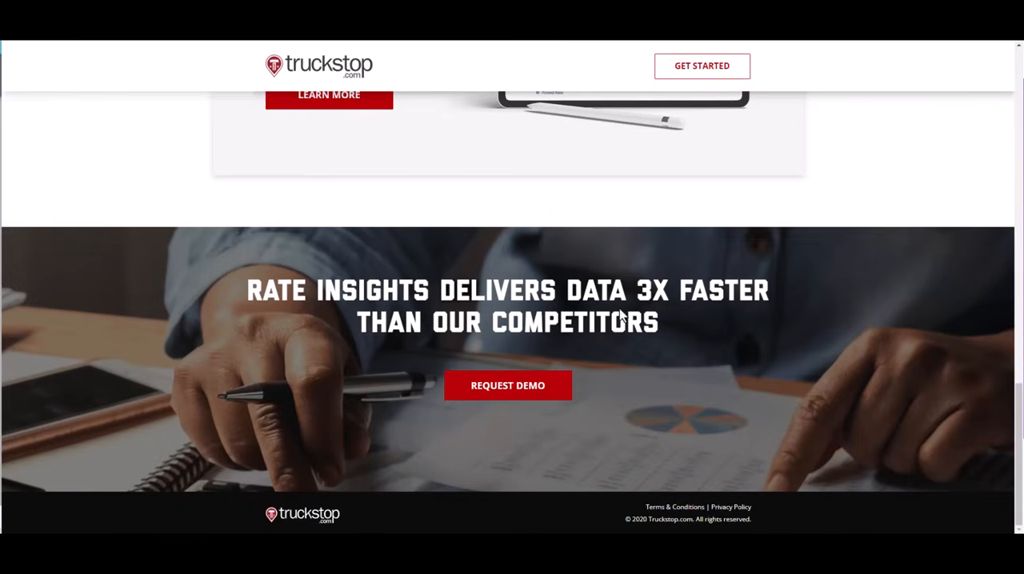
scroll(617, 312, "up", 7)
scroll(617, 312, "up", 6)
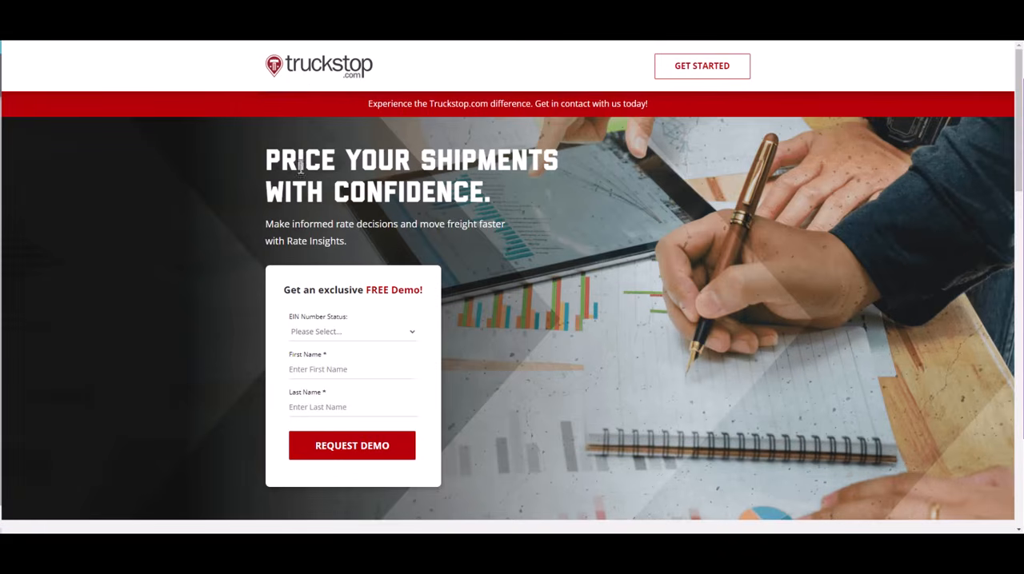
left_click_drag(267, 159, 469, 198)
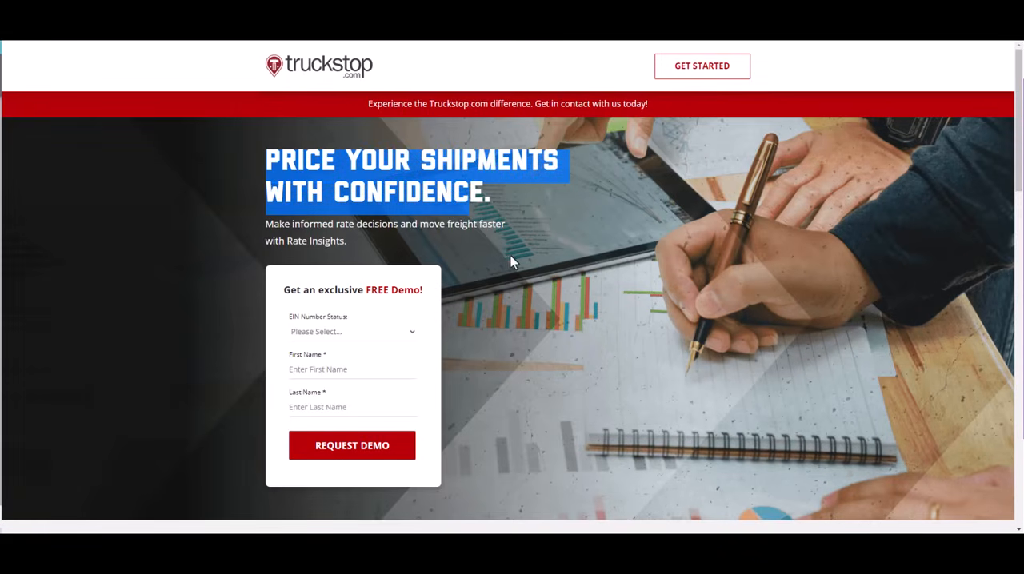
scroll(511, 261, "down", 2)
scroll(400, 256, "up", 2)
left_click(279, 164)
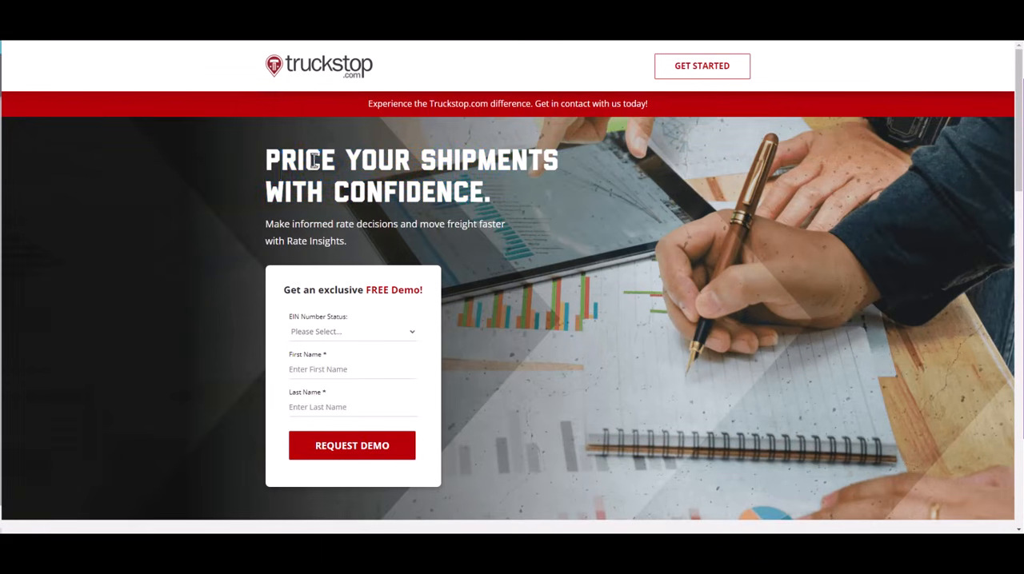
left_click_drag(280, 161, 460, 162)
Examine Truckstop.com's free demo form, customer logos, Rate Insights description and closing demo request section
scroll(523, 201, "down", 3)
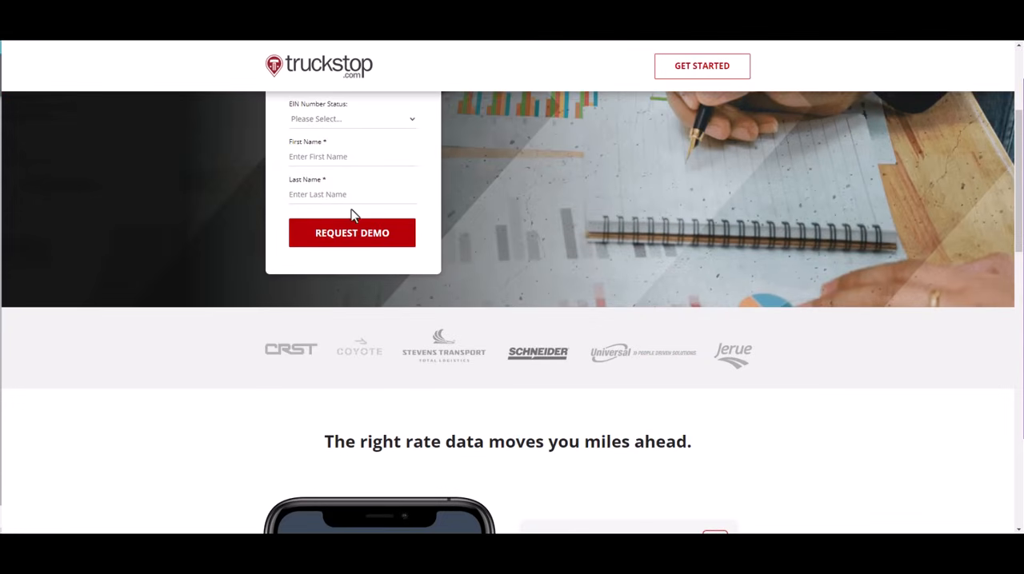
scroll(320, 216, "up", 2)
scroll(308, 205, "up", 2)
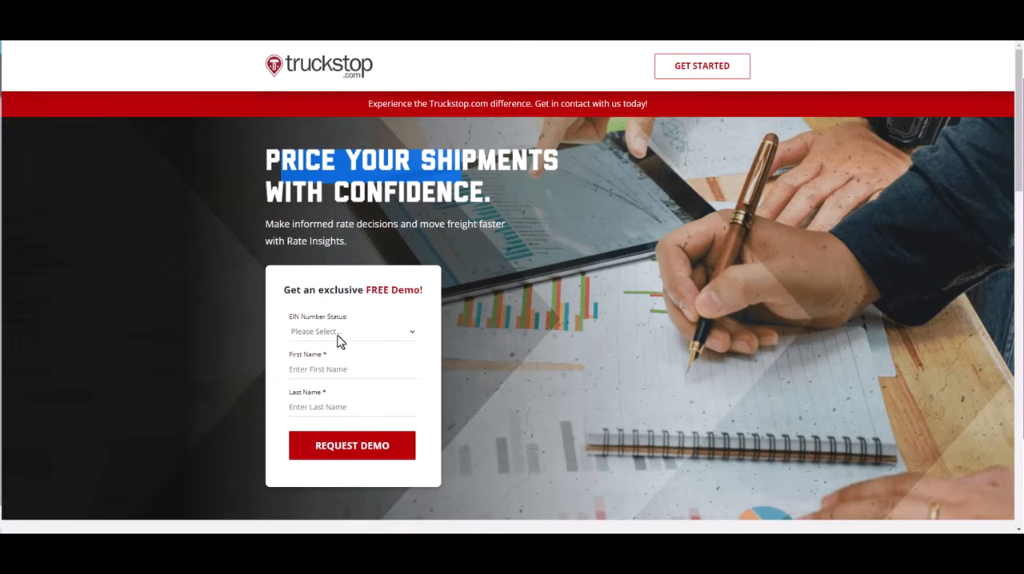
scroll(560, 324, "down", 5)
scroll(811, 354, "down", 3)
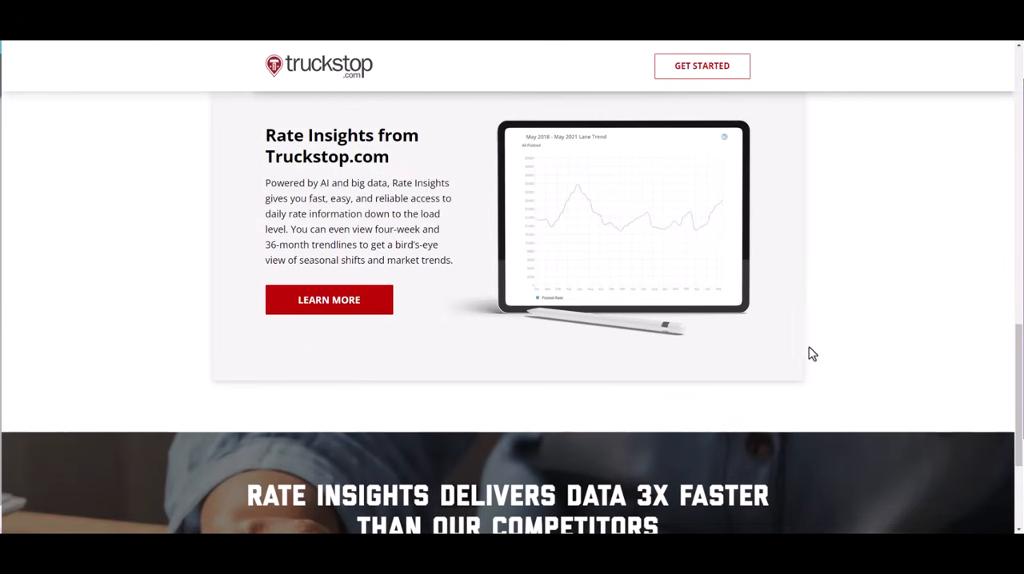
scroll(812, 365, "down", 3)
scroll(814, 377, "up", 12)
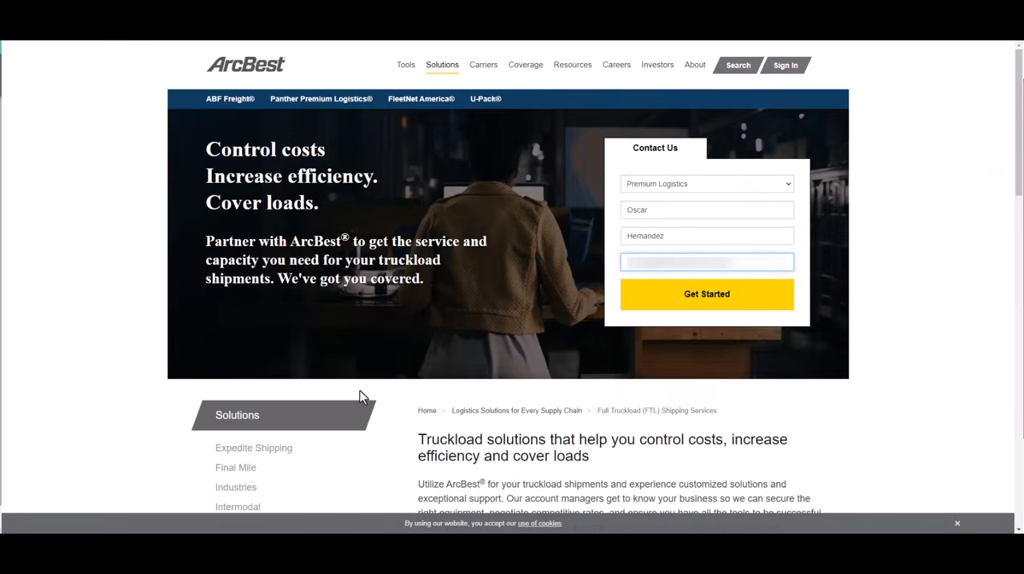
Compare the ArcBest truckload page's text and contact form with the Truckstop.com Rate Insights page
scroll(360, 398, "down", 4)
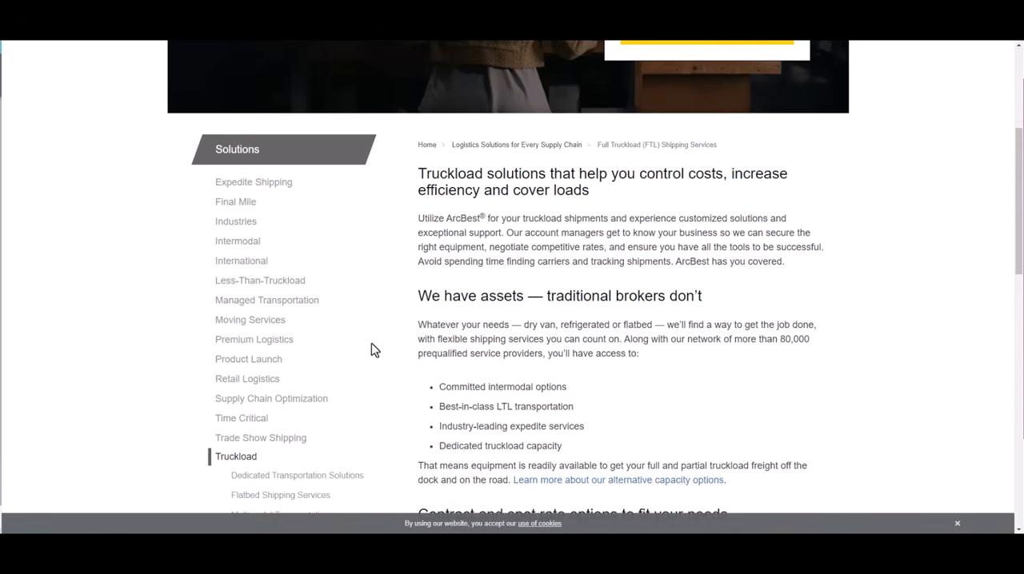
scroll(556, 306, "up", 4)
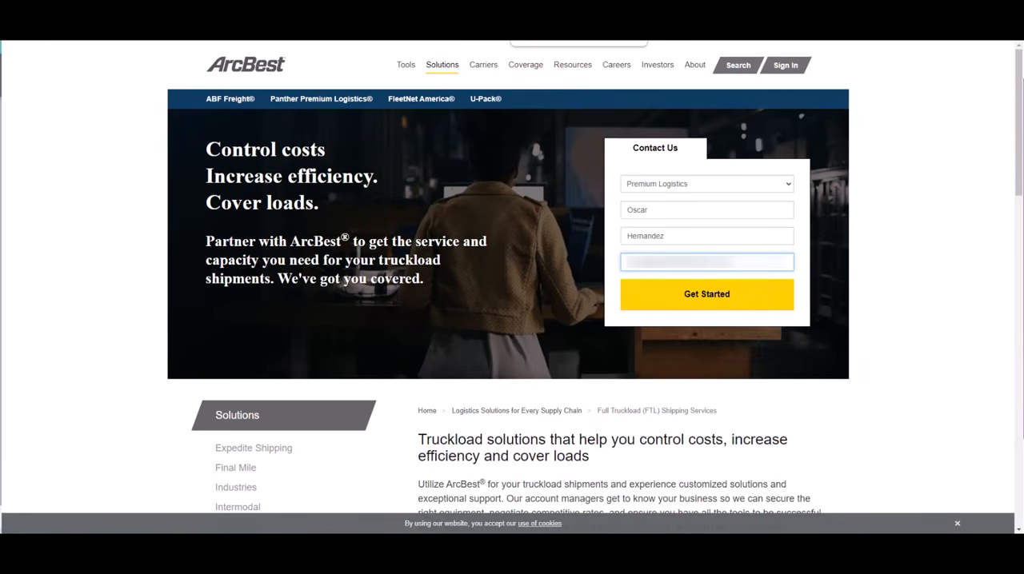
left_click(541, 8)
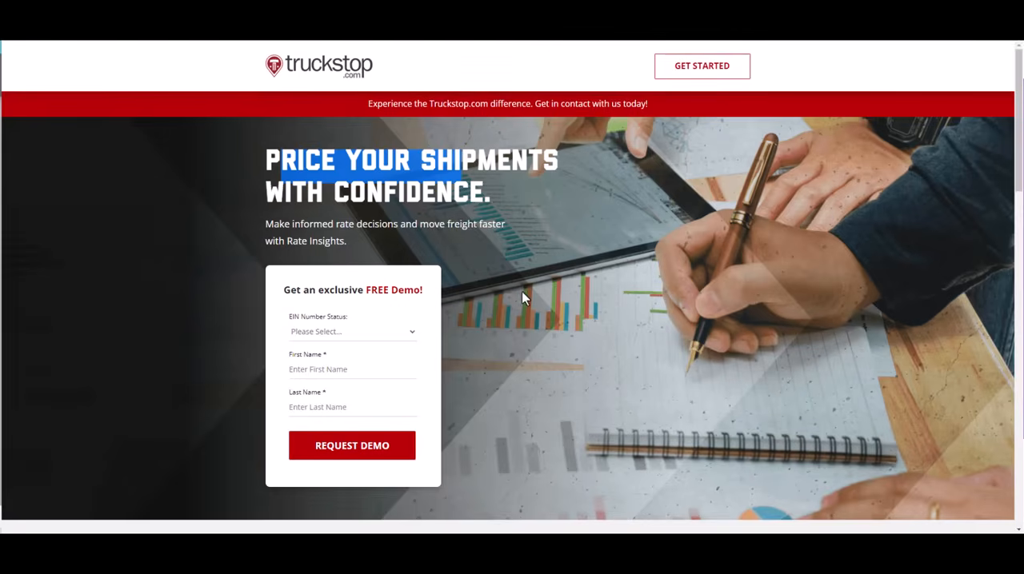
scroll(520, 310, "down", 10)
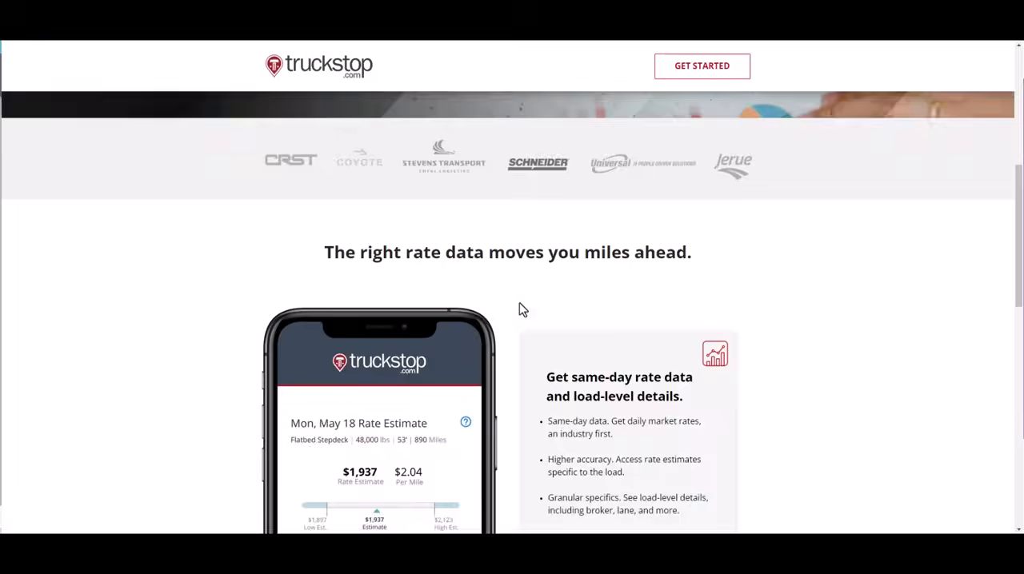
Switch to the Schneider FreightPower page and examine its spot quote headline, feature list, shipper testimonials and Register now offer
left_click(399, 11)
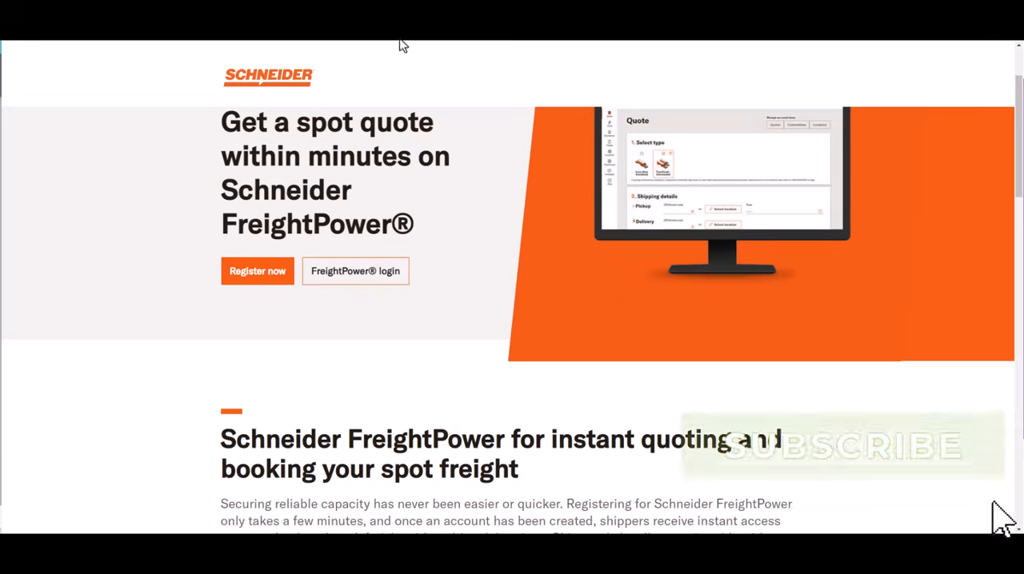
scroll(456, 244, "down", 6)
scroll(456, 265, "up", 7)
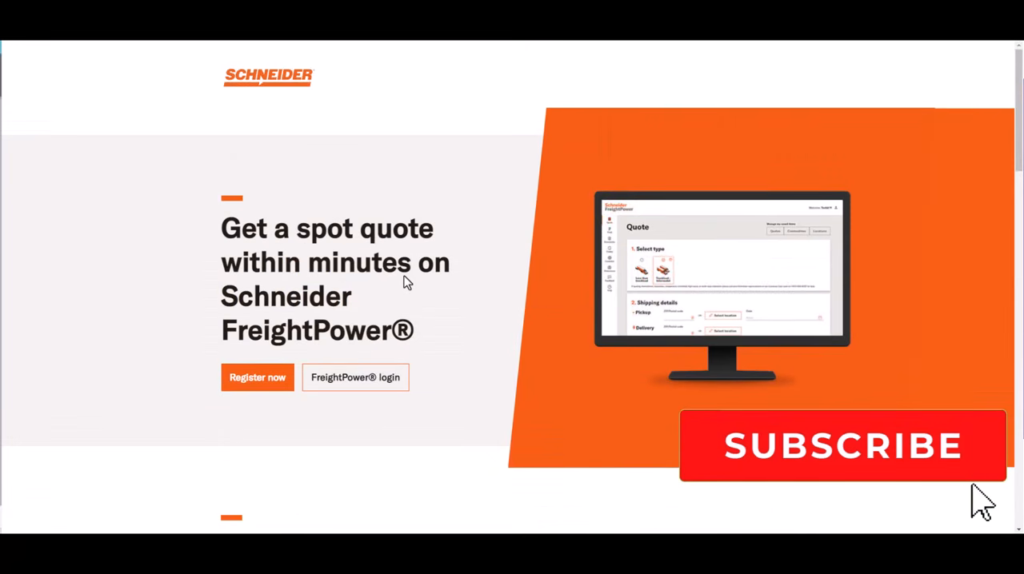
scroll(462, 292, "down", 5)
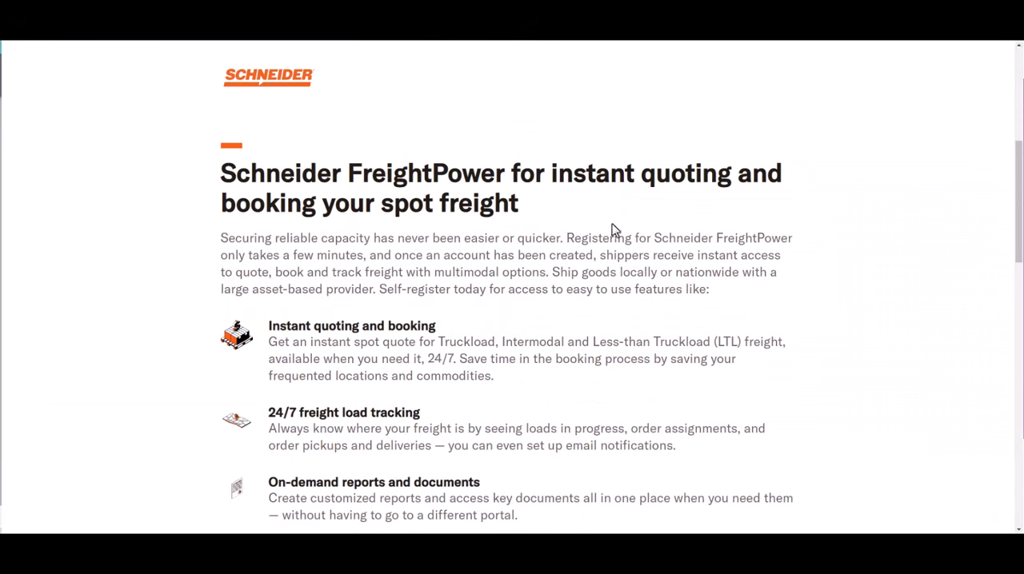
scroll(512, 248, "down", 4)
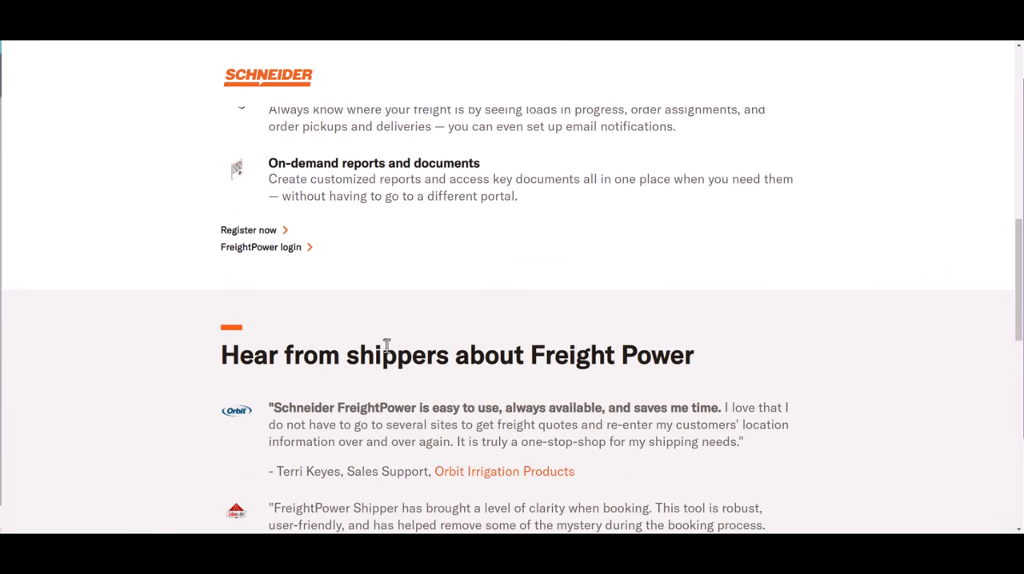
scroll(544, 386, "down", 6)
scroll(544, 387, "up", 15)
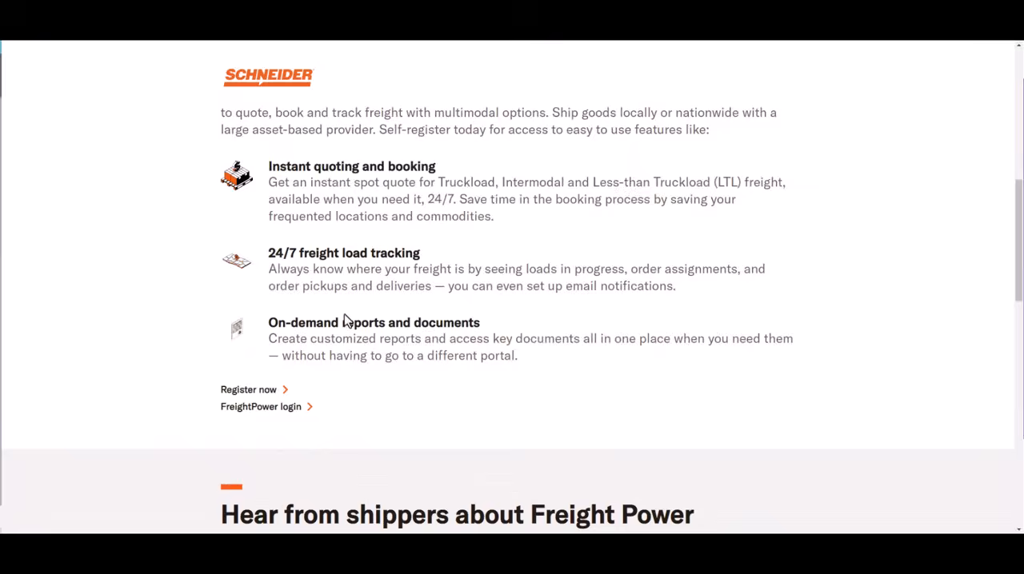
left_click(258, 378)
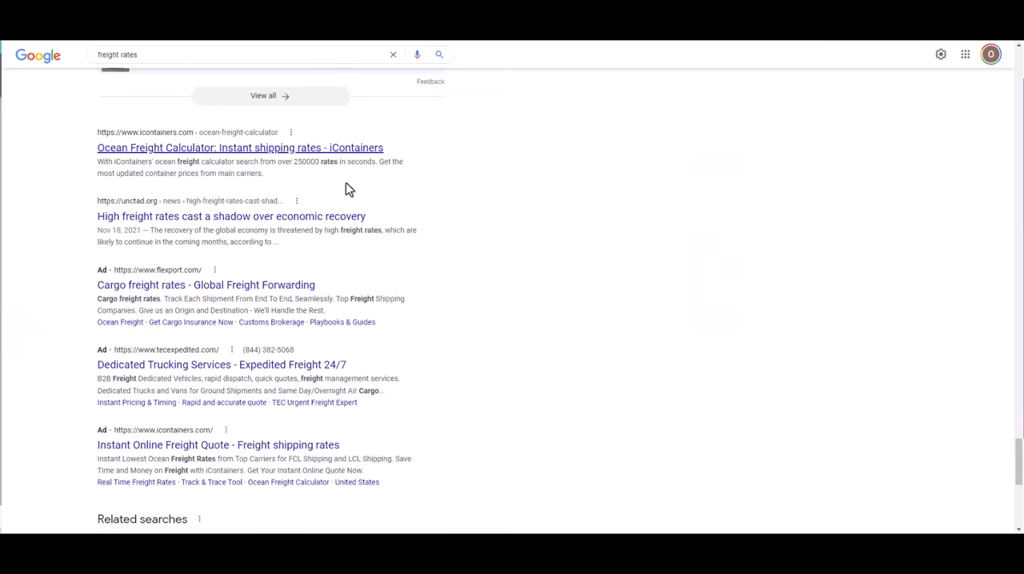
Go back through the "freight rates" search results to the first ads on the page
scroll(346, 182, "up", 5)
scroll(229, 126, "up", 15)
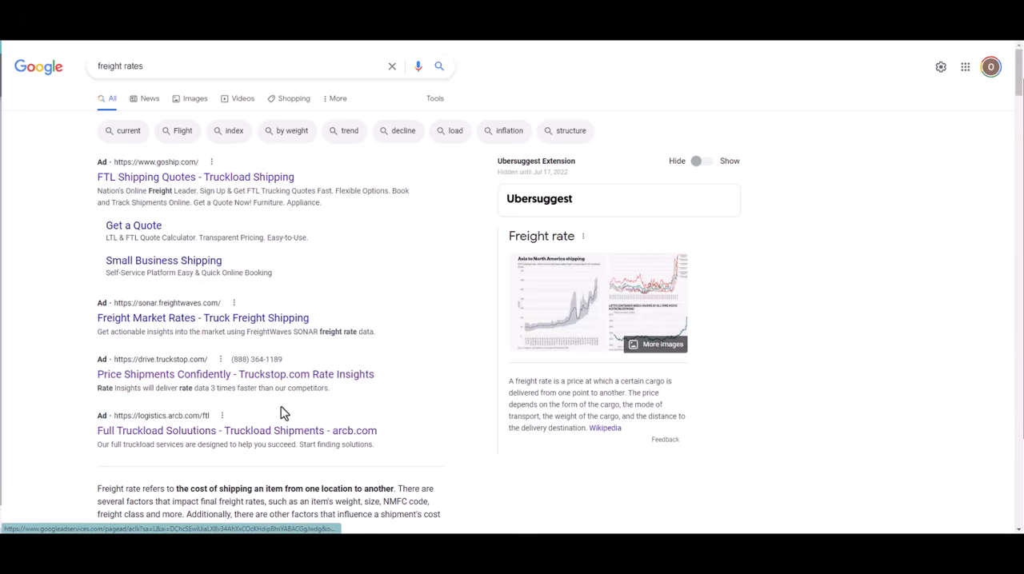
Rerun the "freight rates" search for fresh ads and open the Freightera and iContainers ads in new tabs
left_click(178, 61)
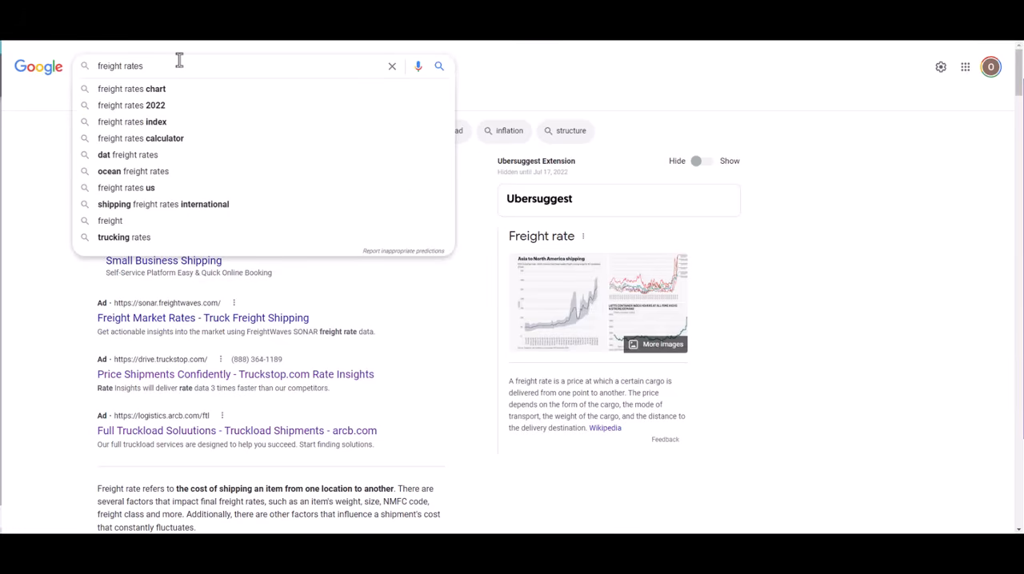
key("Return")
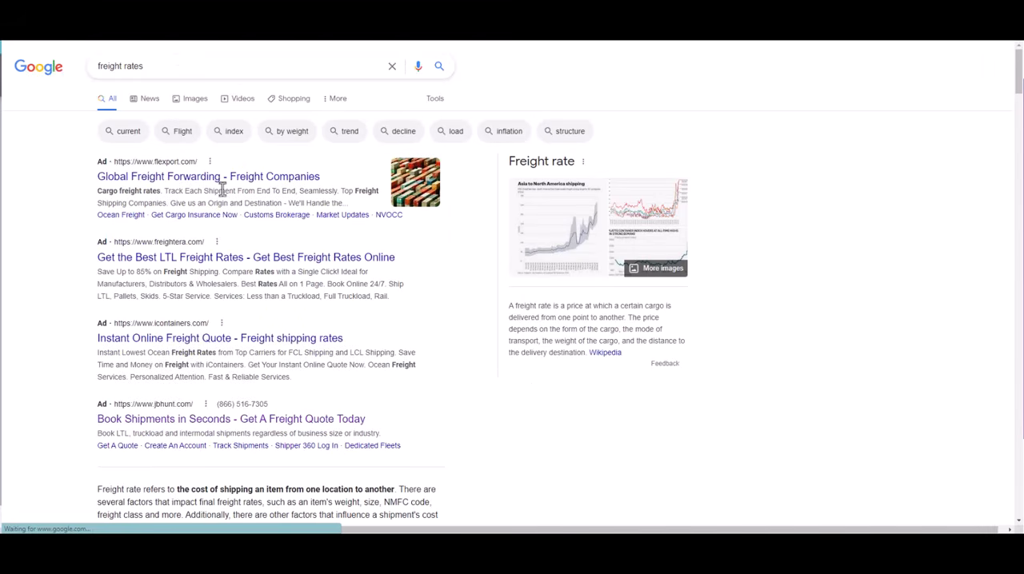
right_click(196, 180)
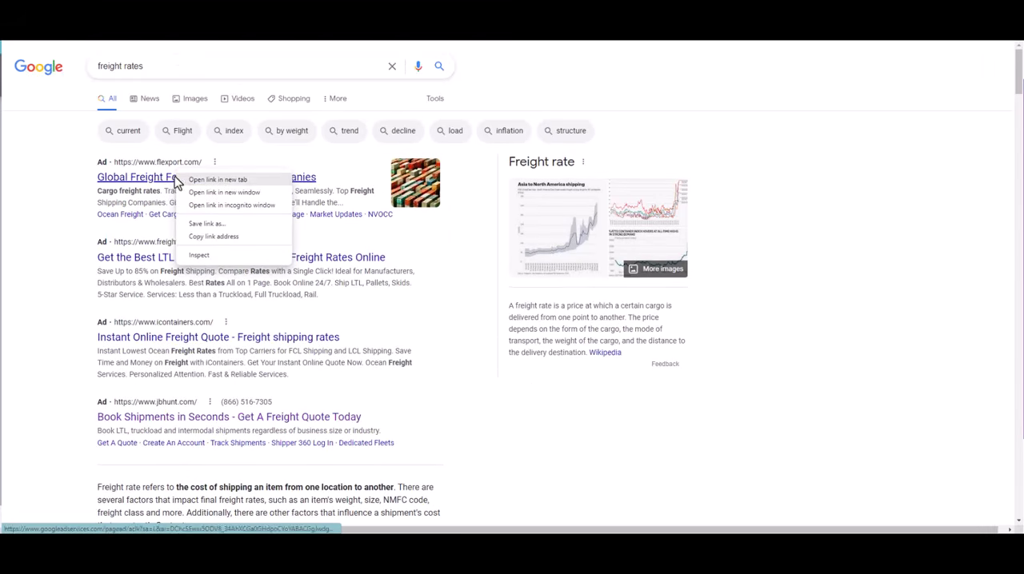
left_click(71, 251)
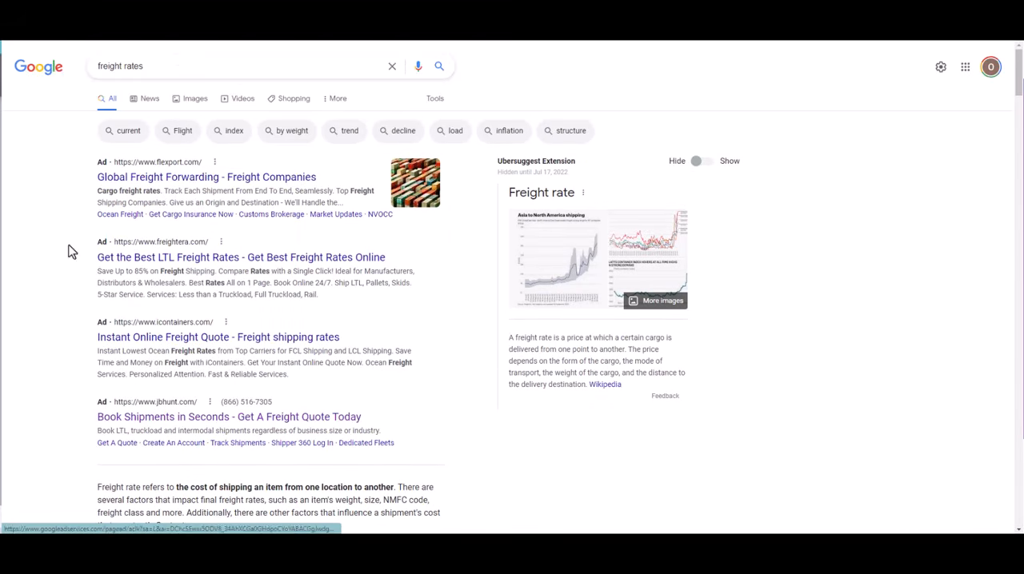
right_click(216, 261)
left_click(261, 271)
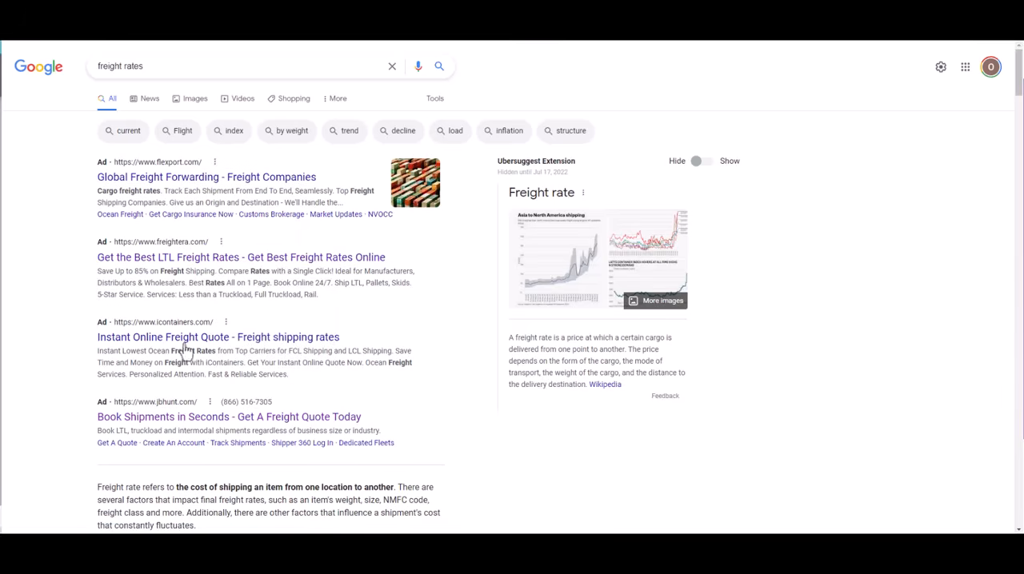
right_click(178, 337)
left_click(224, 347)
Inspect the origin, destination and cargo fields on the iContainers Ocean Freight page and open its shipment quote calculator
left_click(384, 8)
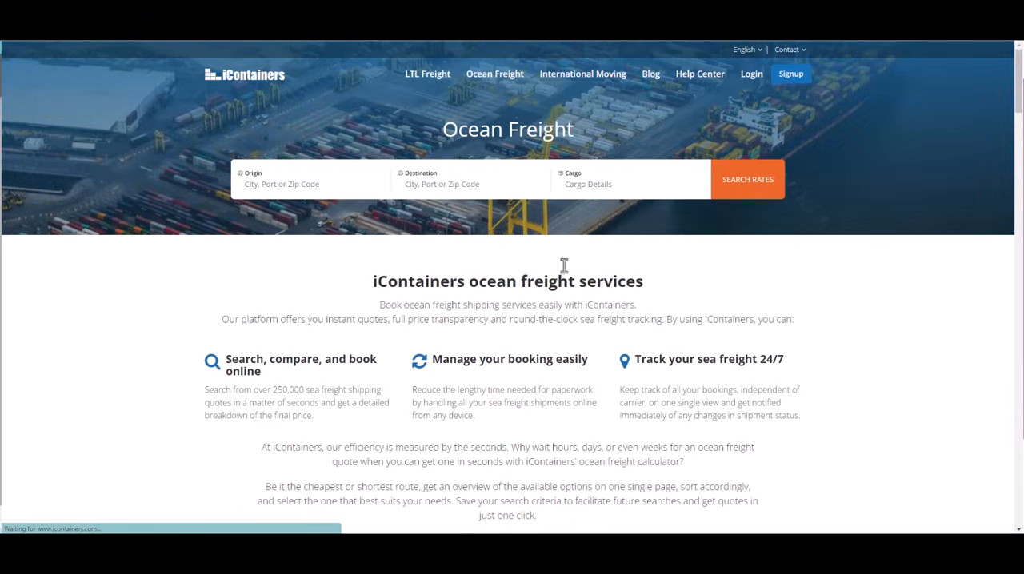
left_click(258, 179)
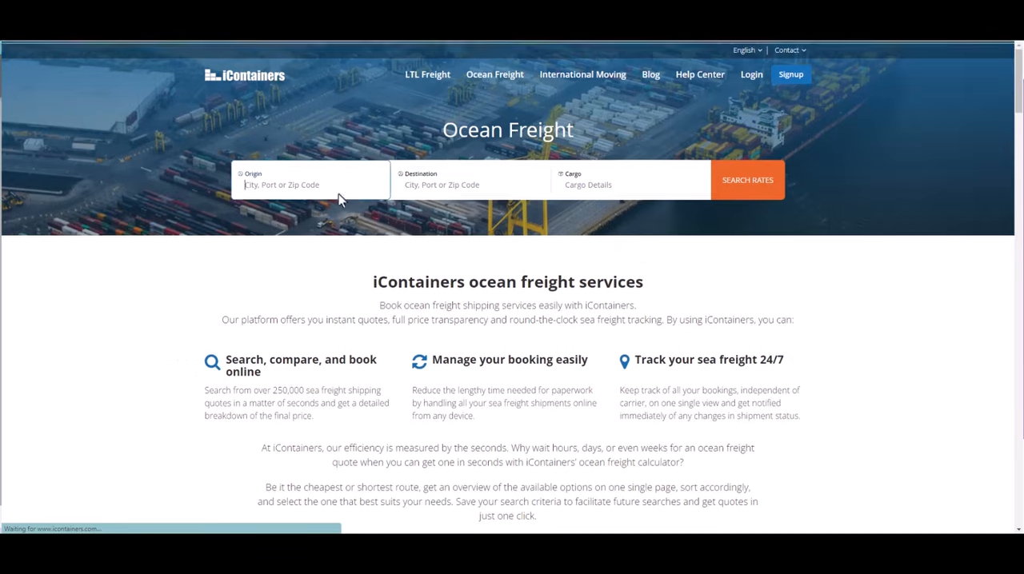
left_click(409, 247)
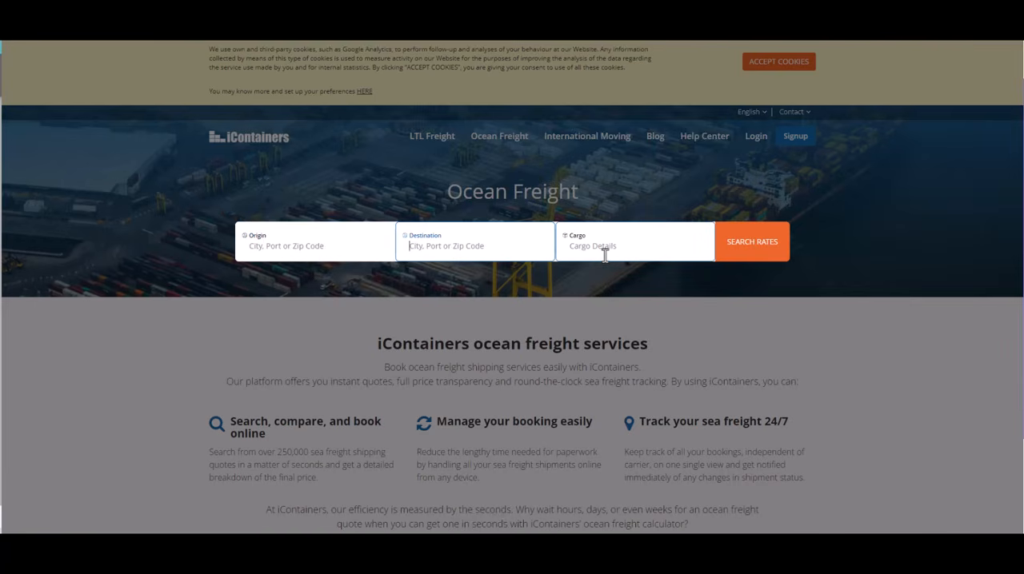
scroll(669, 286, "down", 3)
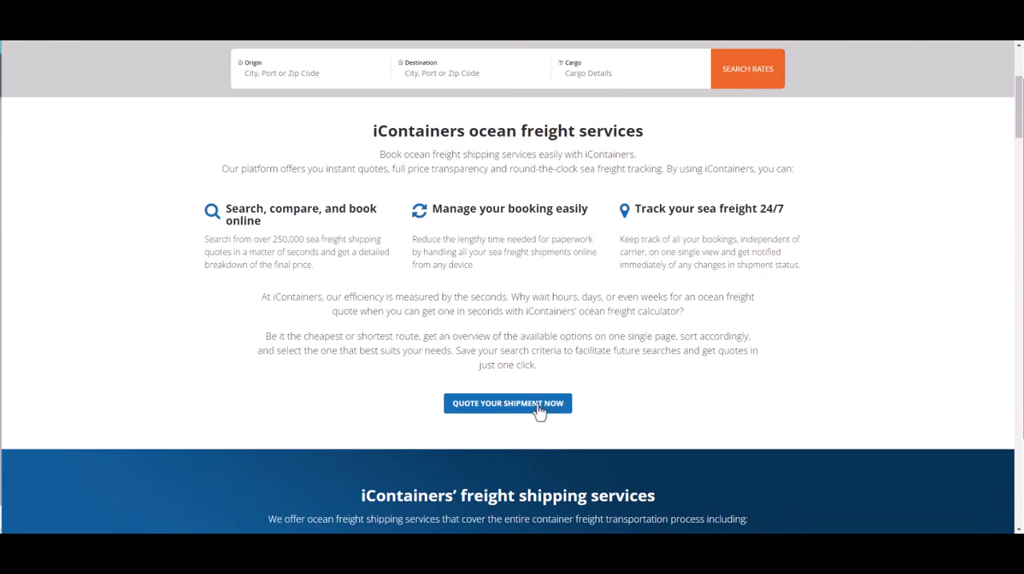
left_click(540, 407)
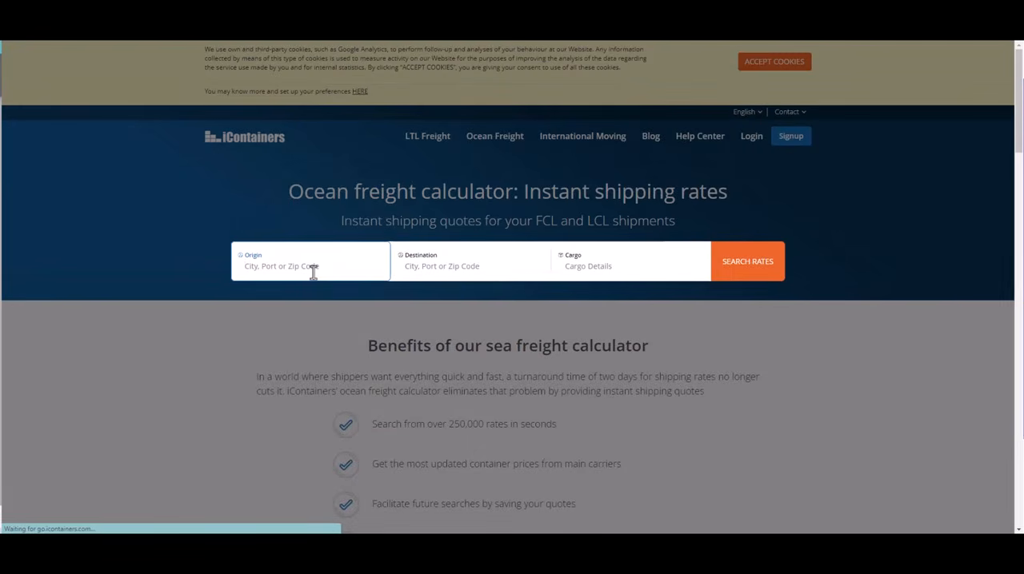
Set the ocean freight calculator's origin to Las Vegas (USLAS) and its destination to Houston, TX (USHOU)
left_click(313, 272)
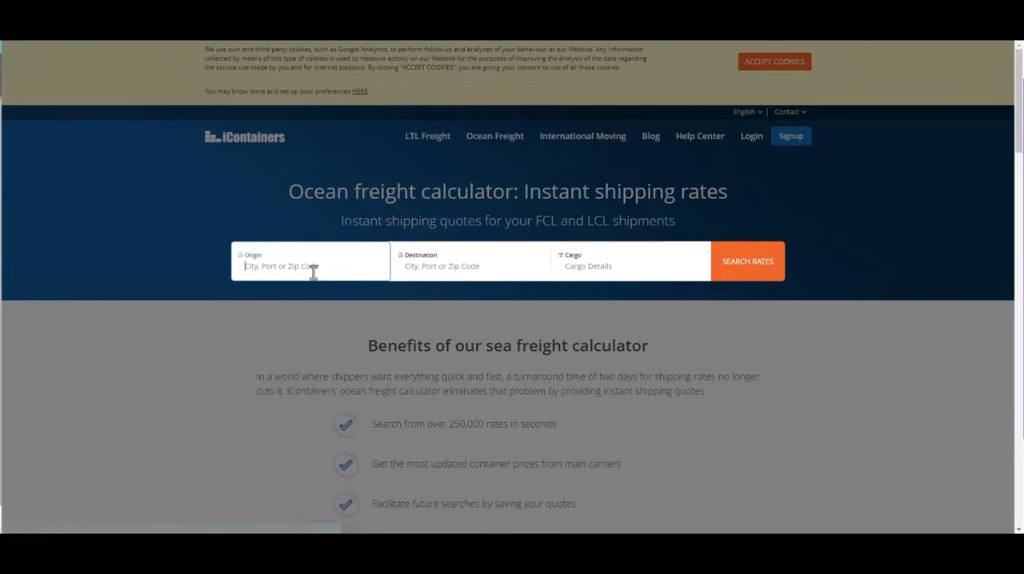
type("las vegas")
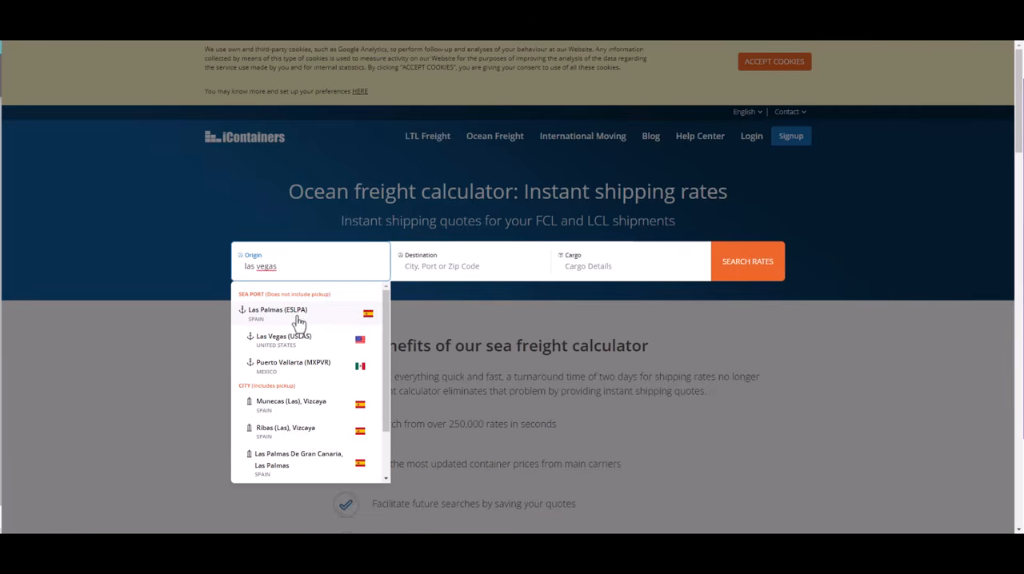
left_click(302, 350)
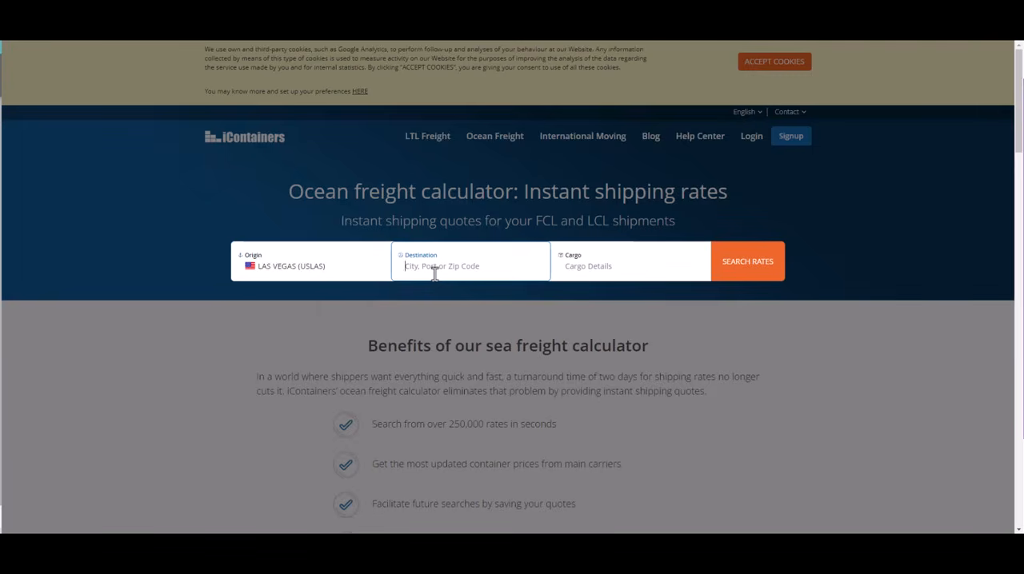
type("houston")
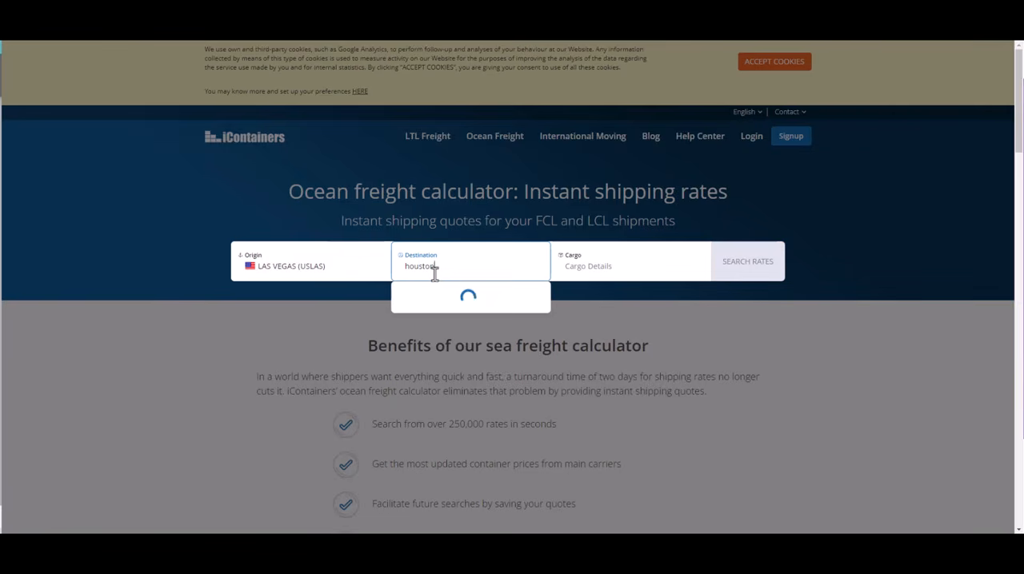
Specify one 20 FT full container as the cargo and search for rates
left_click(592, 272)
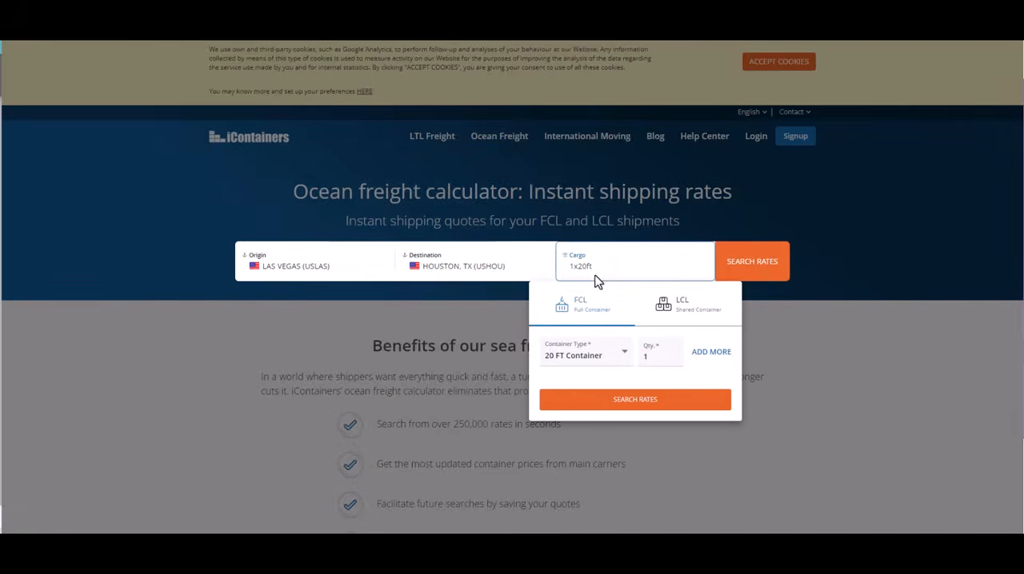
left_click(610, 355)
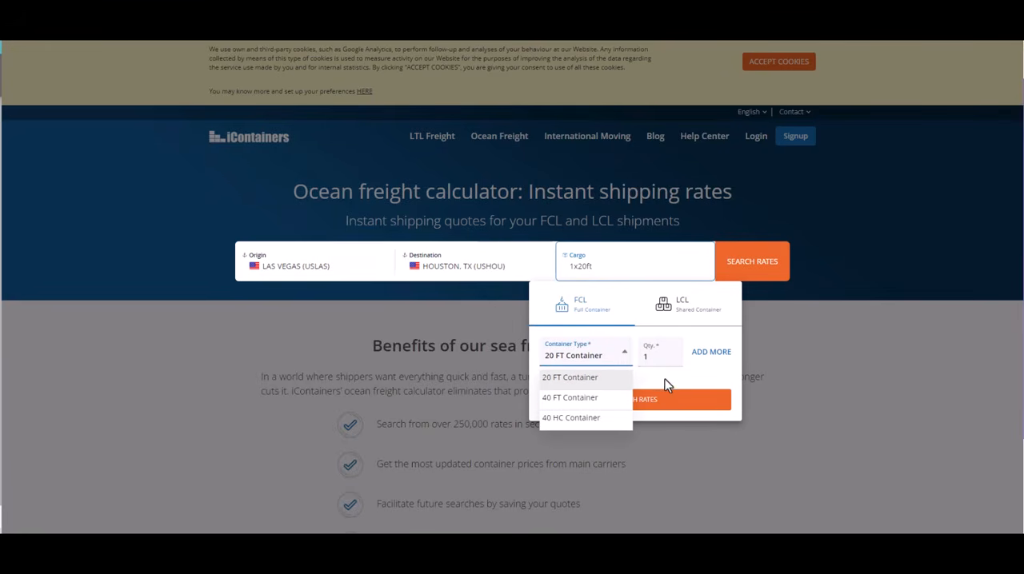
left_click(644, 405)
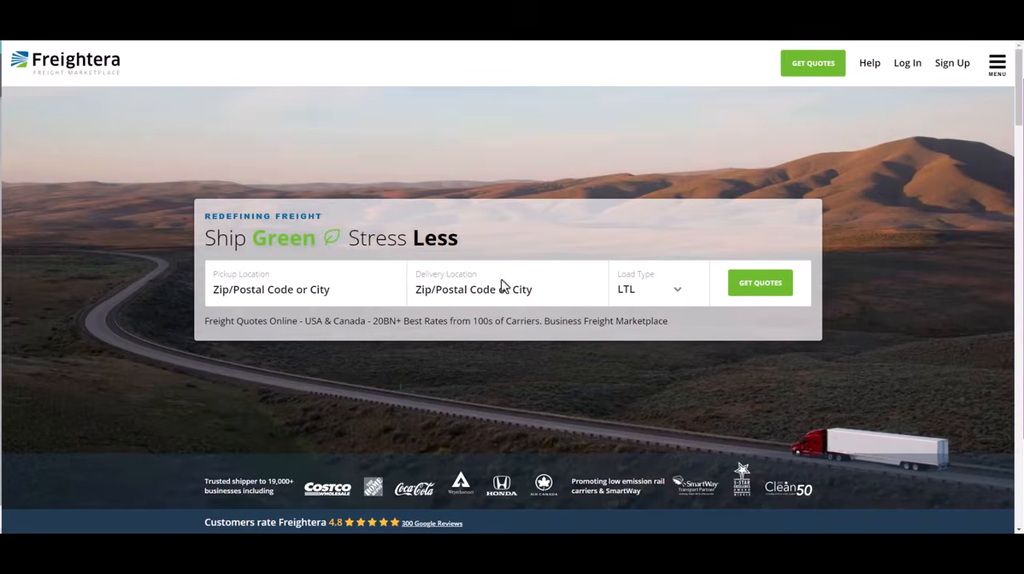
Examine Freightera's customer logos, Google rating, media mentions, service benefits and pickup location field
scroll(528, 368, "down", 6)
scroll(532, 370, "down", 4)
scroll(527, 352, "up", 10)
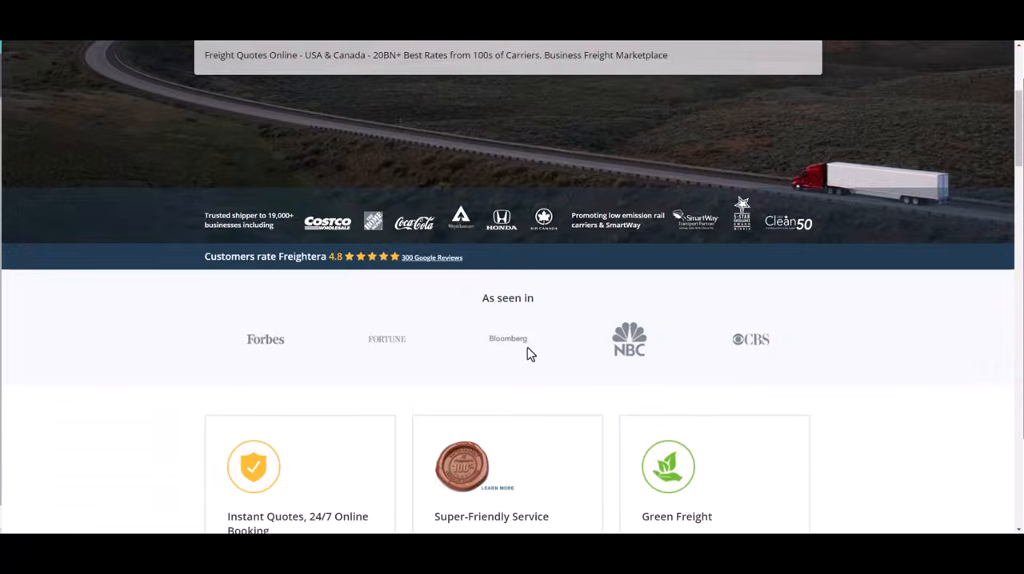
left_click(334, 291)
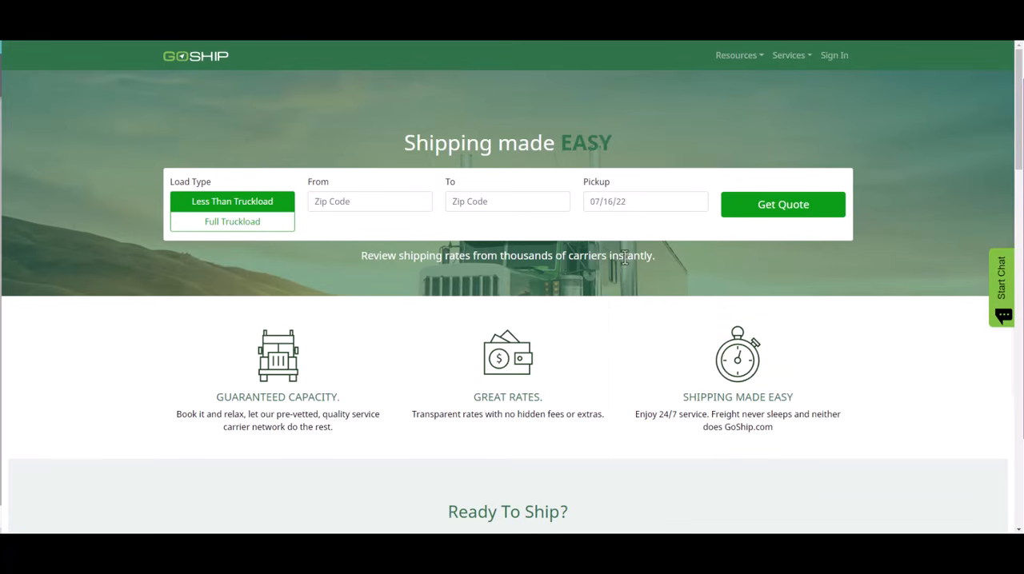
Fill in the GoShip quote form for a full truckload from 89032 North Las Vegas to 93551 Palmdale
left_click(395, 206)
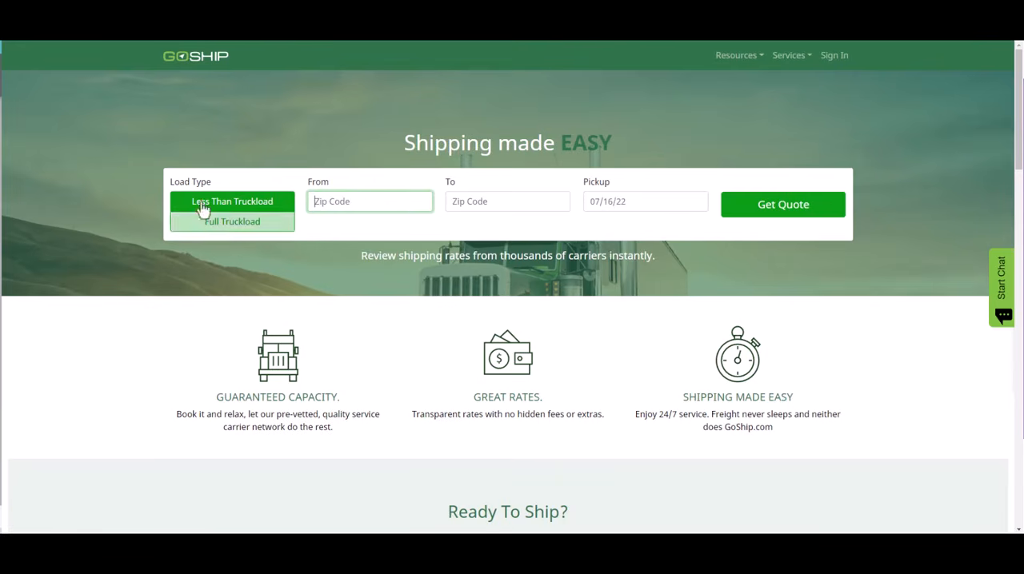
left_click(227, 229)
left_click(335, 203)
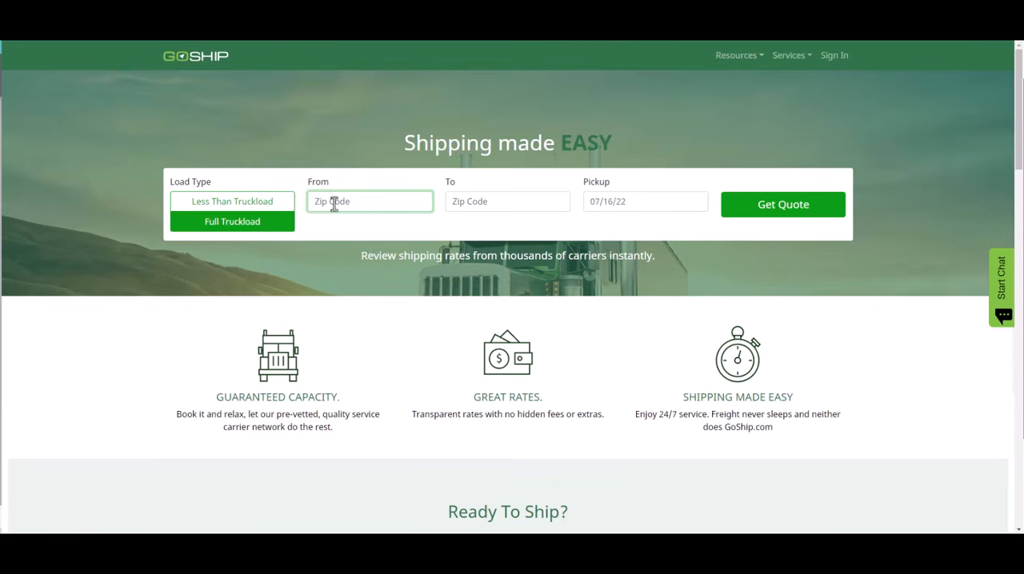
type("89032")
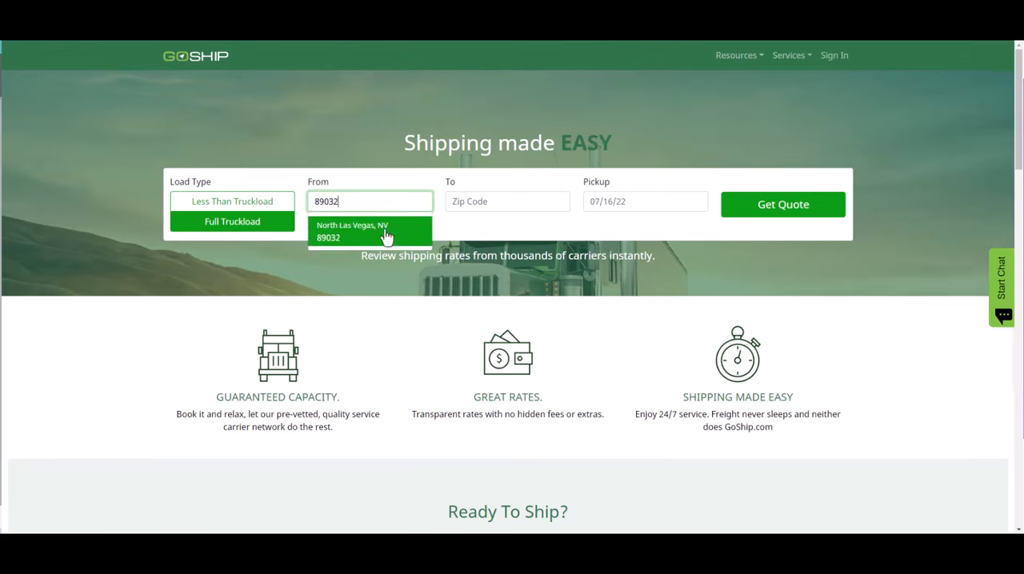
left_click(387, 232)
left_click(480, 202)
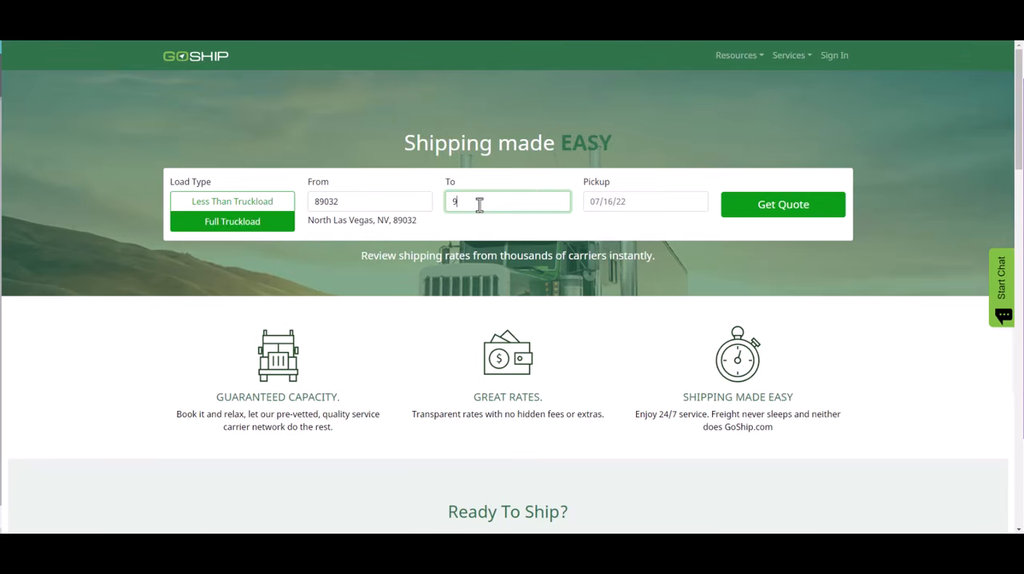
type("93551")
left_click(514, 263)
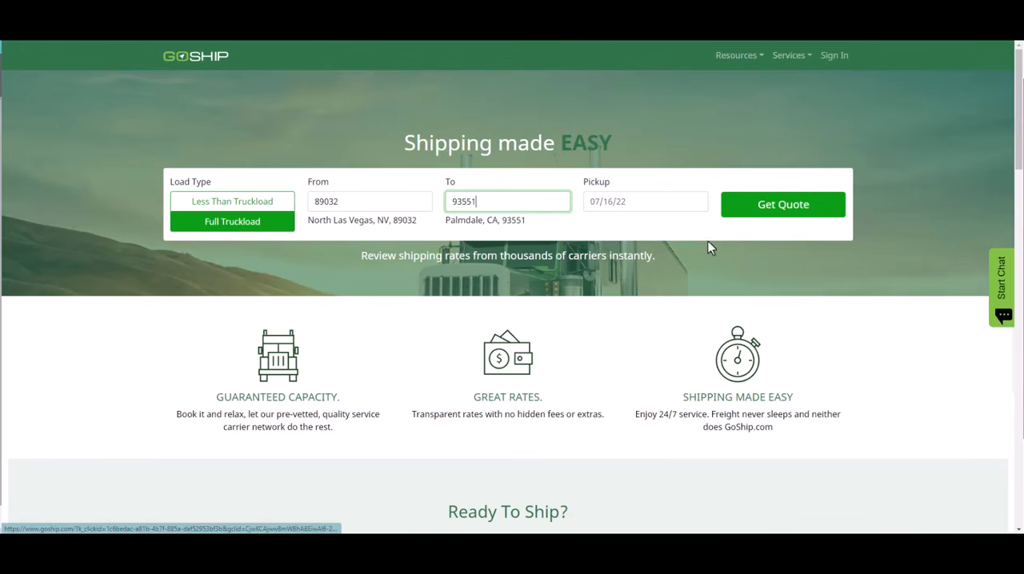
Set the pickup date to July 20, 2022 and request the GoShip quote
left_click(772, 219)
left_click(631, 202)
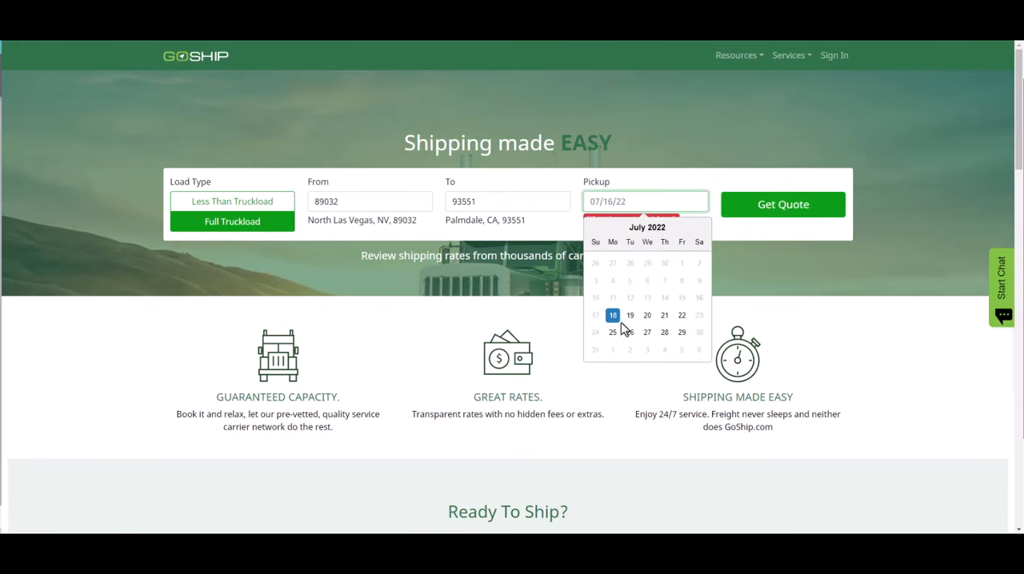
left_click(648, 330)
left_click(778, 215)
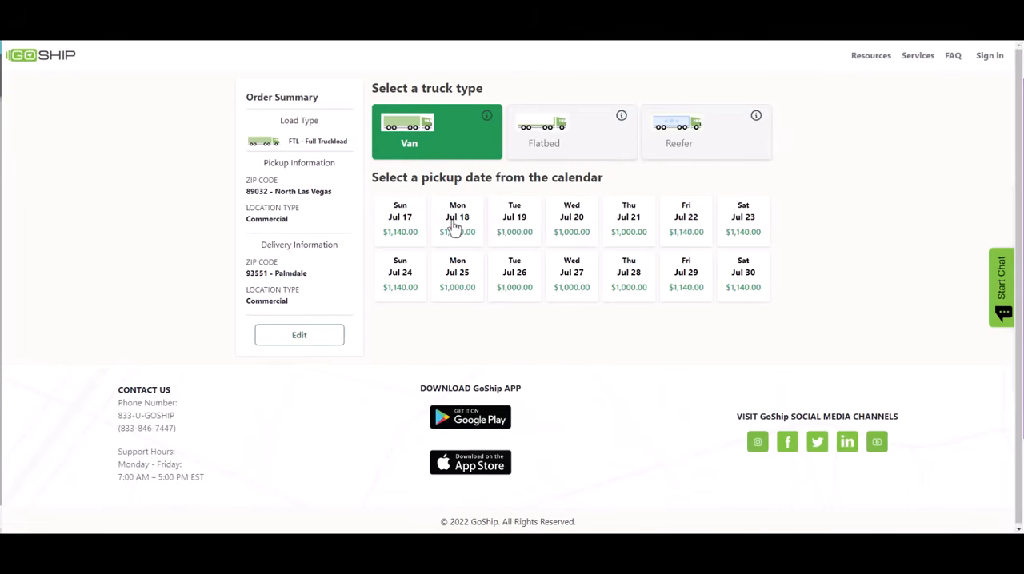
Select the Mon Jul 18 pickup rate for a van and examine the fields of GoShip's account creation form
left_click(453, 227)
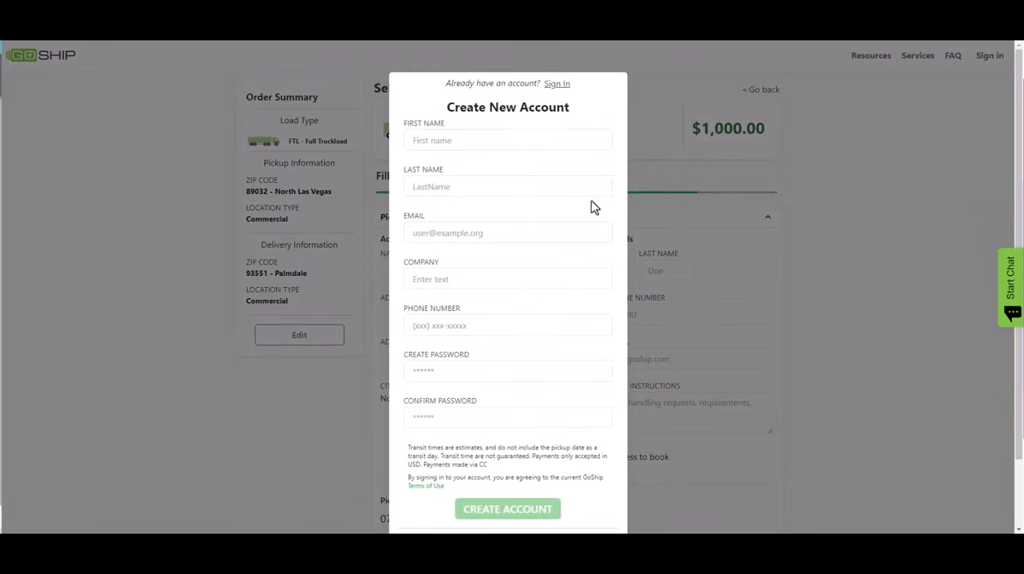
left_click(487, 140)
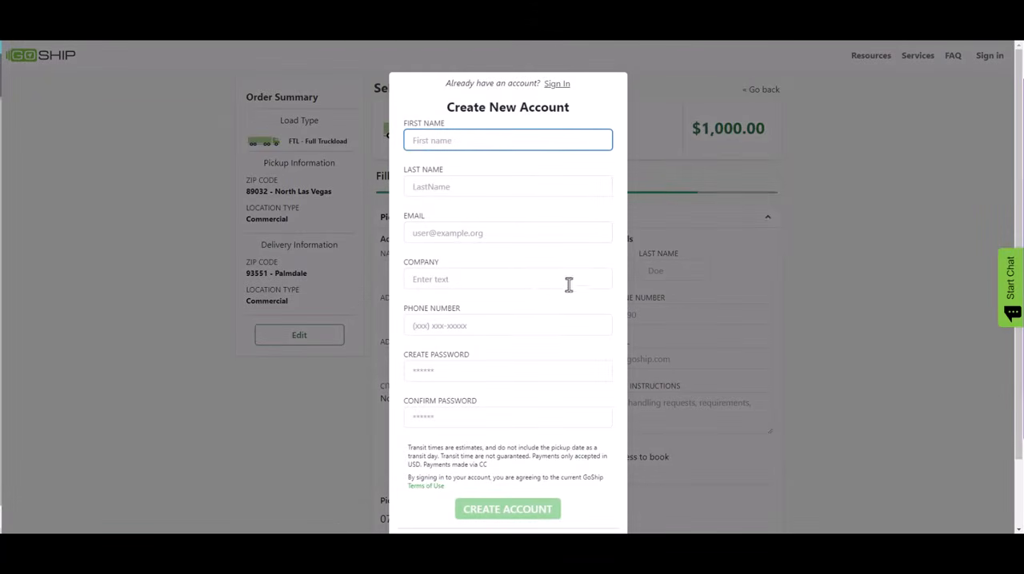
left_click(468, 186)
scroll(480, 396, "down", 2)
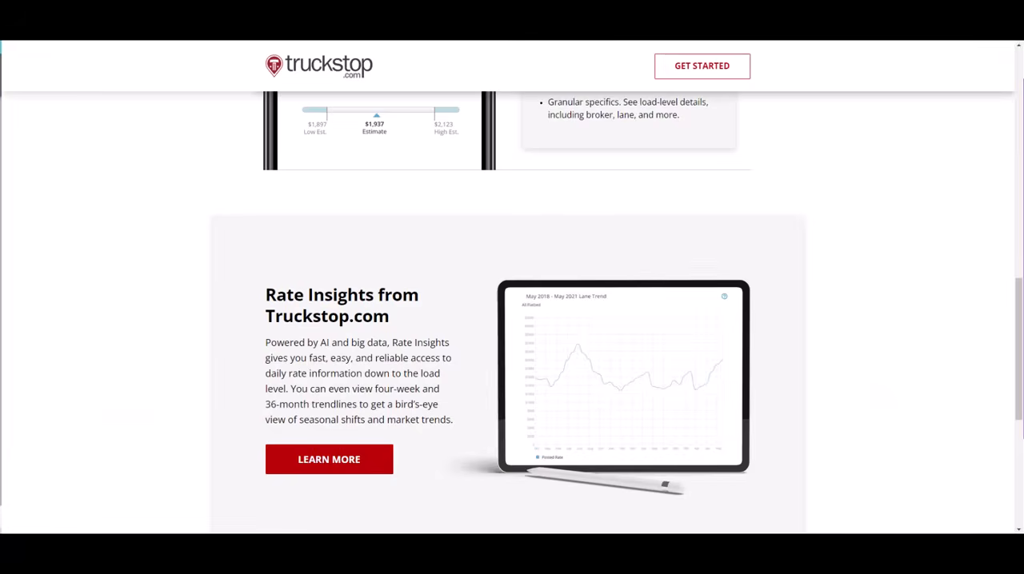
Return to the "freight rates" results and open the J.B. Hunt ad in a new tab
scroll(400, 272, "up", 8)
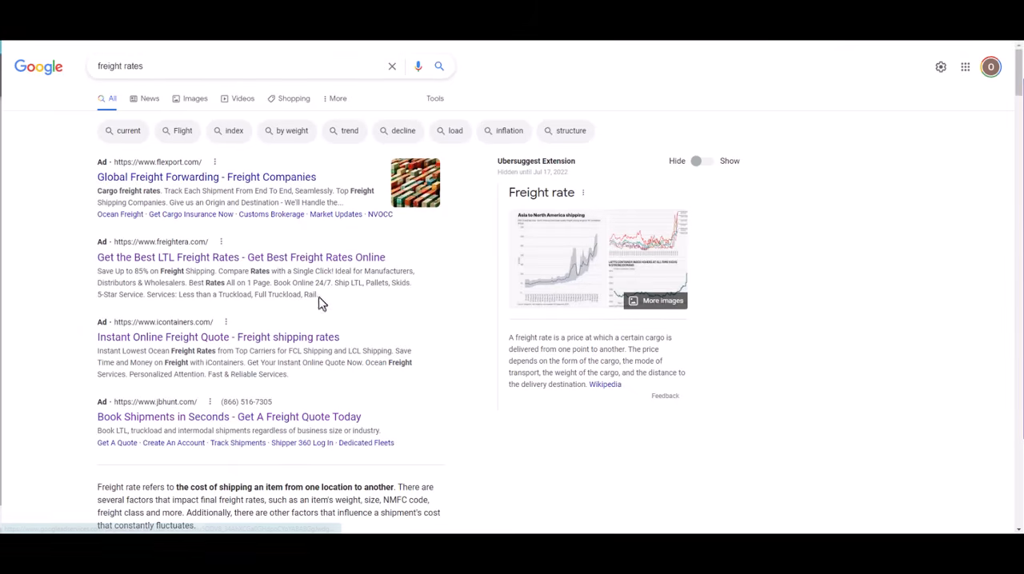
right_click(277, 422)
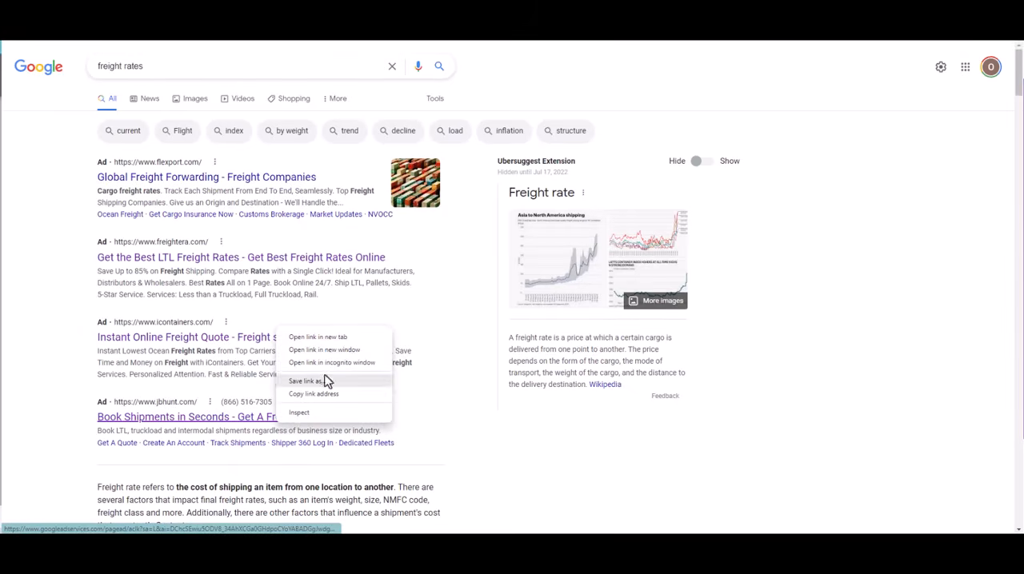
left_click(324, 339)
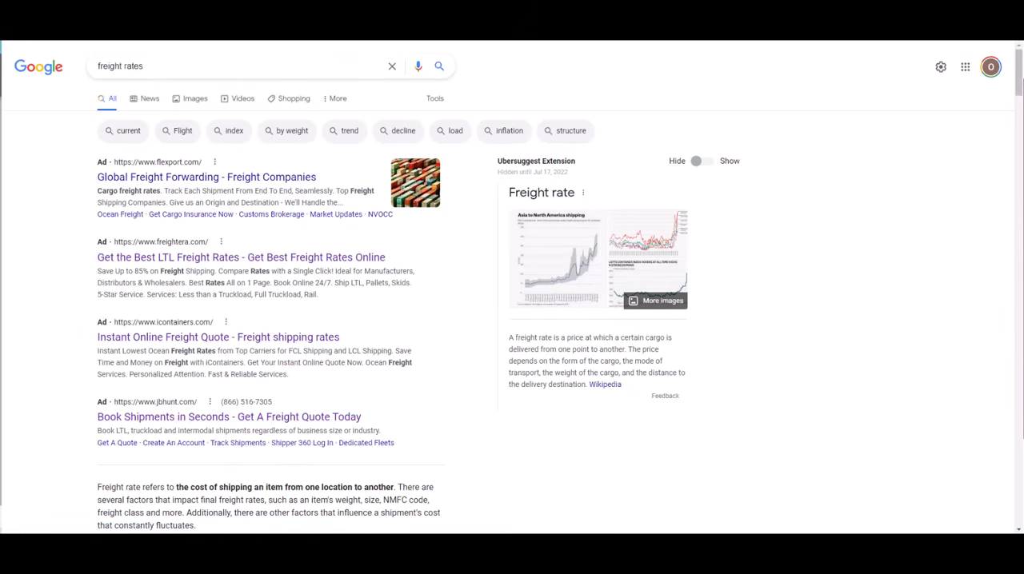
Open the Hapag-Lloyd and FreightPros ads near the end of the search results in new tabs
left_click_drag(1018, 86, 999, 520)
scroll(448, 362, "up", 5)
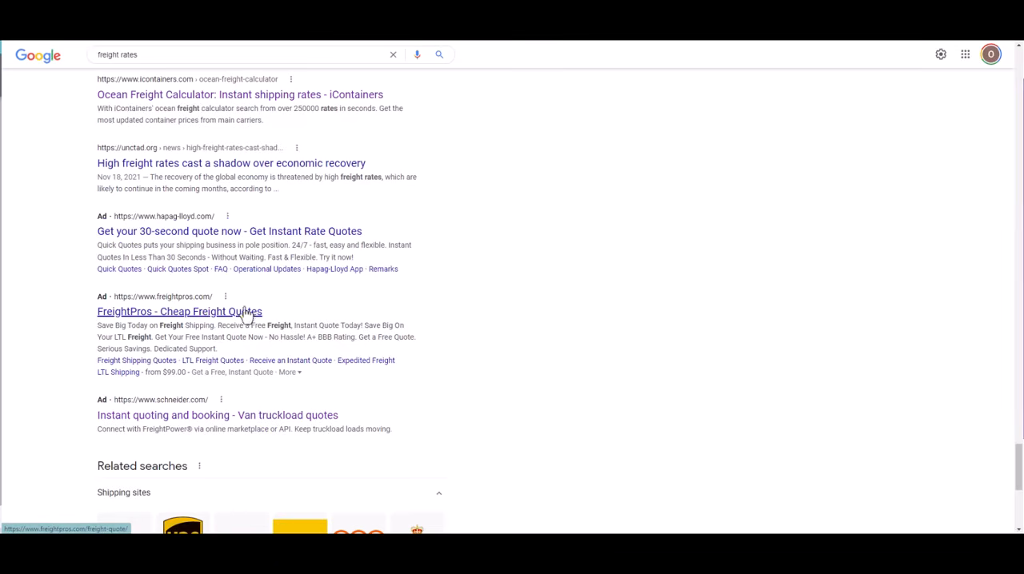
right_click(232, 239)
left_click(270, 246)
right_click(201, 313)
left_click(254, 323)
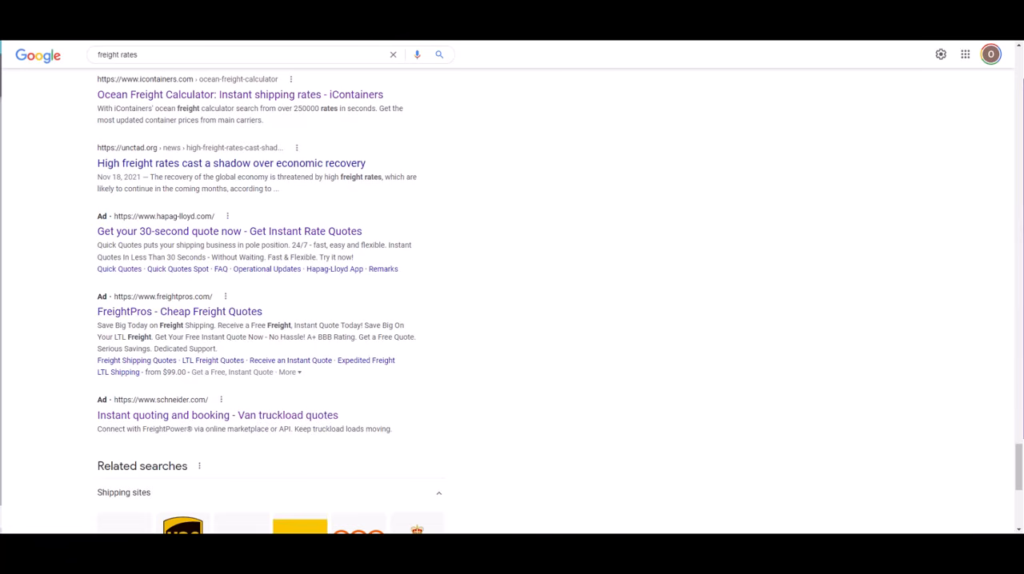
Switch from the search results past the Hapag-Lloyd page to the FreightPros/NTG landing page and review its content and quote form
key("ctrl+Tab")
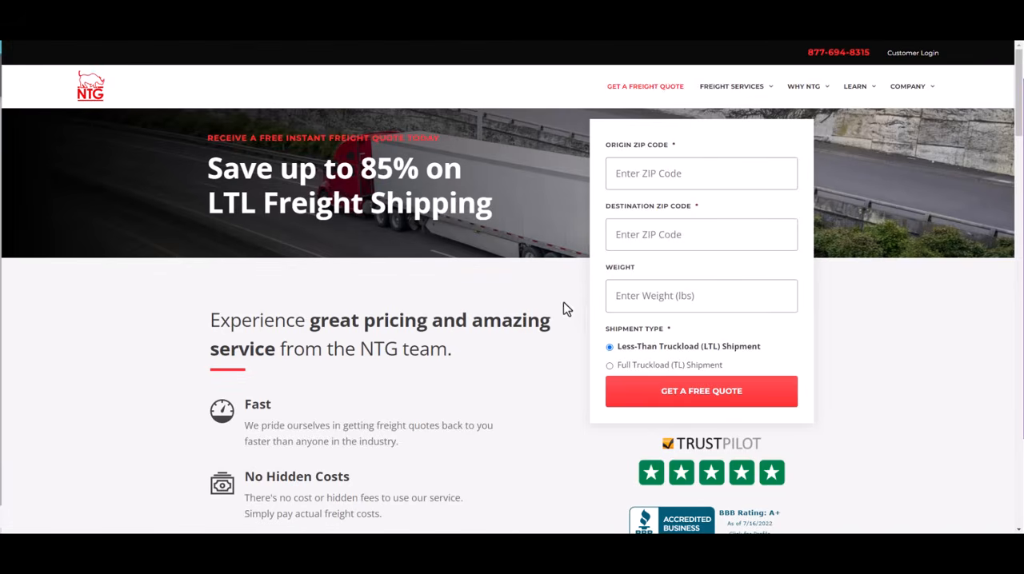
scroll(555, 332, "down", 5)
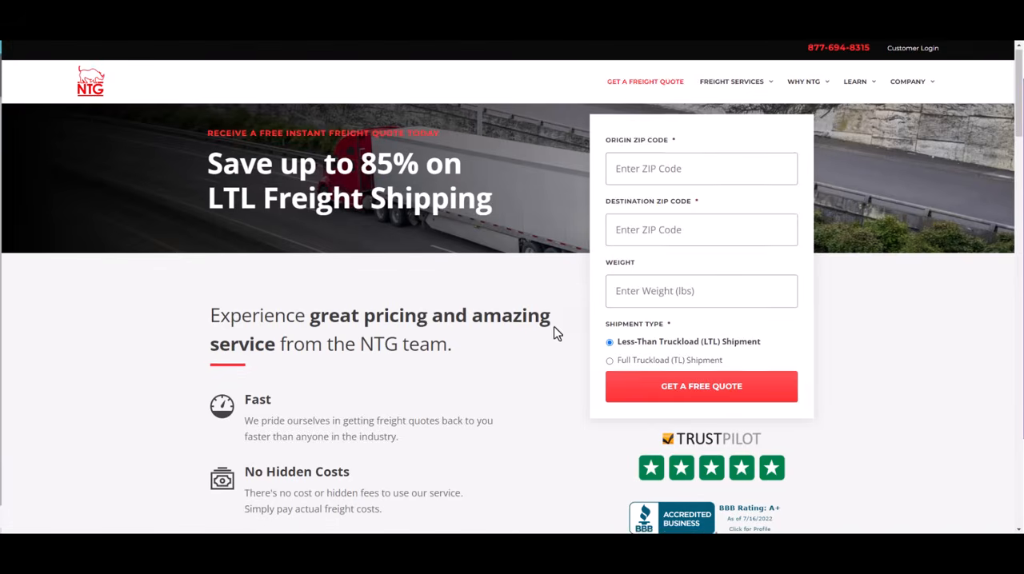
scroll(558, 333, "down", 15)
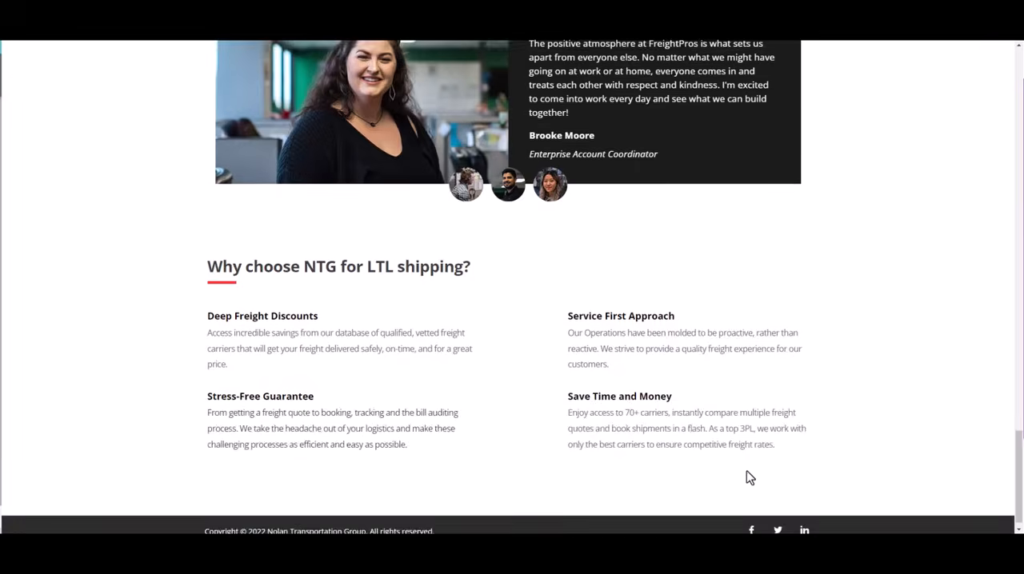
scroll(747, 470, "up", 10)
scroll(732, 364, "up", 10)
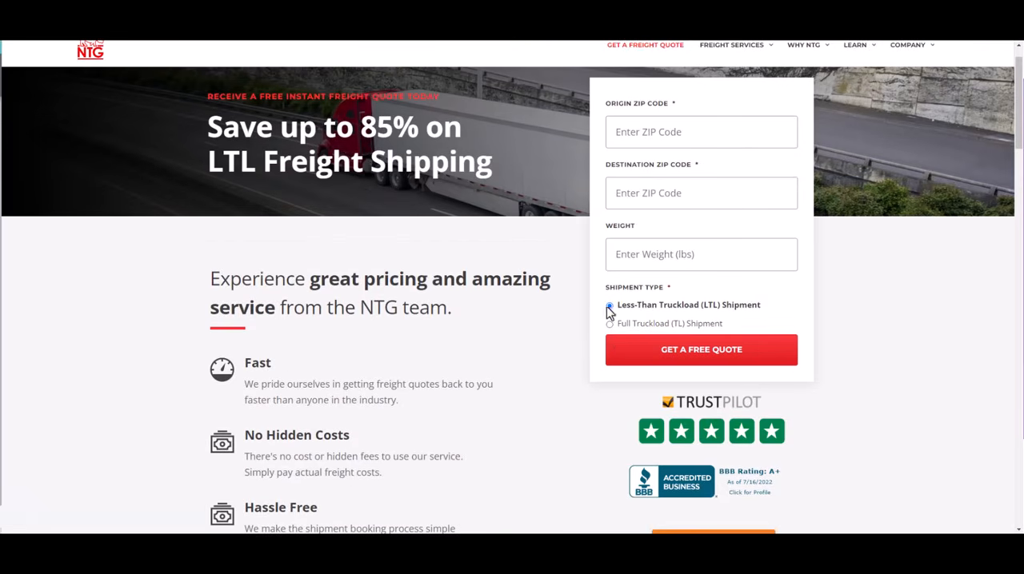
scroll(538, 303, "up", 1)
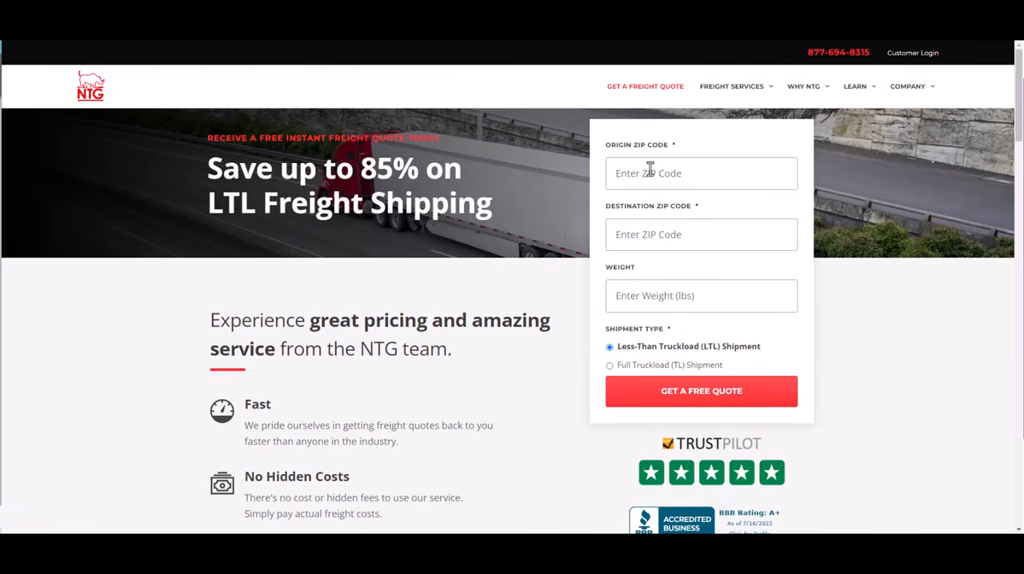
Enter 89032 as the origin ZIP code and 93551 as the destination ZIP code in NTG's quote form
type("89032")
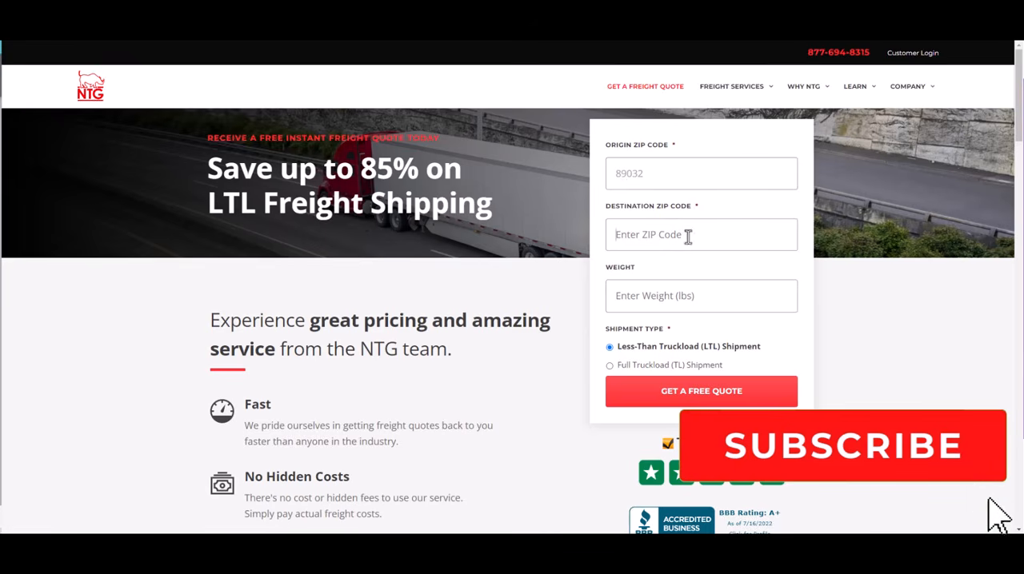
left_click_drag(652, 173, 616, 176)
left_click_drag(701, 186, 615, 184)
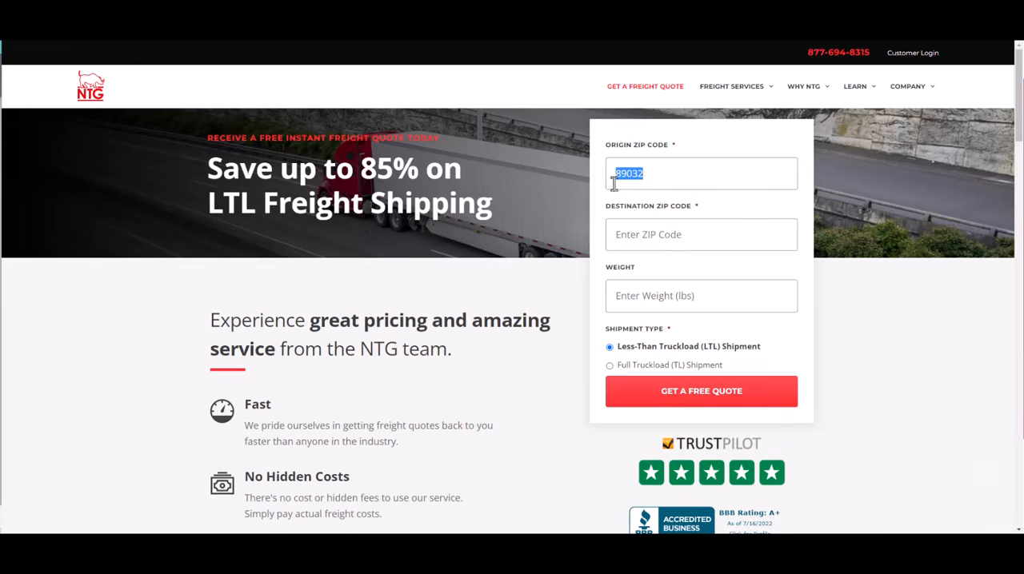
left_click(681, 238)
left_click_drag(677, 183, 610, 182)
left_click(705, 238)
type("93551")
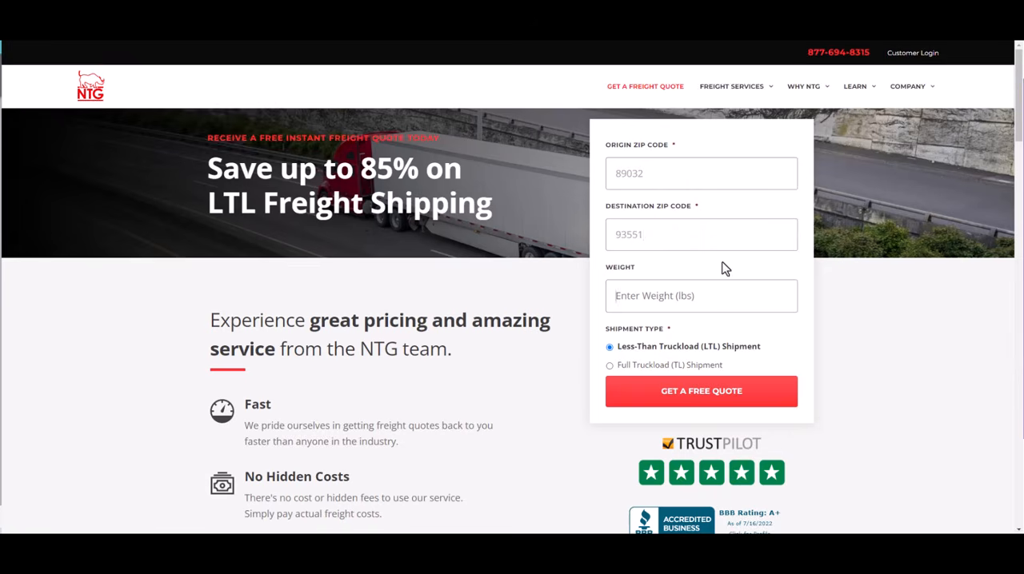
Set the shipment weight to 150 lbs and request a free quote for a Less-Than Truckload shipment
left_click(682, 296)
type("150")
key("Tab")
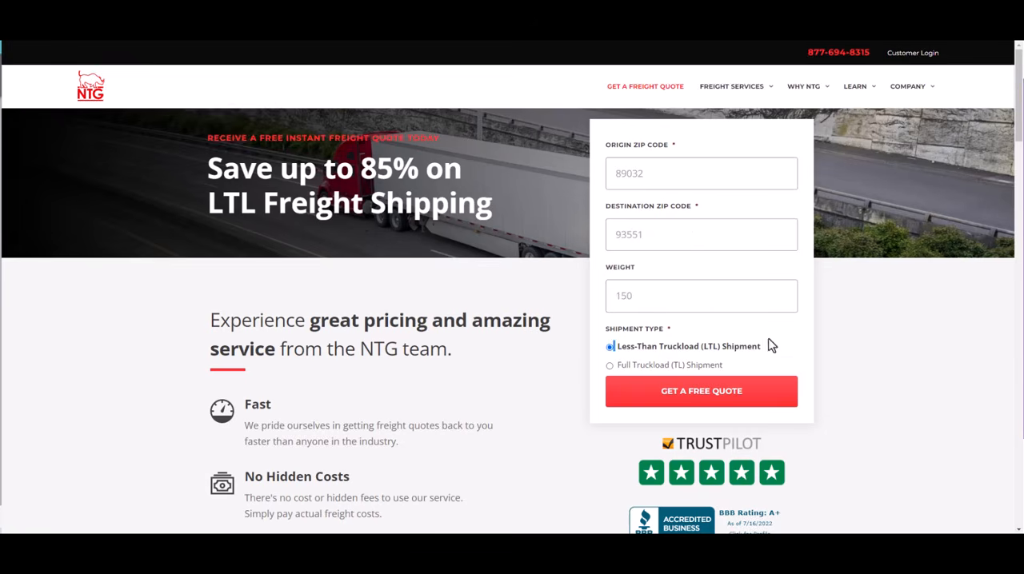
left_click(700, 397)
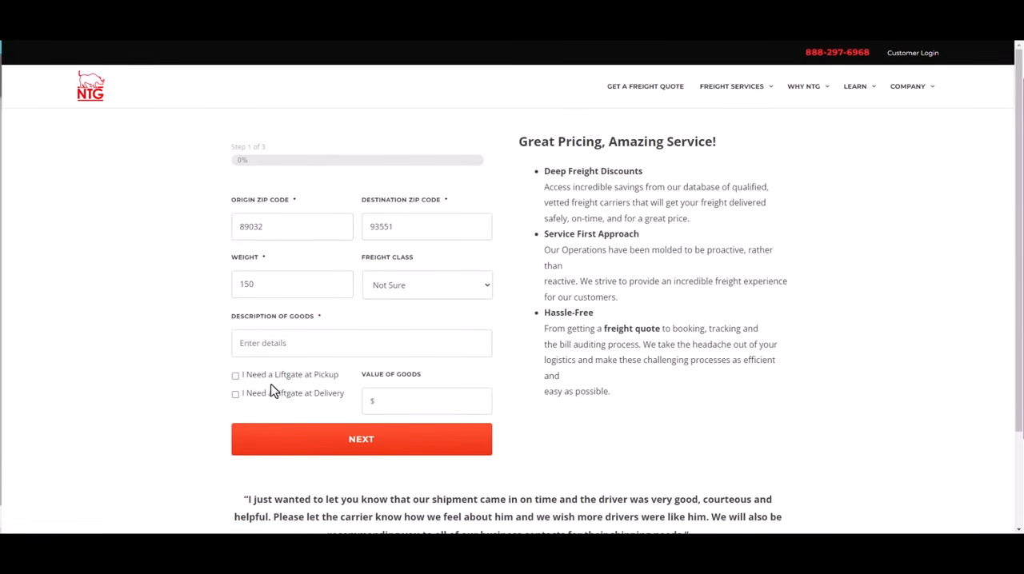
Describe the goods as "Cargo", request a liftgate at pickup and delivery, and continue without a goods value
left_click(285, 344)
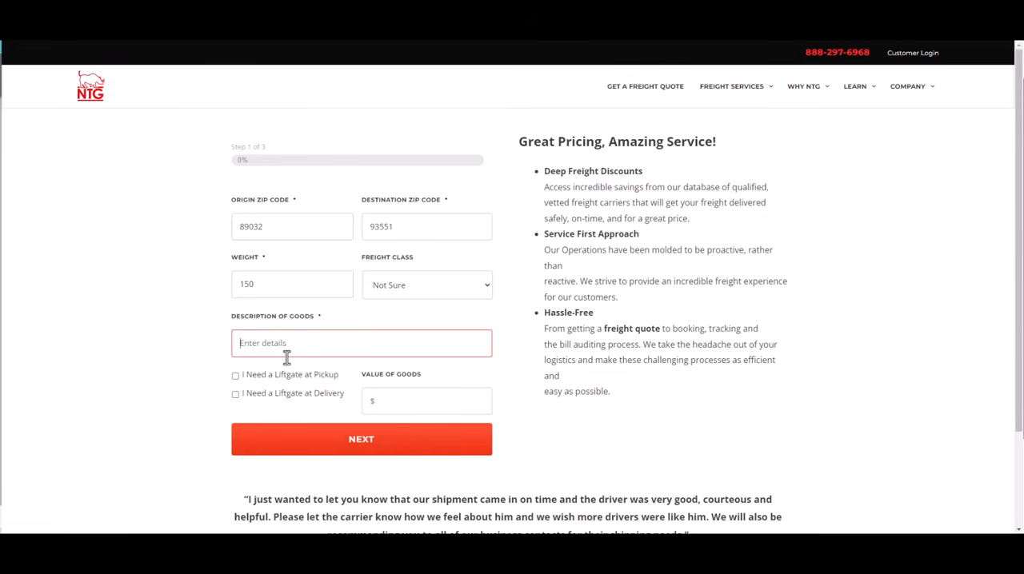
left_click(235, 376)
left_click(235, 395)
left_click(292, 353)
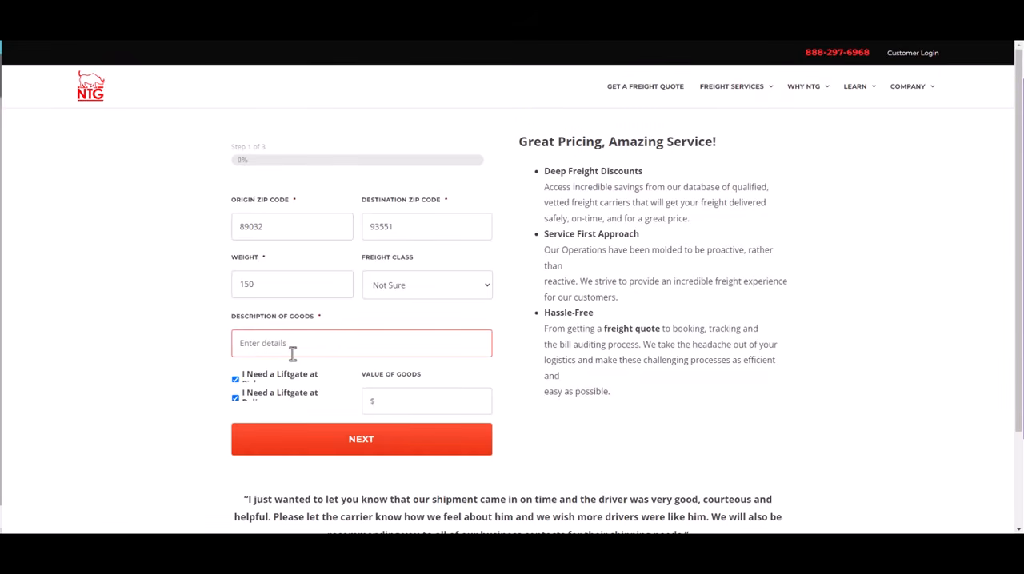
type("Cargo")
left_click(391, 399)
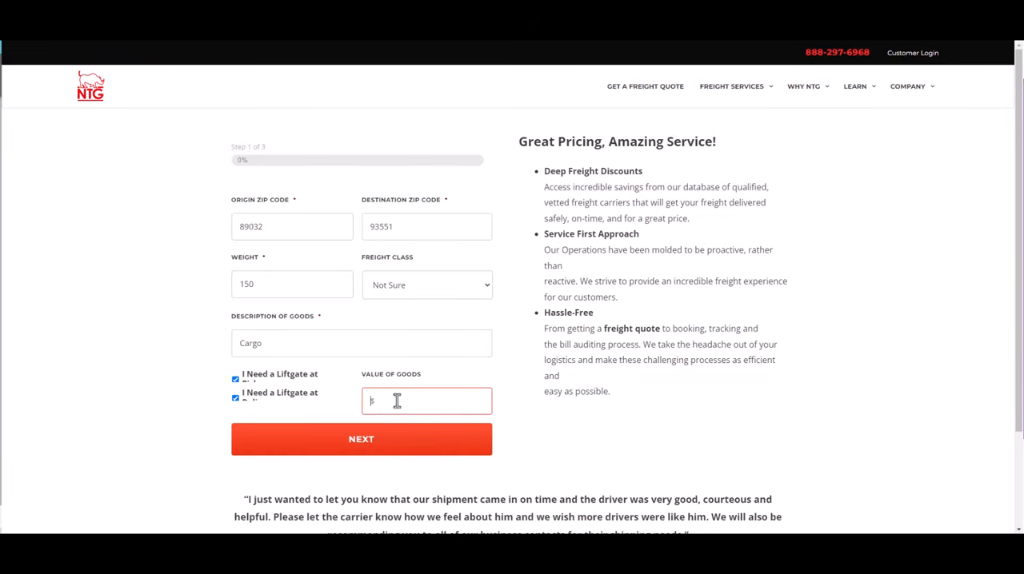
left_click(293, 350)
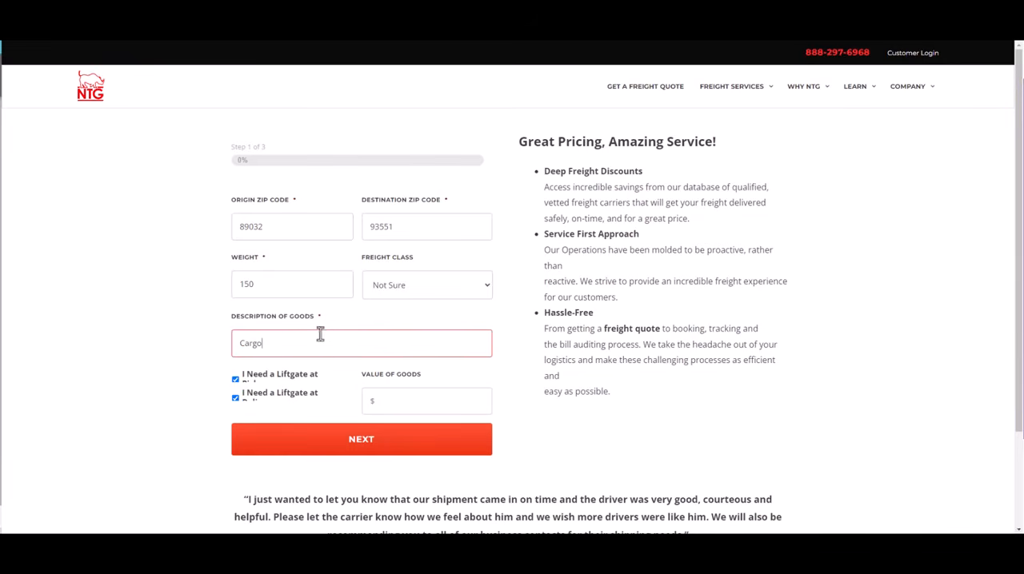
left_click(439, 407)
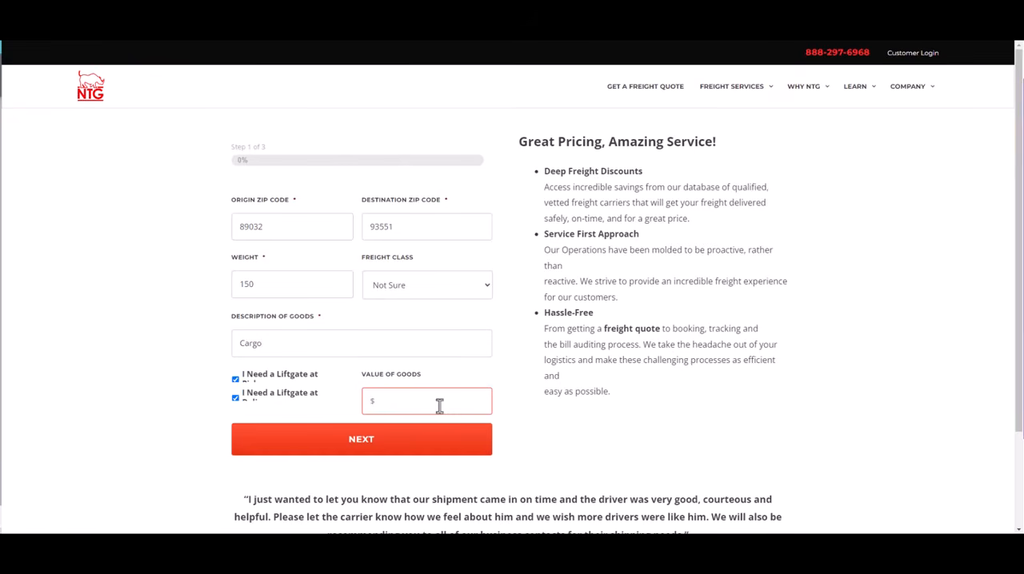
left_click(393, 455)
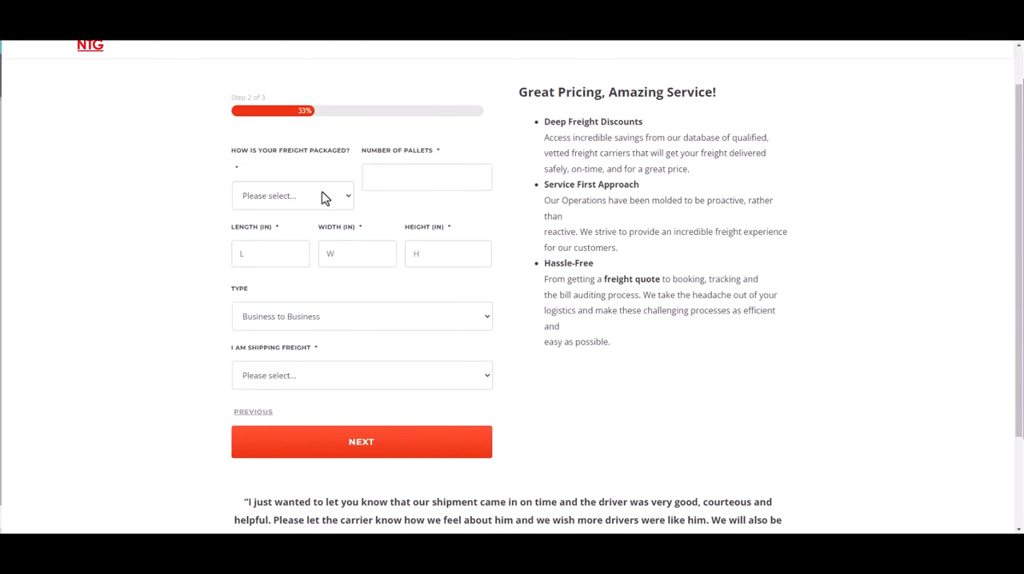
Set the freight packaging to Pallet and the shipping frequency to Single Shipment, then try to continue without pallet count or dimensions
left_click(324, 197)
left_click(325, 231)
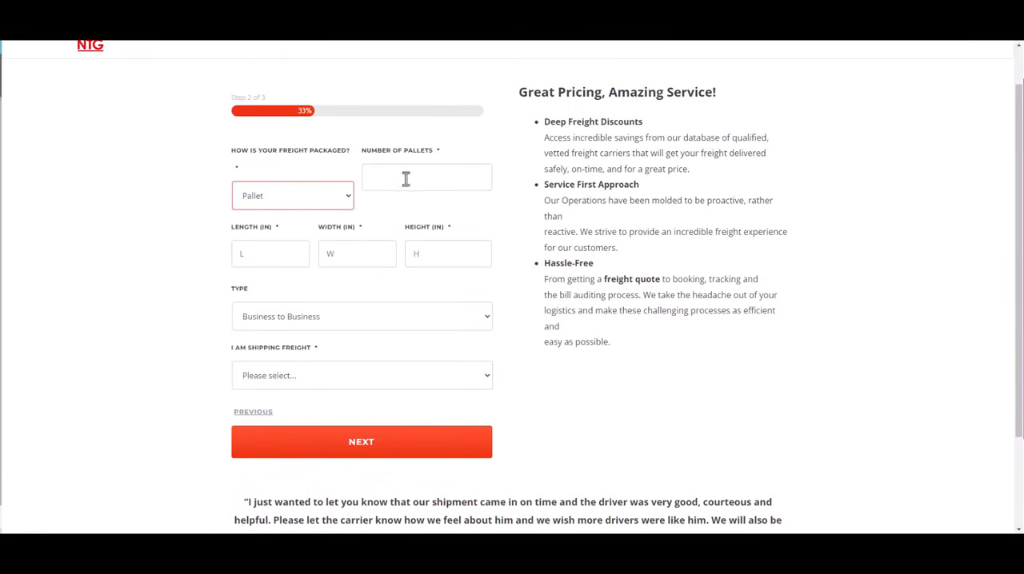
left_click(405, 178)
left_click(305, 319)
left_click(564, 340)
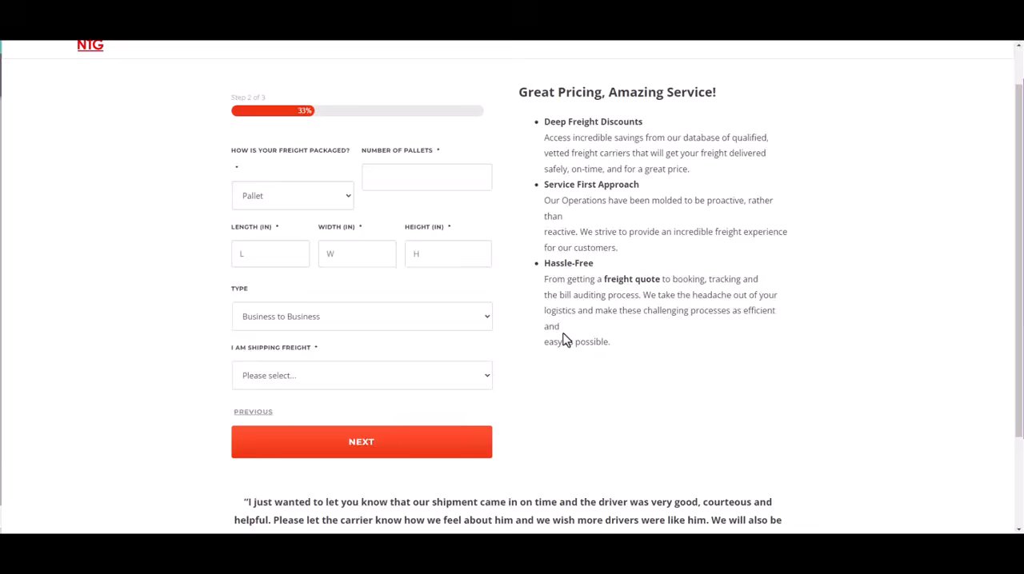
left_click(355, 376)
left_click(361, 406)
left_click(414, 453)
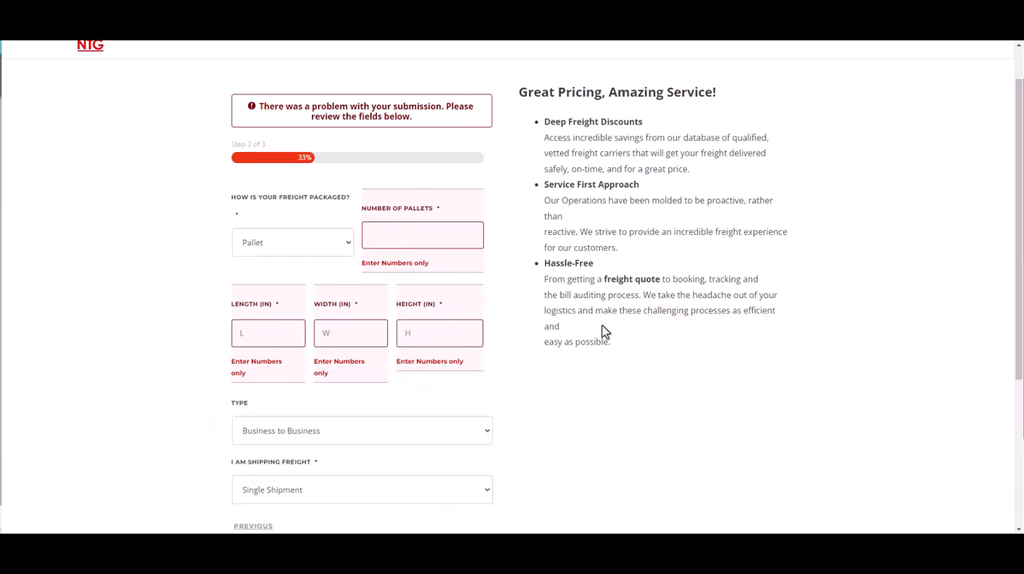
Fill in the number of pallets and dimensions of 125 in length, 100 in width and 36 in height, then continue
scroll(548, 380, "down", 3)
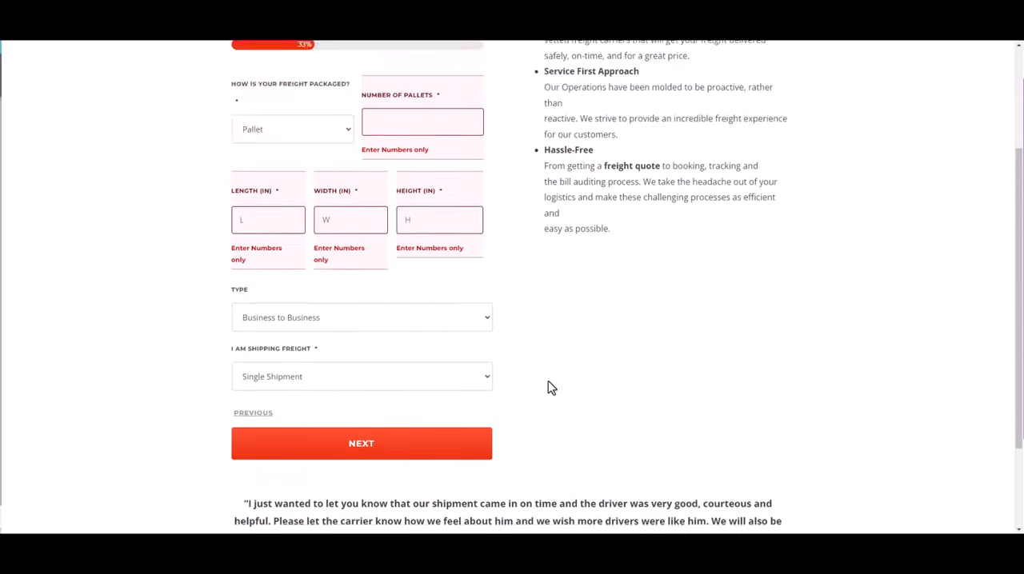
scroll(400, 312, "up", 4)
scroll(336, 336, "down", 1)
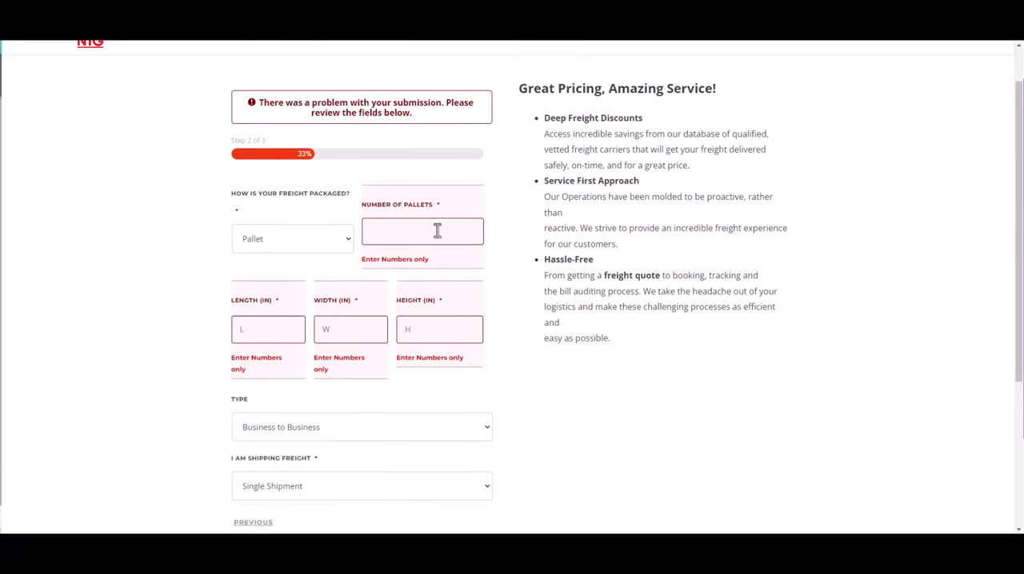
type("45")
left_click_drag(394, 242, 356, 240)
scroll(336, 304, "down", 3)
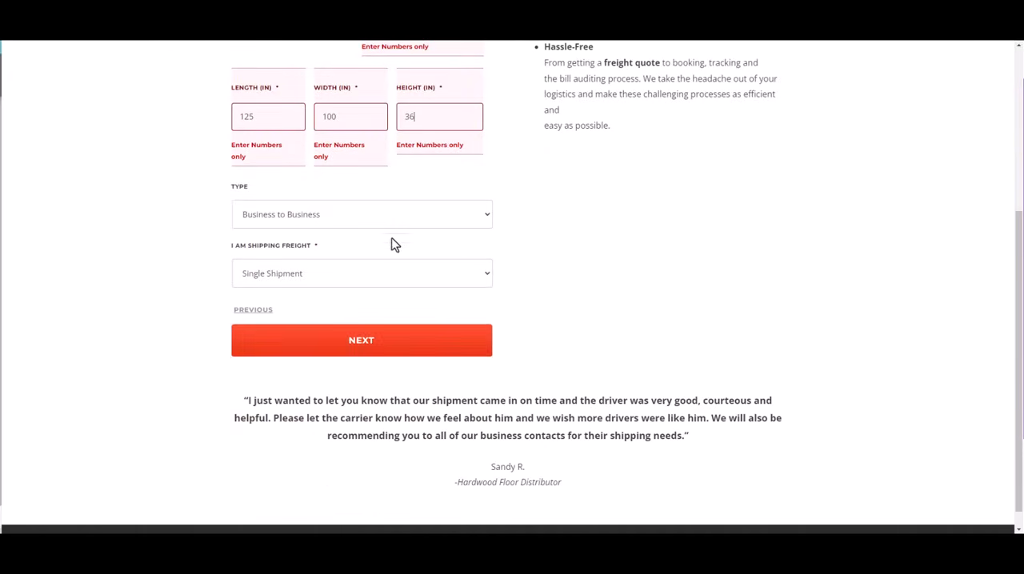
left_click(395, 352)
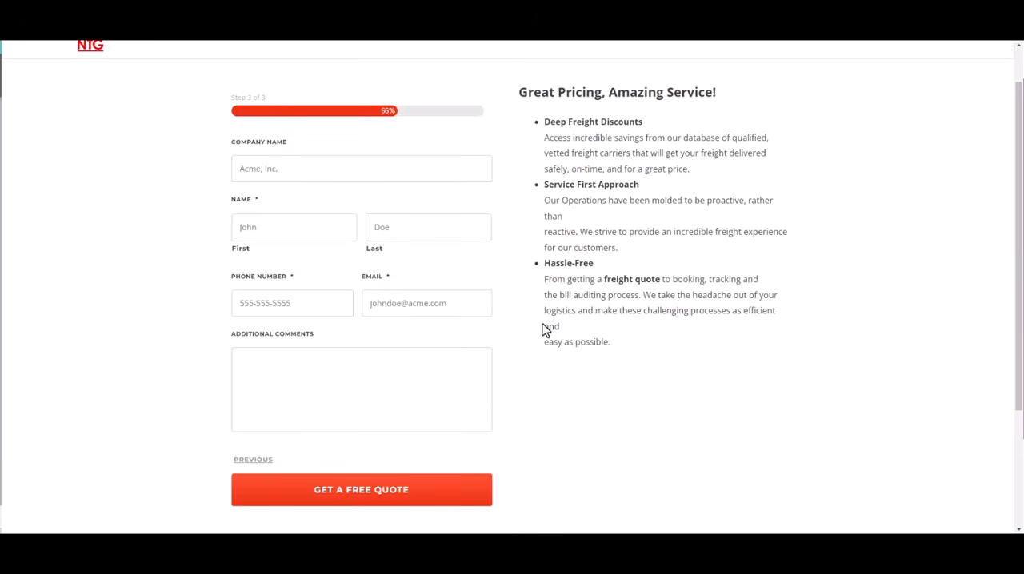
Look over the contact details form and enter "Gold River Brokerage LLC" as the company name
left_click(263, 168)
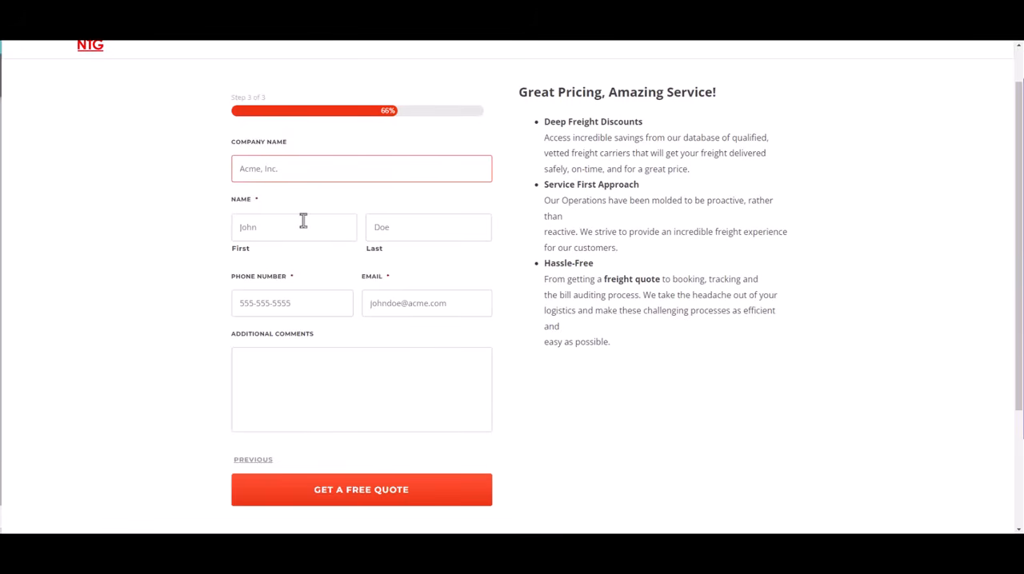
scroll(365, 451, "down", 2)
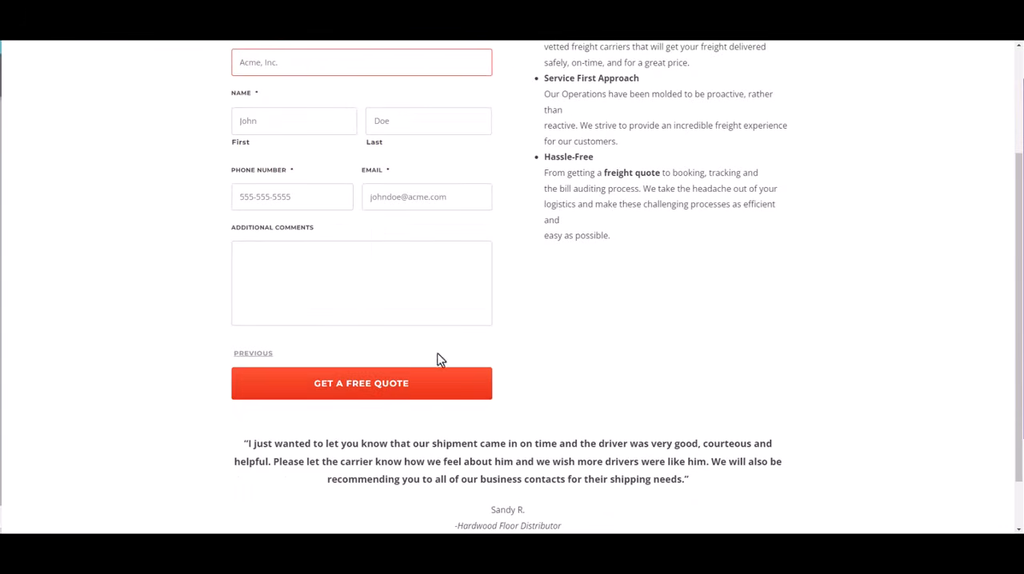
scroll(370, 320, "up", 1)
scroll(371, 320, "up", 2)
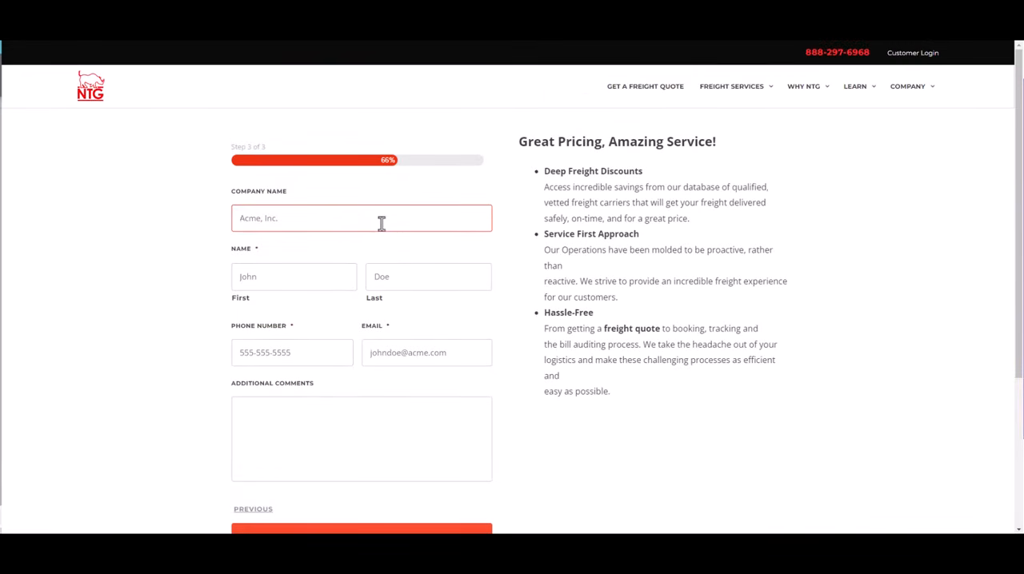
type("Gold River Brokerage LLC")
Enter the contact's first and last name, phone number and e-mail, and submit the free quote request
left_click(284, 278)
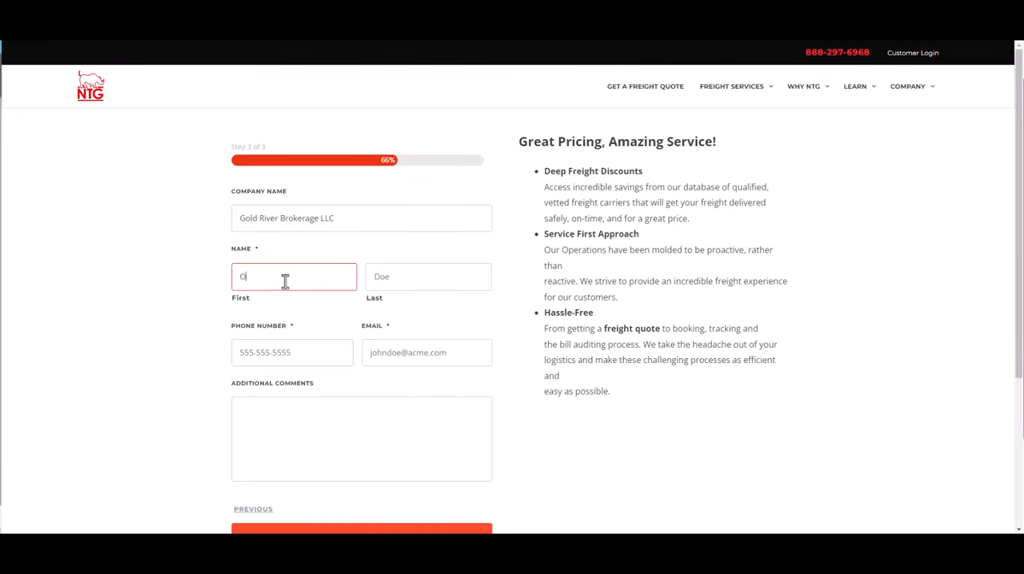
key("Tab")
type("H")
key("Tab")
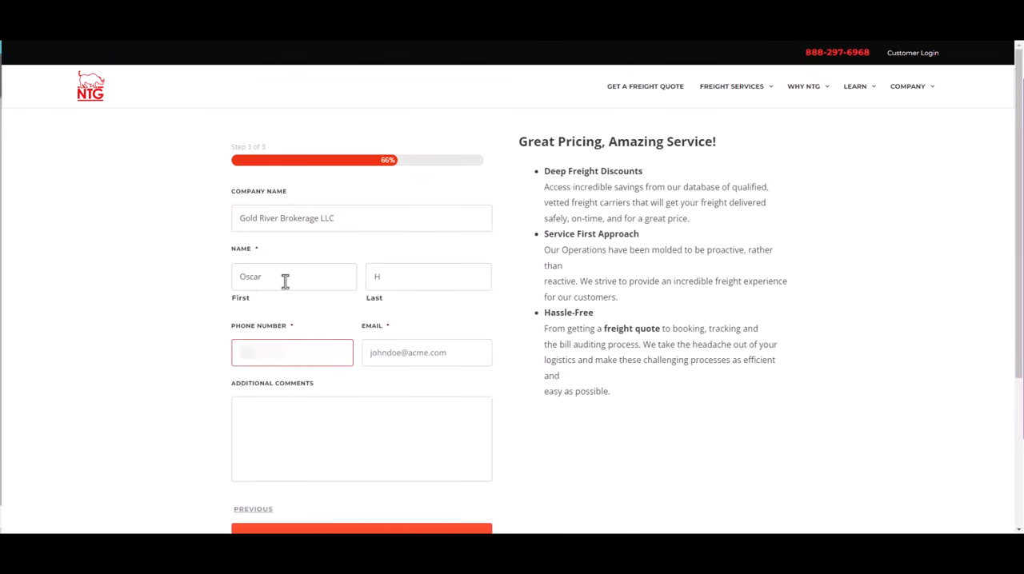
key("Tab")
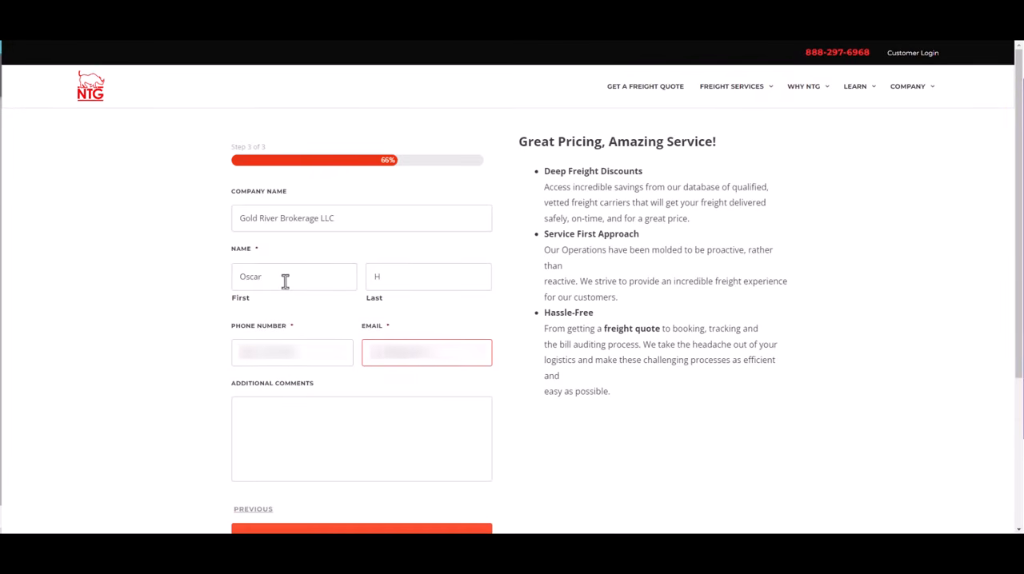
scroll(361, 274, "down", 2)
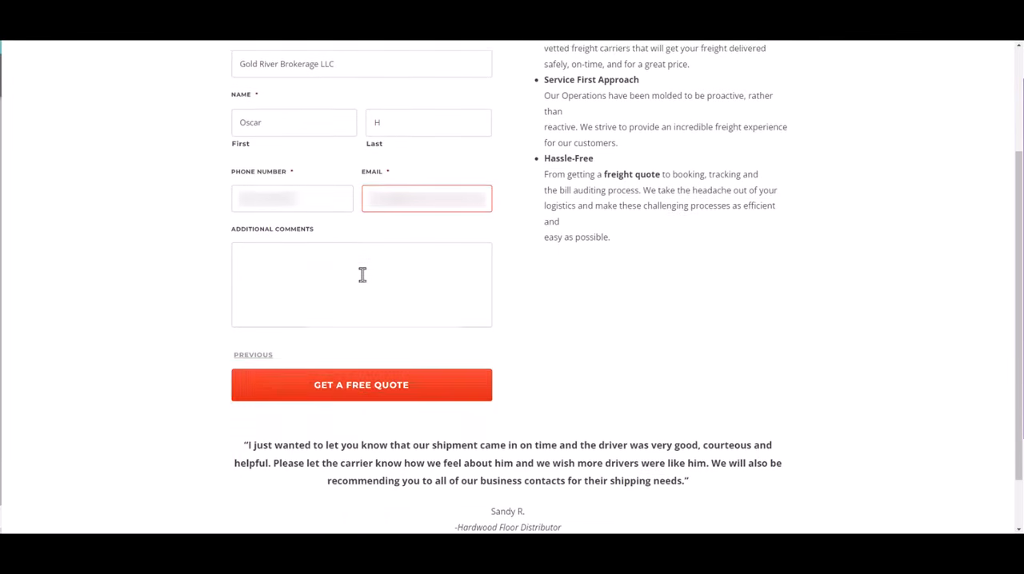
left_click(350, 391)
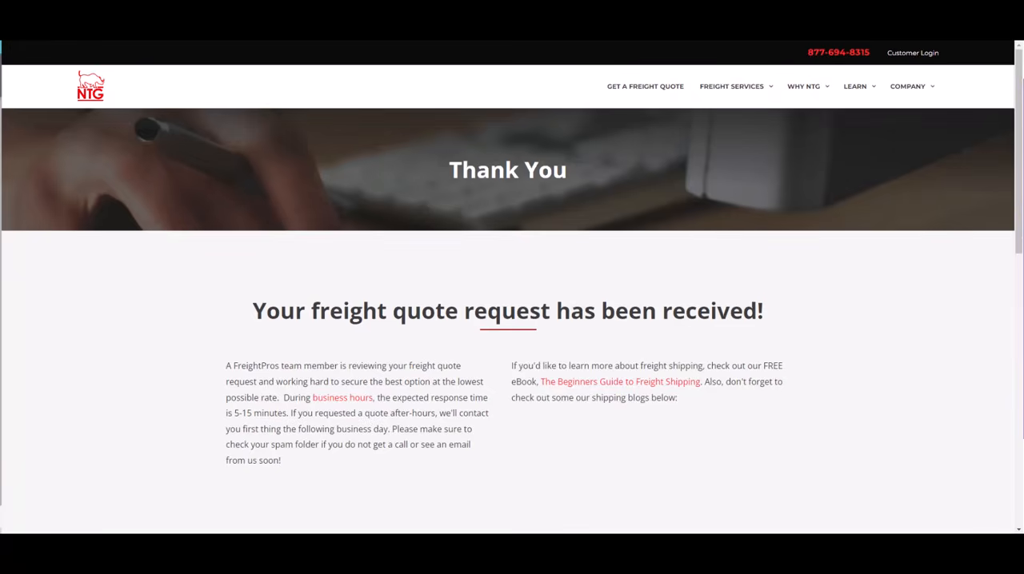
Return to NTG's LTL quote landing page and review its benefits, trust badges and carrier logos
left_click(648, 88)
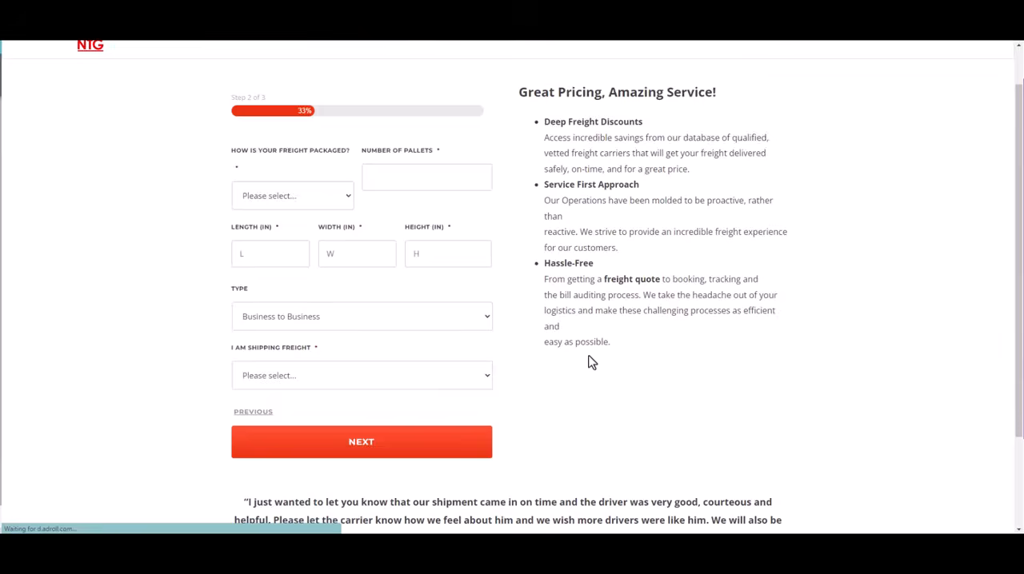
scroll(589, 361, "down", 2)
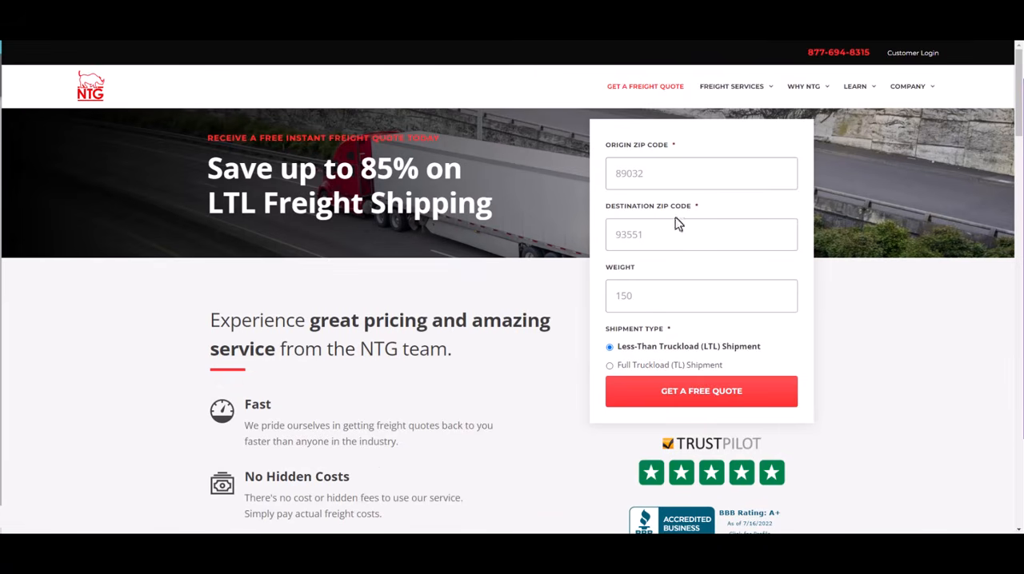
scroll(677, 232, "down", 1)
scroll(448, 338, "down", 2)
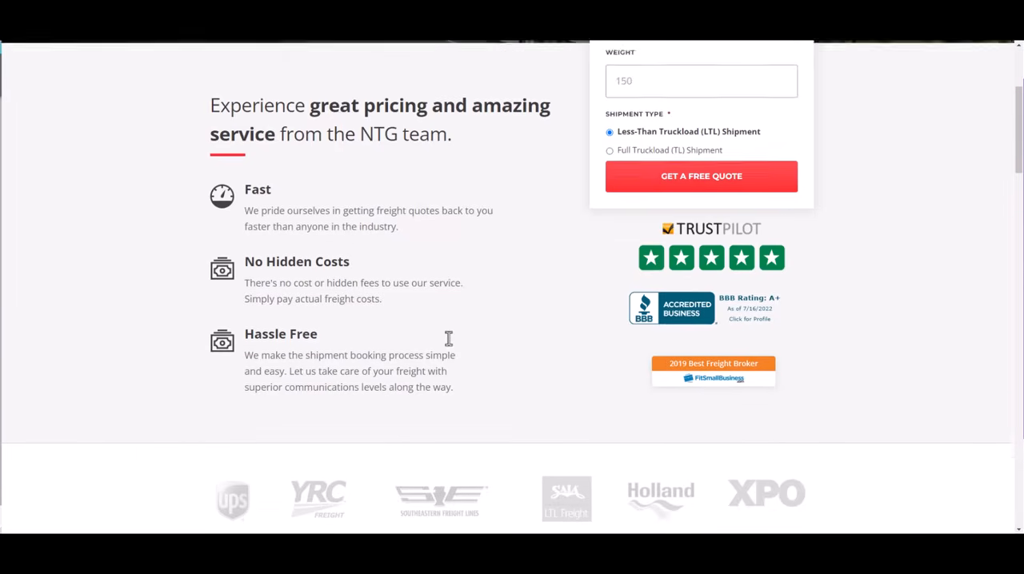
scroll(788, 316, "down", 1)
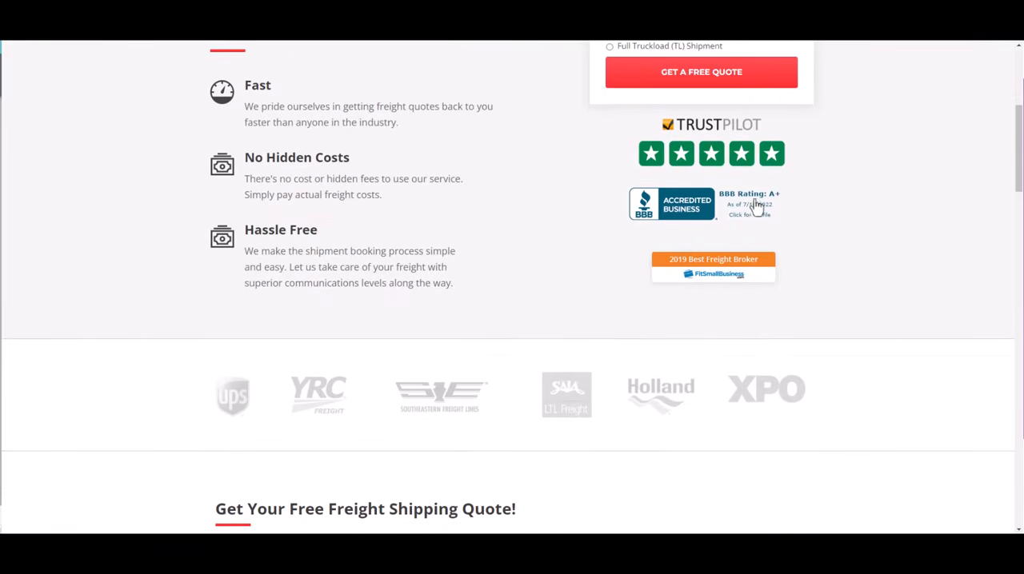
scroll(709, 340, "down", 1)
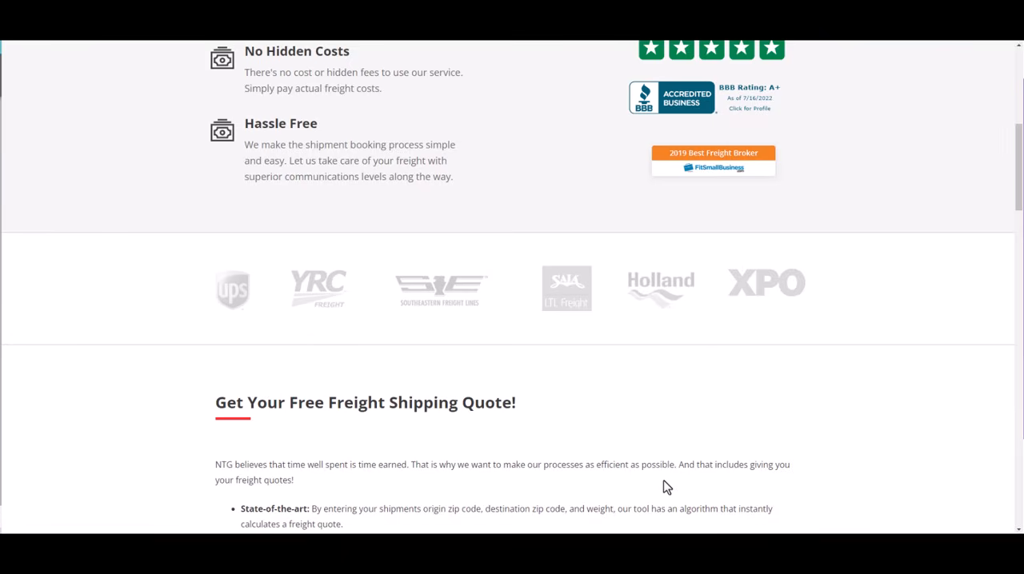
Review NTG's landing page, covering the service benefits, free quote section and Freight Shipping 101 text
scroll(619, 462, "down", 1)
scroll(619, 462, "down", 2)
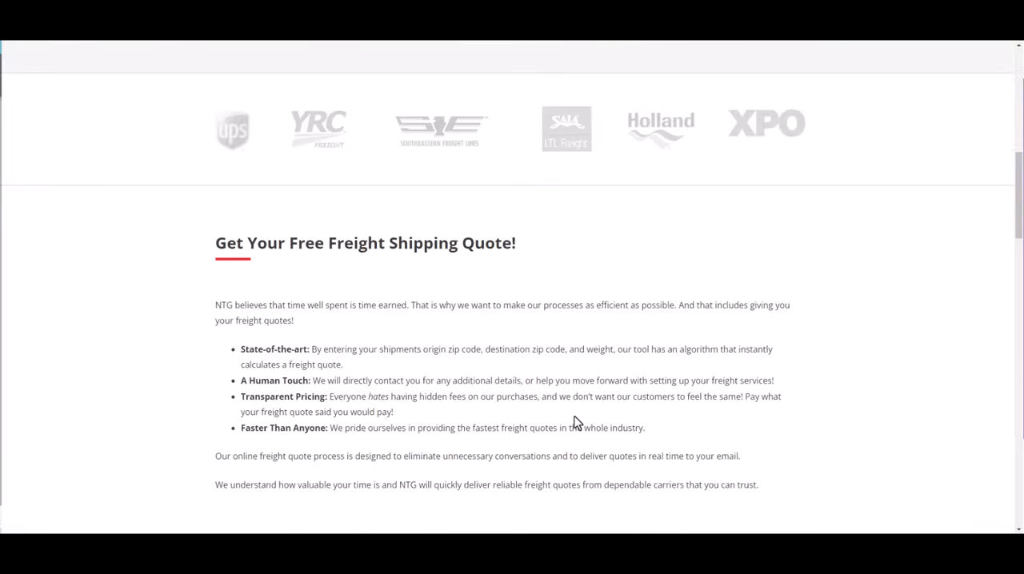
scroll(576, 423, "up", 10)
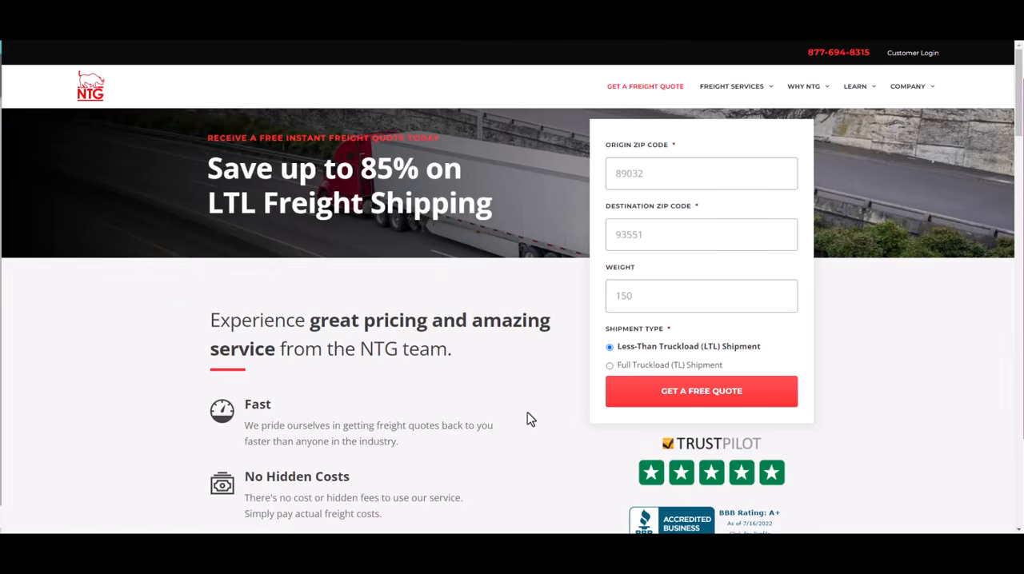
scroll(527, 413, "down", 1)
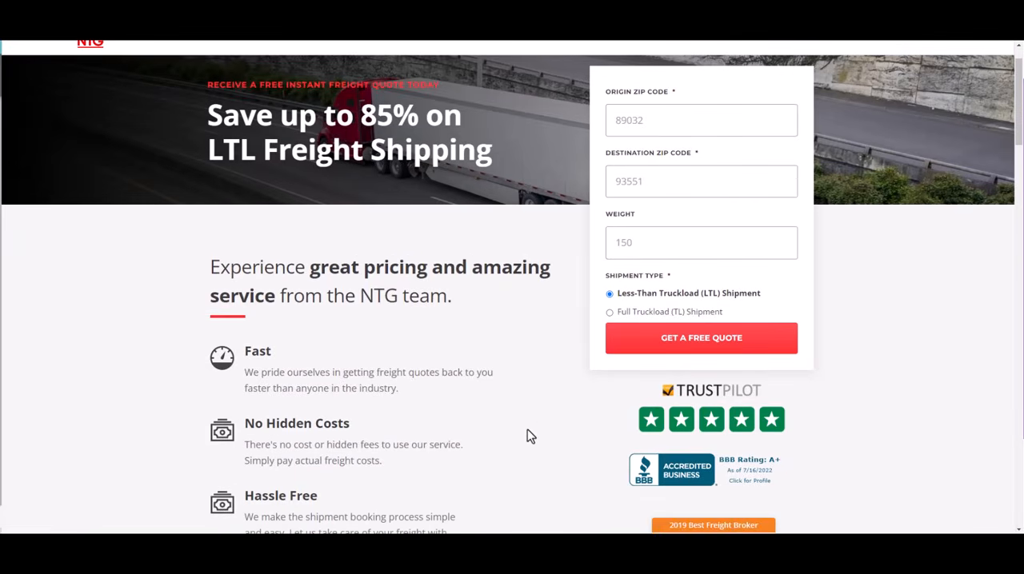
scroll(527, 436, "down", 1)
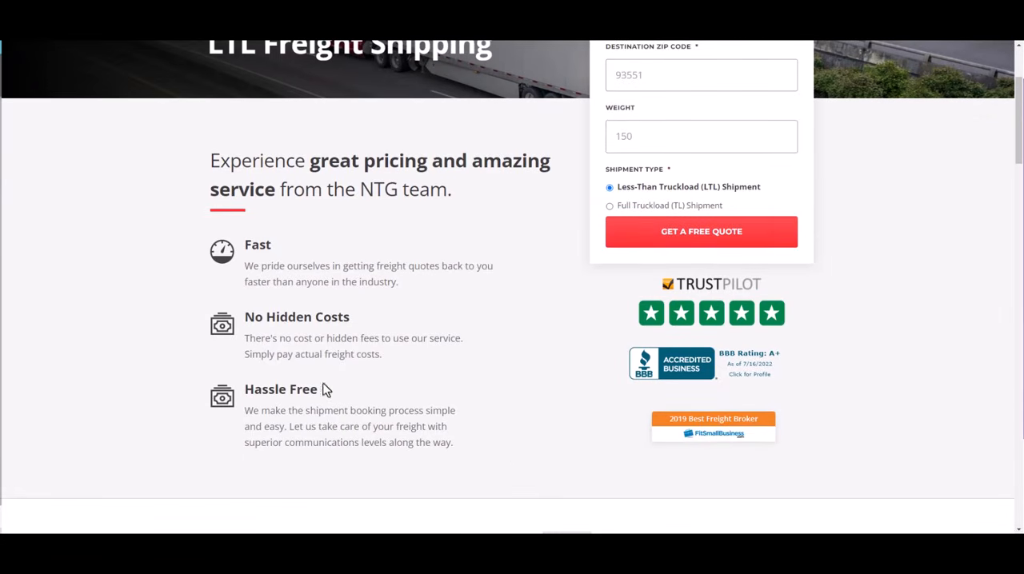
scroll(449, 381, "down", 3)
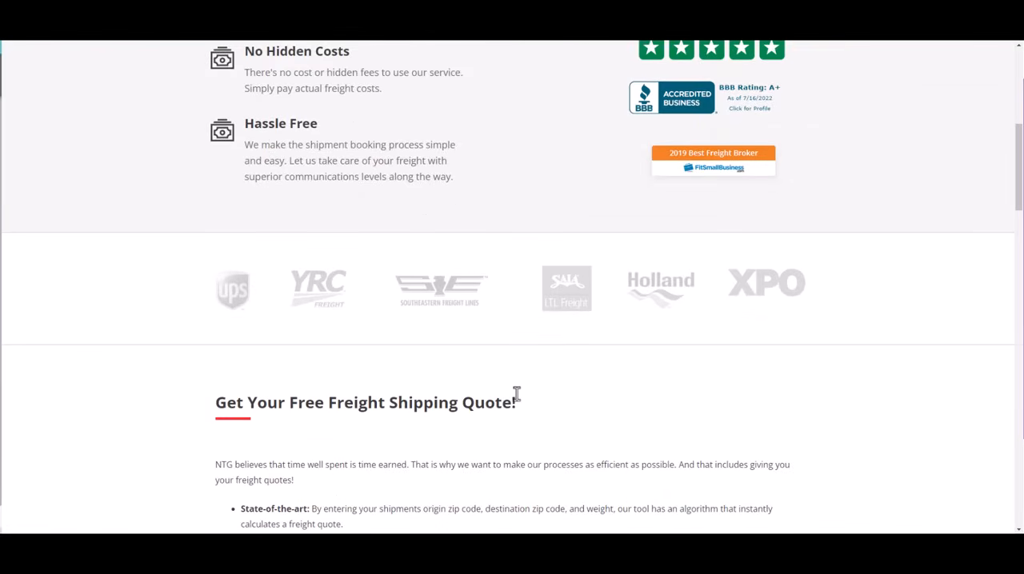
scroll(516, 394, "down", 3)
scroll(626, 400, "down", 5)
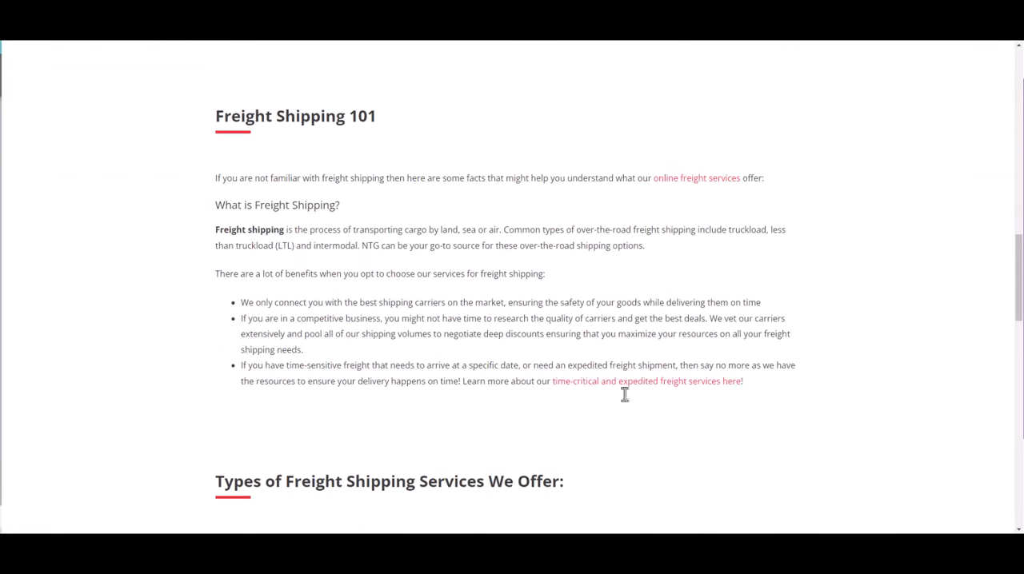
scroll(624, 400, "up", 10)
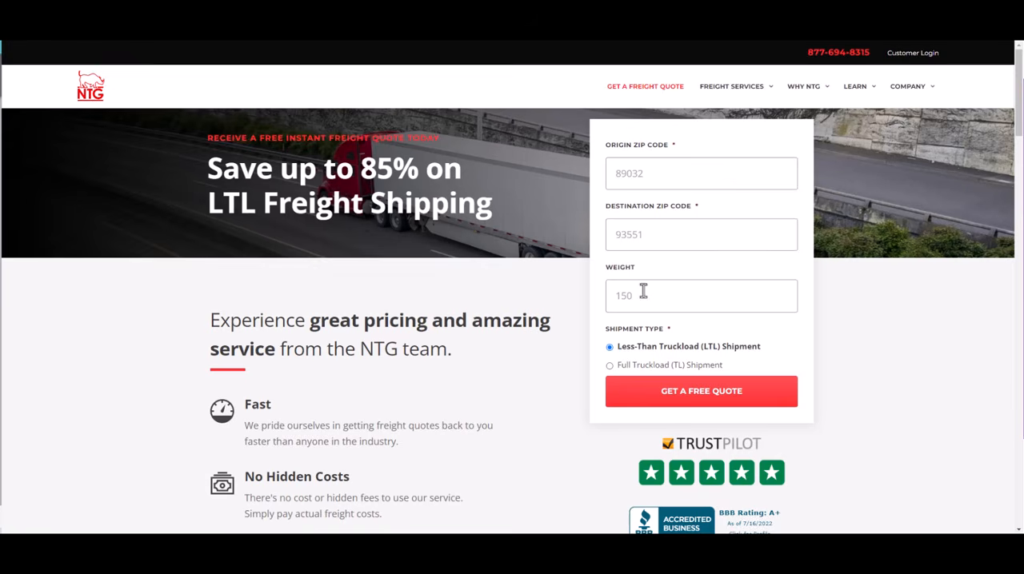
Check the quote form fields, the site navigation, and the "Meet the NTG team" and "Why choose NTG for LTL shipping?" sections
left_click(688, 234)
left_click(691, 302)
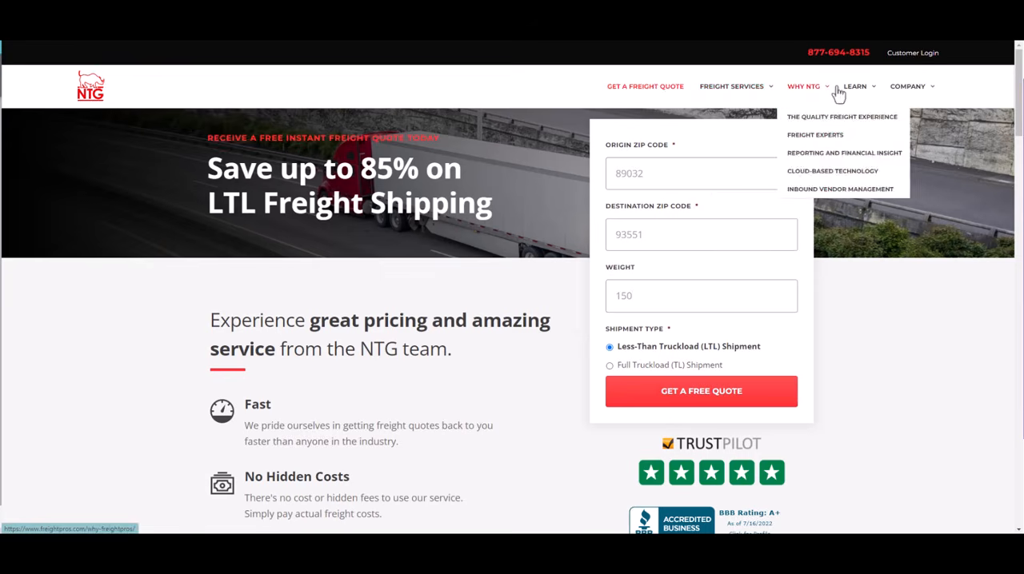
mouse_move(728, 95)
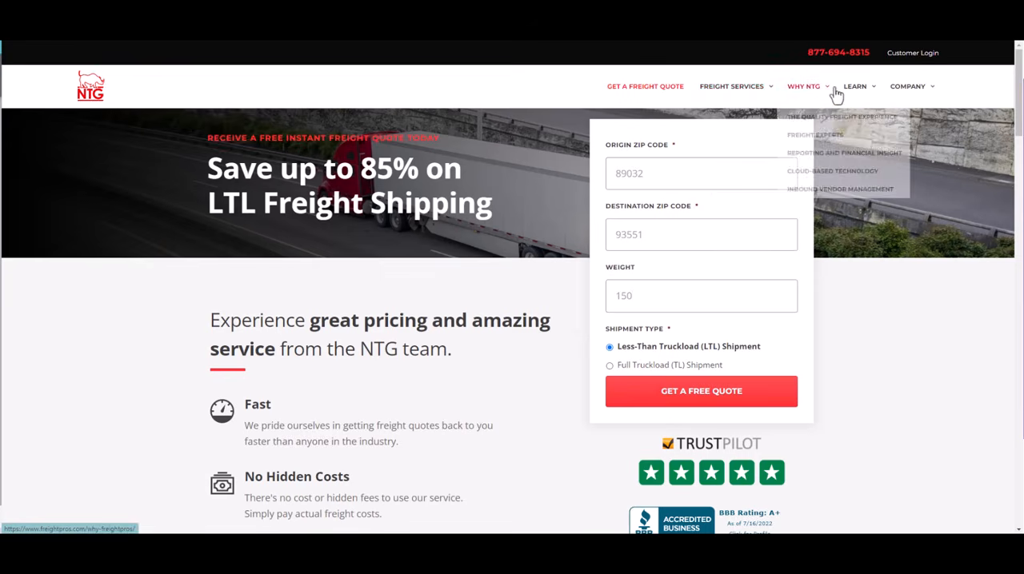
mouse_move(920, 95)
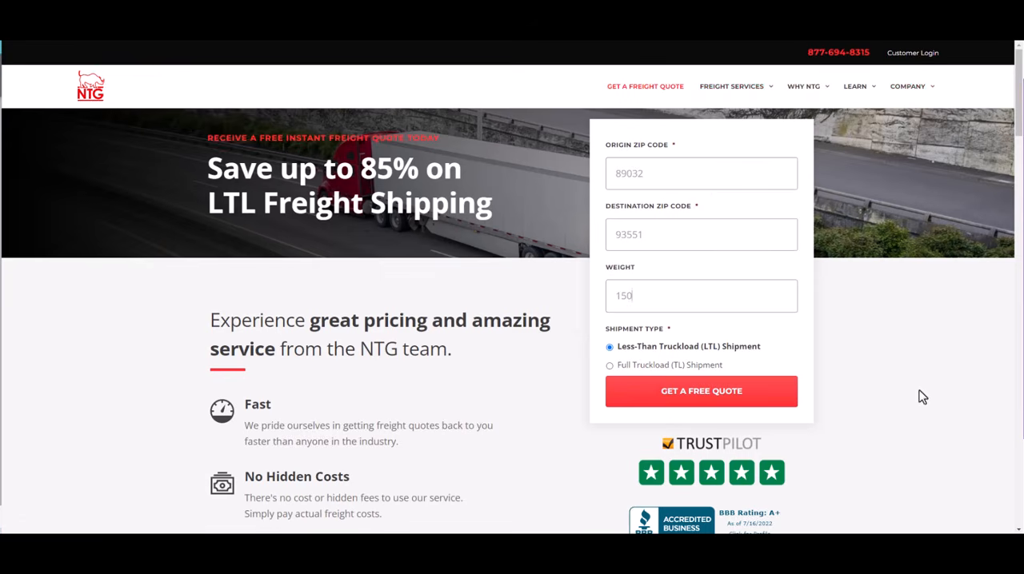
scroll(940, 166, "down", 15)
scroll(944, 167, "down", 2)
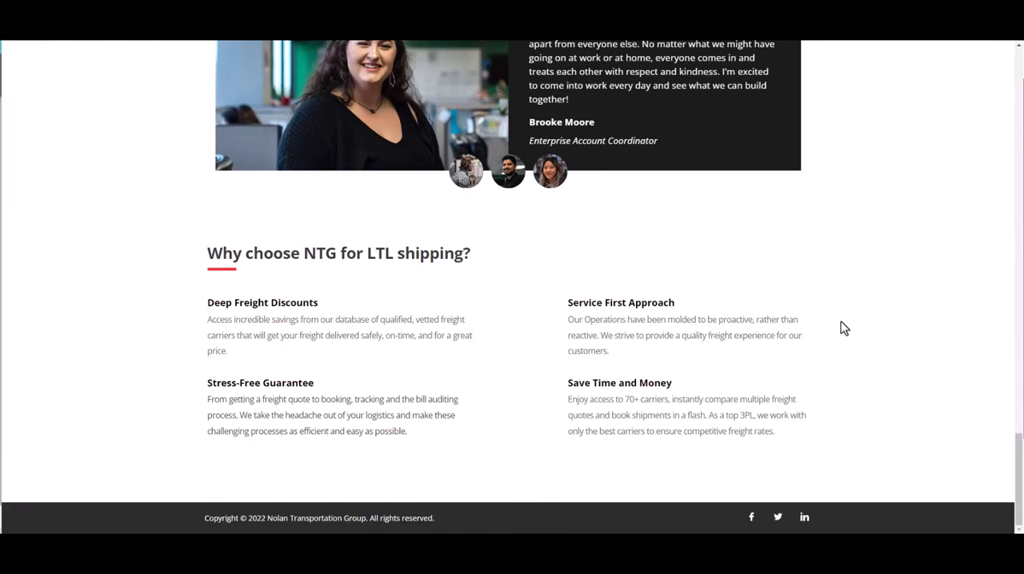
scroll(844, 342, "up", 3)
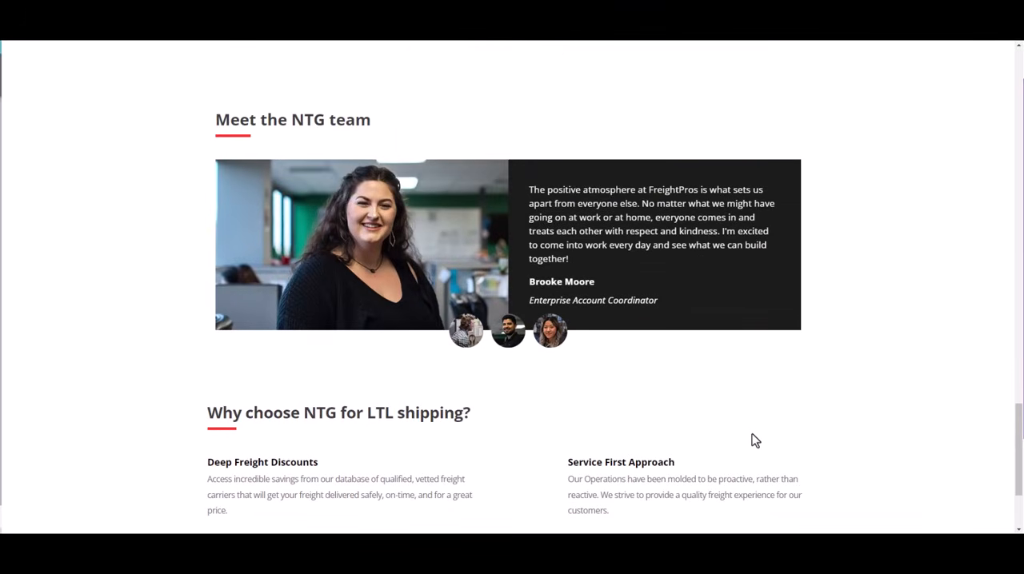
scroll(755, 439, "up", 15)
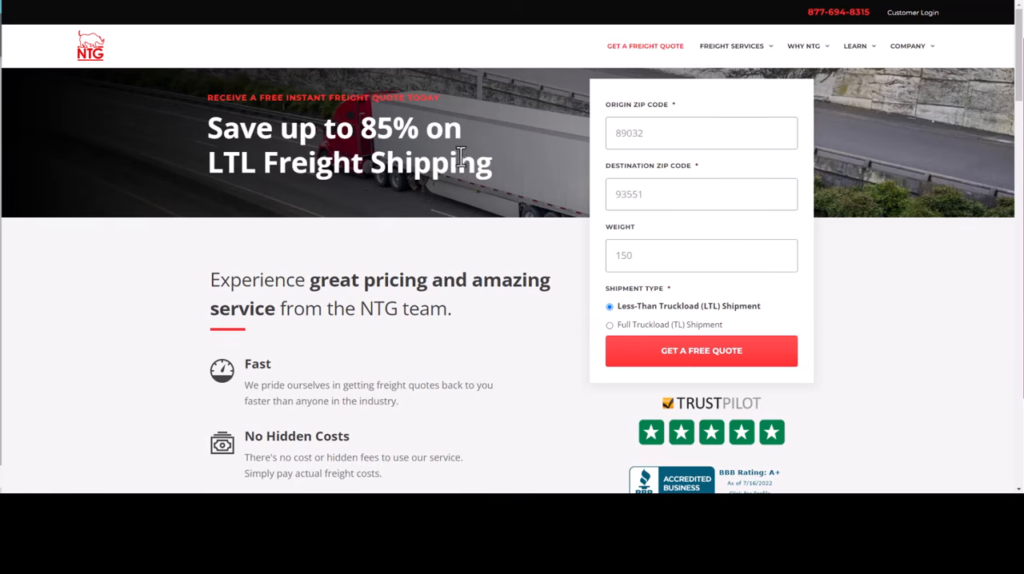
Examine the whole landing page again, from the trust badges and carrier logos down to the footer
scroll(506, 211, "down", 1)
scroll(292, 289, "down", 3)
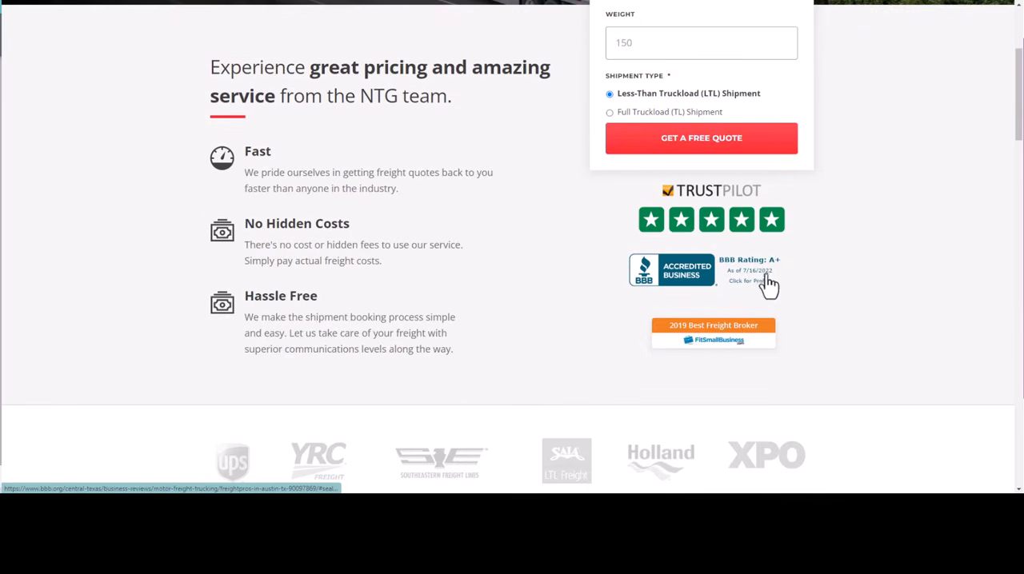
scroll(764, 282, "down", 3)
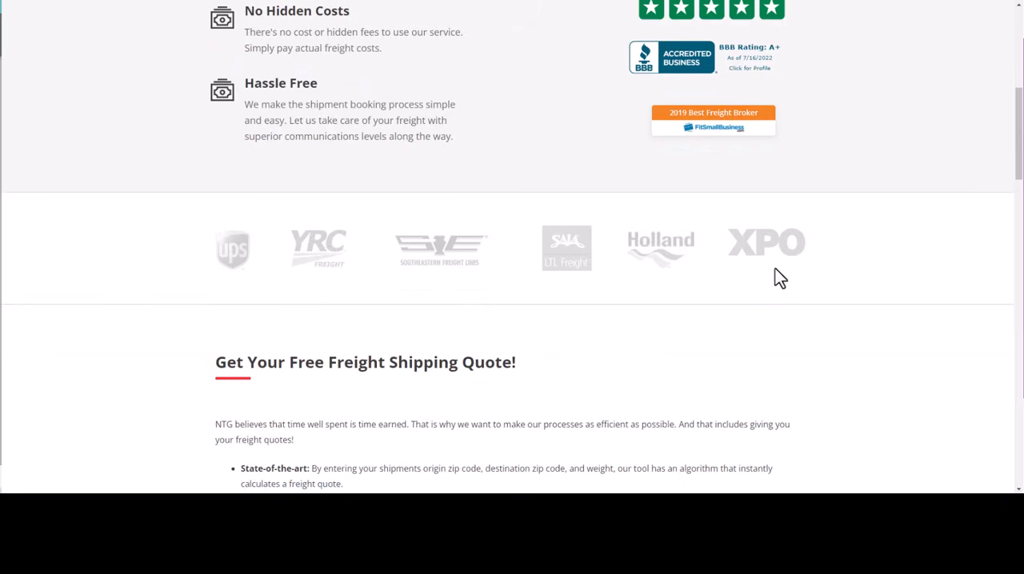
scroll(680, 294, "down", 5)
scroll(652, 342, "down", 7)
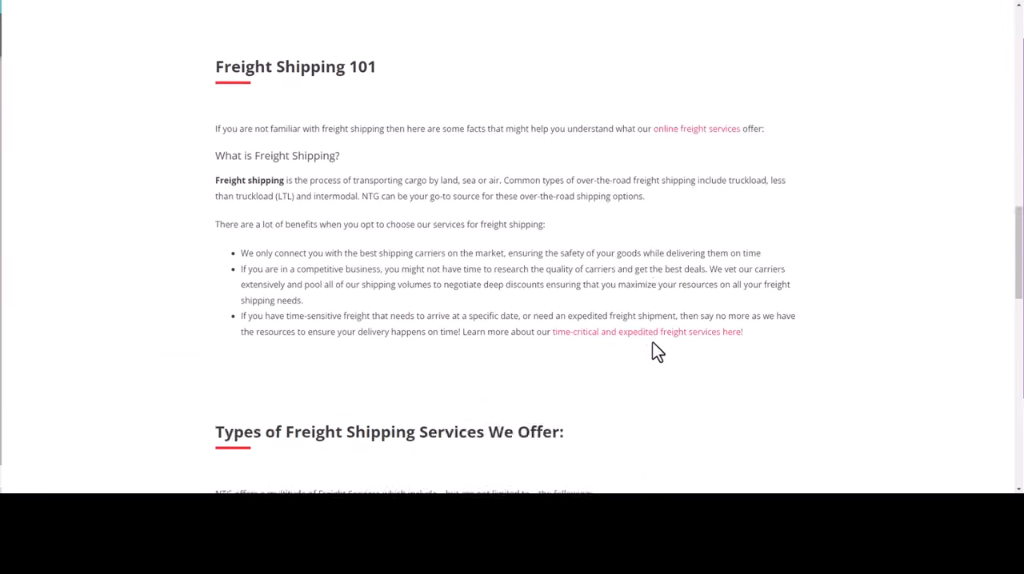
scroll(652, 342, "up", 20)
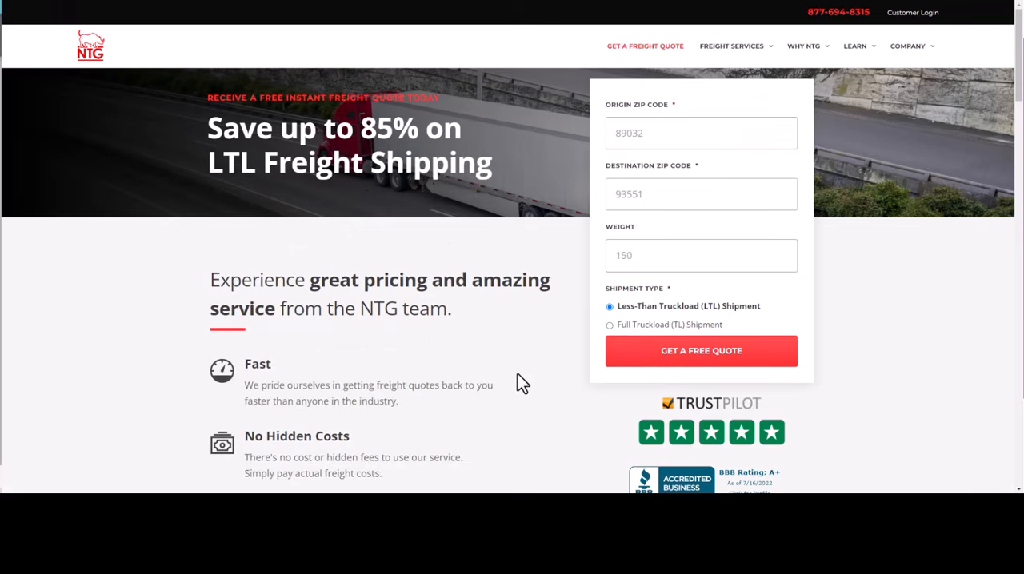
scroll(517, 384, "down", 20)
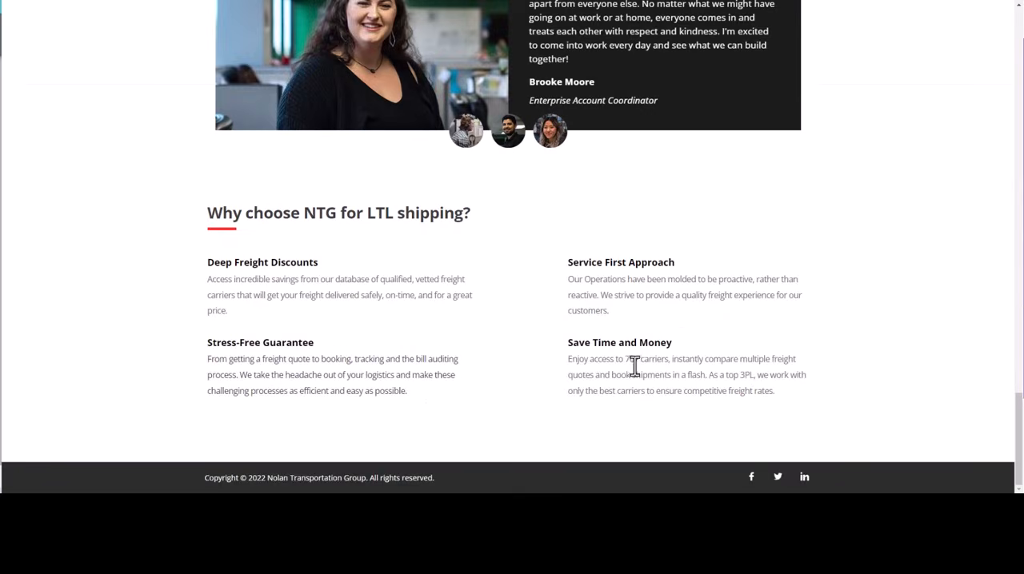
scroll(634, 366, "up", 20)
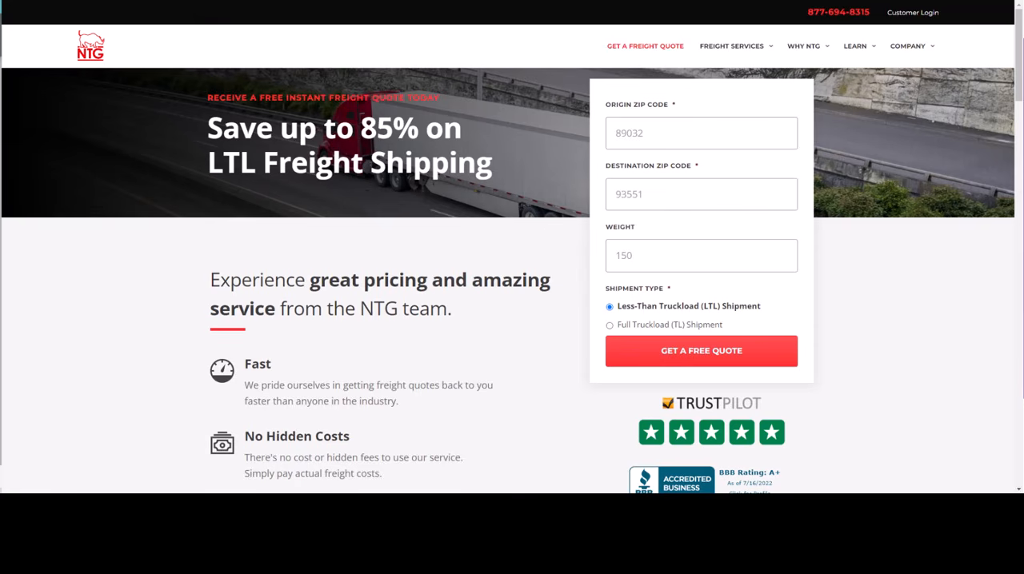
Copy the web address of the NTG landing page and switch to SpyFu
right_click(165, 0)
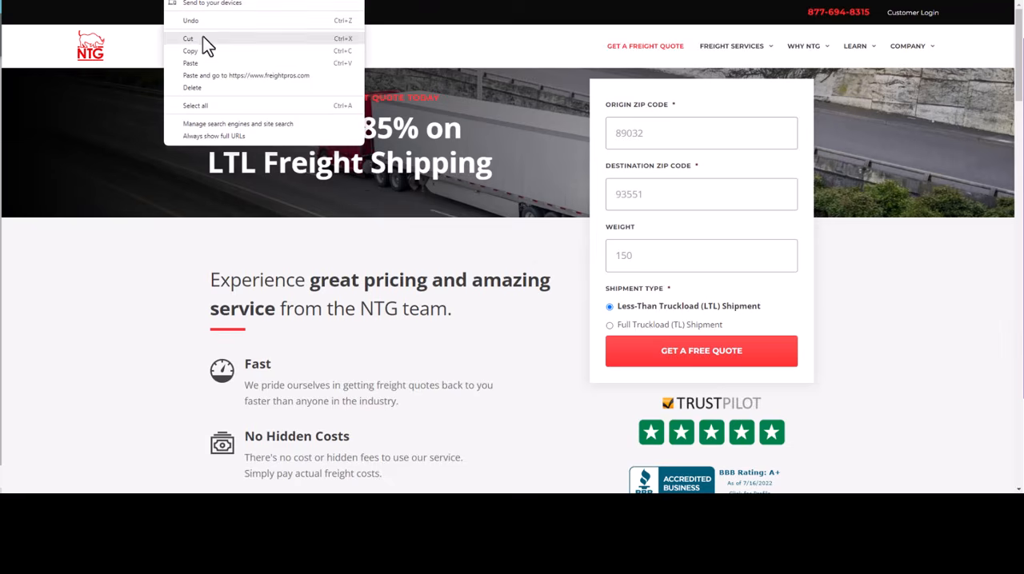
left_click(112, 263)
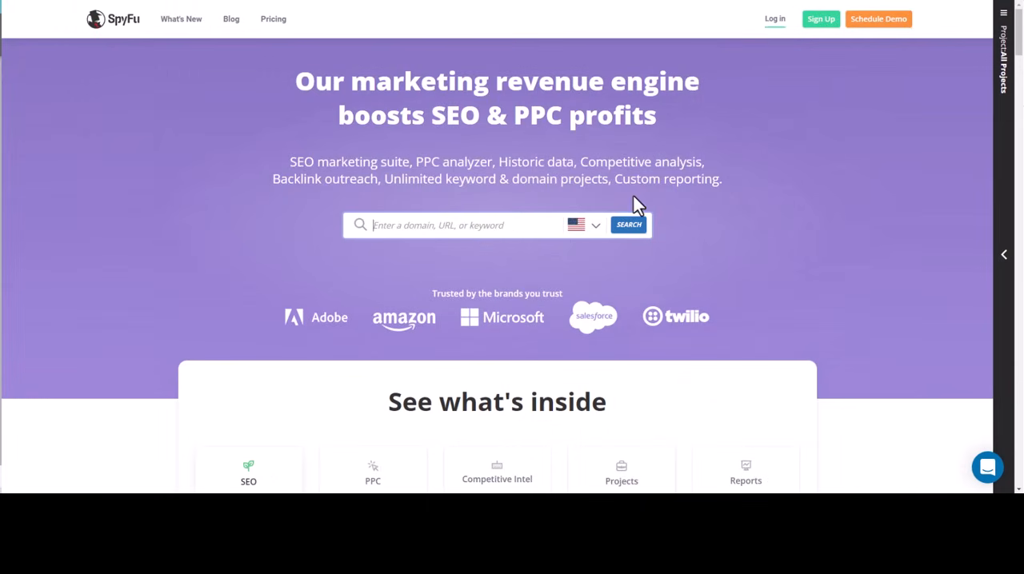
left_click(466, 231)
type("https://www.freightpros.com/")
key("Return")
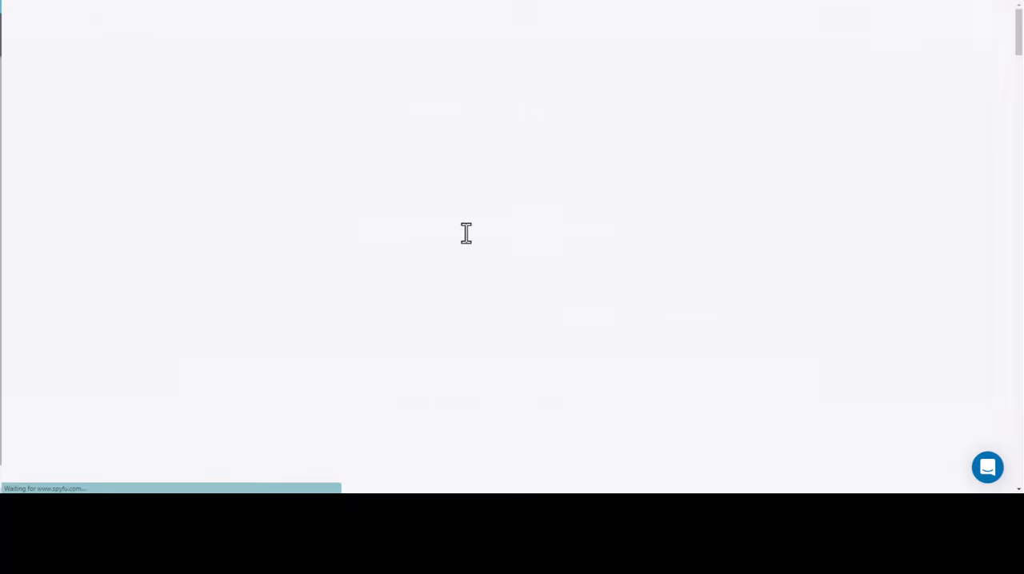
key("alt+Left")
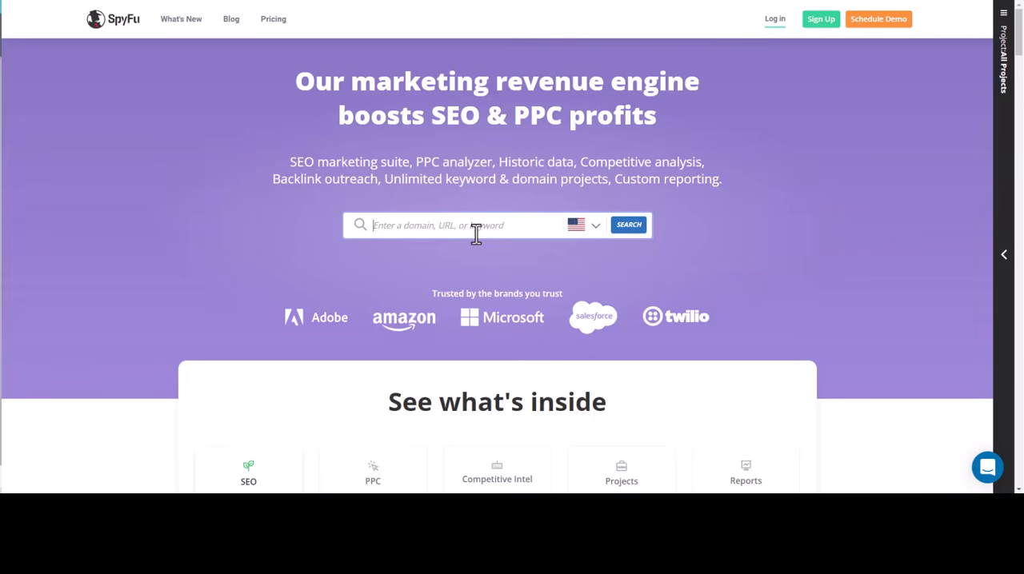
type("https://www.freightpros.com/")
scroll(685, 235, "down", 1)
scroll(469, 301, "up", 1)
left_click(272, 22)
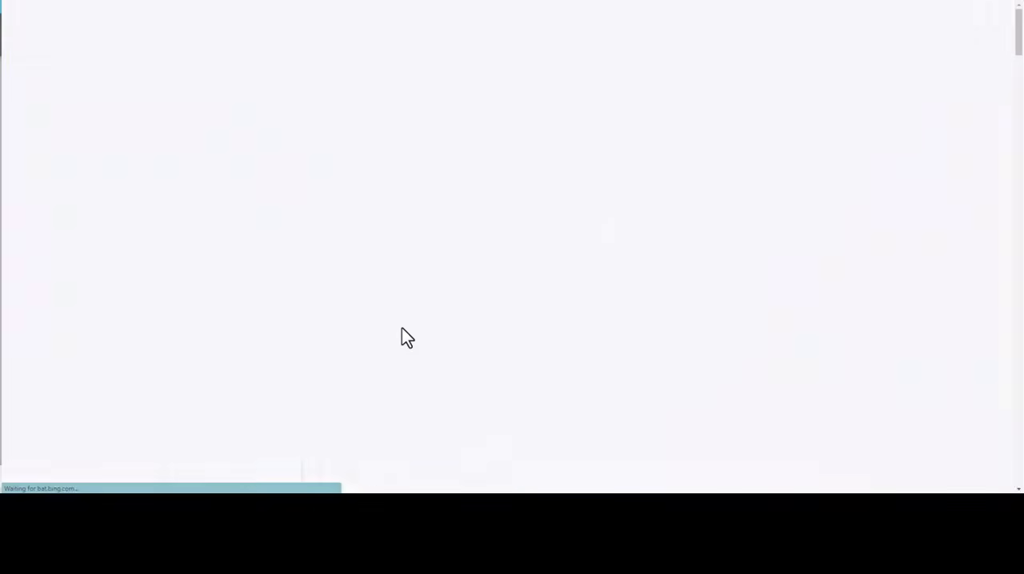
type("https://www.freightpros.com/")
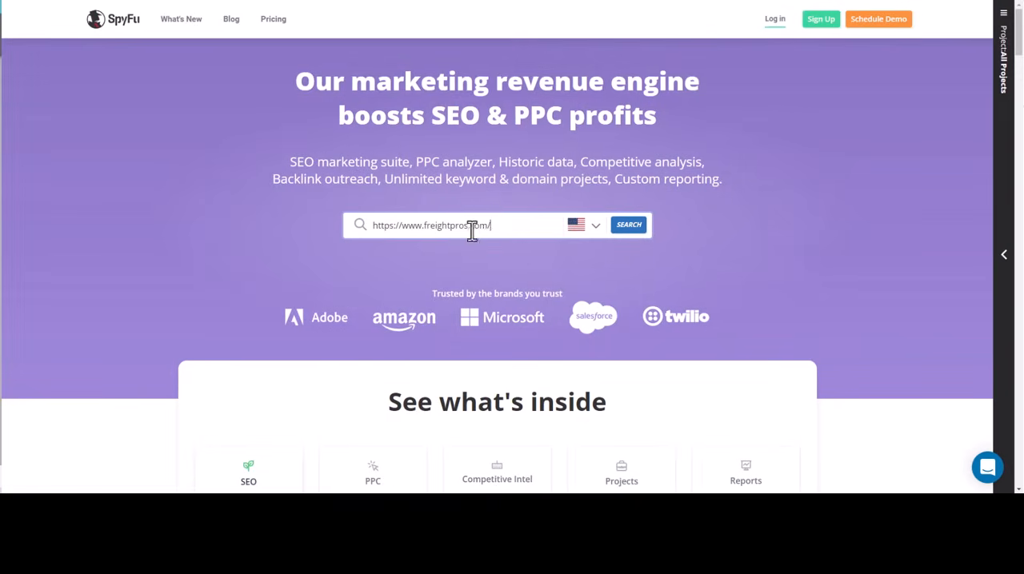
left_click(630, 229)
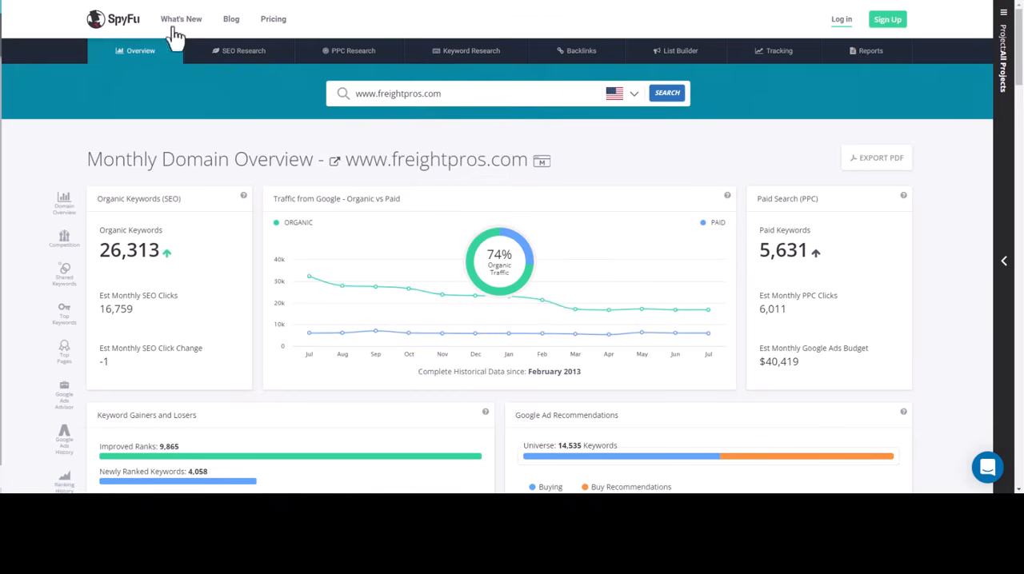
mouse_move(340, 54)
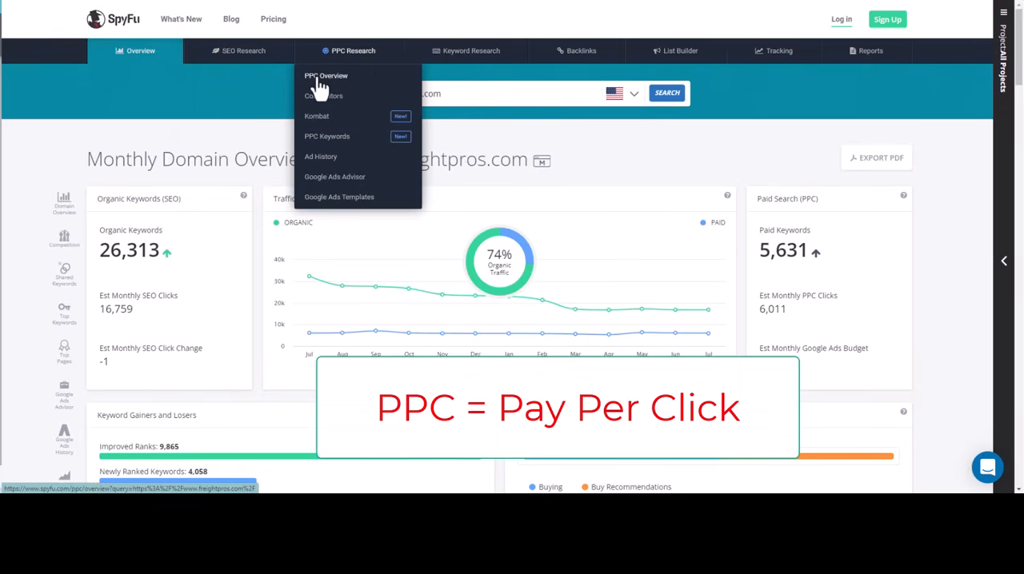
left_click(324, 76)
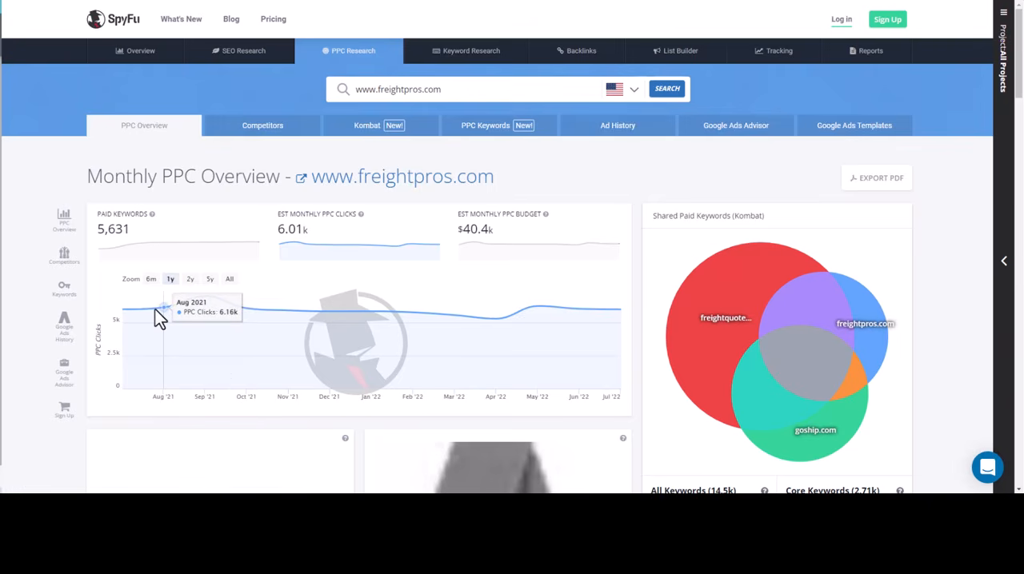
Set the PPC clicks chart to a five-year range and review the Top Paid Competitors section
left_click(189, 279)
left_click(210, 280)
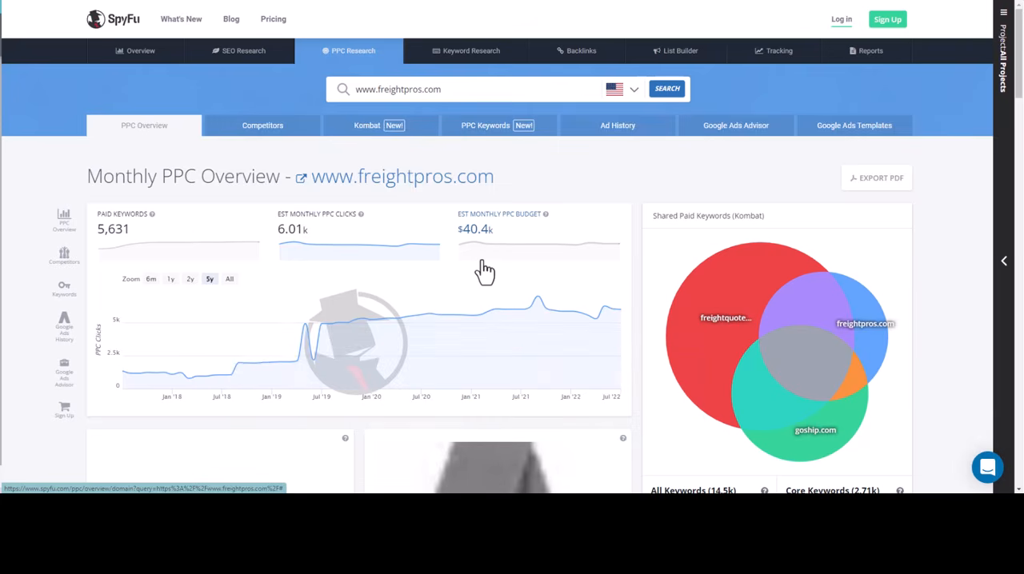
scroll(488, 271, "down", 7)
scroll(116, 252, "down", 4)
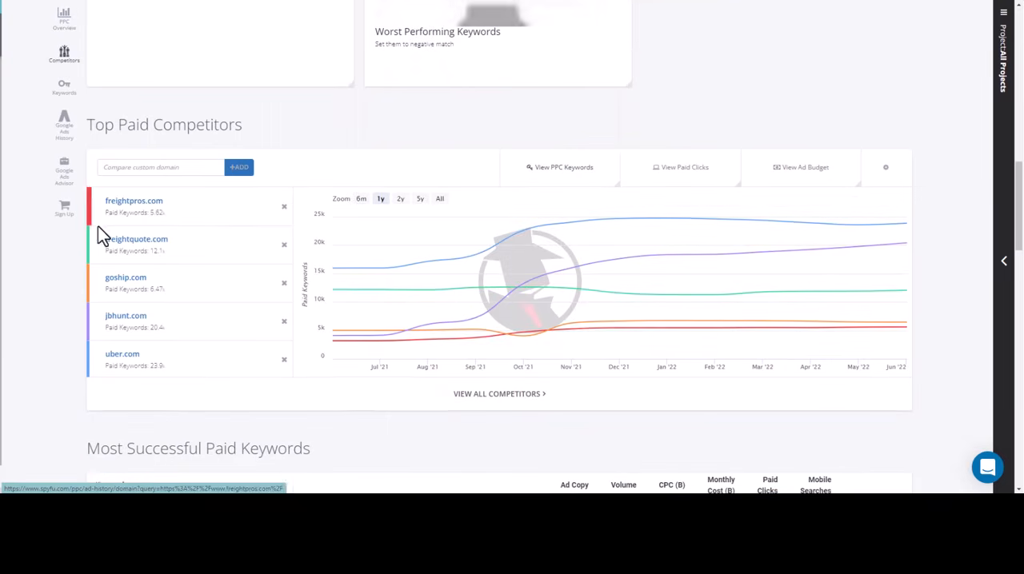
left_click_drag(240, 128, 93, 126)
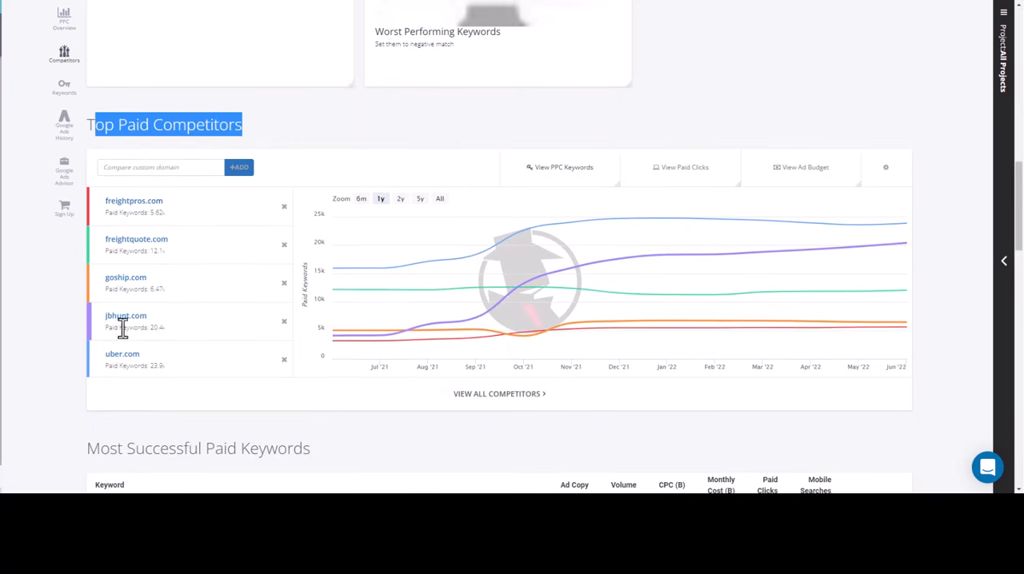
scroll(316, 261, "down", 3)
scroll(264, 260, "up", 4)
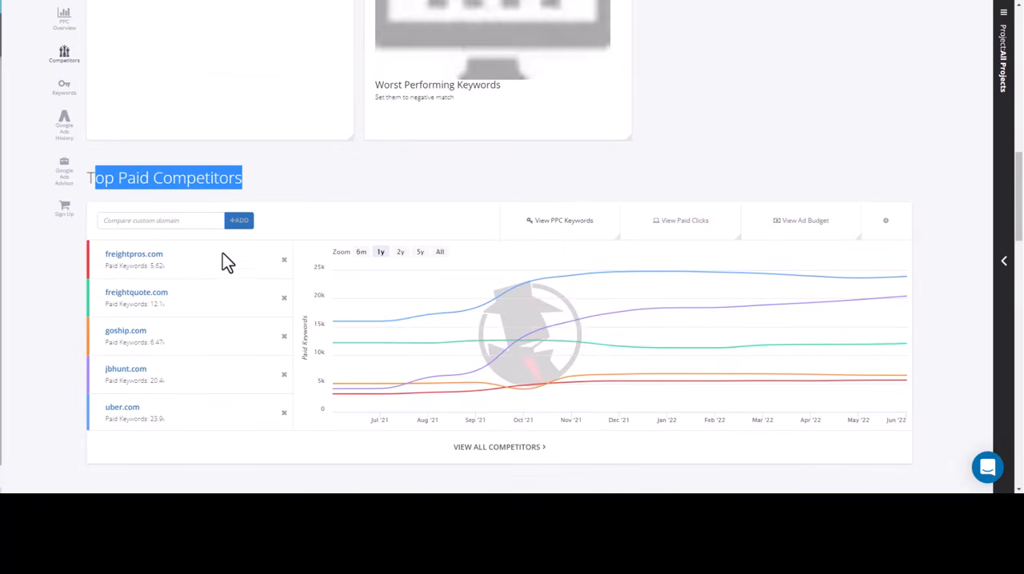
Examine the Most Successful Paid Keywords table, starting with "shipping companies near me"
scroll(213, 258, "down", 3)
scroll(240, 274, "down", 2)
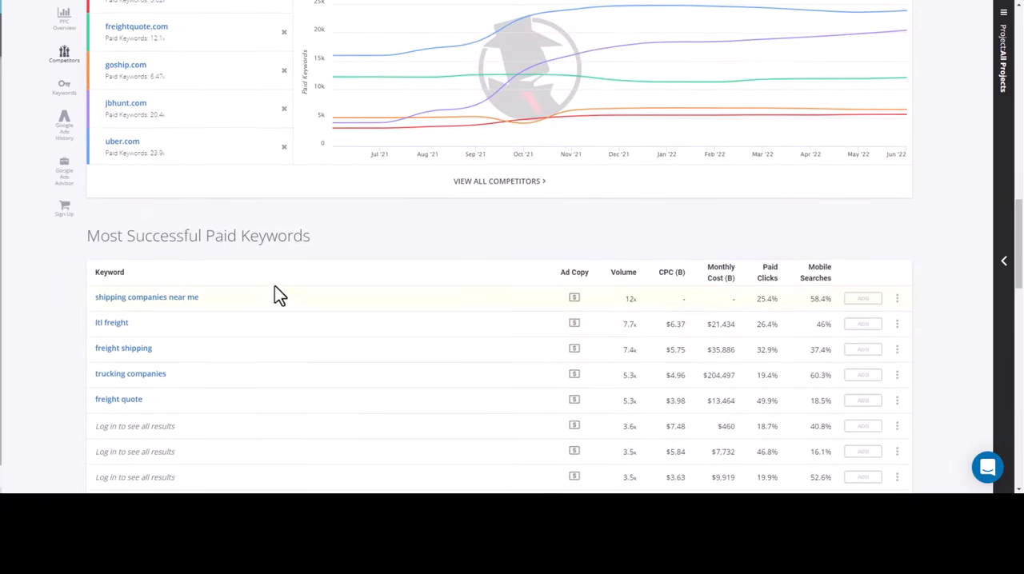
left_click_drag(314, 186, 86, 182)
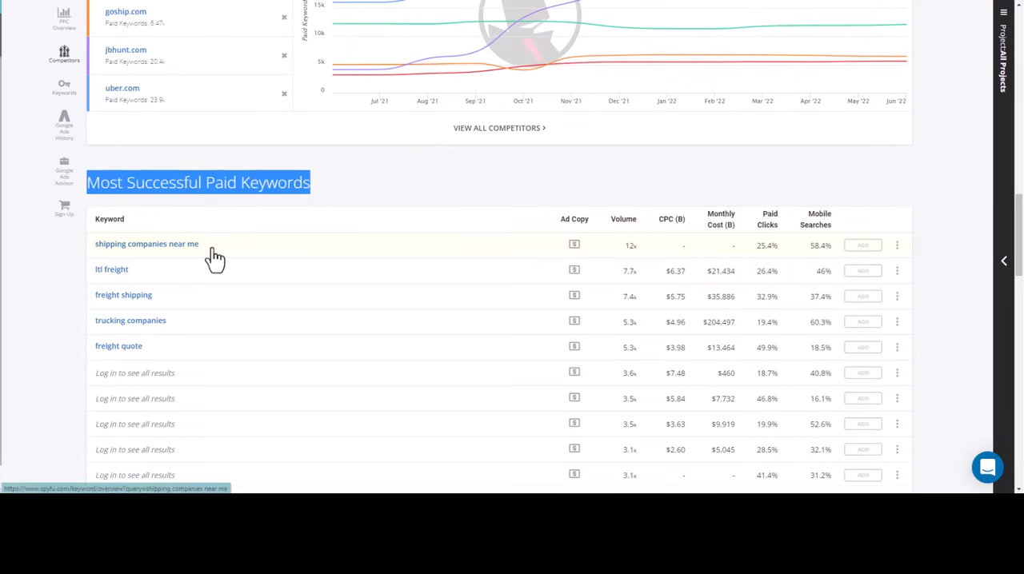
left_click_drag(204, 247, 76, 257)
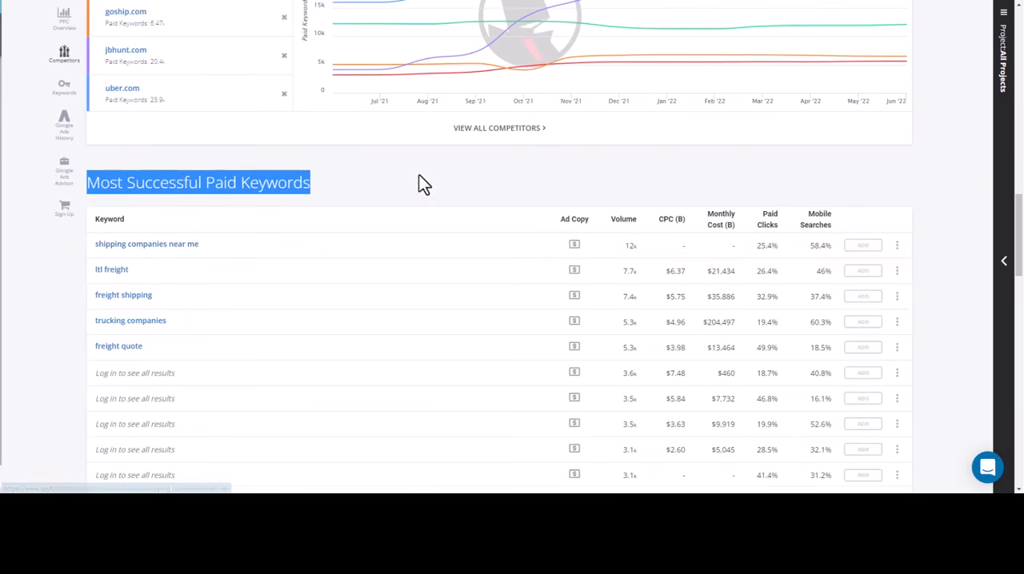
Copy the keyword "trucking companies" from the Most Successful Paid Keywords table and highlight its cost per click
left_click(412, 199)
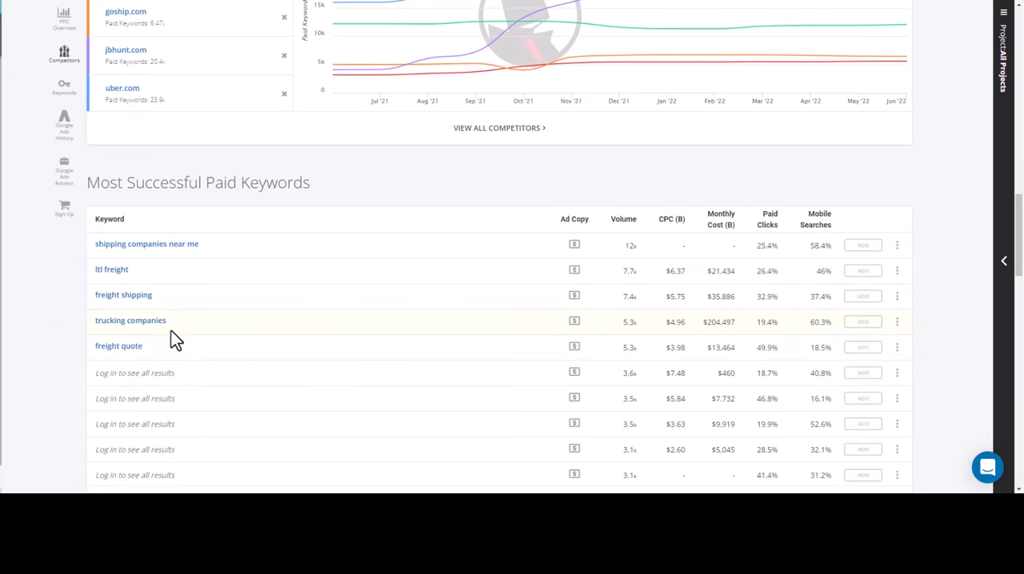
left_click_drag(167, 321, 107, 331)
right_click(107, 328)
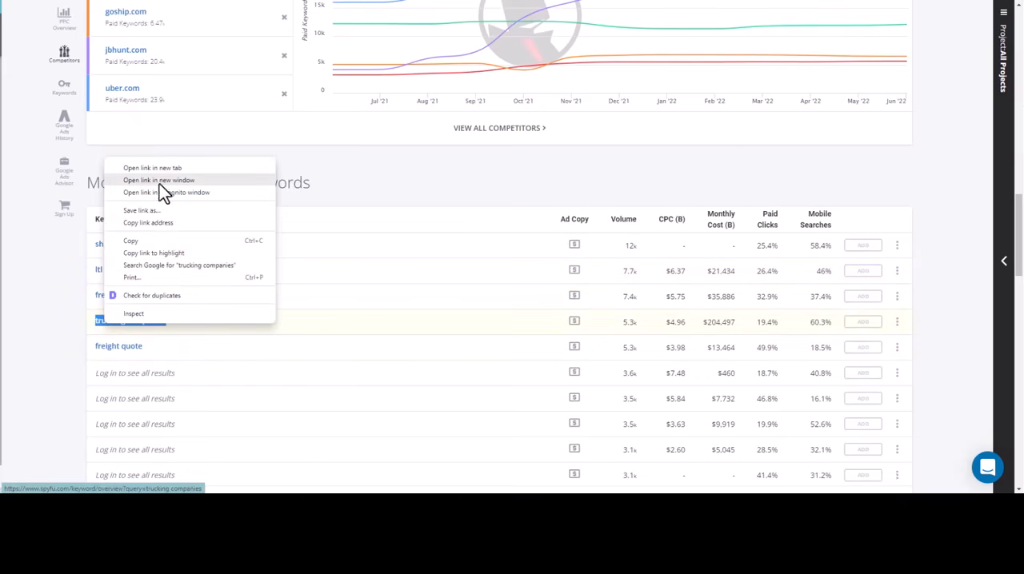
left_click(157, 240)
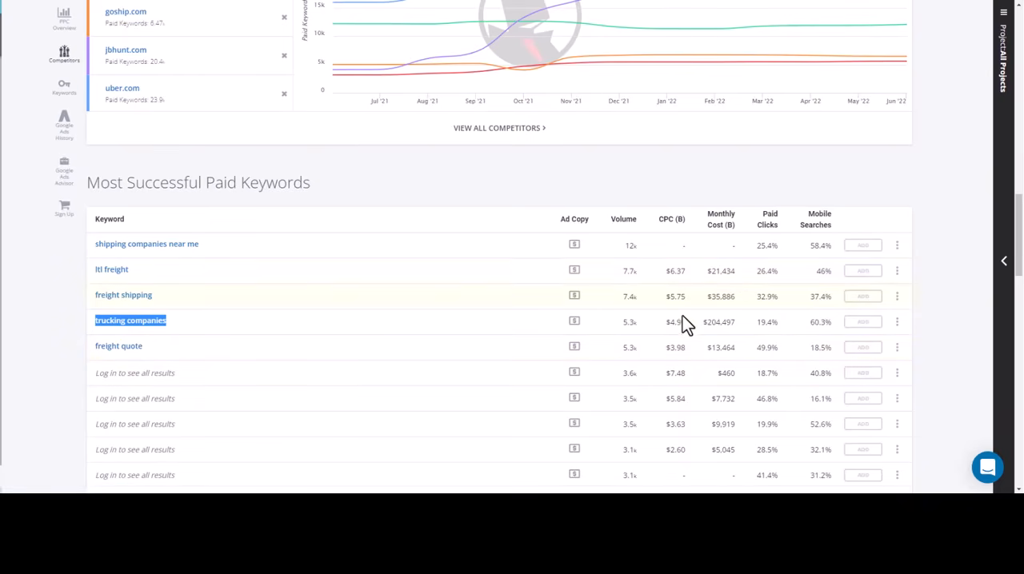
left_click_drag(687, 326, 668, 327)
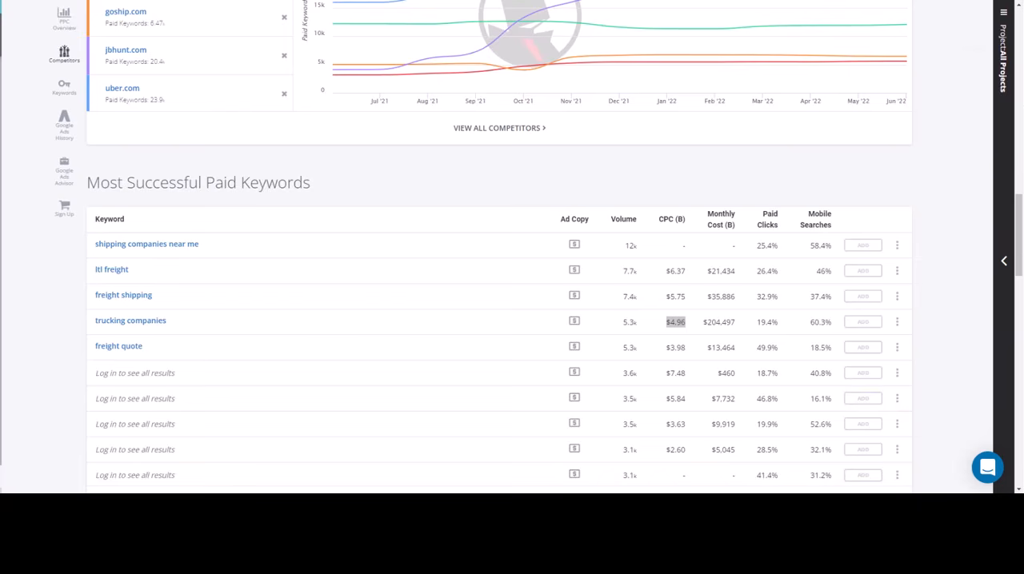
Switch to Calculator, compute 4.96 × 4 for the cost of four clicks, and move the window clear of the CPC figures
left_click_drag(604, 86, 372, 100)
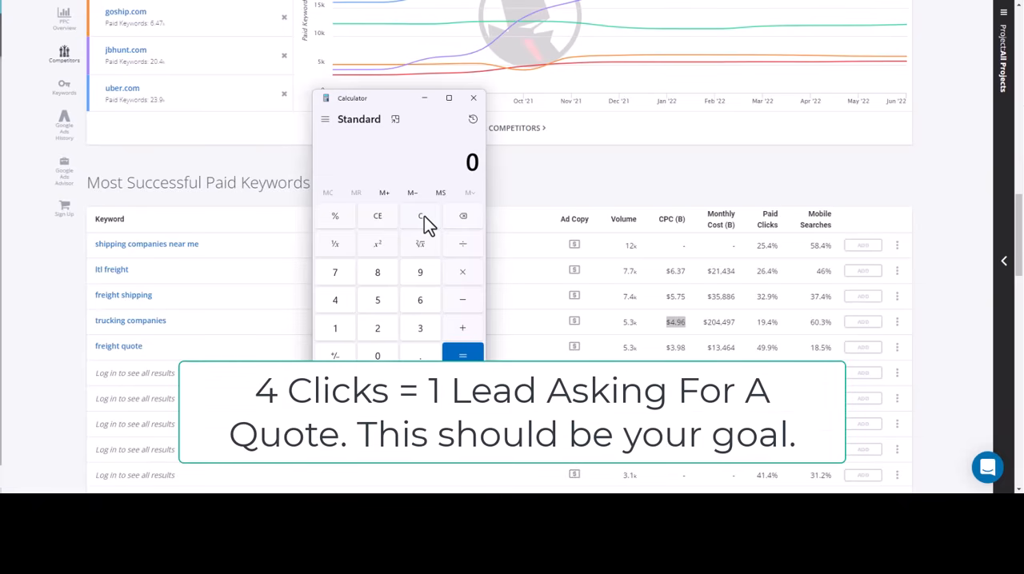
type("4.96*4")
key("Return")
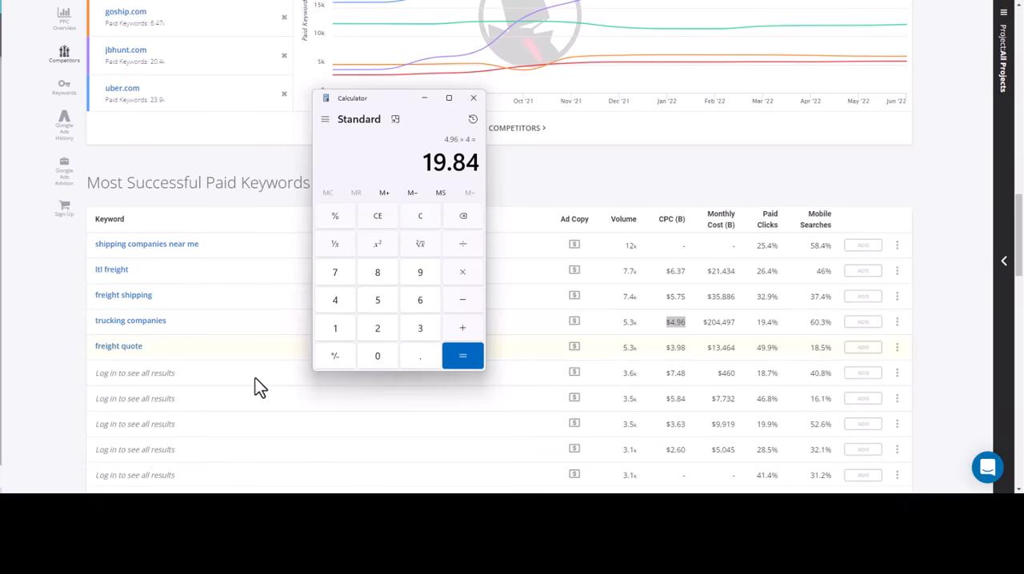
left_click_drag(376, 107, 348, 117)
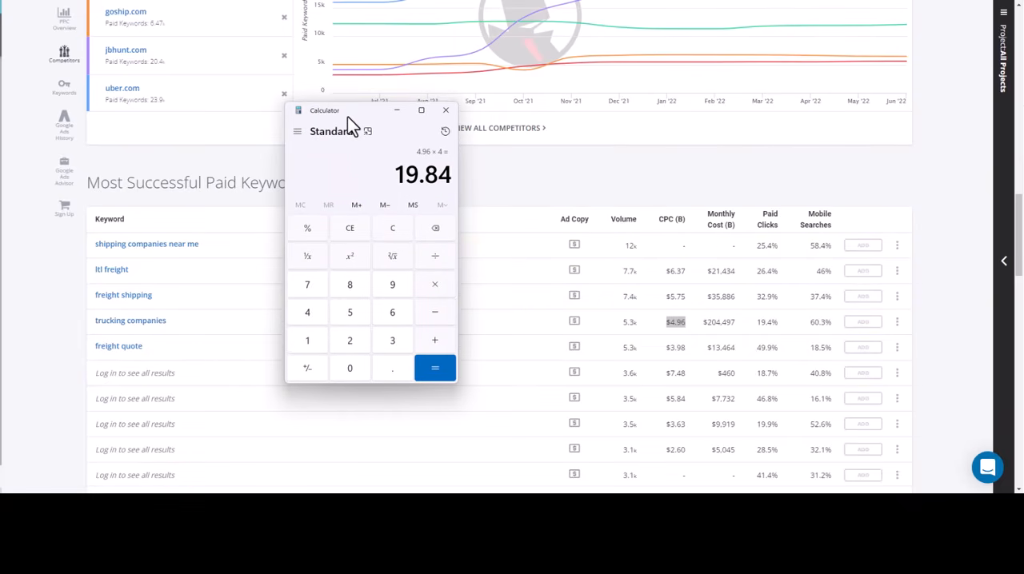
left_click_drag(348, 116, 279, 124)
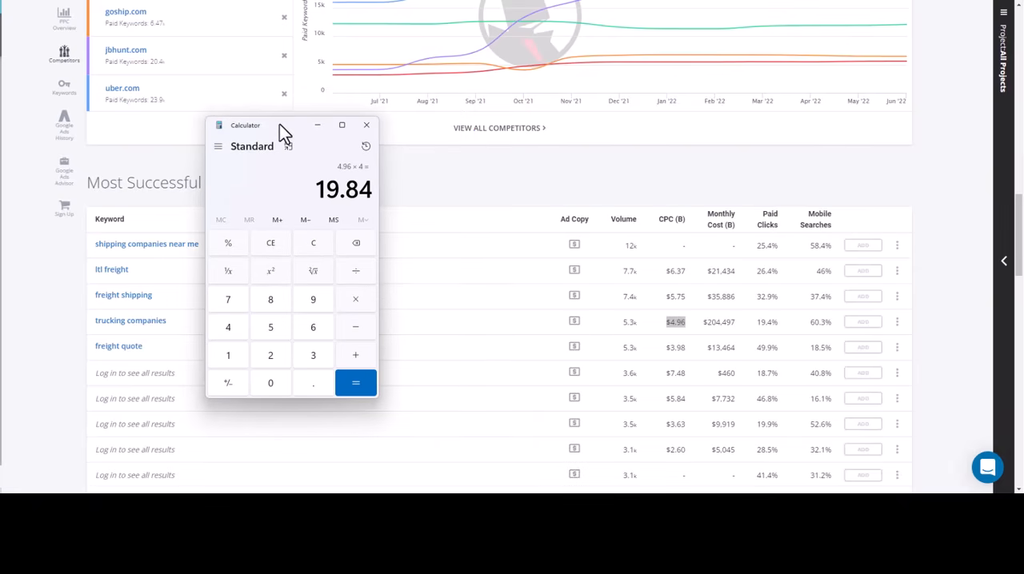
Review the calculated four-click cost against the "trucking companies" row, then clear Calculator
double_click(342, 193)
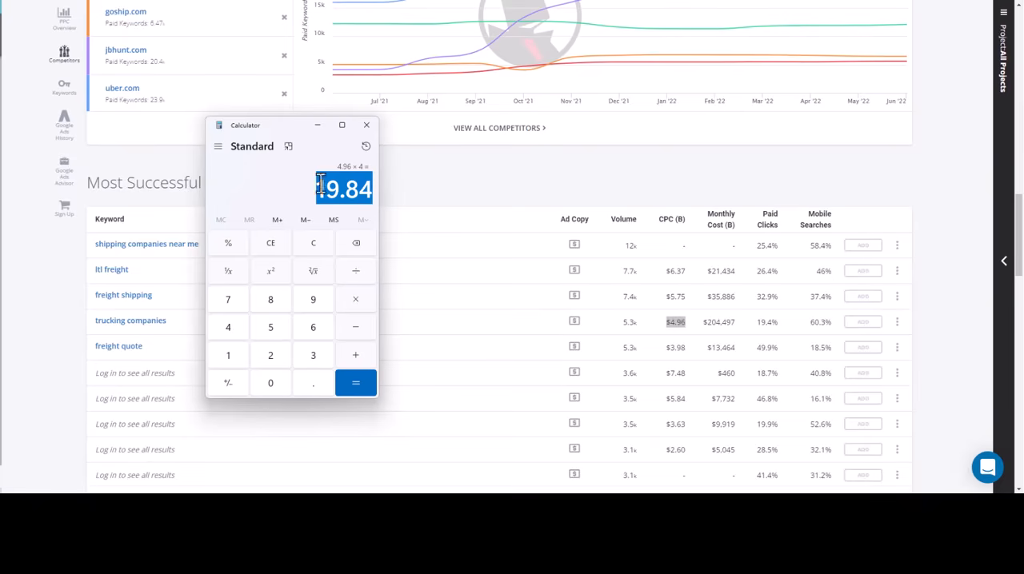
left_click(292, 205)
left_click_drag(319, 194, 373, 192)
left_click(322, 197)
mouse_move(165, 324)
left_mouse_down()
mouse_move(117, 325)
mouse_move(150, 328)
left_mouse_up()
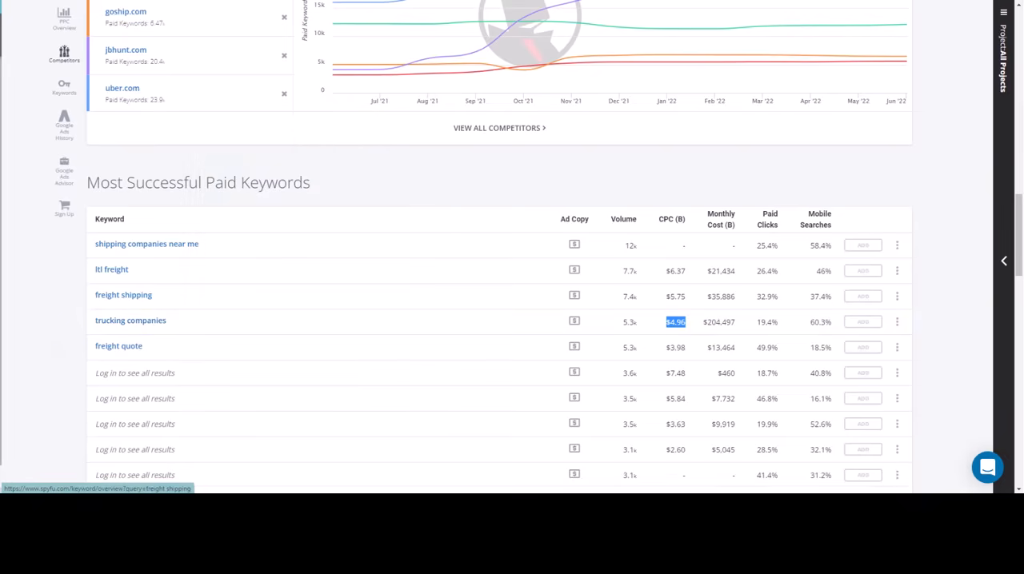
left_click(254, 0)
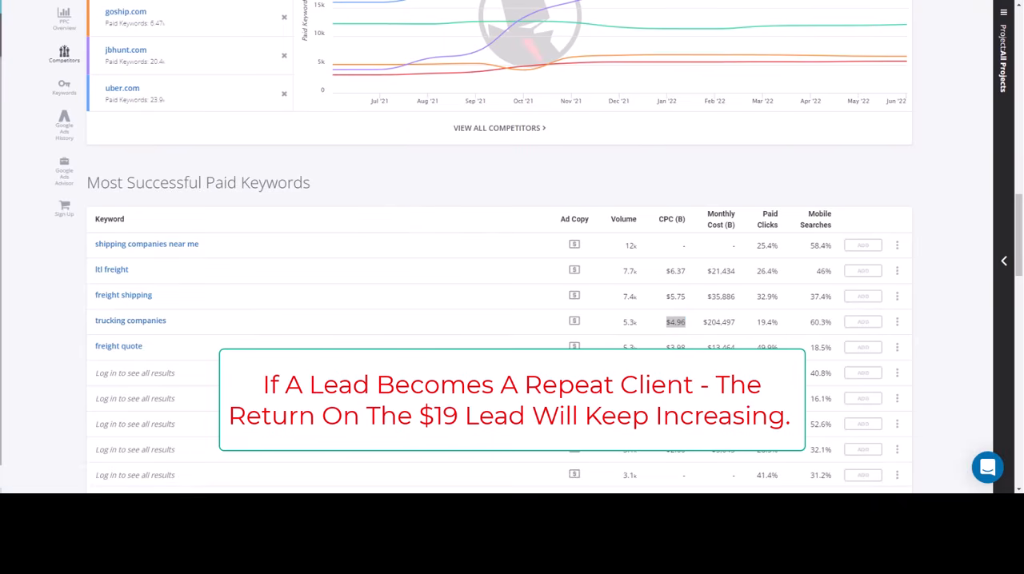
left_click(704, 509)
left_click_drag(275, 125, 415, 110)
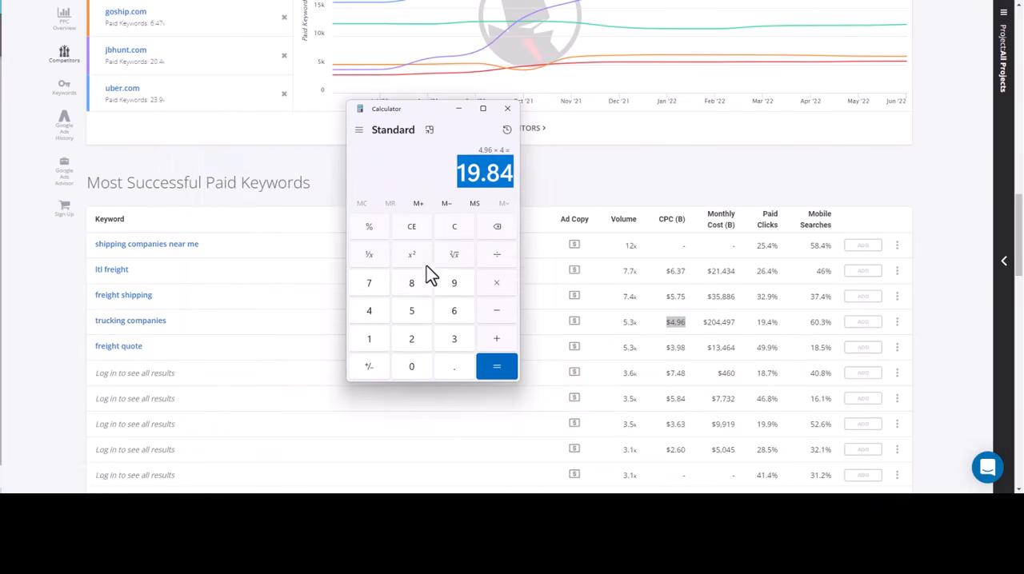
left_click(452, 227)
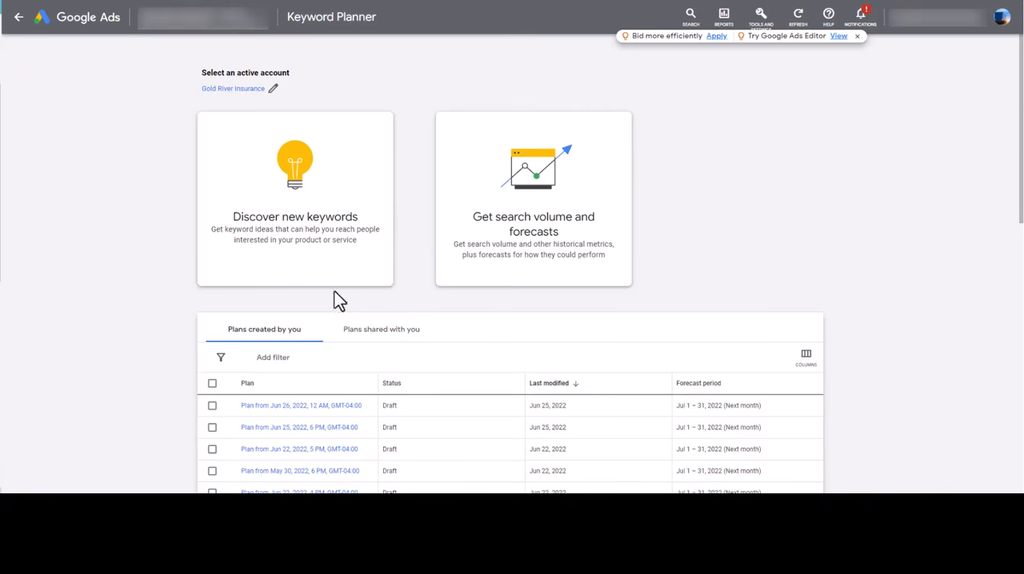
In Google Ads Keyword Planner, start discovering new keywords and add "trucking companies" as the first keyword
left_click(317, 235)
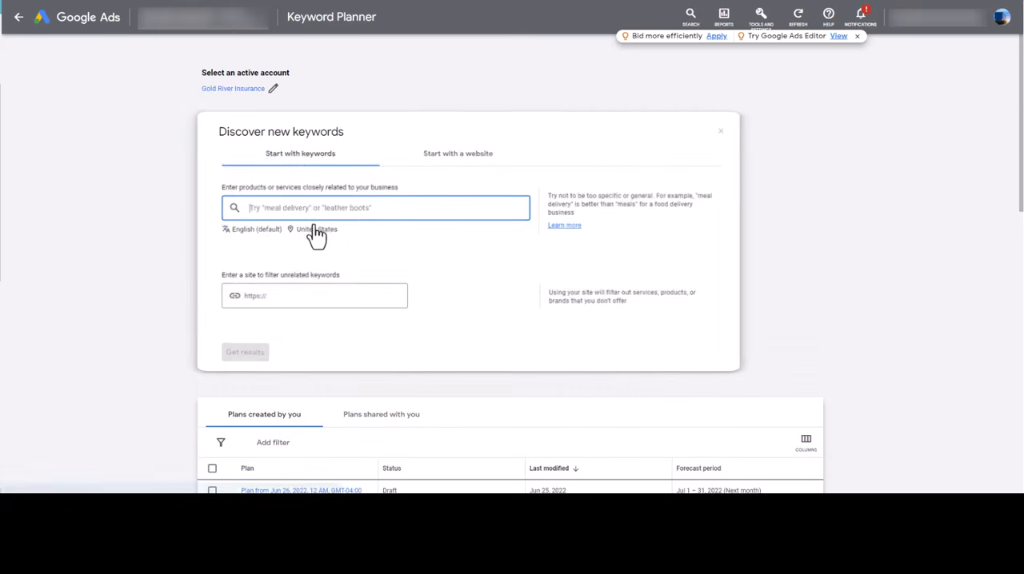
left_click(720, 130)
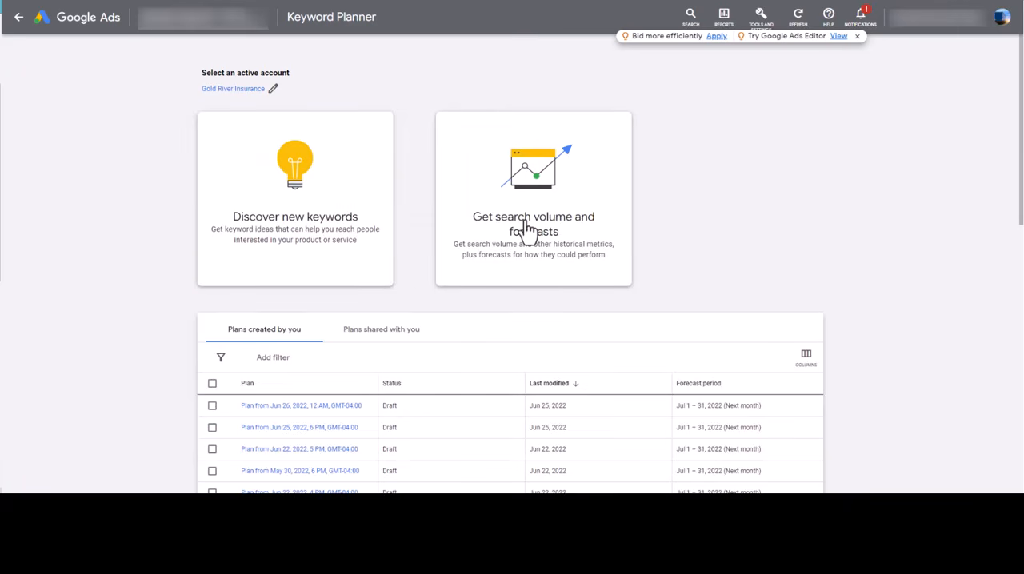
left_click(290, 239)
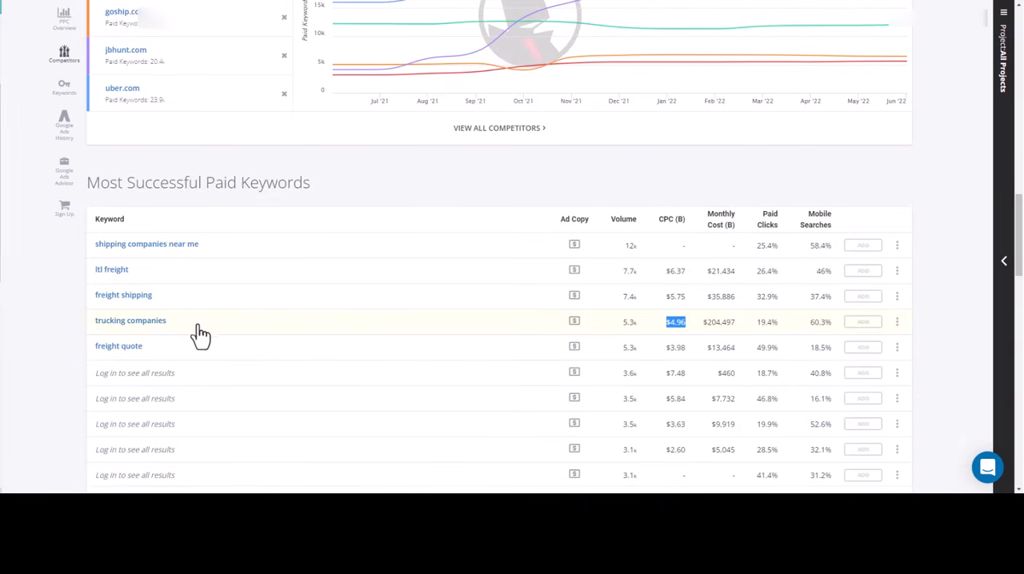
left_click_drag(161, 322, 28, 252)
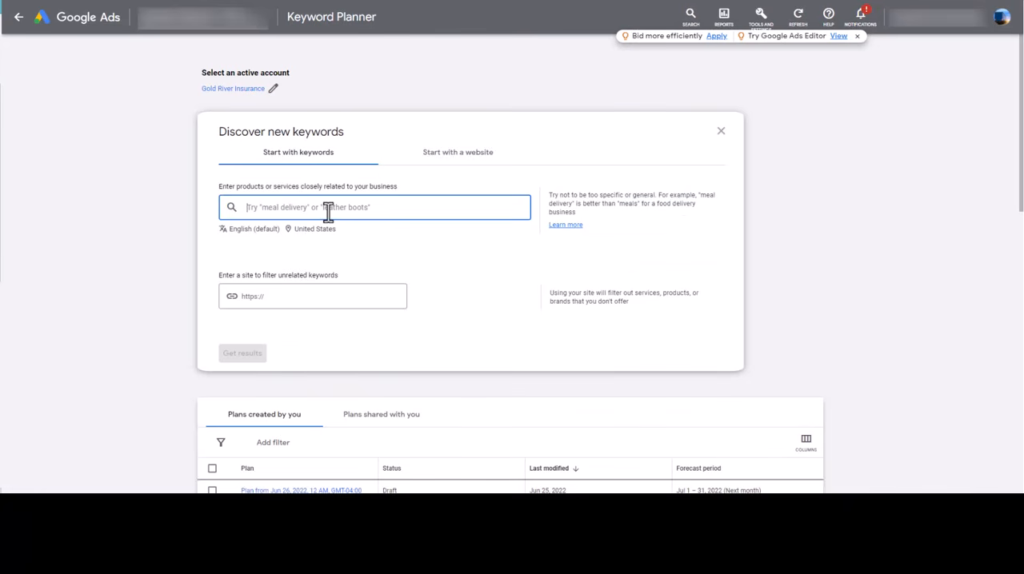
type("trucking compani")
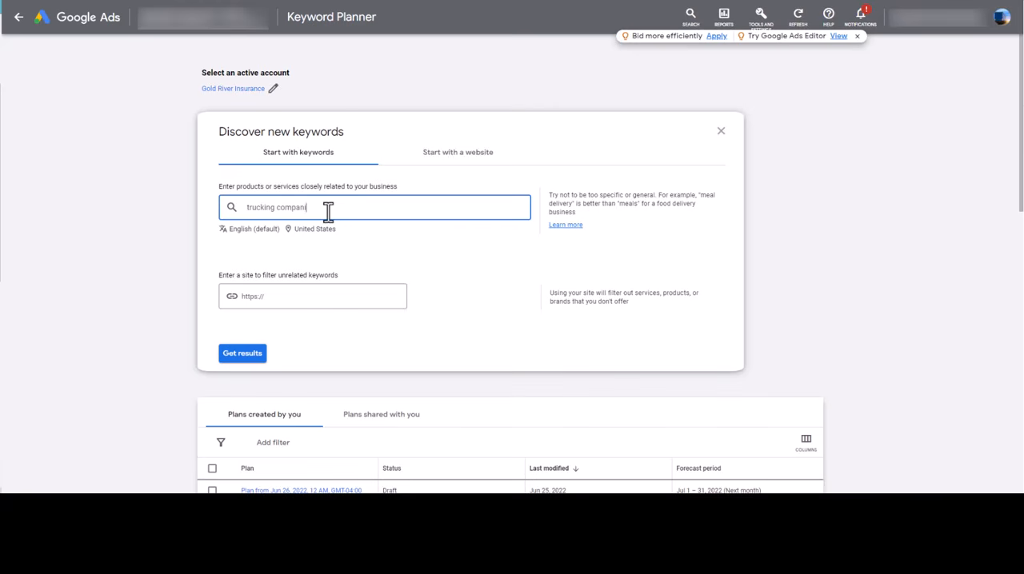
type("es")
key("Return")
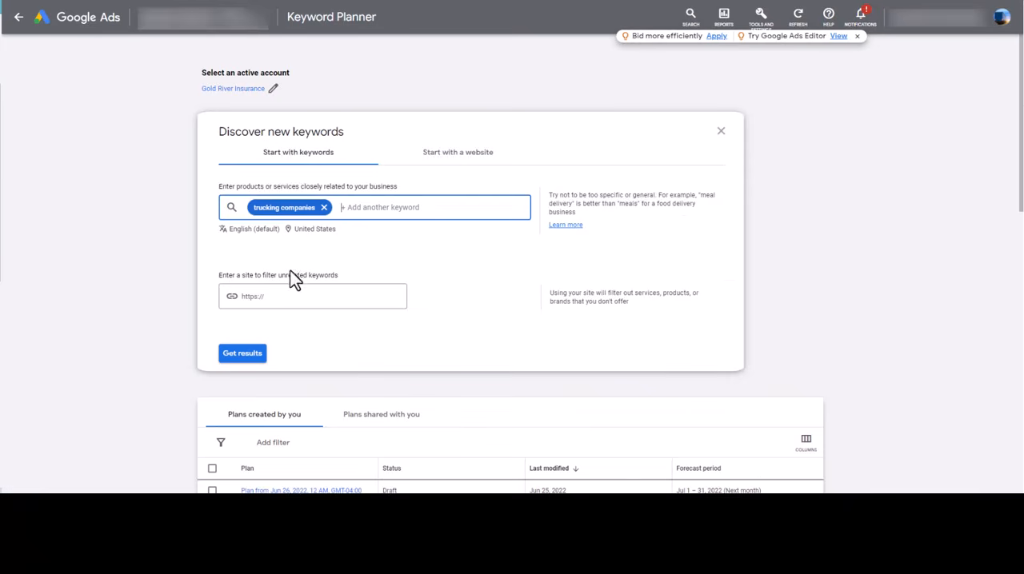
Add "freight shipping" and "shipping companies near me" to the keywords, checking the SpyFu table for the wording
type("freightsh")
key("BackSpace")
key("BackSpace")
type("shipping")
key("Return")
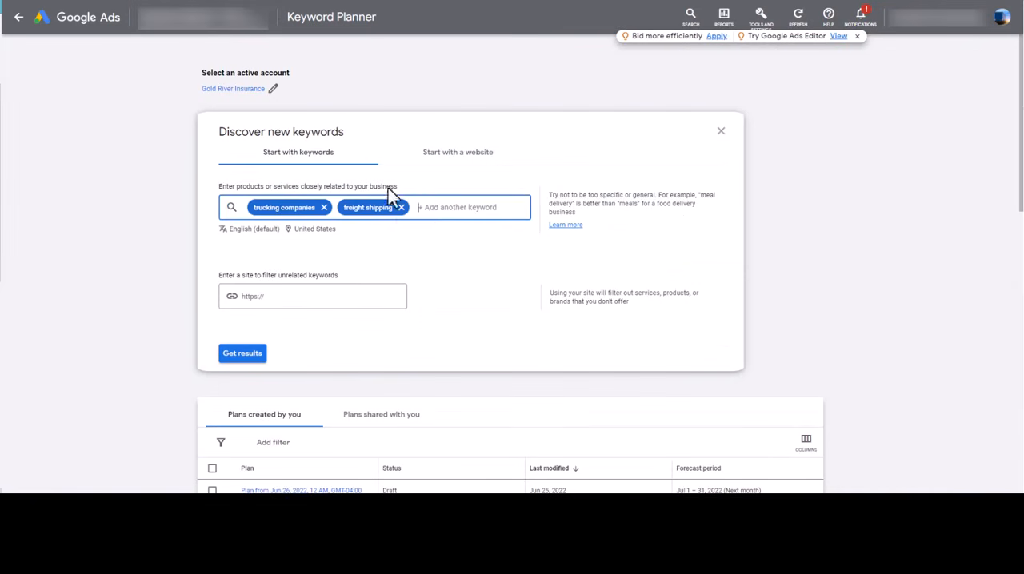
type("shipping companies near me")
key("Return")
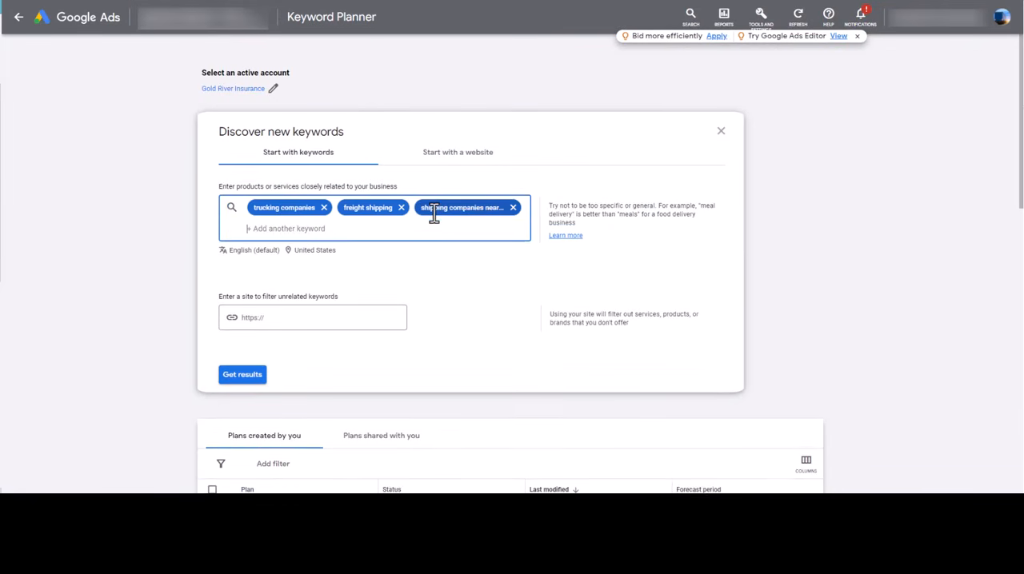
Target the city of Los Angeles, California instead of the United States and inspect its coverage on the map
left_click(309, 252)
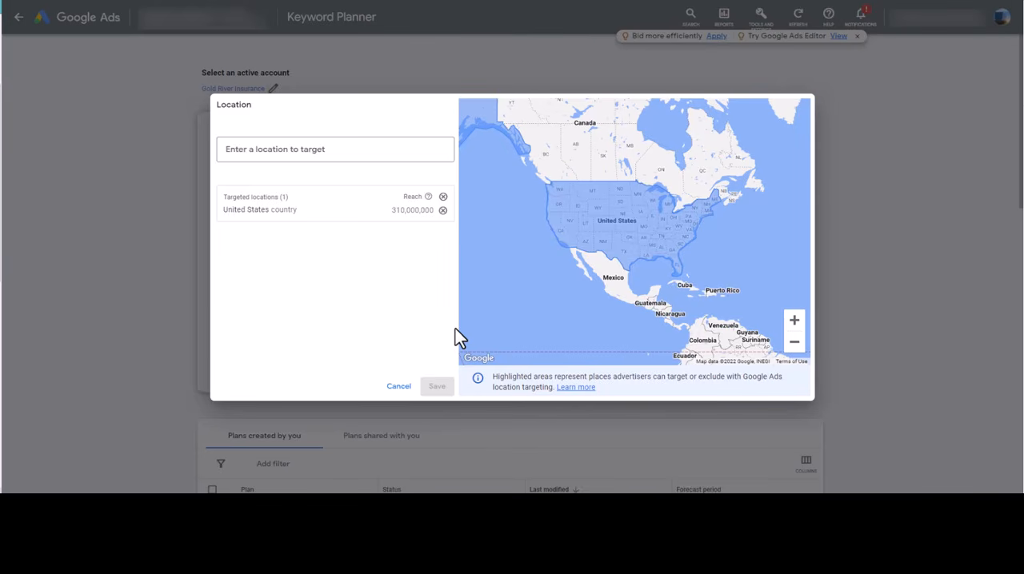
left_click(373, 153)
type("los angele")
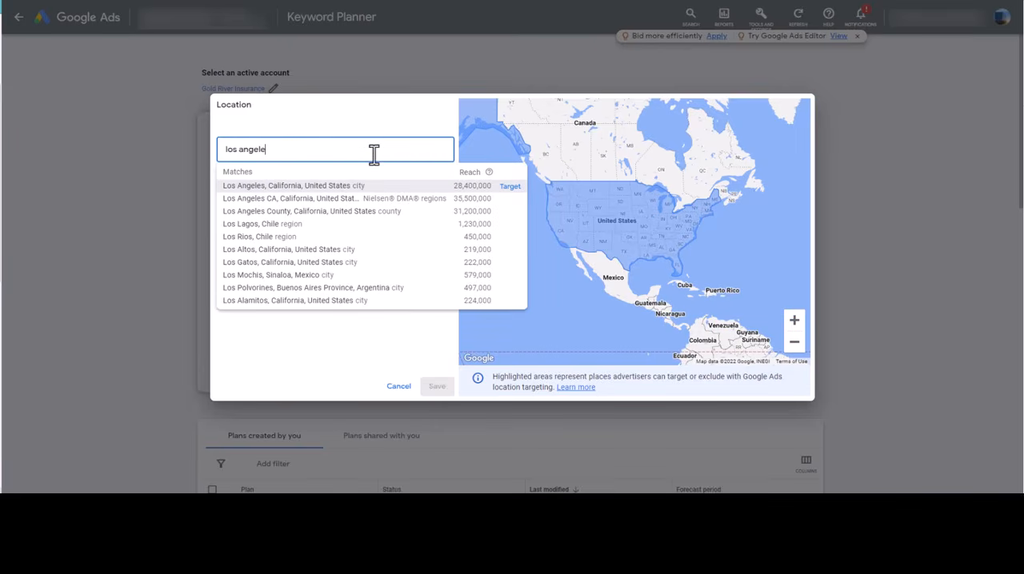
type("s")
left_click(506, 187)
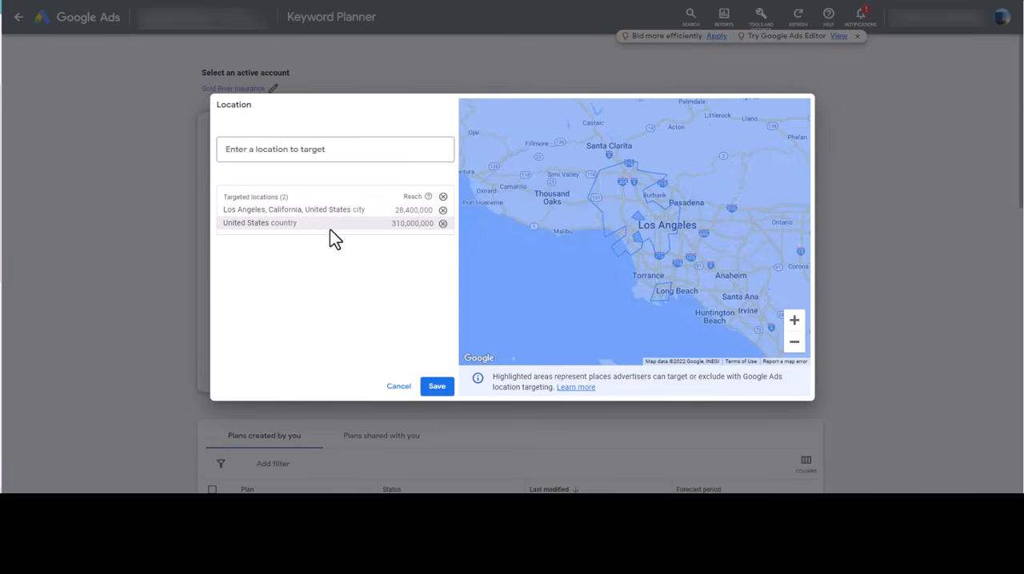
scroll(536, 276, "down", 2)
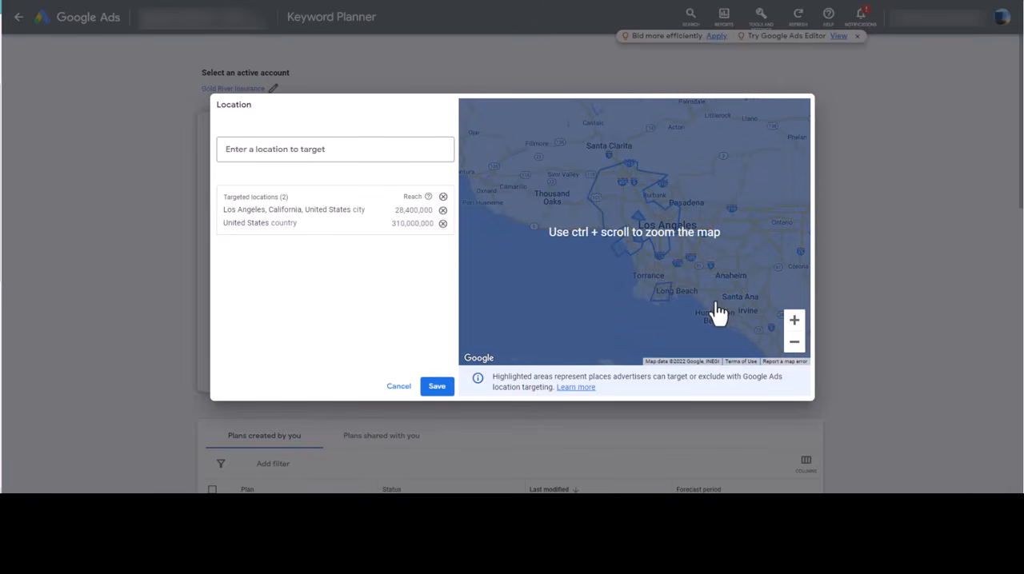
left_click(443, 224)
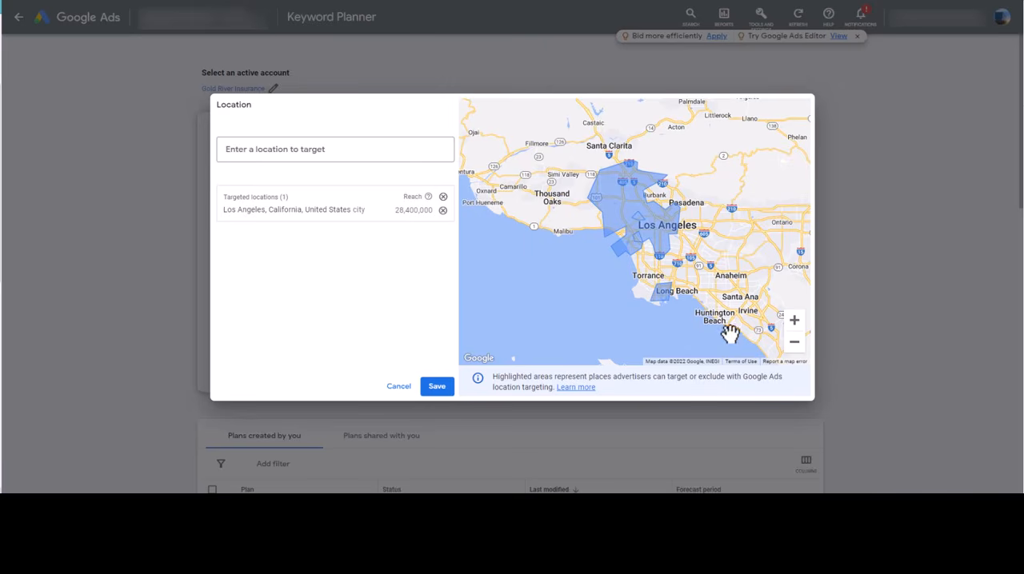
left_click(795, 344)
left_click(796, 344)
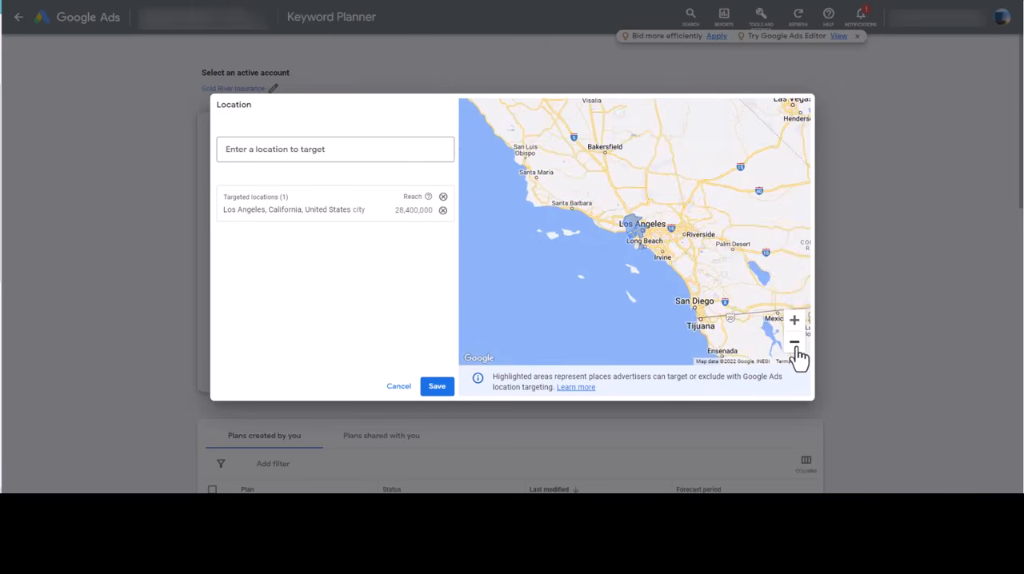
left_click(796, 344)
left_click(795, 320)
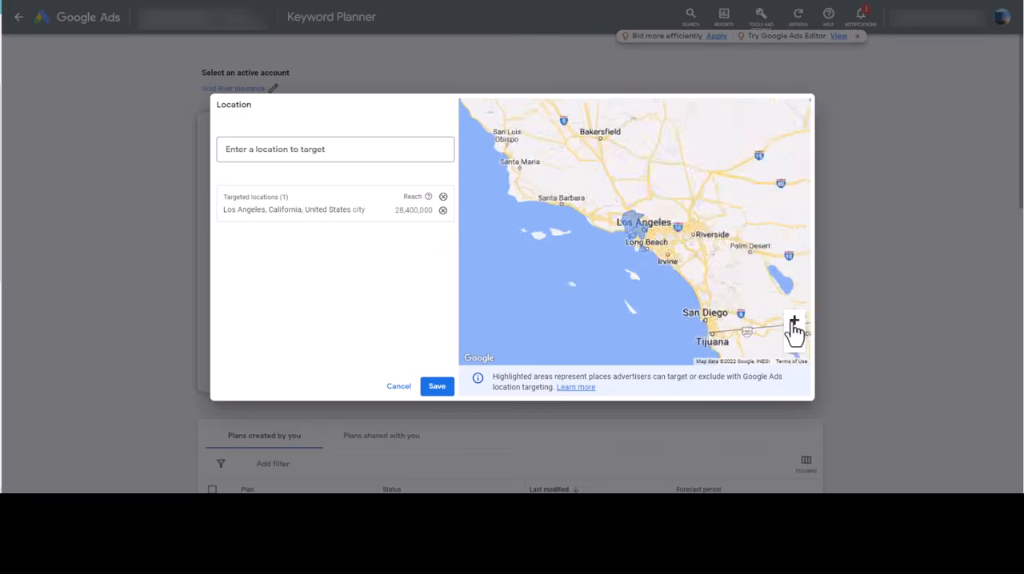
left_click(795, 320)
left_click(795, 320)
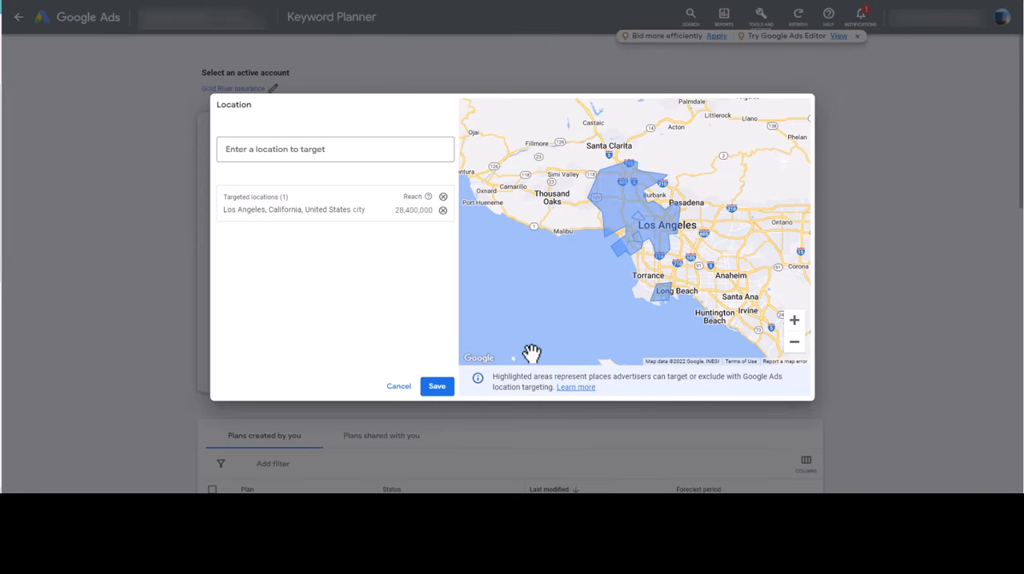
Replace Los Angeles with the United States as the targeted location and leave the location settings without saving
left_click(443, 210)
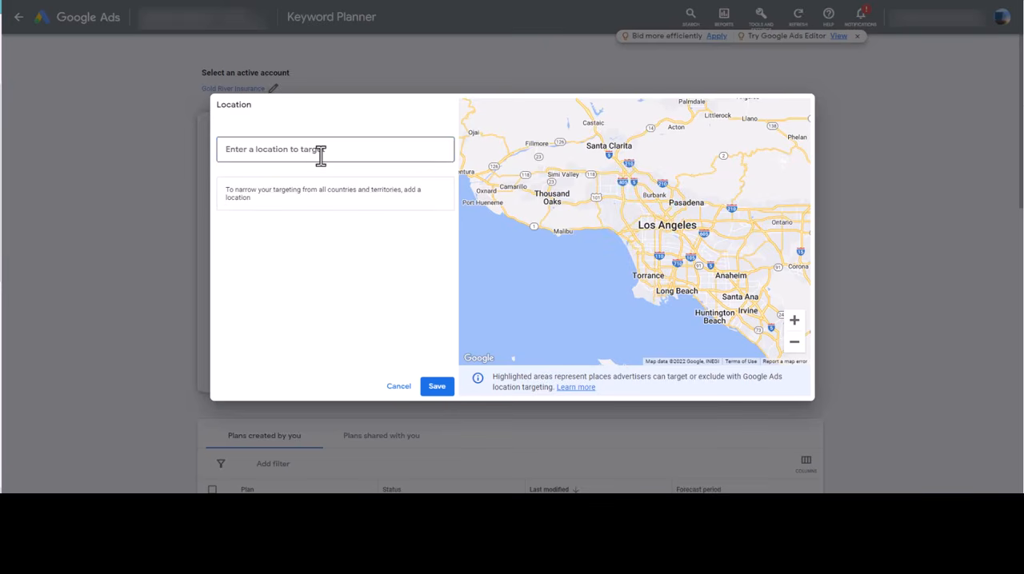
left_click(316, 152)
type("unit")
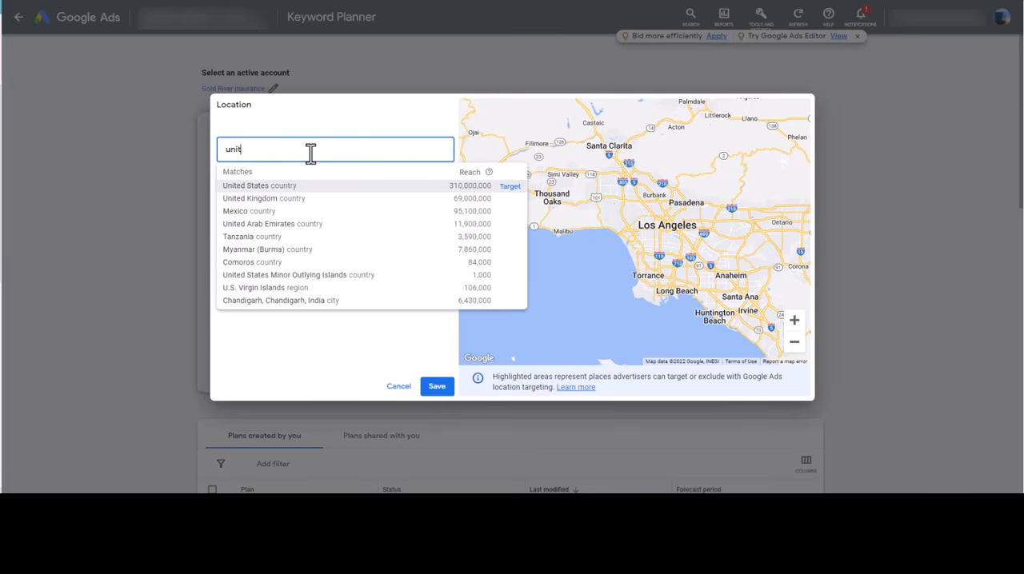
left_click(508, 186)
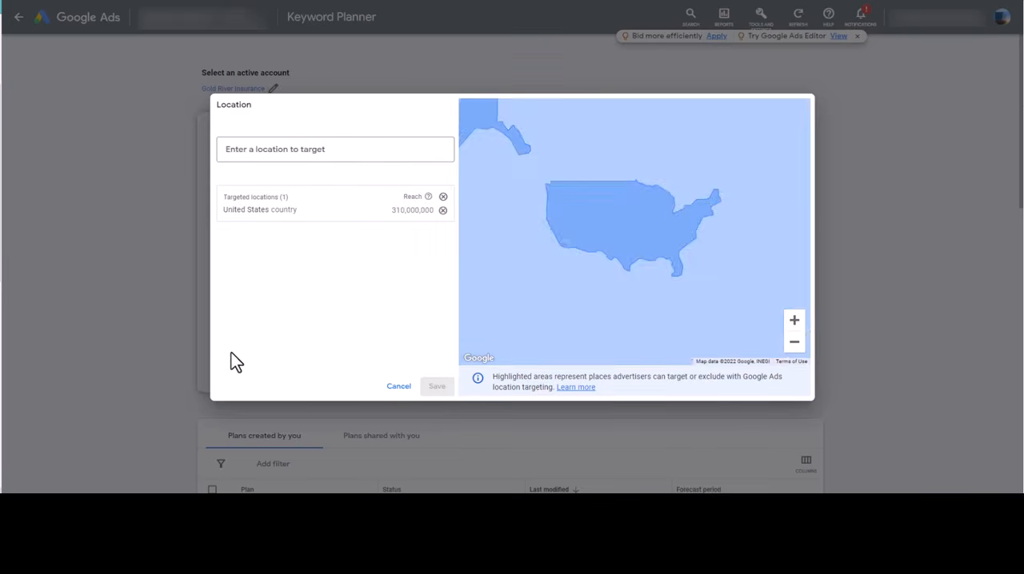
left_click(397, 386)
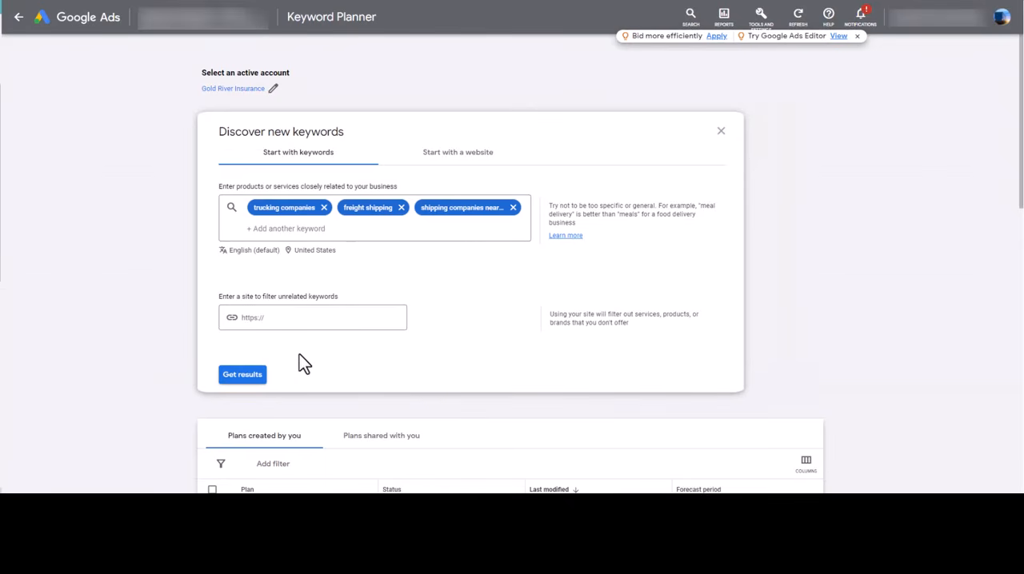
Get the keyword ideas for the three entered keywords in the United States
left_click(243, 376)
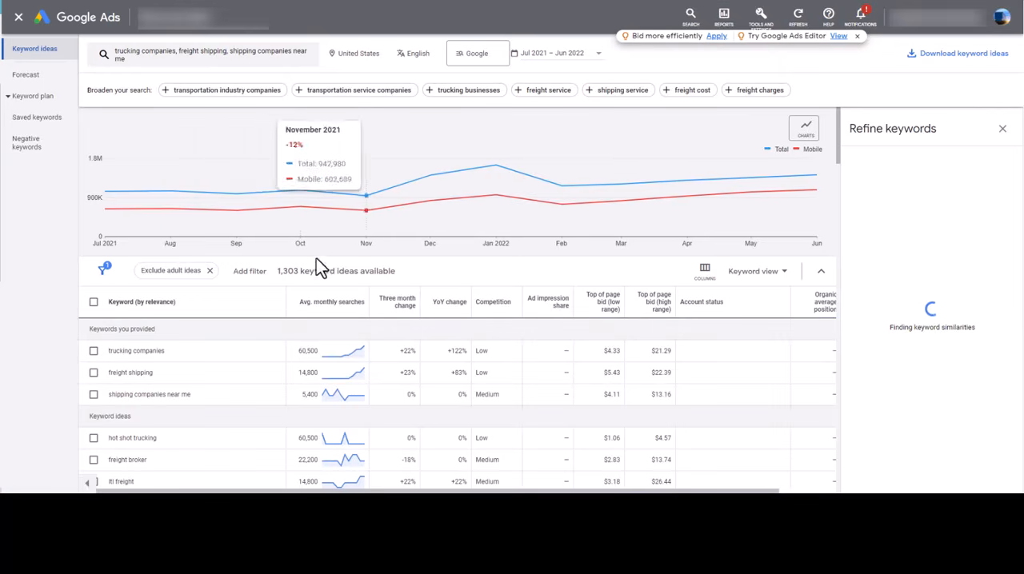
Limit the keyword data to the last month's date range
scroll(320, 264, "down", 1)
scroll(368, 291, "up", 1)
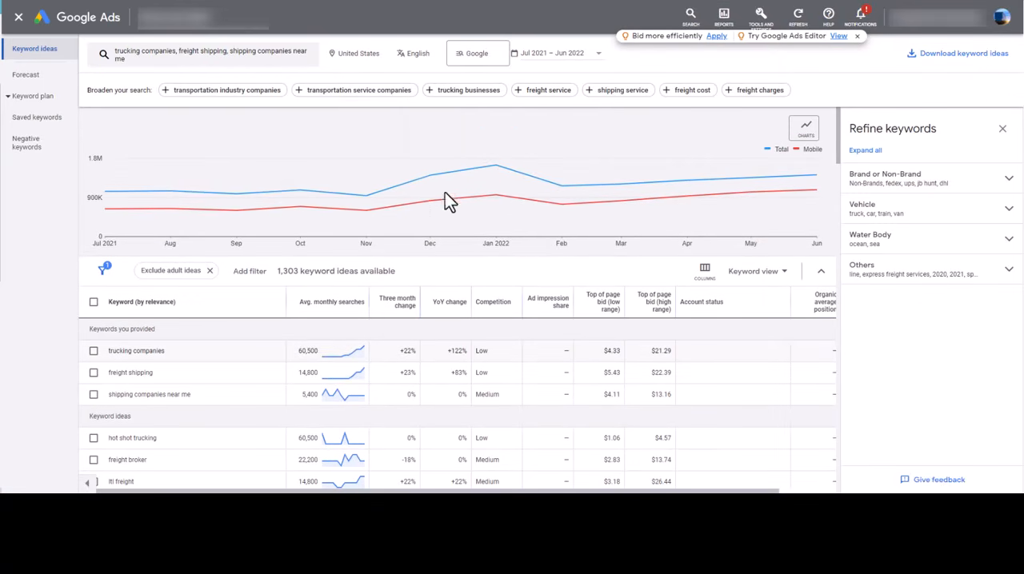
left_click(563, 58)
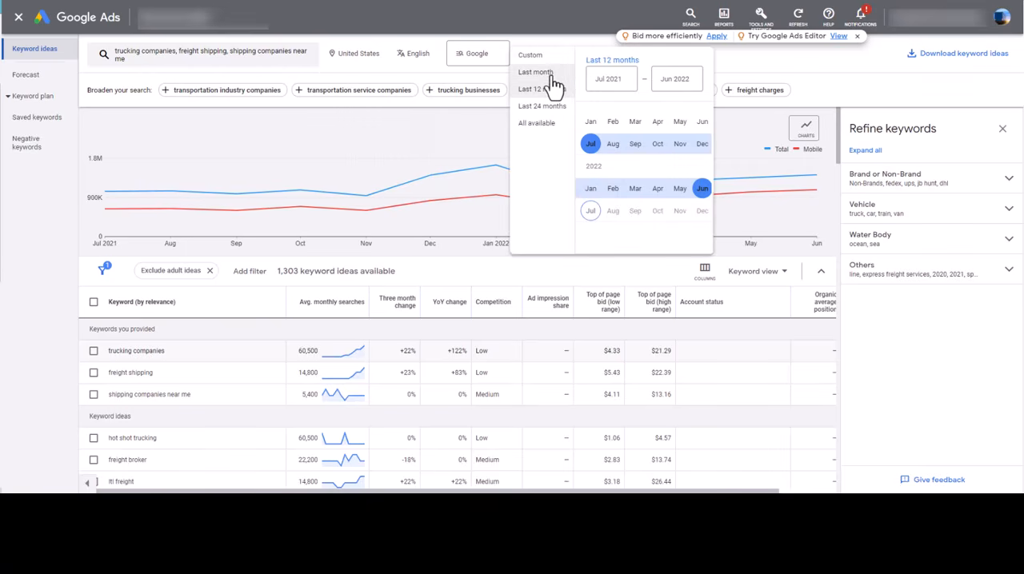
left_click(551, 75)
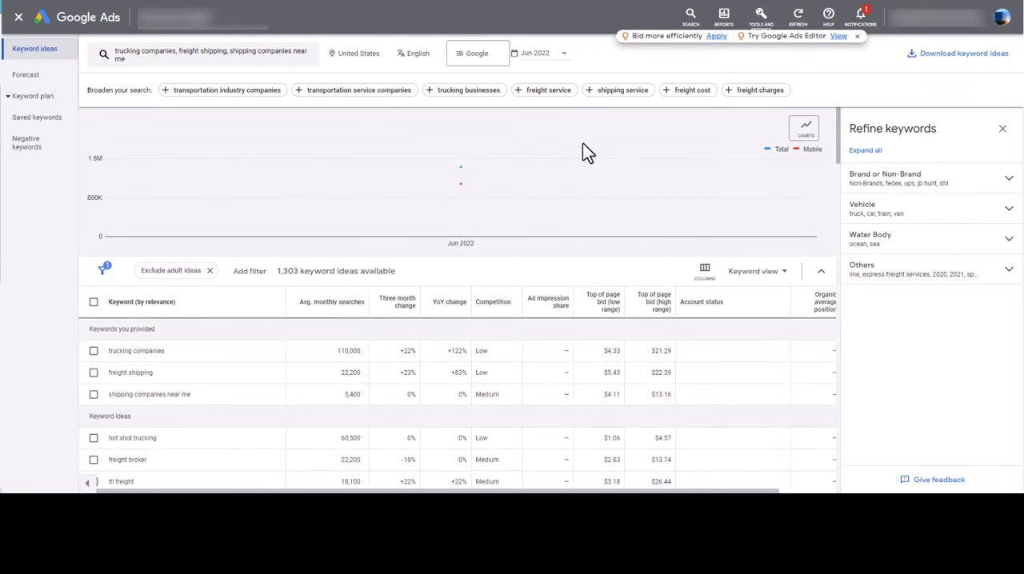
Examine the average monthly searches and low-range top of page bid for "trucking companies"
scroll(328, 280, "down", 1)
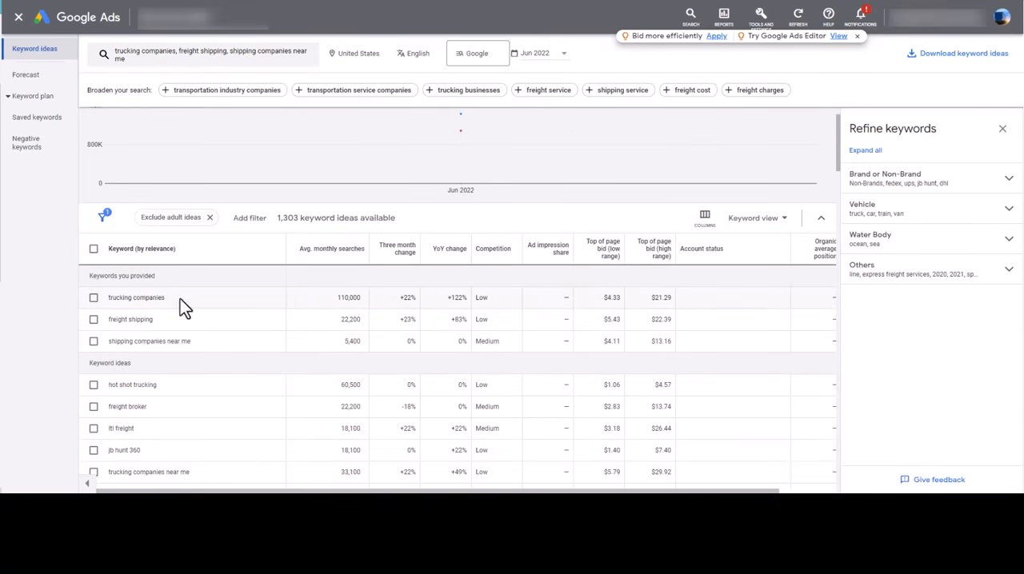
left_click_drag(180, 299, 112, 302)
left_click_drag(338, 299, 360, 302)
left_click_drag(180, 300, 106, 303)
left_click_drag(596, 299, 625, 302)
left_click_drag(328, 300, 360, 302)
left_click_drag(195, 304, 114, 305)
left_click(54, 308)
left_click(40, 328)
left_click_drag(171, 304, 111, 304)
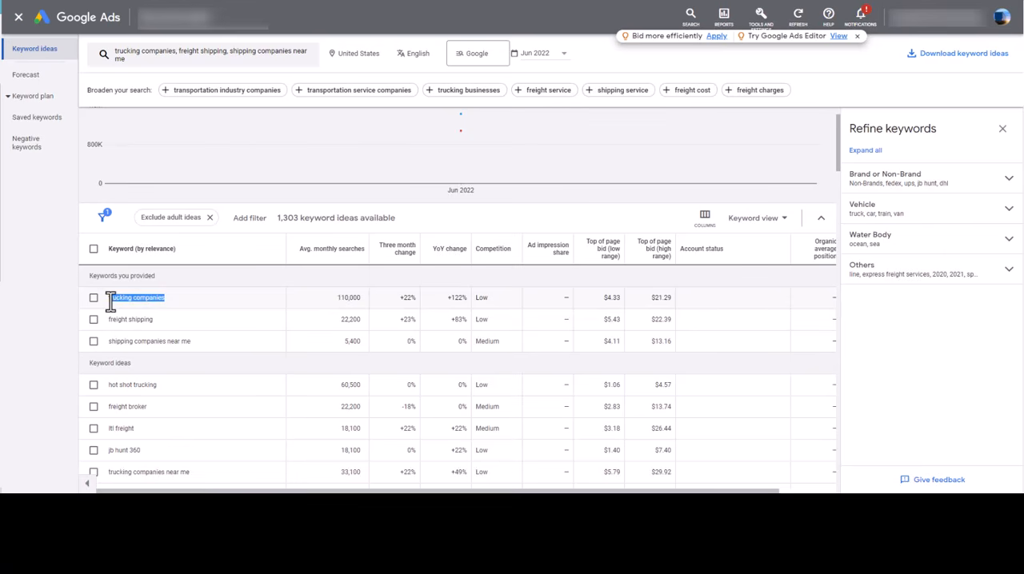
left_click(62, 304)
Check the average monthly searches for the keyword "freight shipping"
left_click_drag(163, 322, 111, 321)
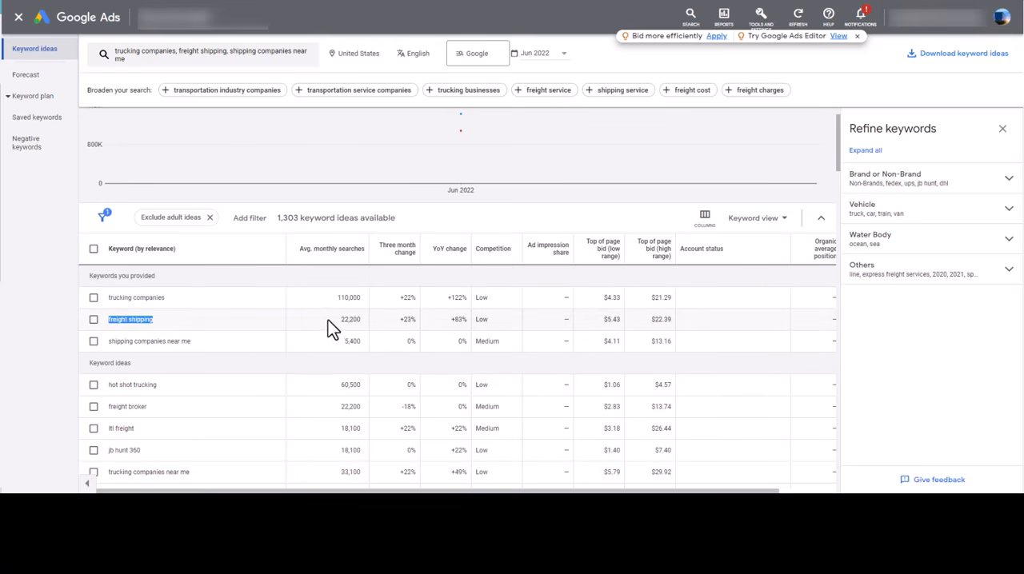
left_click_drag(331, 322, 355, 324)
left_click_drag(339, 319, 360, 323)
left_click(58, 305)
triple_click(148, 320)
Compare the low-range and high-range top of page bids for "shipping companies near me"
scroll(152, 318, "down", 1)
left_click(162, 292)
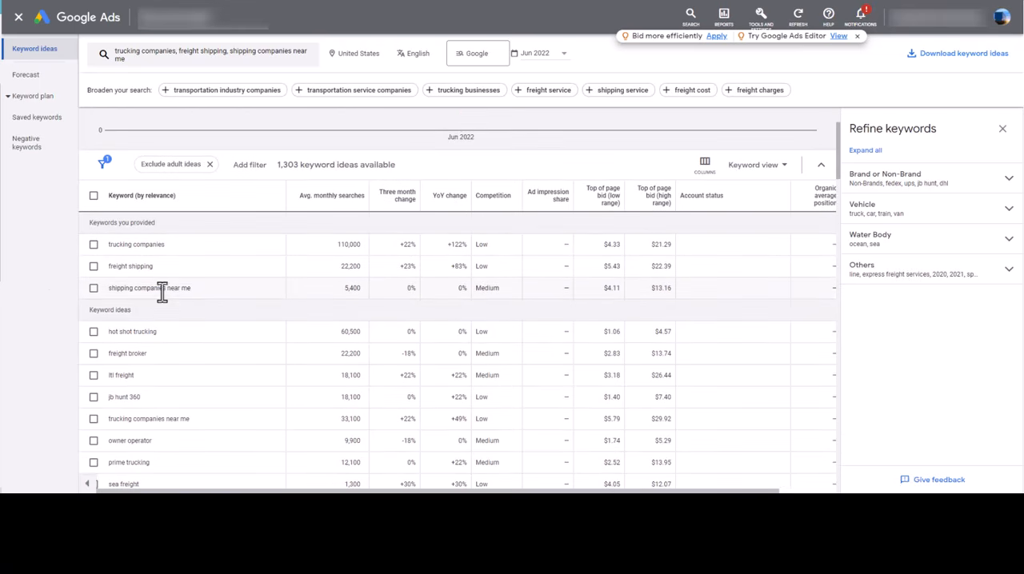
triple_click(162, 292)
triple_click(666, 290)
left_click(613, 293)
left_click_drag(616, 293, 622, 300)
left_click(661, 291)
left_click_drag(602, 291, 617, 293)
left_click_drag(604, 289, 619, 294)
left_click(651, 291)
left_click(651, 299)
left_click_drag(605, 290, 622, 291)
left_click(618, 304)
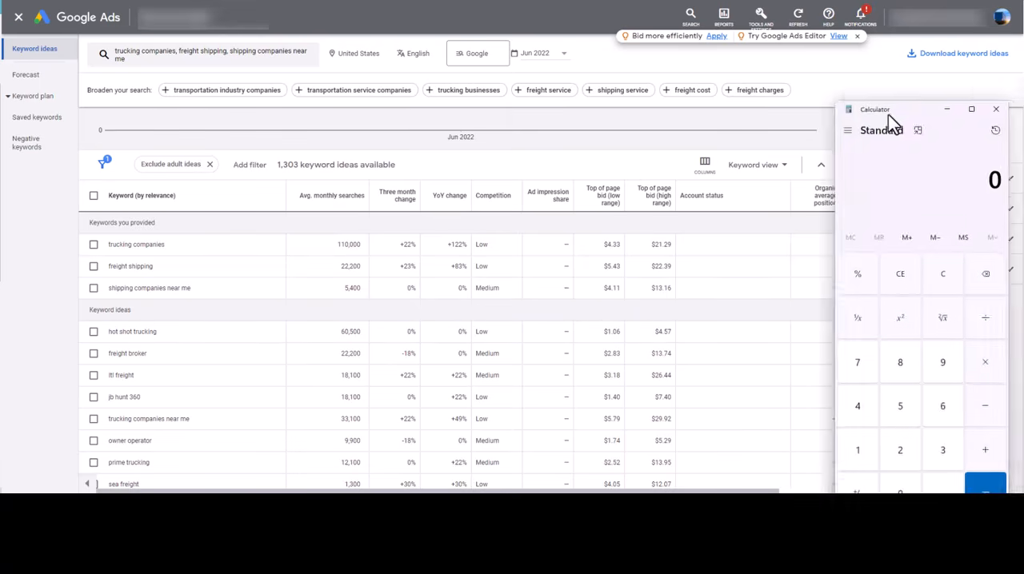
Switch to Calculator, place it beside the bid columns, multiply 4.11 by 4 and close it
left_click_drag(888, 115, 555, 35)
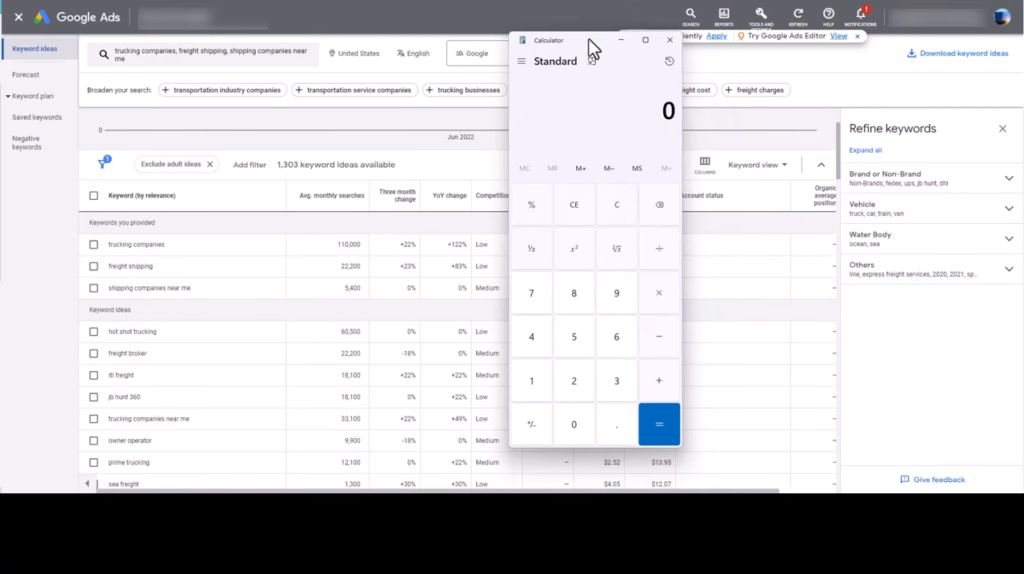
left_click_drag(585, 39, 474, 57)
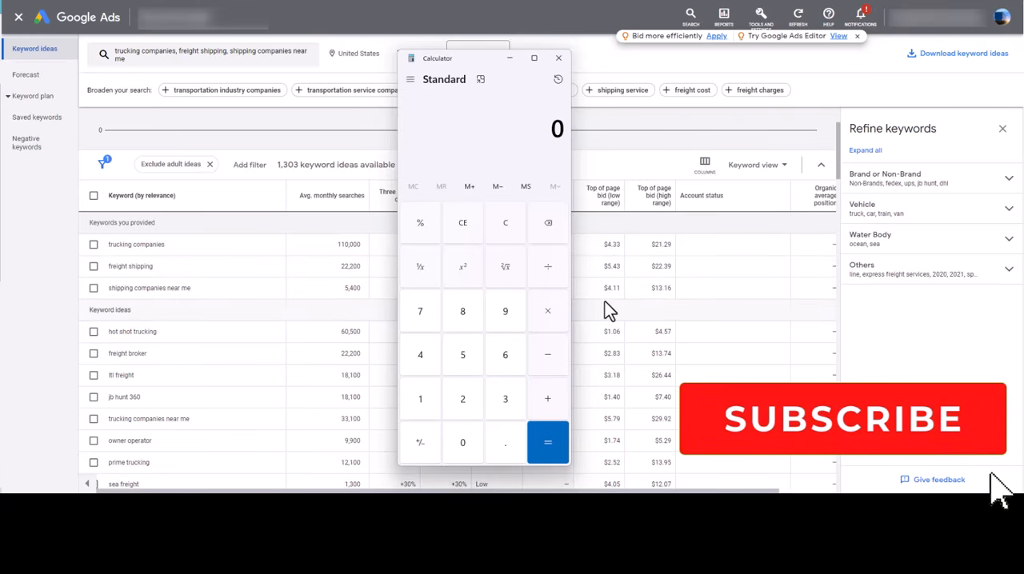
type("4.")
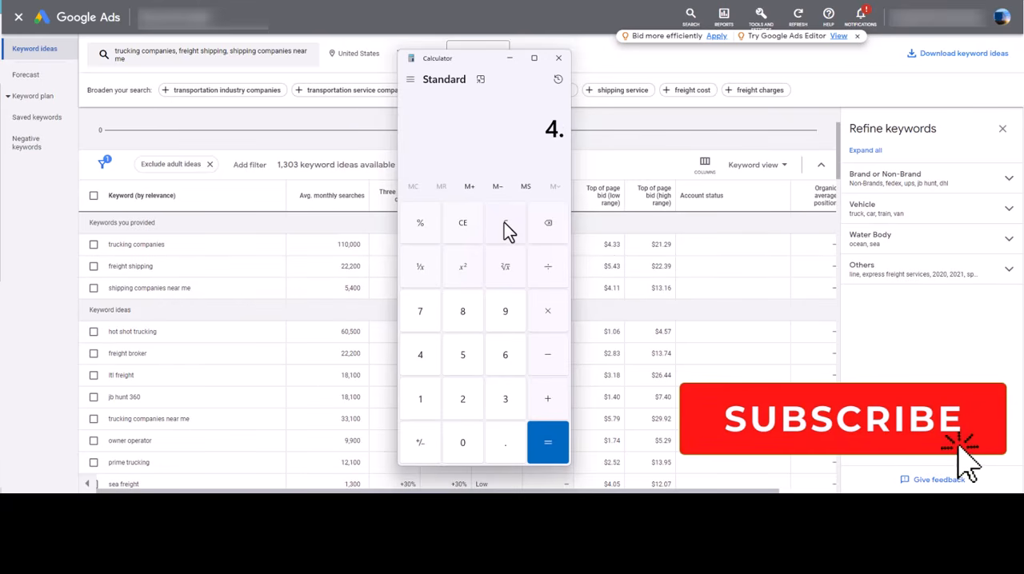
type("11*4")
key("Return")
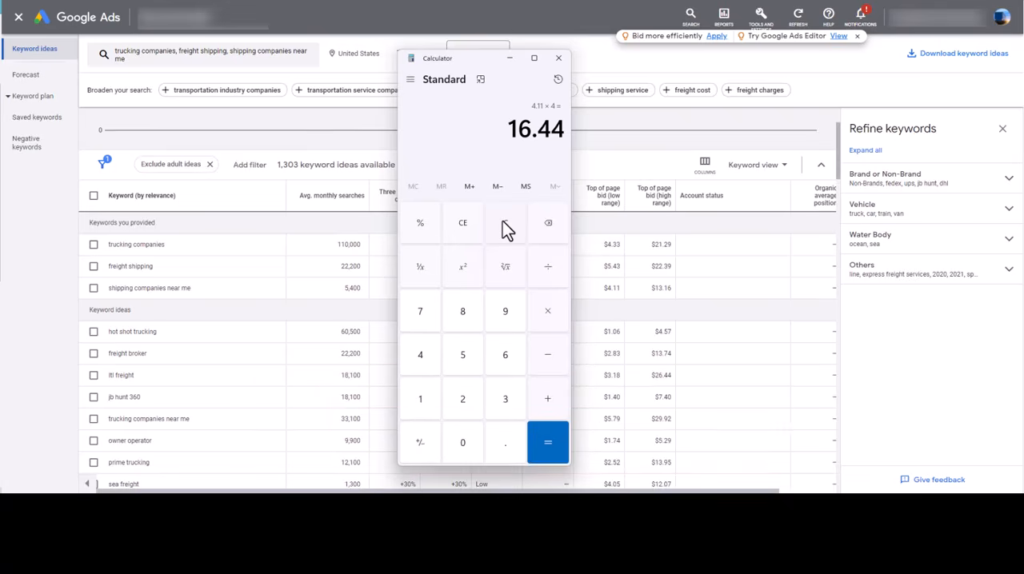
left_click(558, 57)
Look through the keyword ideas and single out "hot shot trucking" for review
scroll(210, 141, "up", 2)
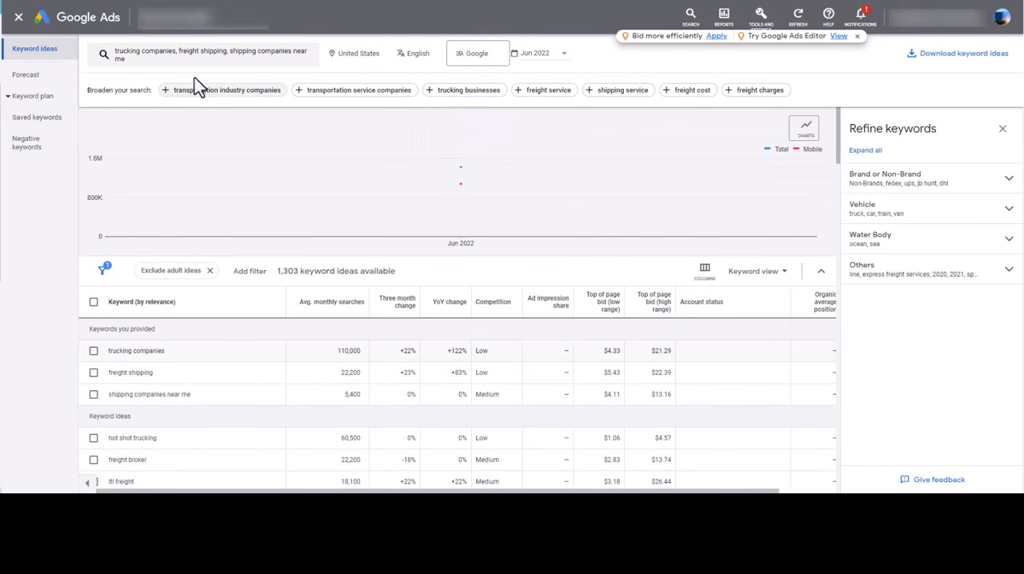
scroll(280, 368, "down", 5)
scroll(303, 378, "up", 1)
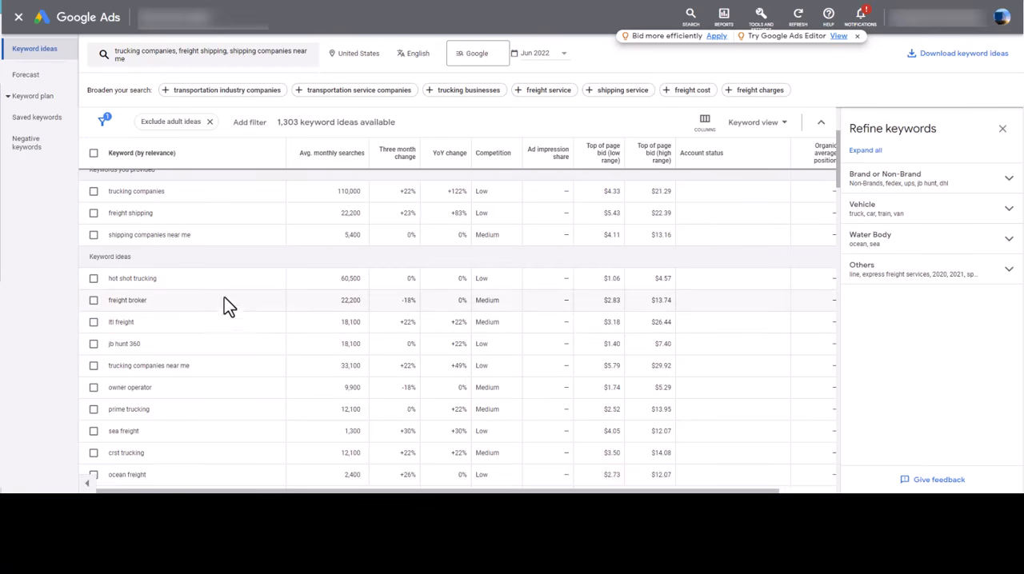
left_click_drag(158, 278, 130, 279)
left_click(120, 288)
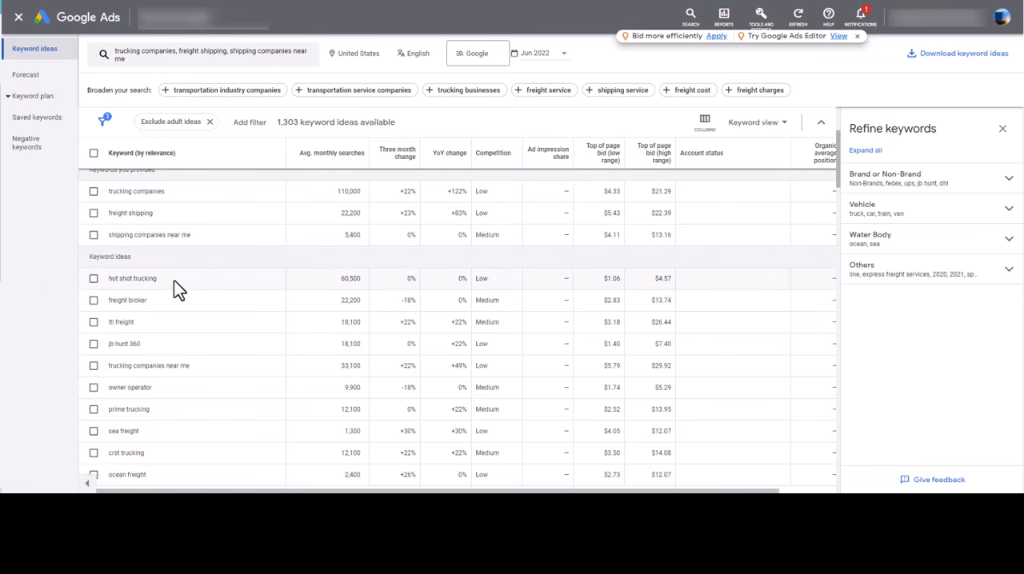
left_click_drag(174, 280, 110, 280)
Check the high and low top of page bids and average monthly searches for "ltl freight"
scroll(164, 283, "down", 3)
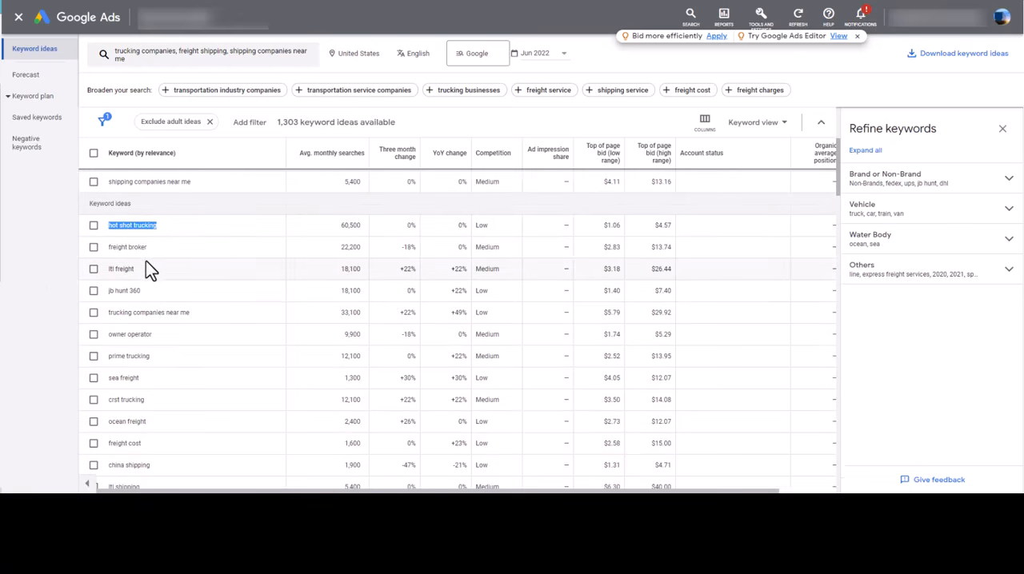
scroll(167, 264, "up", 2)
left_click(126, 272)
scroll(288, 316, "up", 2)
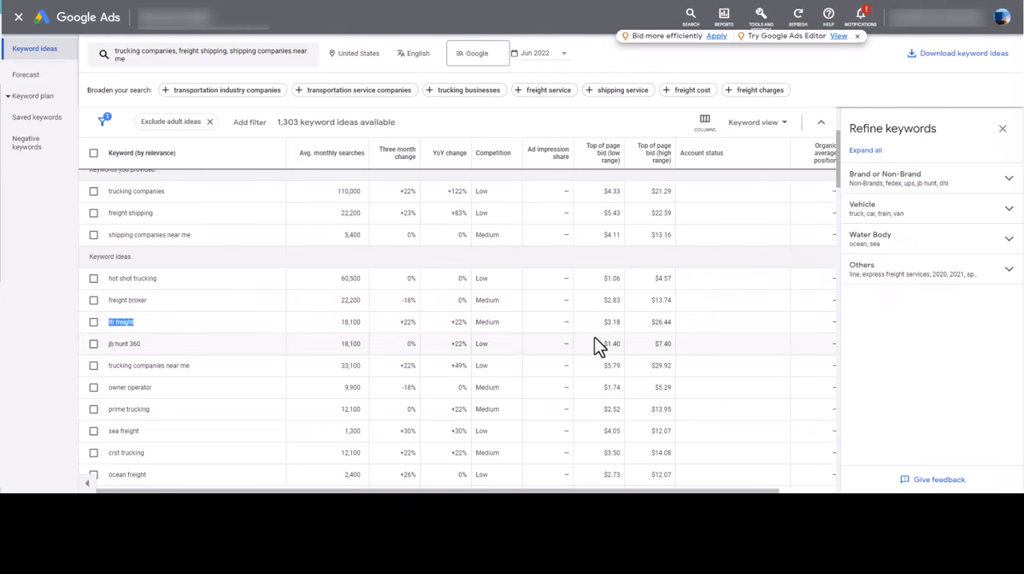
left_click_drag(646, 325, 673, 325)
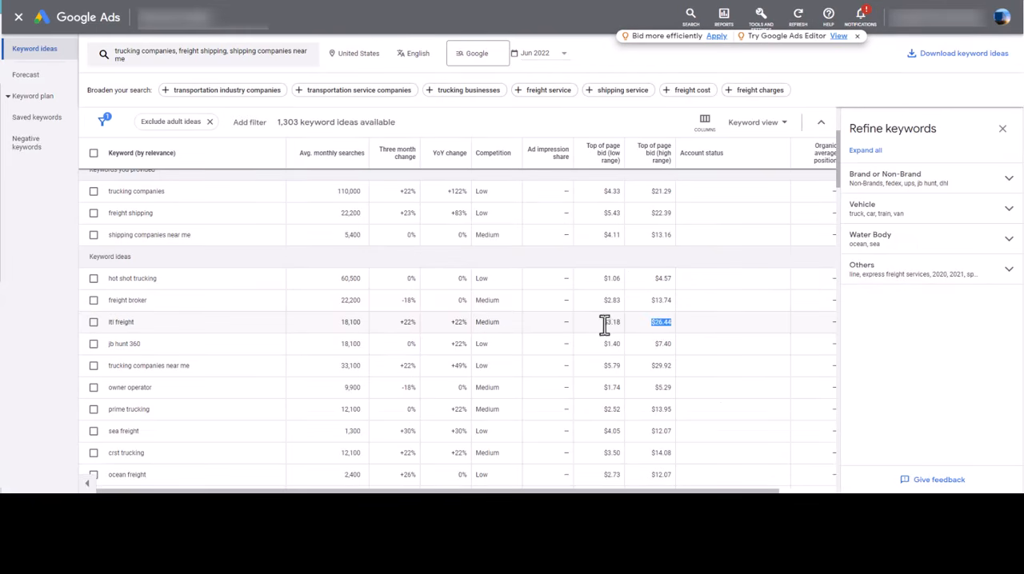
left_click_drag(605, 323, 619, 323)
double_click(349, 323)
double_click(347, 321)
Find "freight cost" further down the keyword ideas and check its low-range bid and average monthly searches
scroll(342, 328, "down", 2)
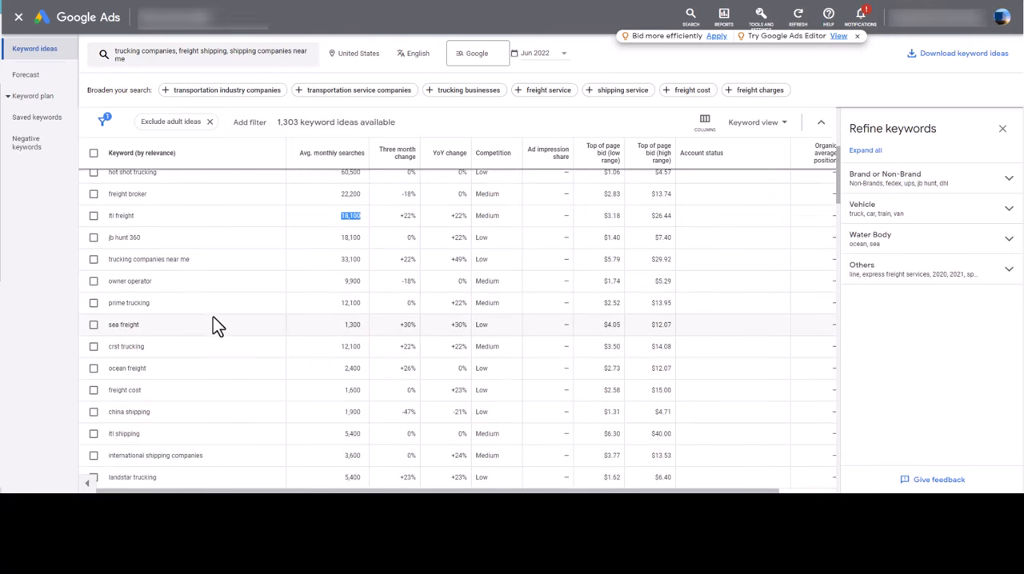
scroll(218, 336, "down", 1)
scroll(238, 326, "down", 1)
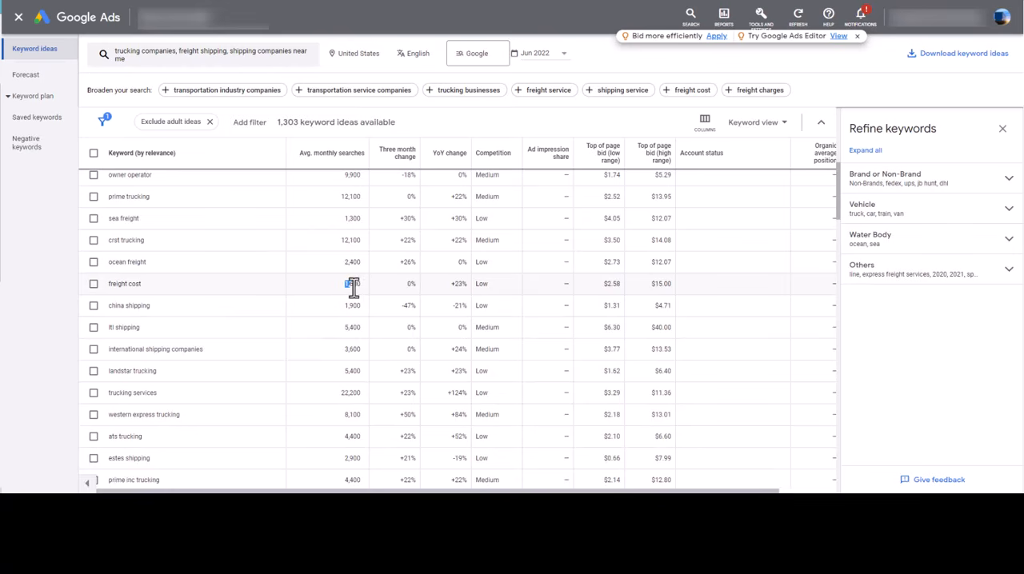
left_click(613, 285)
double_click(613, 285)
double_click(344, 285)
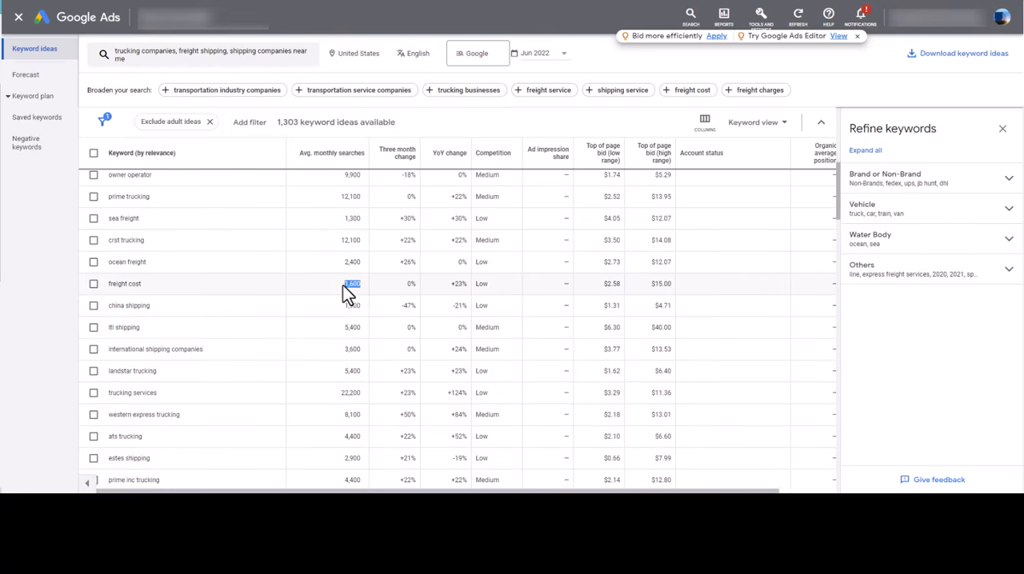
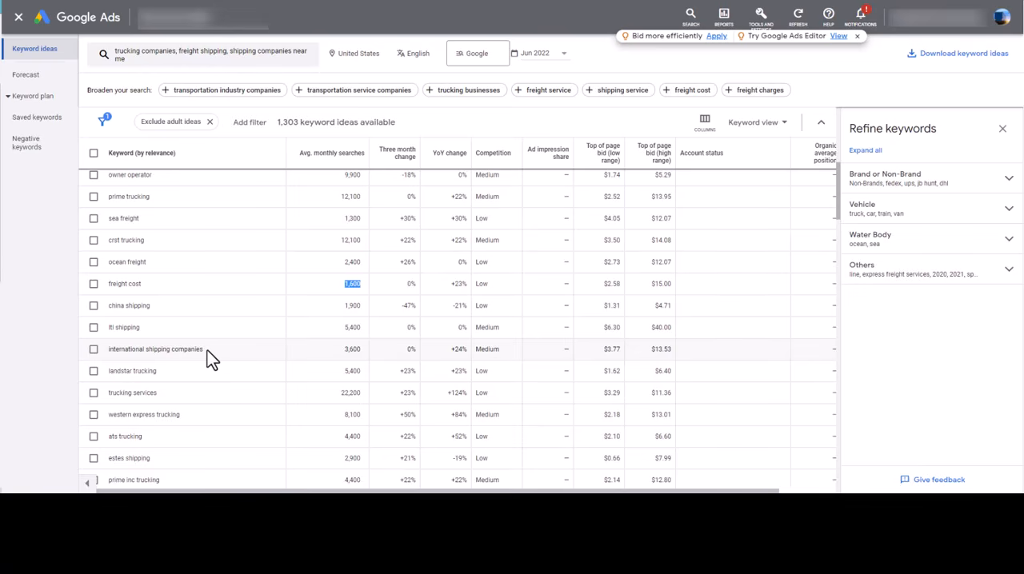
Look through the keyword ideas for terms shippers would search, singling out "international shipping companies"
scroll(224, 376, "down", 1)
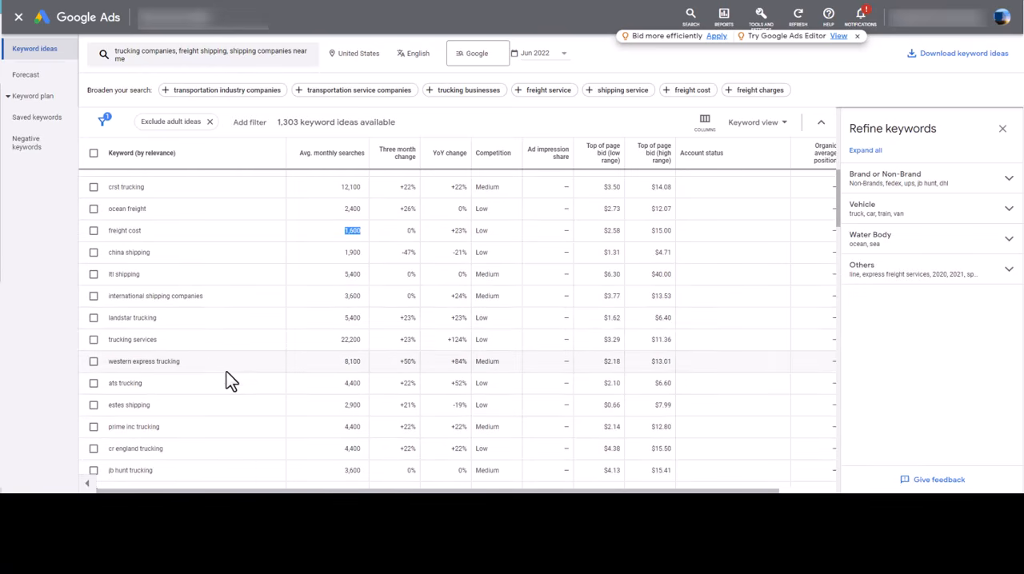
triple_click(125, 296)
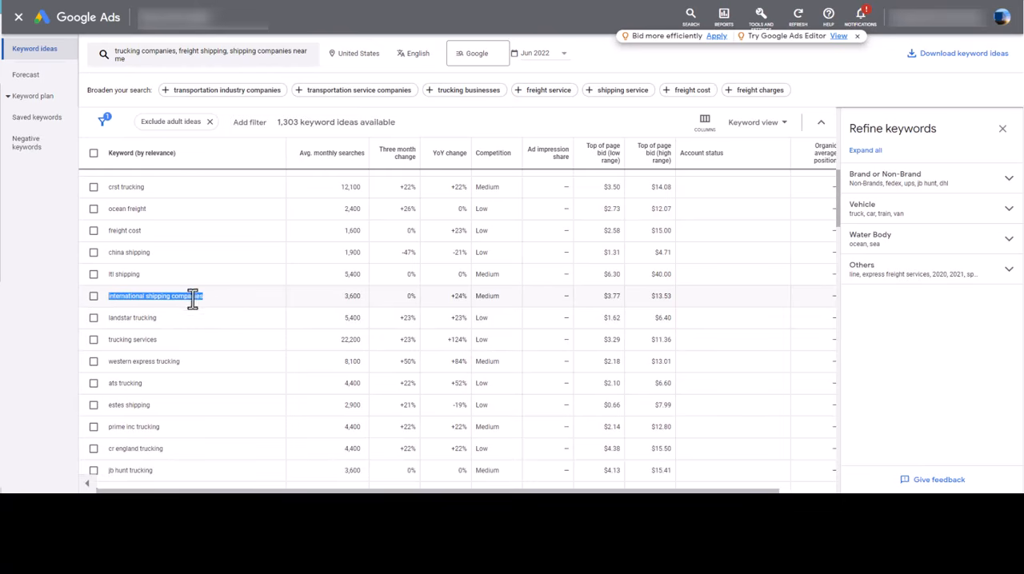
scroll(167, 267, "down", 1)
scroll(173, 297, "down", 1)
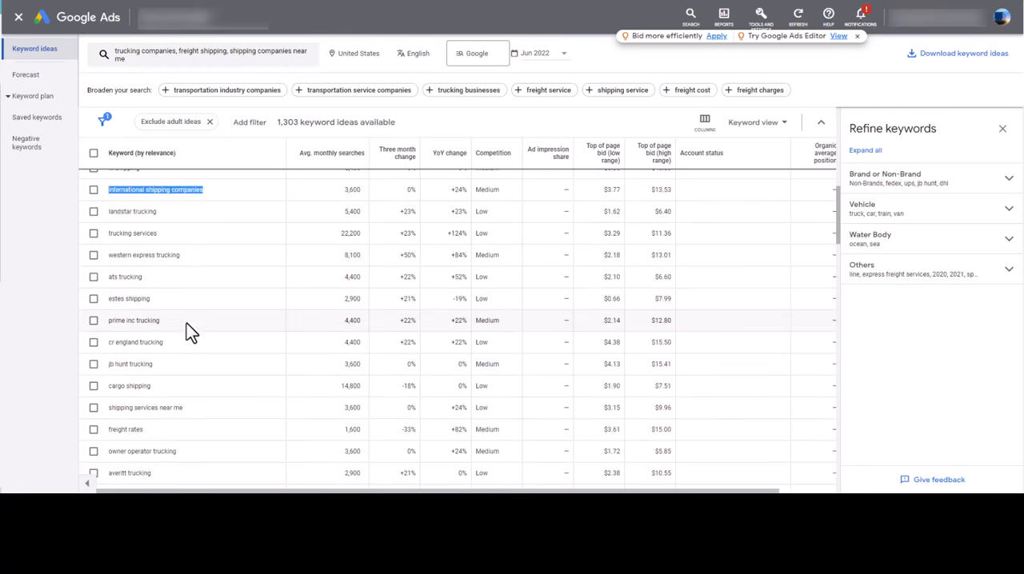
scroll(189, 325, "down", 1)
scroll(196, 296, "down", 1)
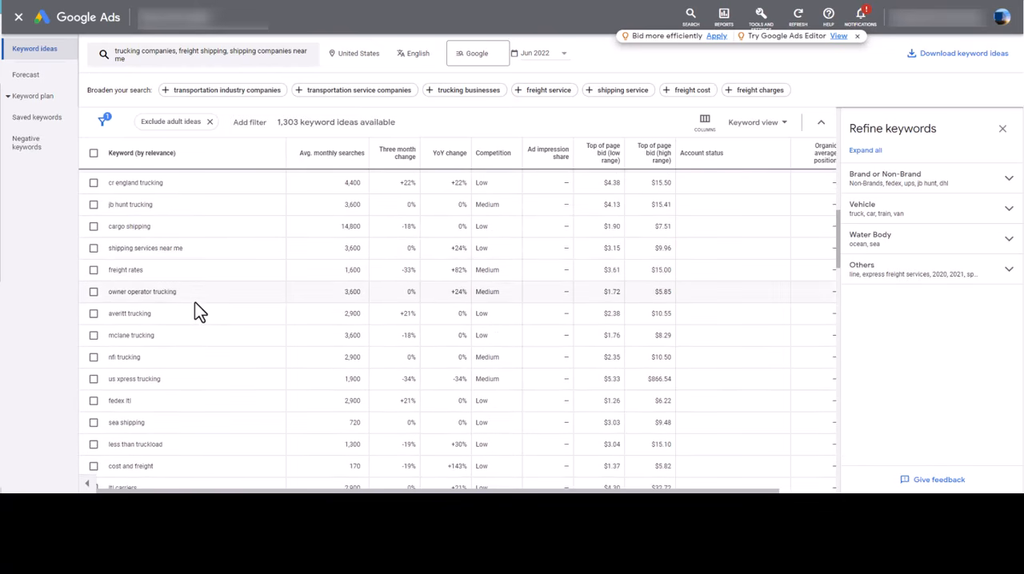
scroll(185, 356, "down", 1)
scroll(196, 391, "down", 1)
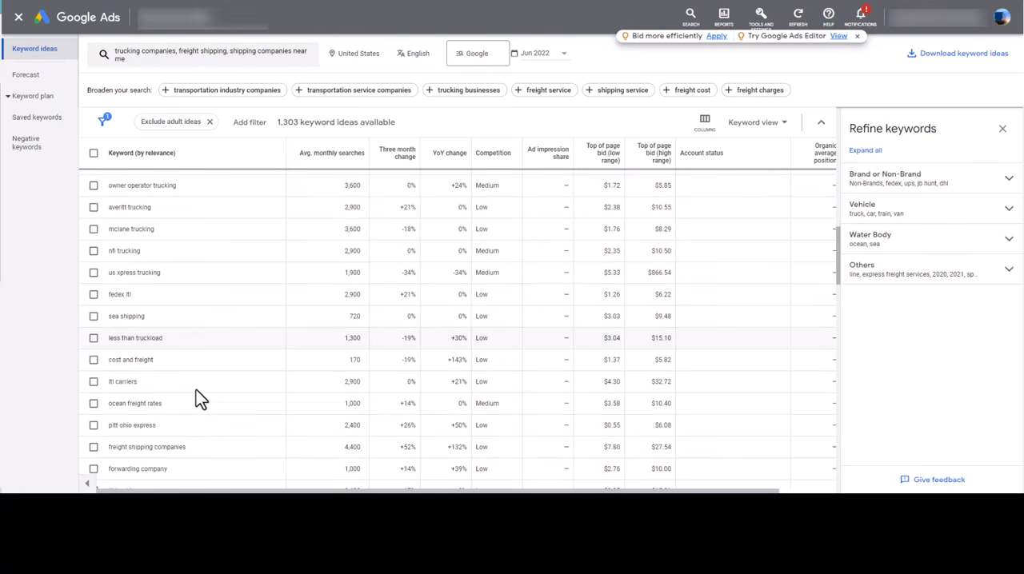
scroll(196, 393, "down", 1)
scroll(229, 269, "up", 3)
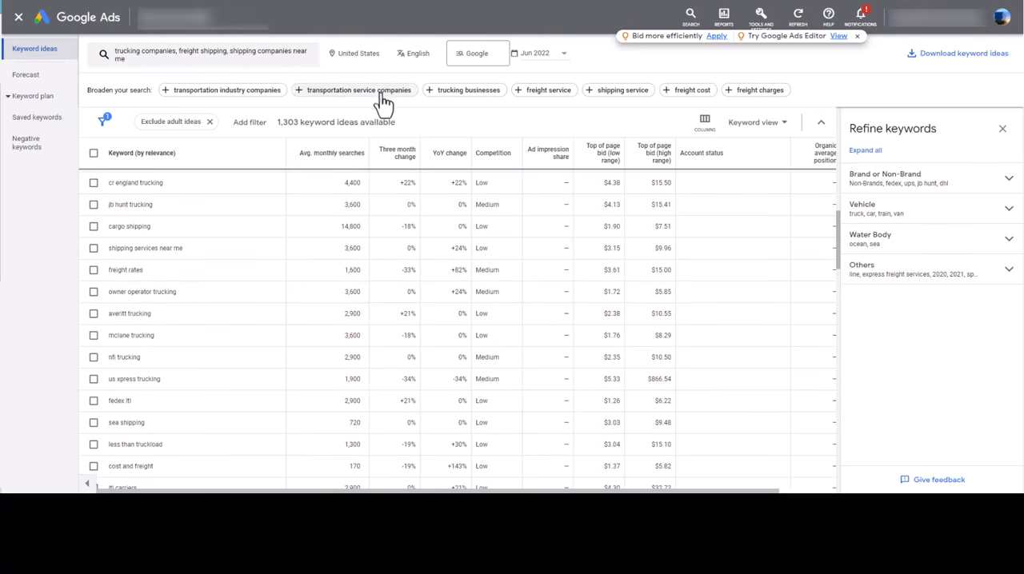
scroll(224, 279, "up", 10)
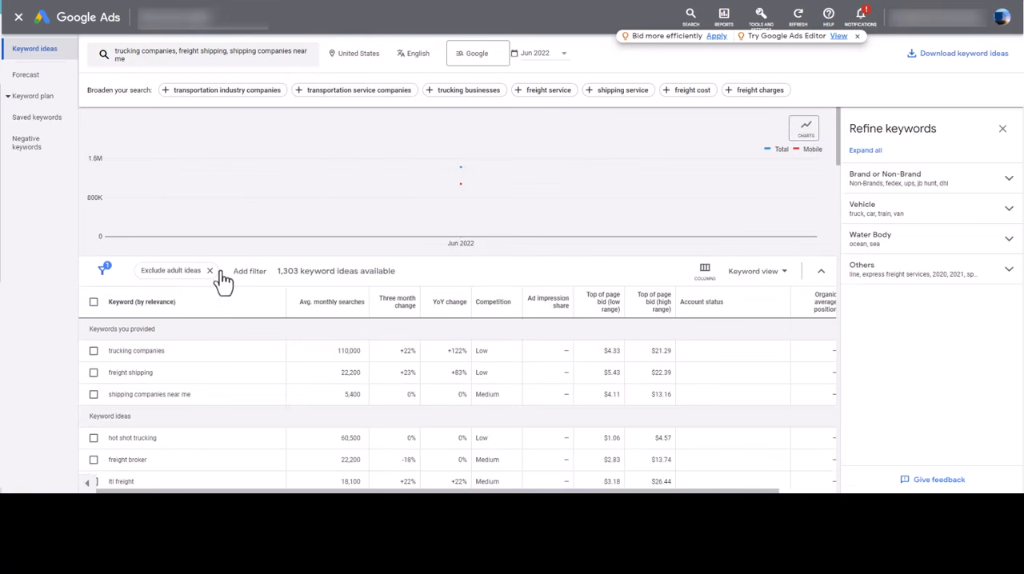
scroll(236, 344, "down", 5)
scroll(208, 382, "down", 3)
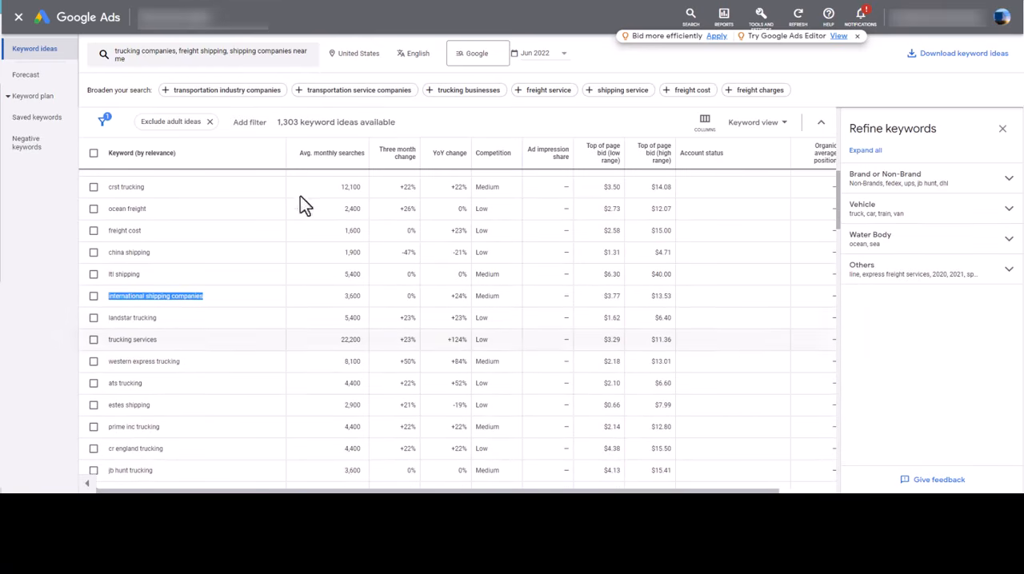
scroll(204, 375, "down", 4)
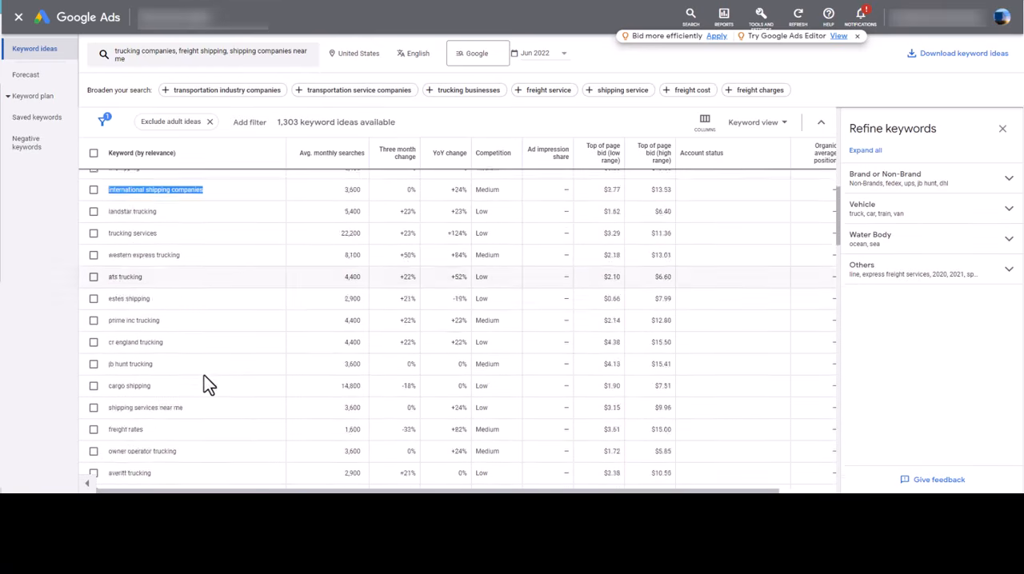
Check the average monthly searches and the low and high top of page bids for "shipping services near me"
left_click_drag(194, 359, 152, 367)
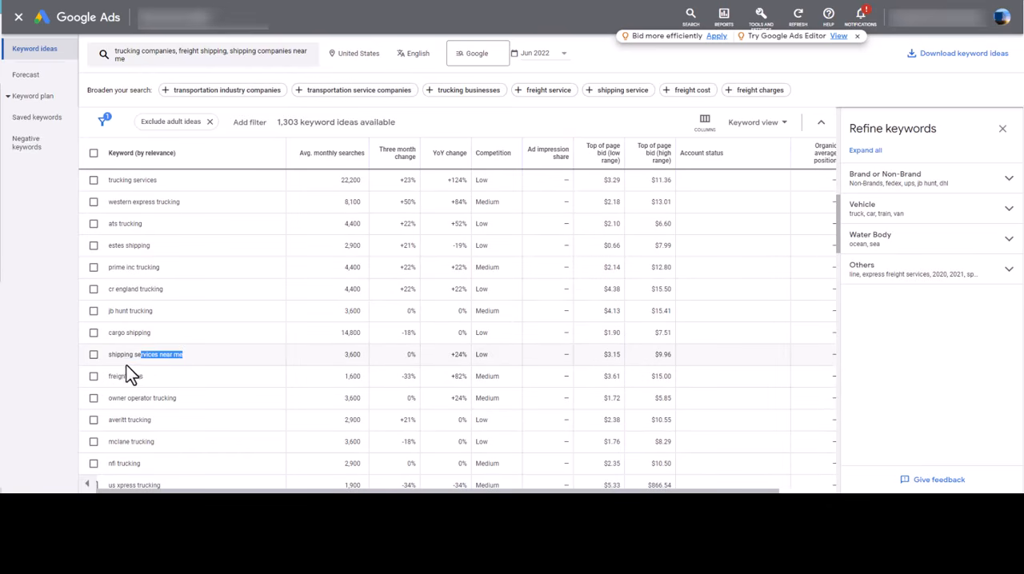
left_click_drag(342, 355, 352, 360)
left_click_drag(192, 360, 107, 357)
left_click(206, 360)
double_click(619, 353)
double_click(663, 355)
Select the keyword ideas "shipping services near me" and "freight rates"
scroll(547, 379, "down", 1)
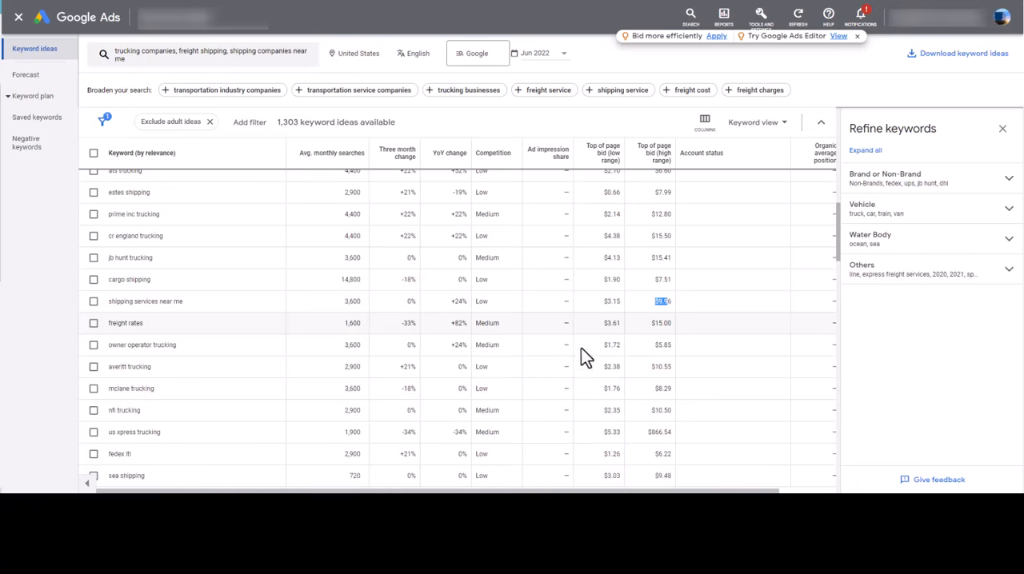
left_click(94, 301)
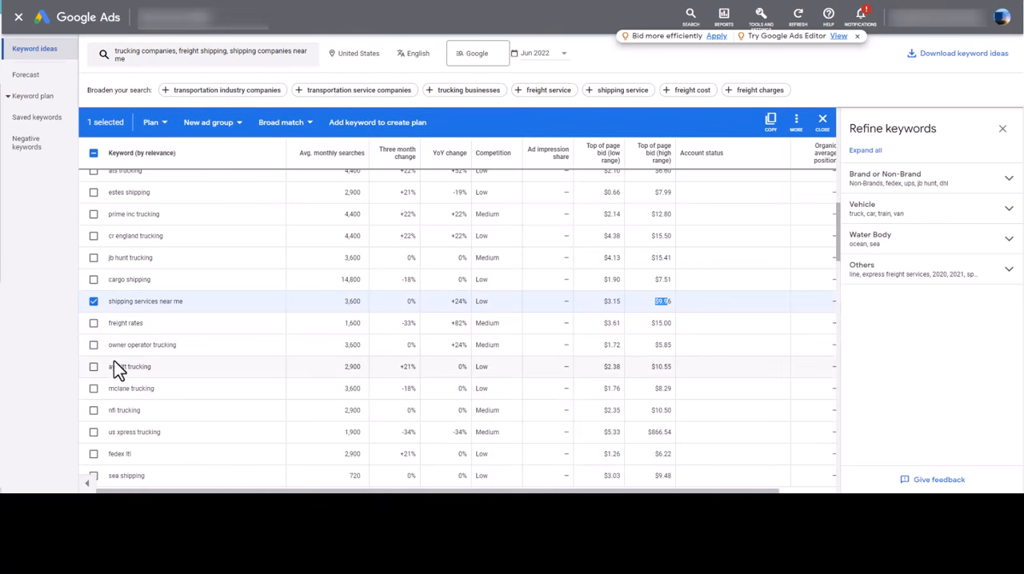
left_click(93, 324)
scroll(88, 383, "down", 1)
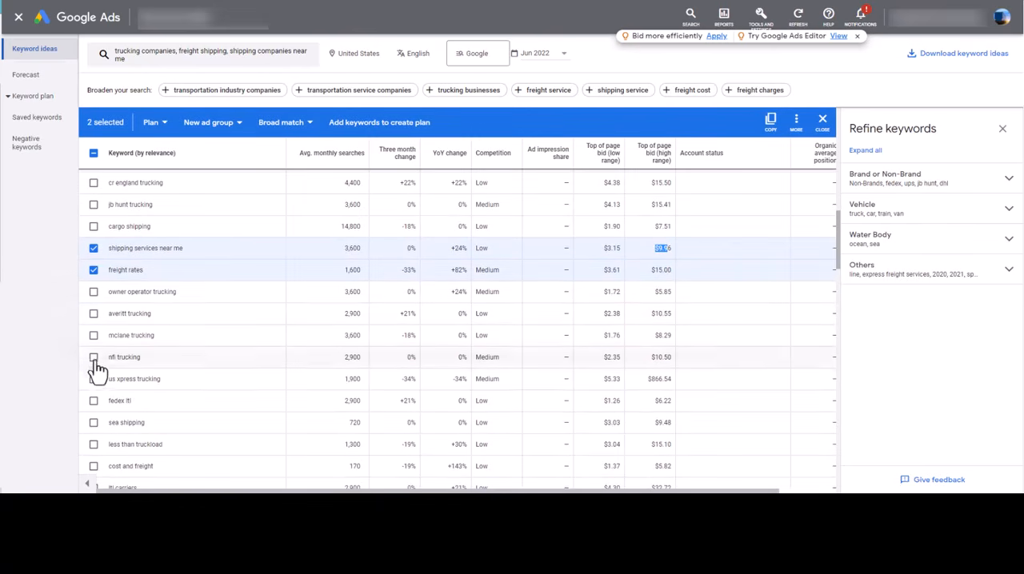
scroll(96, 367, "down", 1)
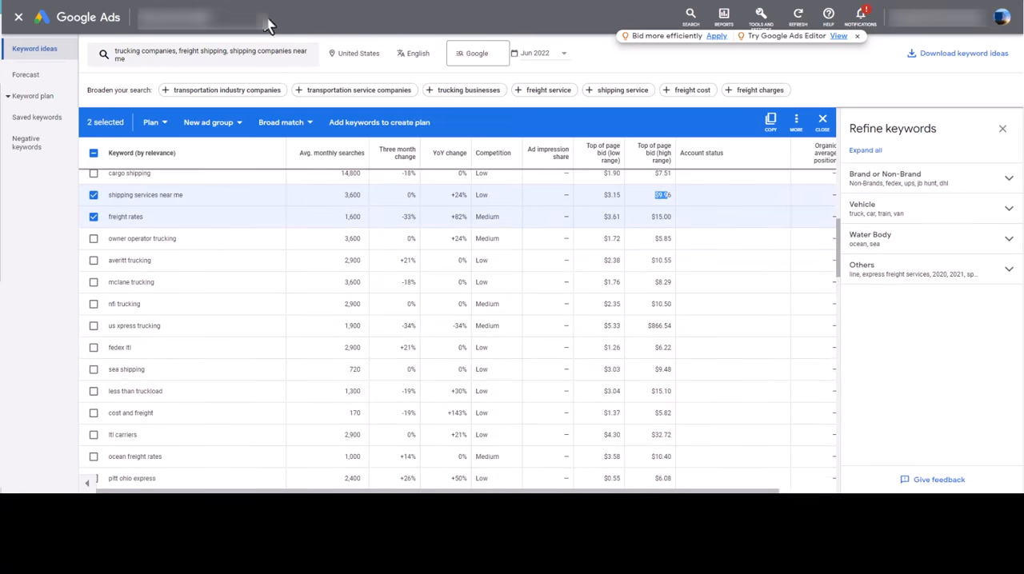
Add the provided keywords "shipping companies near me", "freight shipping" and "trucking companies" to the selection
scroll(291, 216, "up", 6)
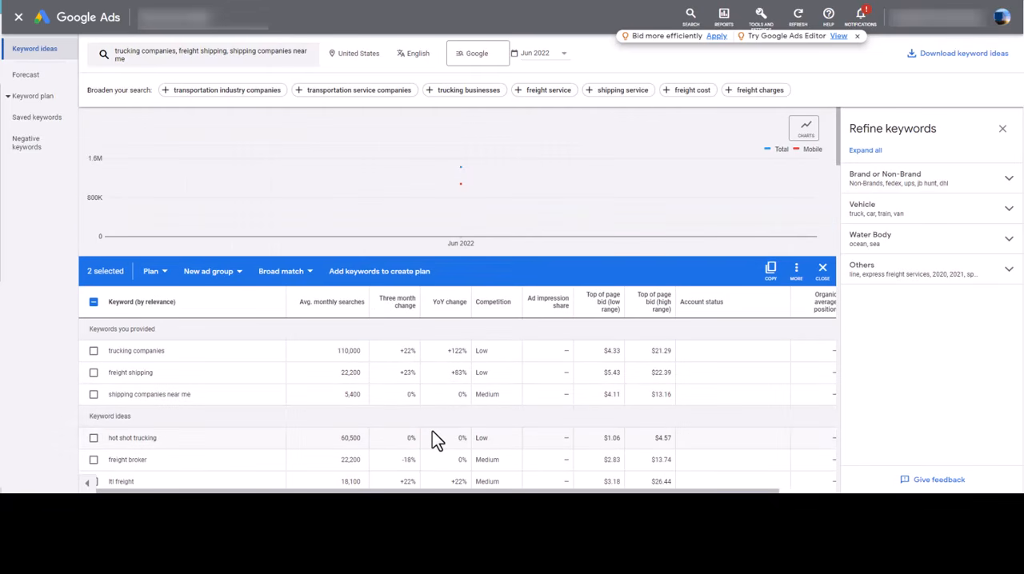
scroll(432, 431, "down", 1)
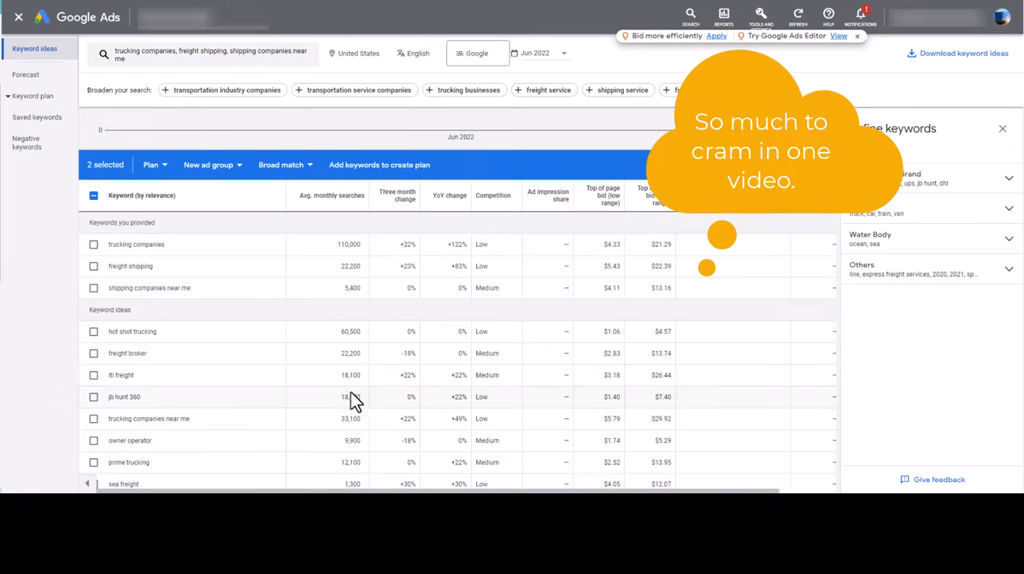
scroll(179, 394, "up", 1)
left_click(94, 395)
left_click(94, 373)
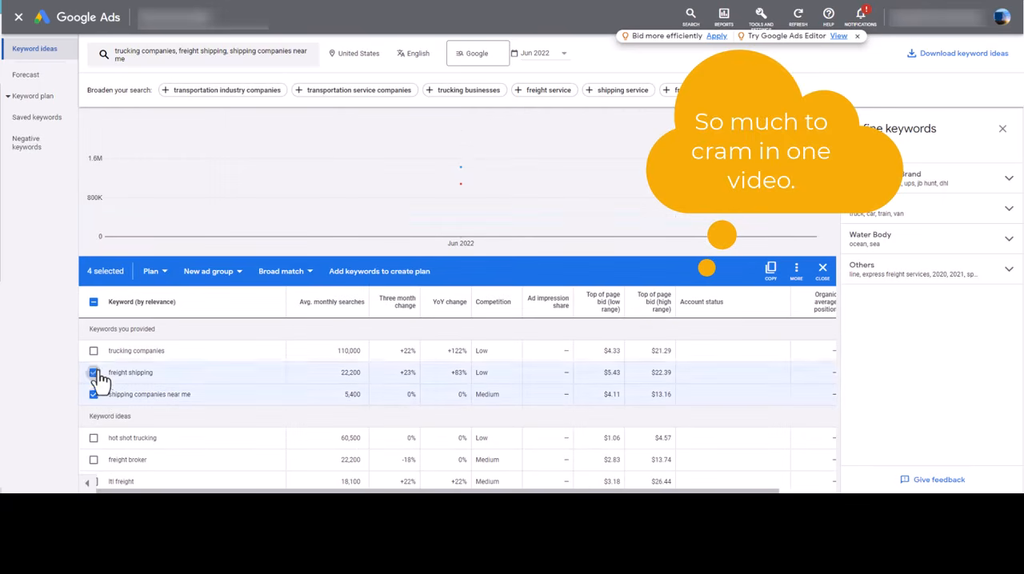
left_click(94, 351)
Review the selected keywords among both the provided terms and the keyword ideas further down
scroll(387, 384, "down", 1)
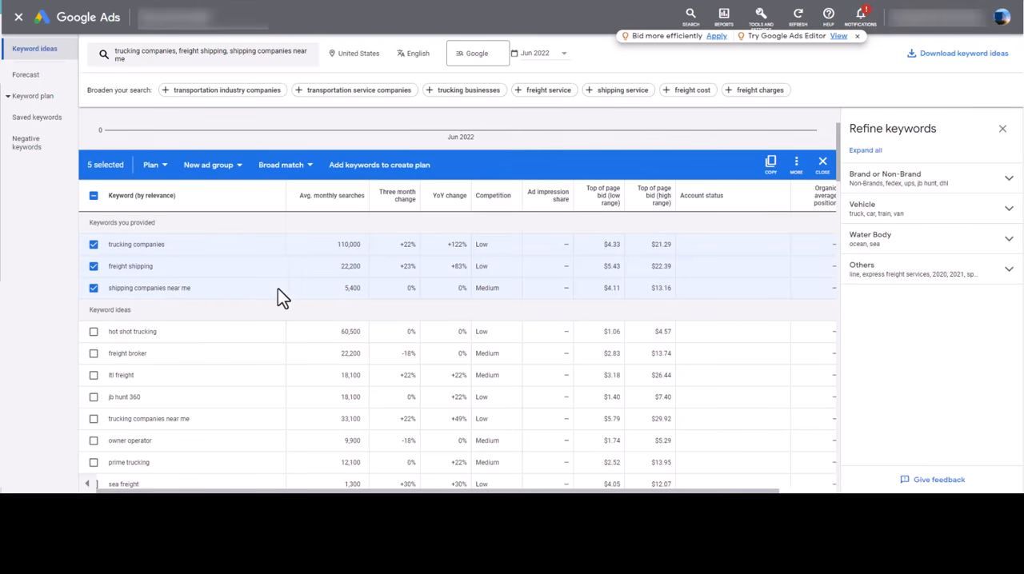
scroll(288, 295, "down", 5)
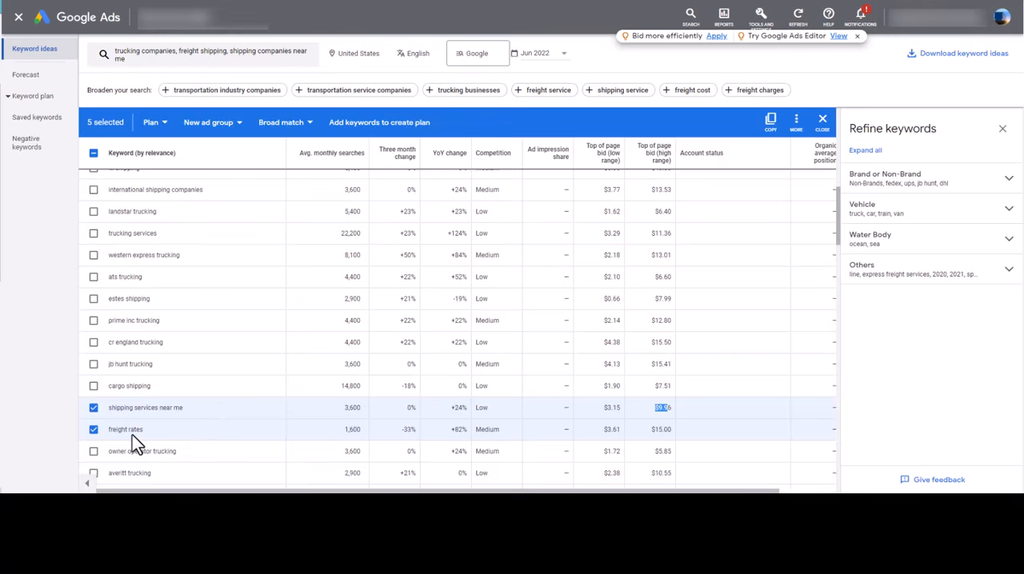
scroll(132, 435, "up", 10)
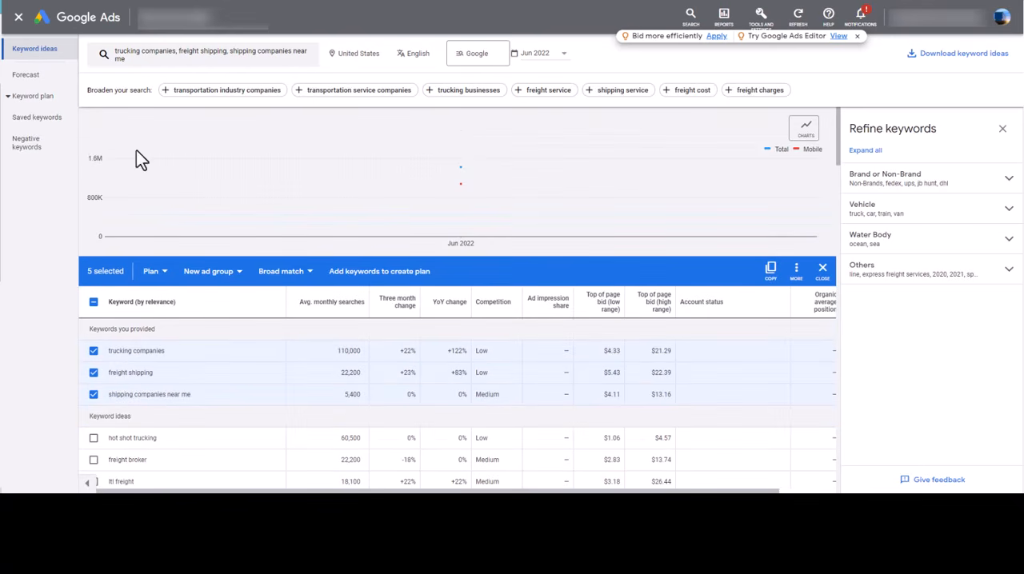
scroll(336, 176, "down", 1)
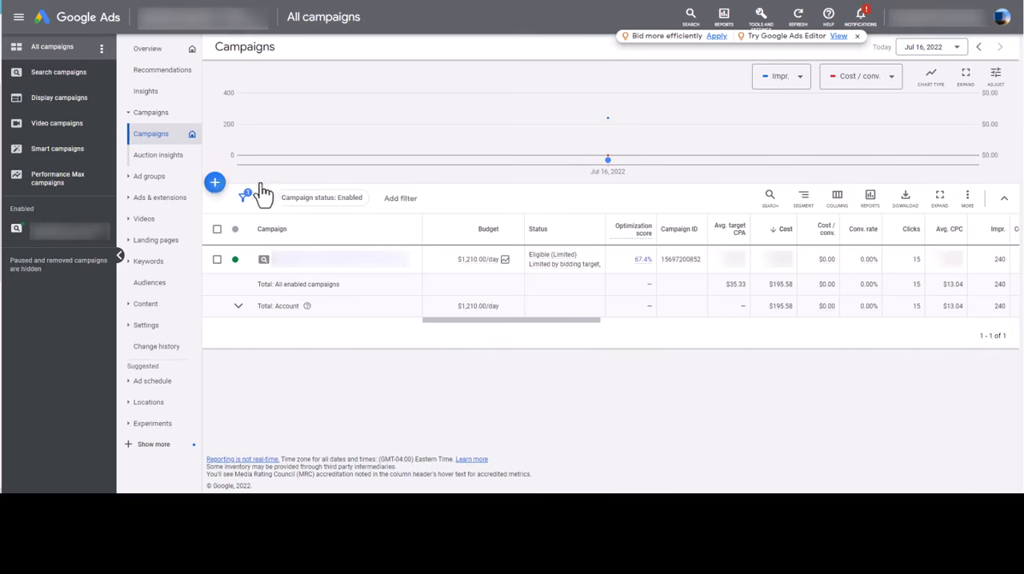
Start a new campaign from the Campaigns page and choose to create it without a goal's guidance
left_click(215, 183)
left_click(279, 201)
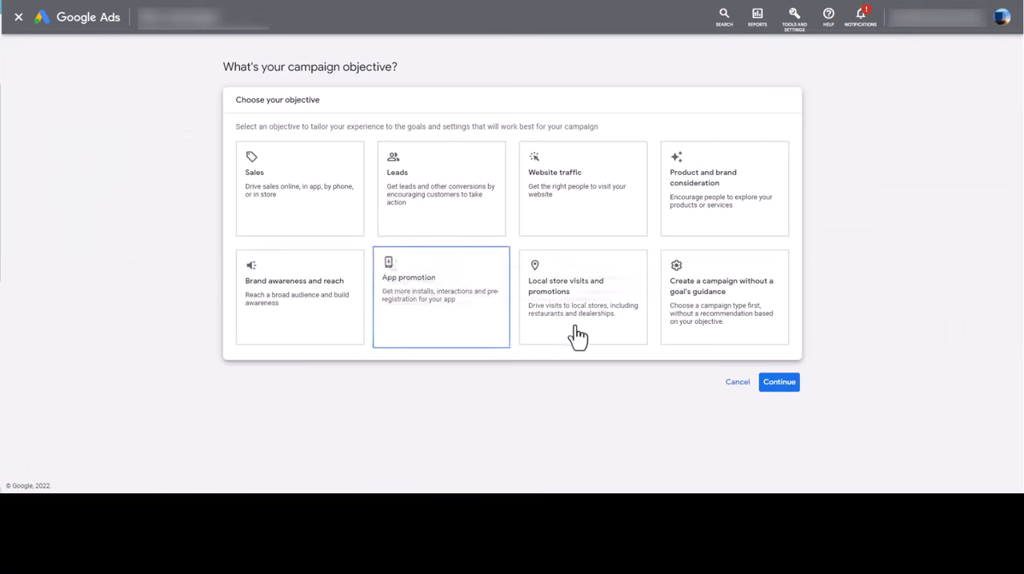
left_click(707, 304)
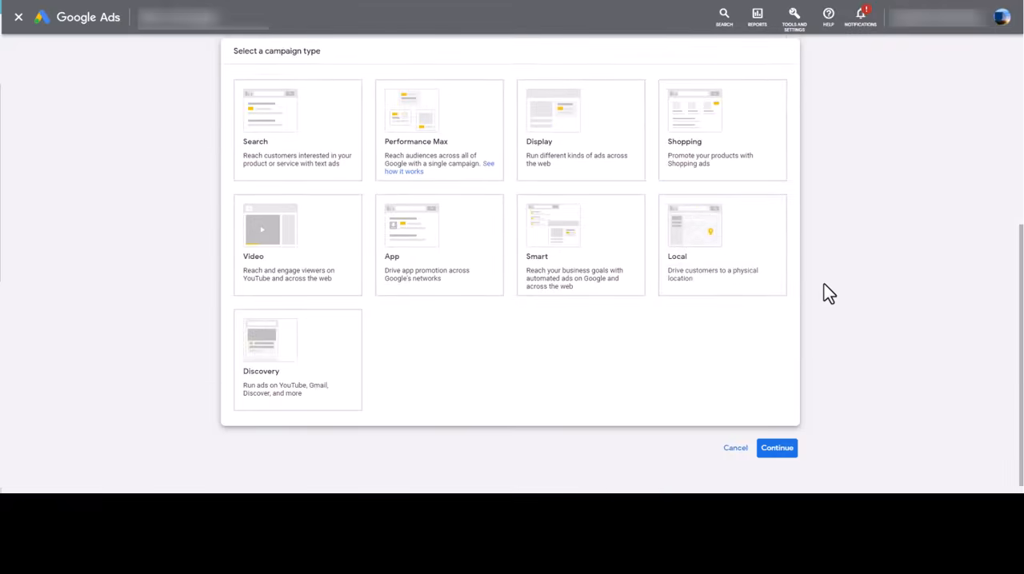
scroll(828, 294, "up", 4)
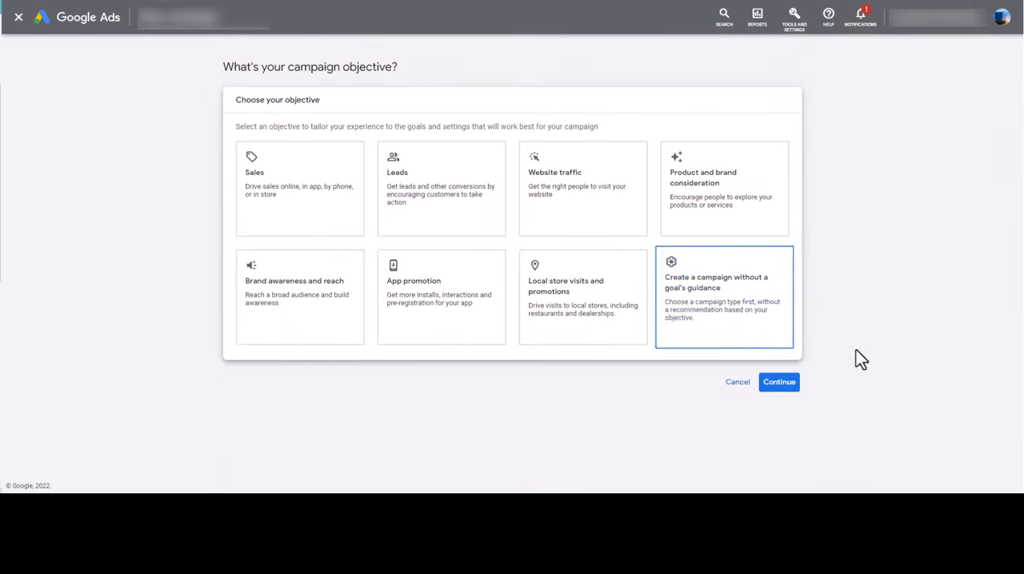
left_click(713, 322)
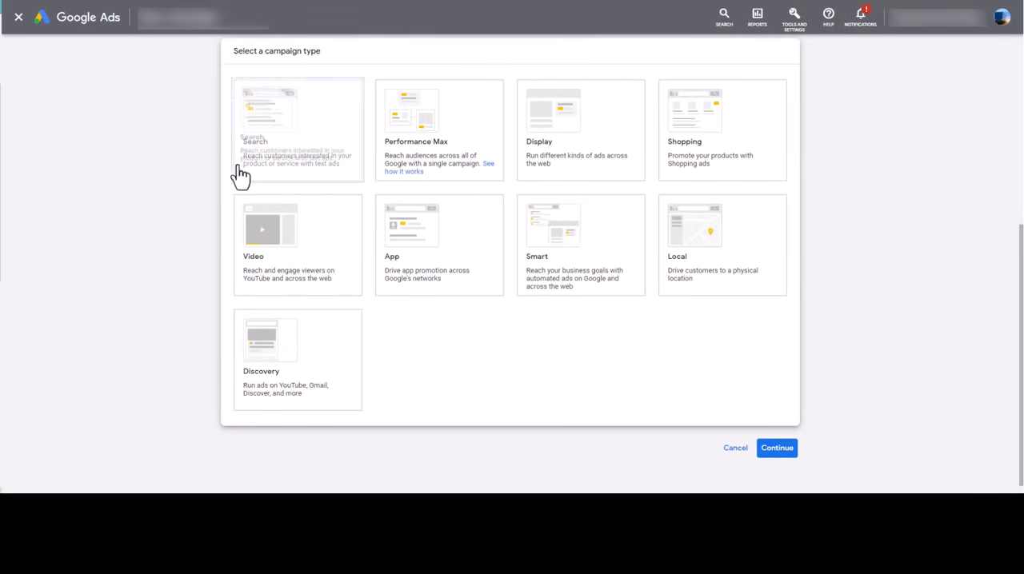
Revisit the campaign objectives, choose Search as the campaign type and view the conversion goals
left_click(320, 164)
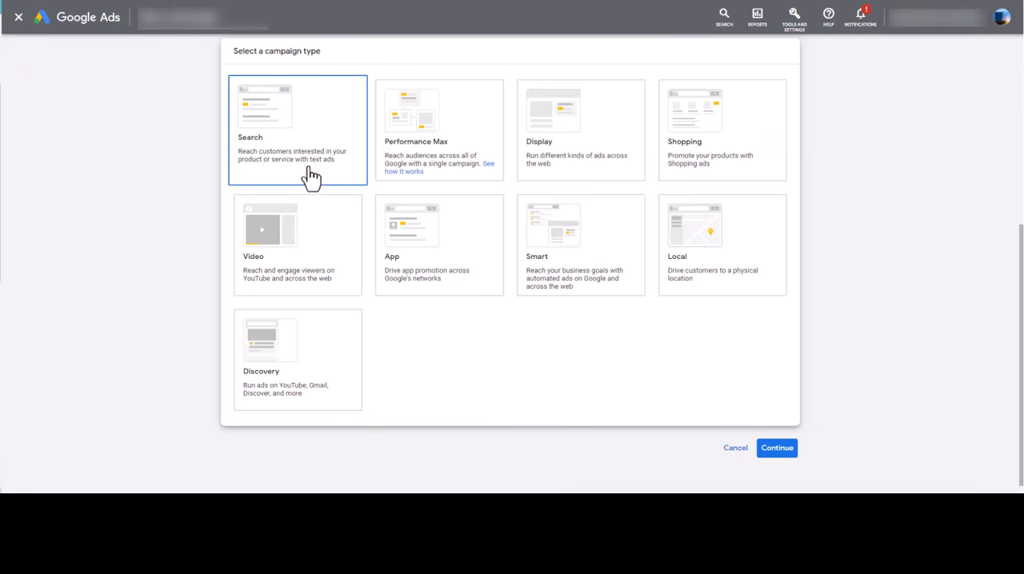
scroll(429, 312, "up", 4)
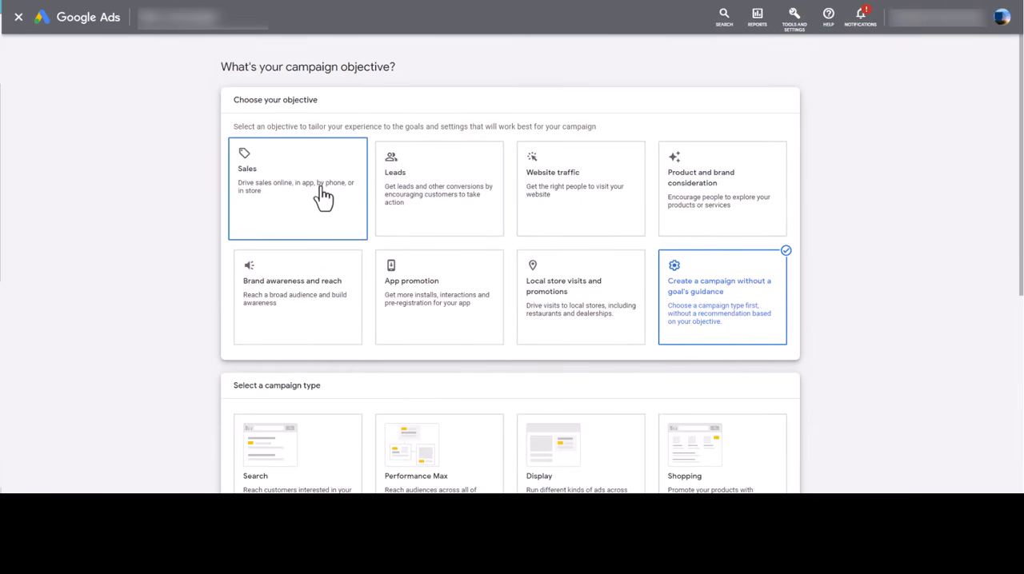
scroll(764, 304, "down", 1)
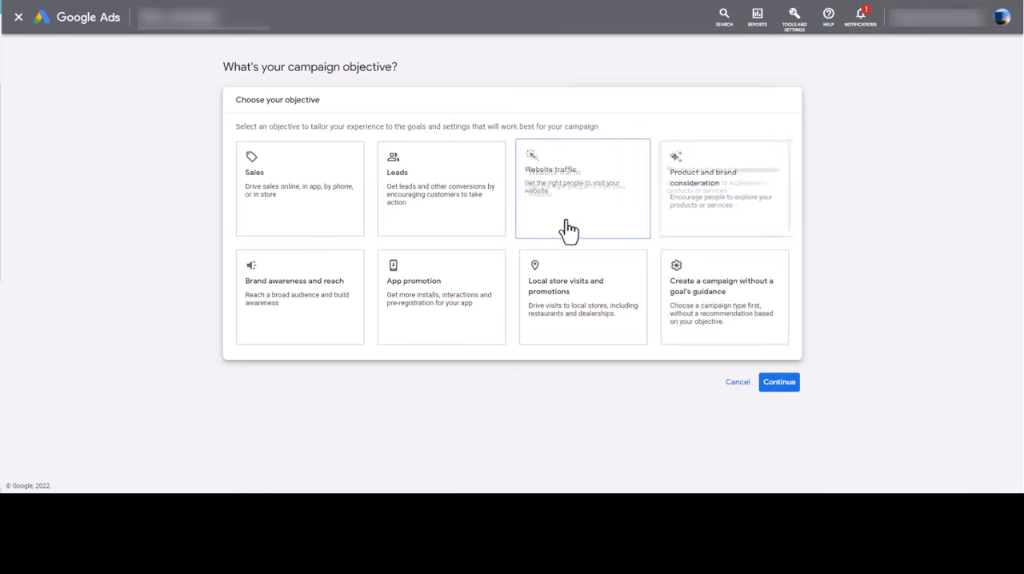
left_click(766, 312)
scroll(640, 325, "down", 3)
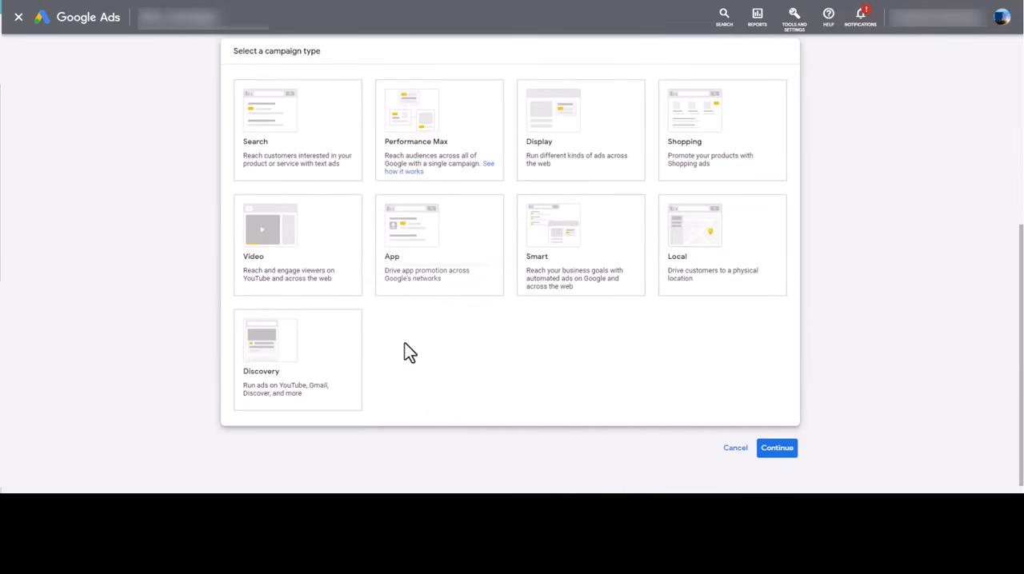
left_click(326, 177)
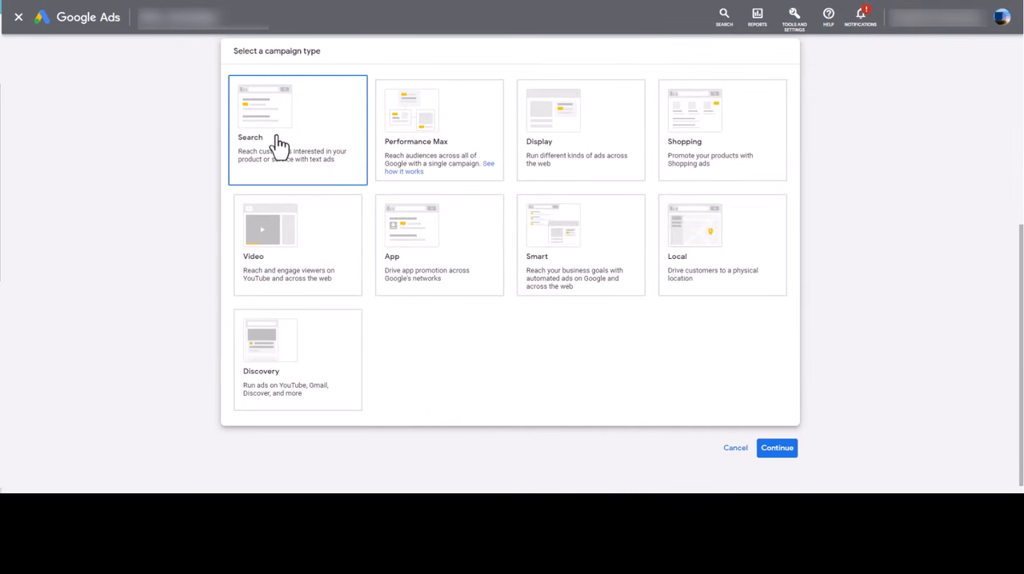
scroll(280, 144, "down", 3)
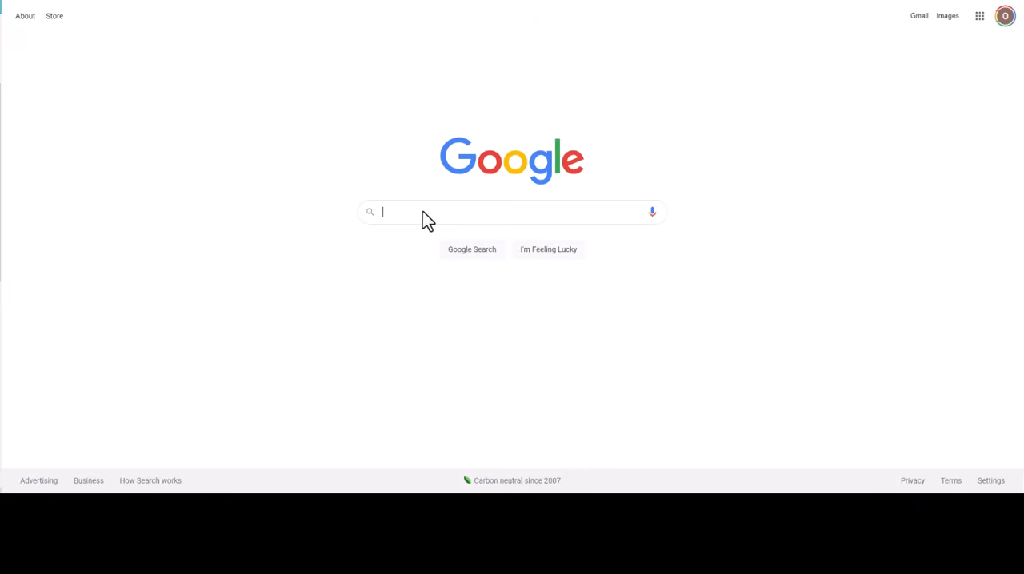
Switch to the Google home page and enter "freight rates" as the search query
left_click(427, 212)
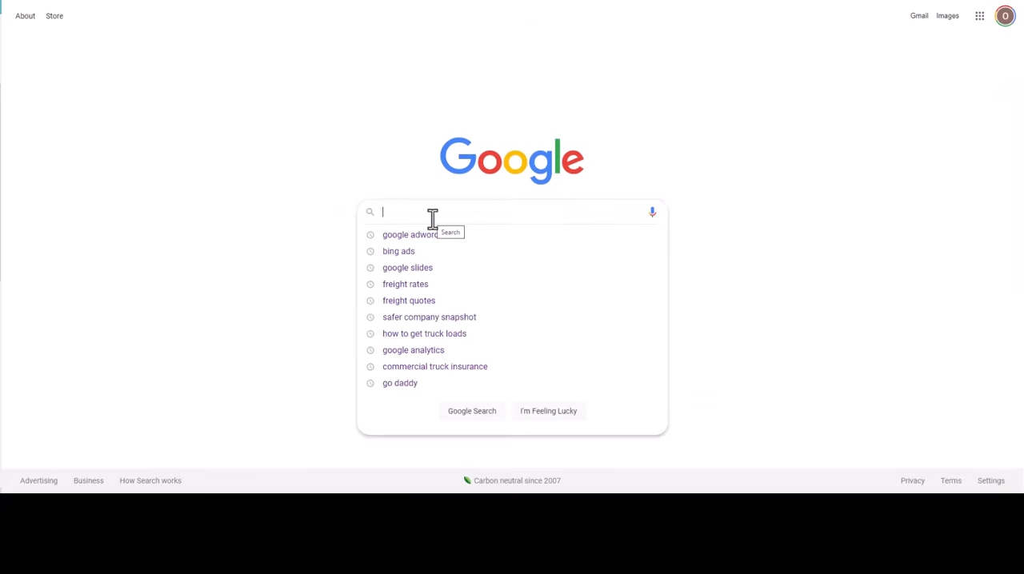
type("freight rates")
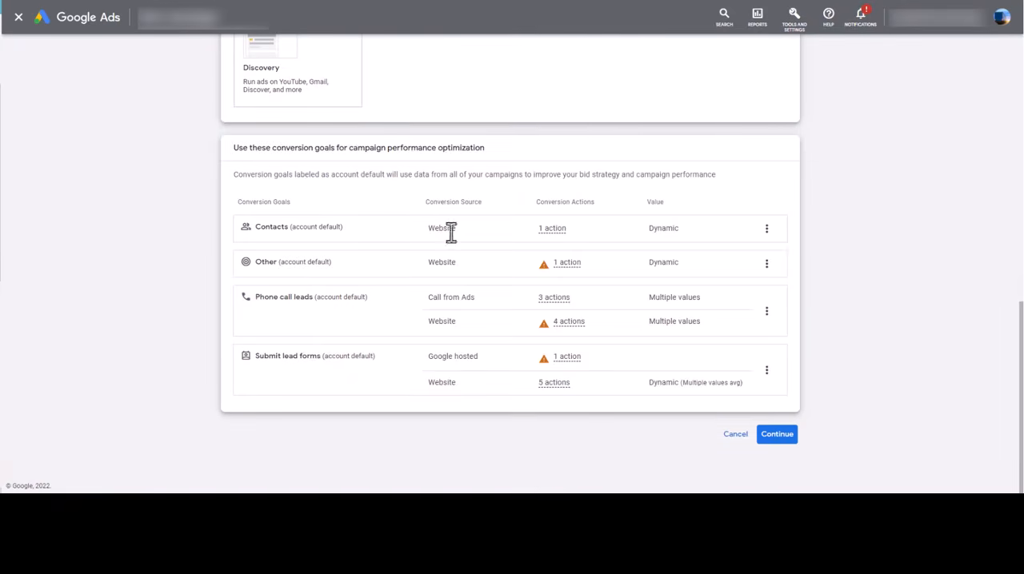
Return to the campaign setup in Google Ads and deselect the Search campaign type
scroll(672, 361, "up", 4)
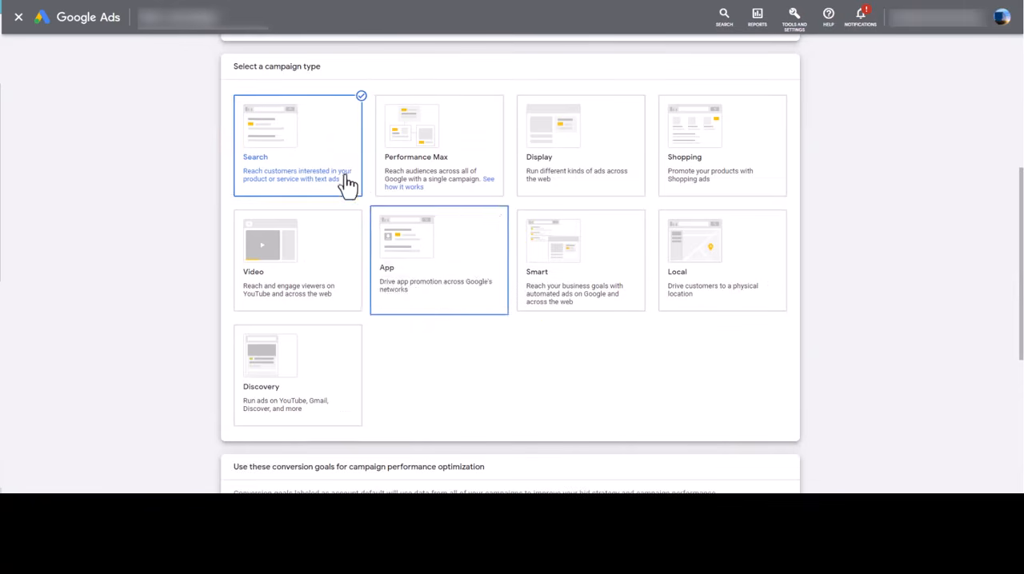
left_click(307, 157)
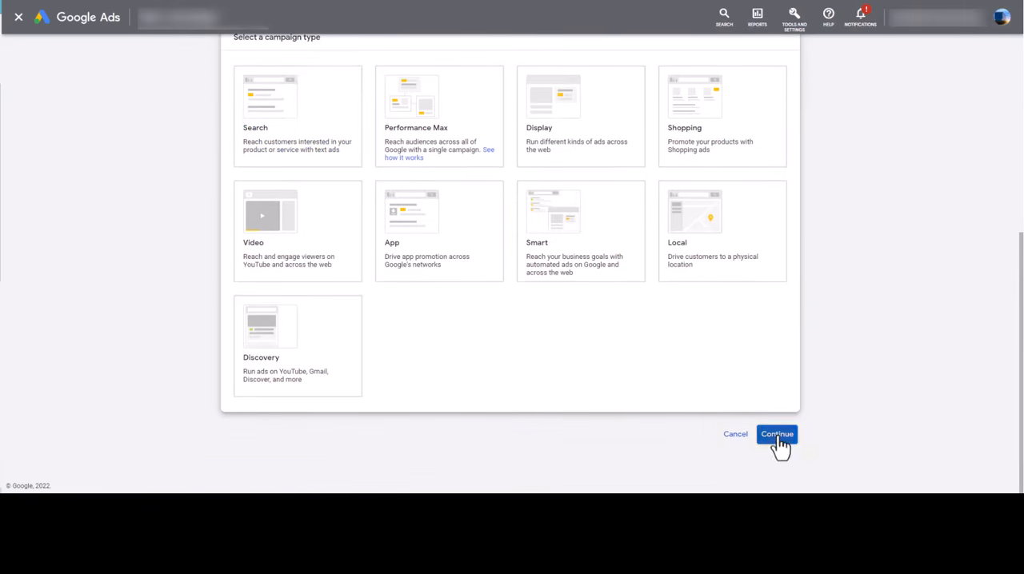
Choose Search as the campaign type, look over the conversion goals and proceed with the account defaults
left_click(778, 449)
left_click(290, 156)
scroll(544, 304, "down", 4)
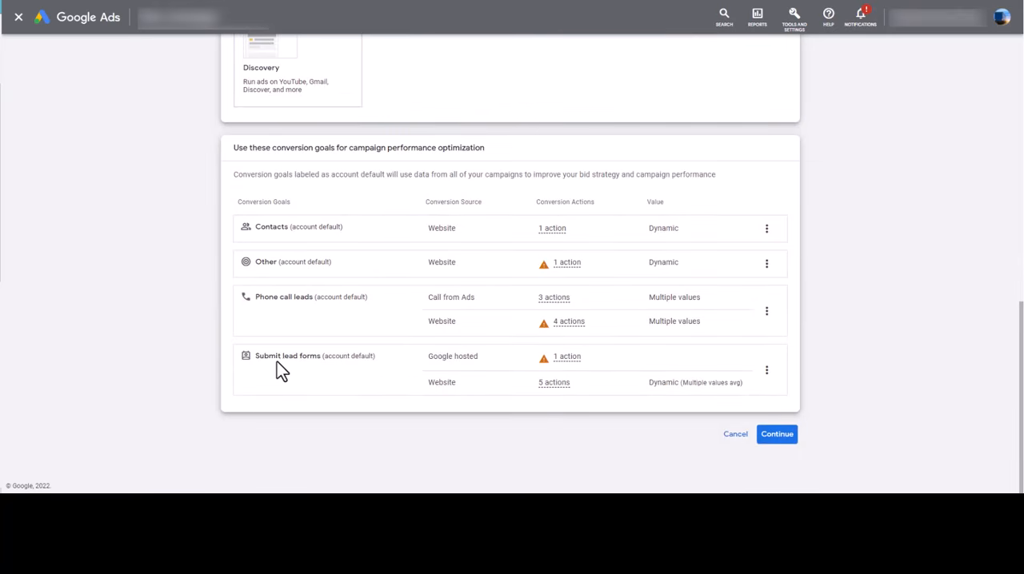
mouse_move(351, 360)
left_mouse_down()
mouse_move(313, 358)
mouse_move(355, 302)
mouse_move(349, 342)
left_mouse_up()
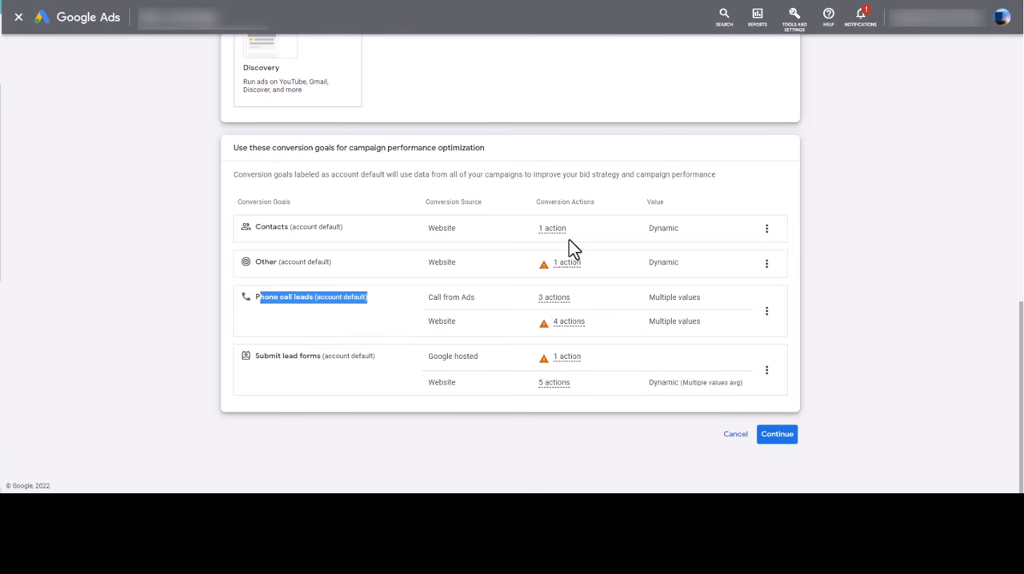
left_click(788, 437)
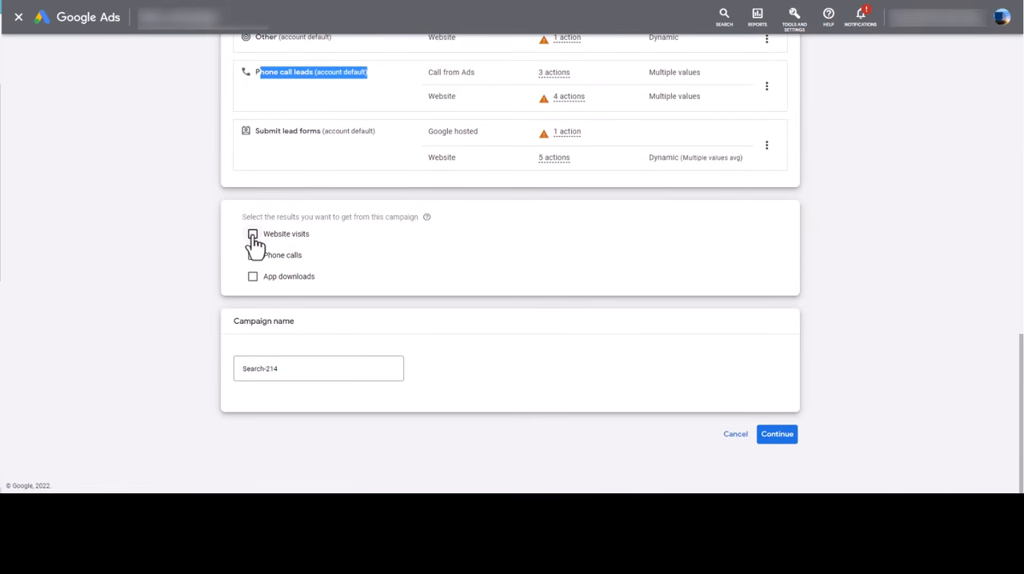
left_click(253, 237)
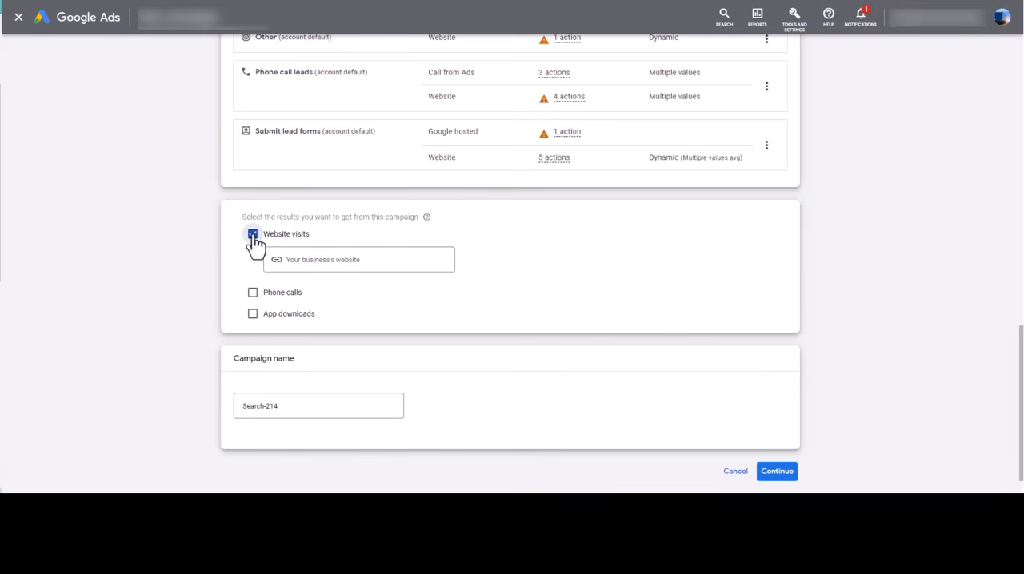
left_click(253, 295)
left_click(405, 319)
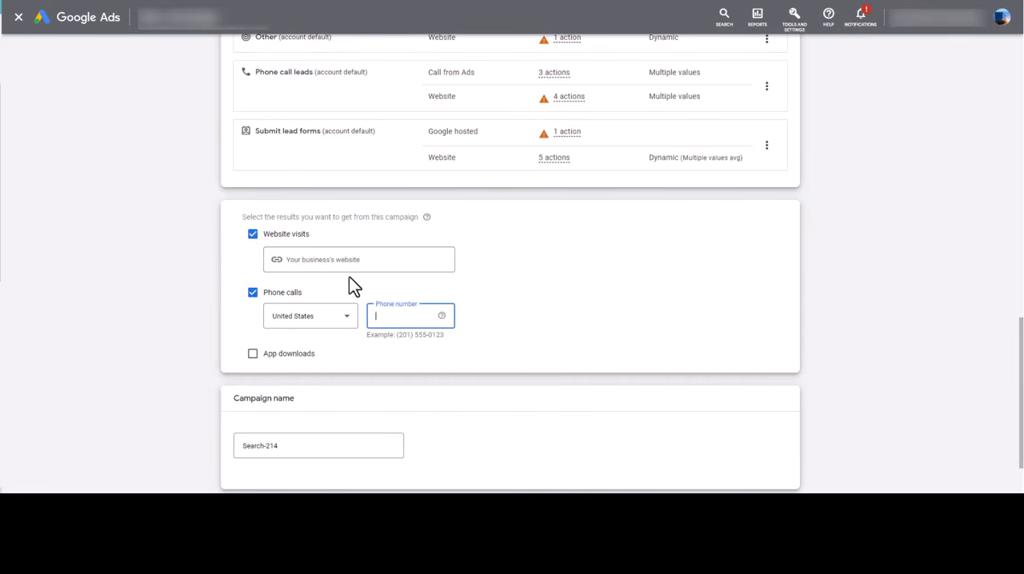
left_click(321, 256)
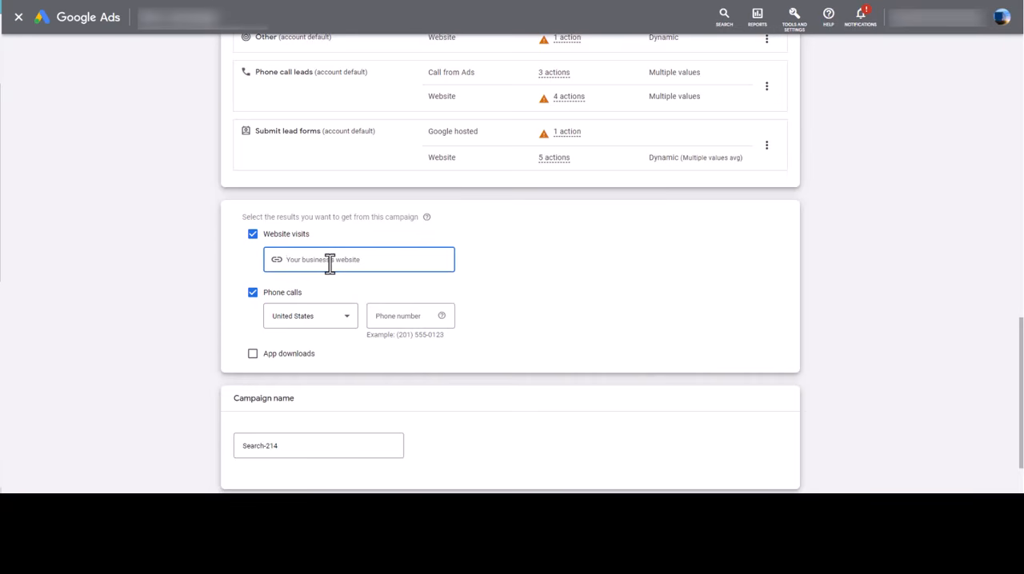
type("freightquotes.com")
key("BackSpace")
key("BackSpace")
key("BackSpace")
key("BackSpace")
key("BackSpace")
key("BackSpace")
key("BackSpace")
key("BackSpace")
key("BackSpace")
key("BackSpace")
key("BackSpace")
key("BackSpace")
key("BackSpace")
key("BackSpace")
key("BackSpace")
key("BackSpace")
key("BackSpace")
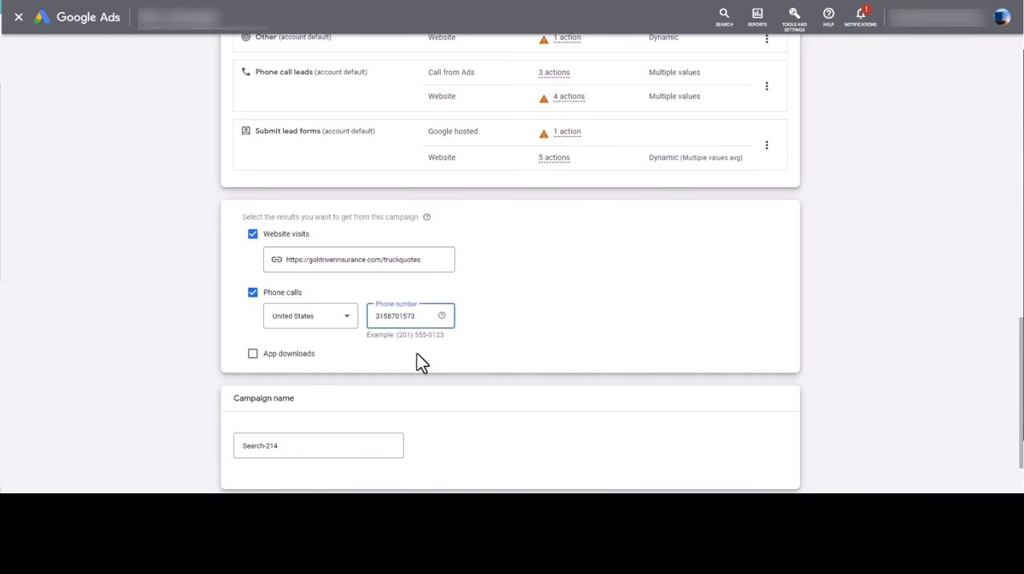
scroll(330, 374, "down", 2)
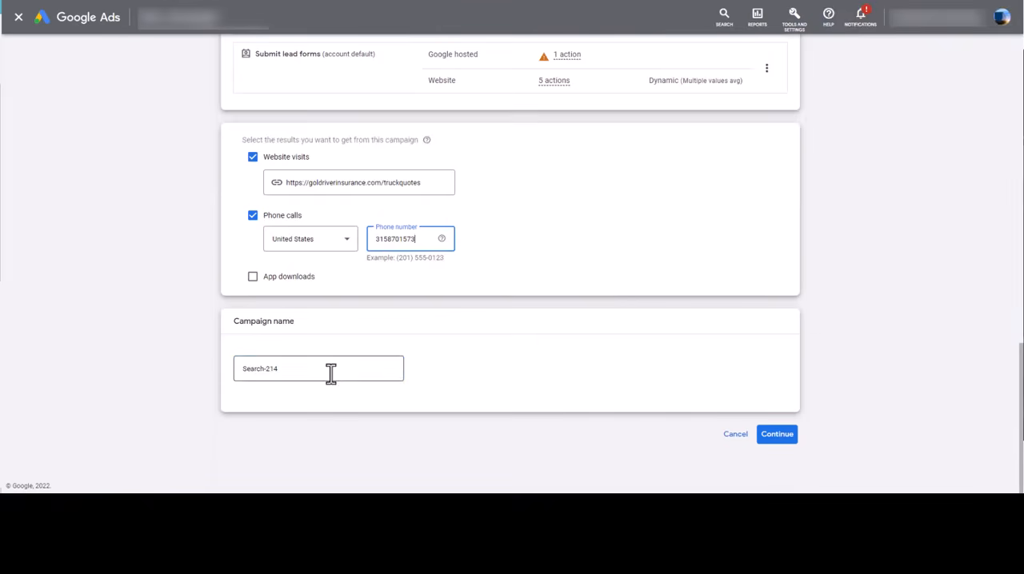
Rename the campaign as "Freight Quotes"
left_click_drag(331, 373, 239, 376)
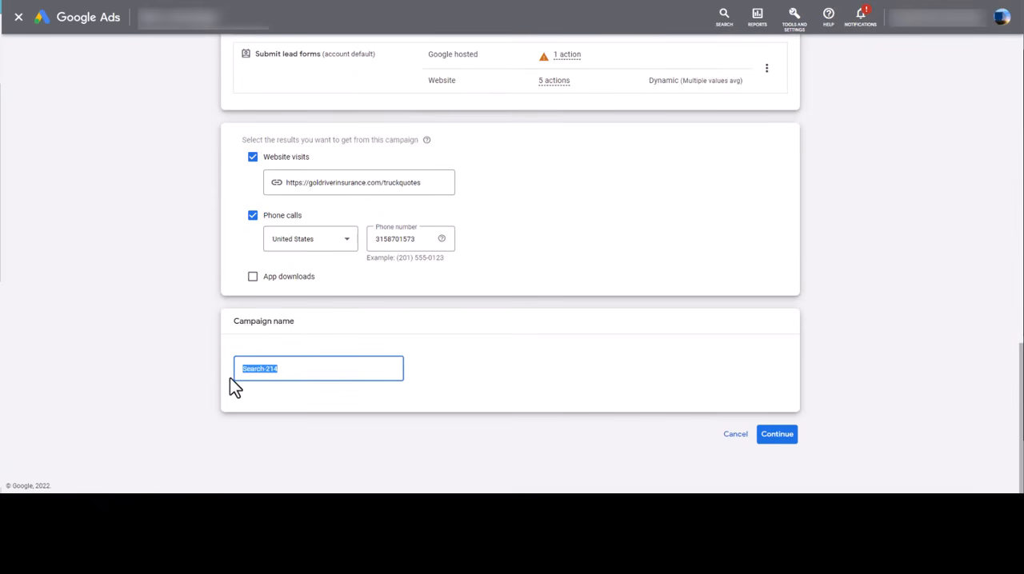
type("Fhipping Vom")
key("BackSpace")
key("BackSpace")
key("BackSpace")
key("BackSpace")
key("BackSpace")
key("BackSpace")
key("BackSpace")
key("BackSpace")
key("BackSpace")
key("BackSpace")
type("reight Quote")
key("BackSpace")
type("a")
key("BackSpace")
type("s")
Proceed to the budget and bidding settings and set the average daily budget to $25
left_click(777, 435)
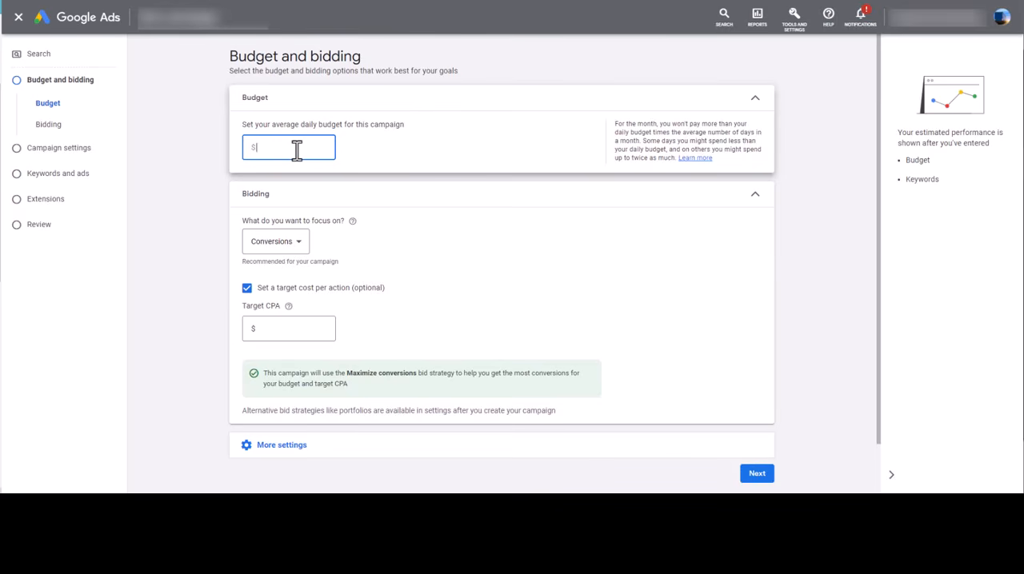
type("25")
left_click(804, 318)
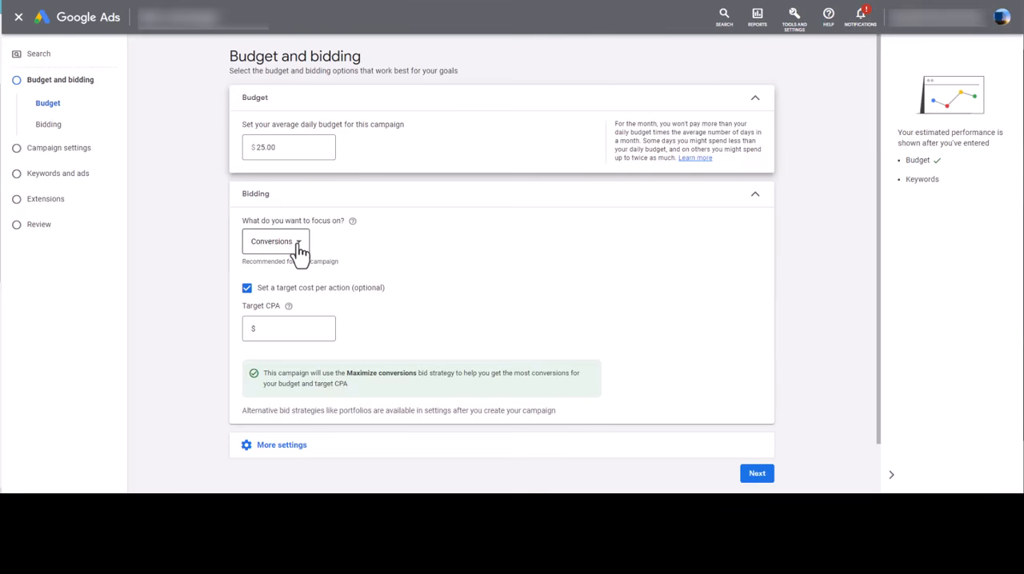
Turn off the target cost per action and switch the bidding focus to Clicks
left_click(292, 331)
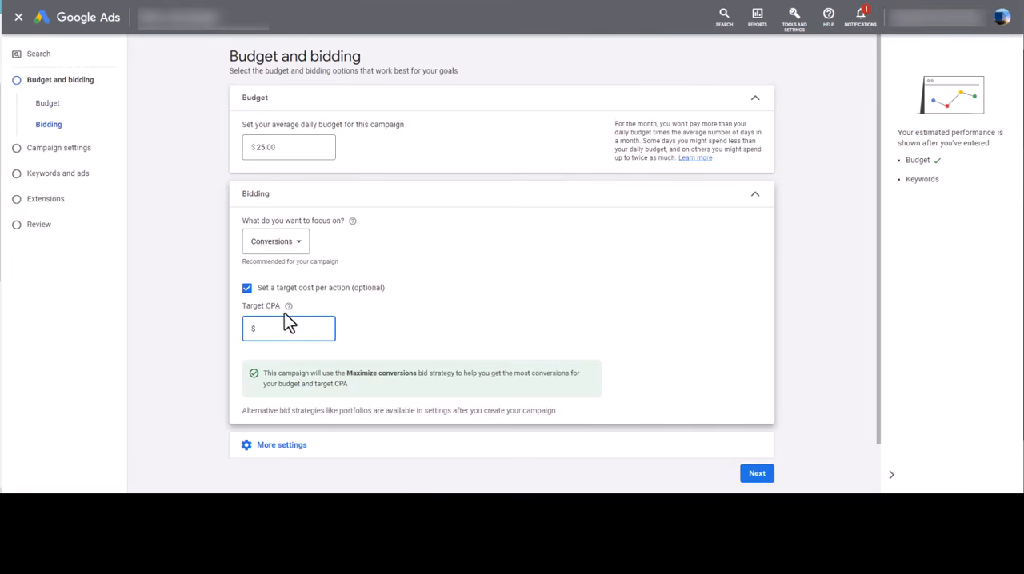
scroll(293, 302, "down", 1)
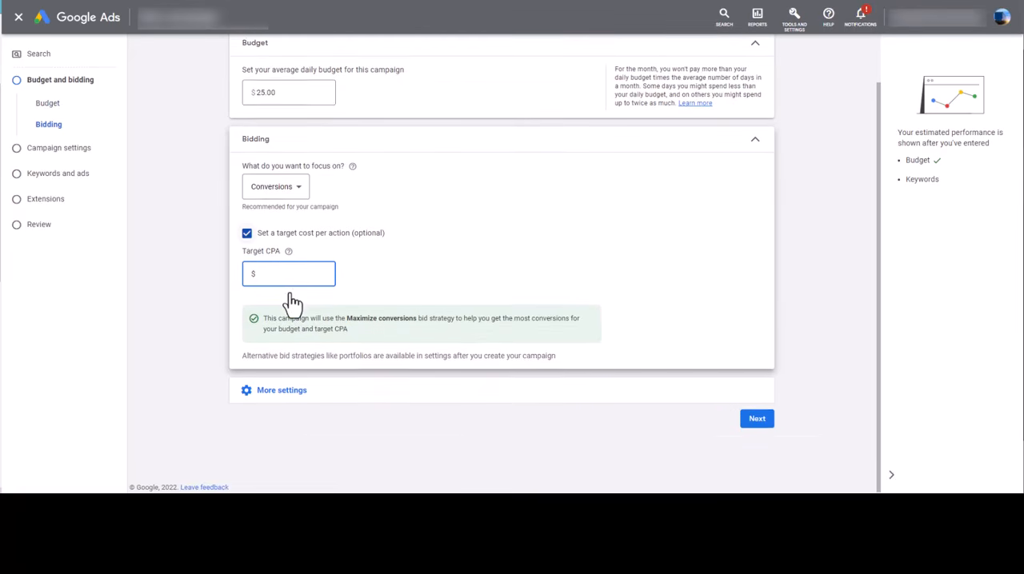
left_click_drag(281, 250, 248, 251)
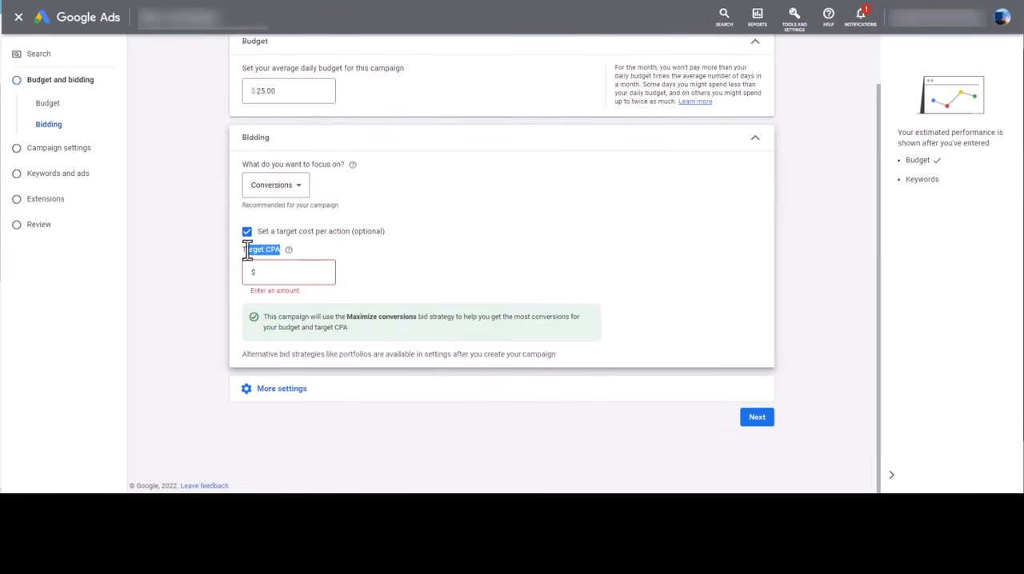
left_click(246, 231)
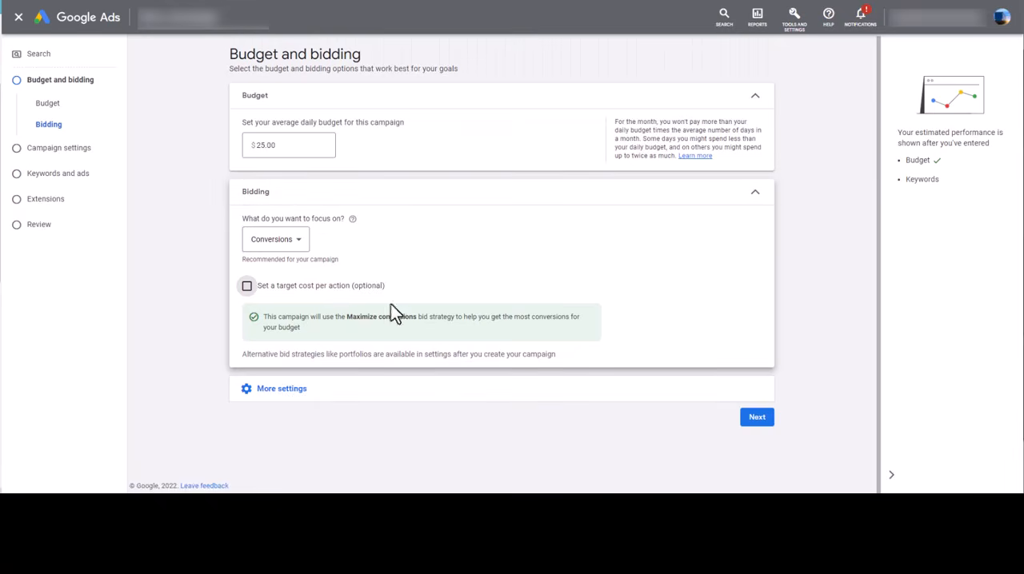
left_click(297, 244)
left_click(296, 312)
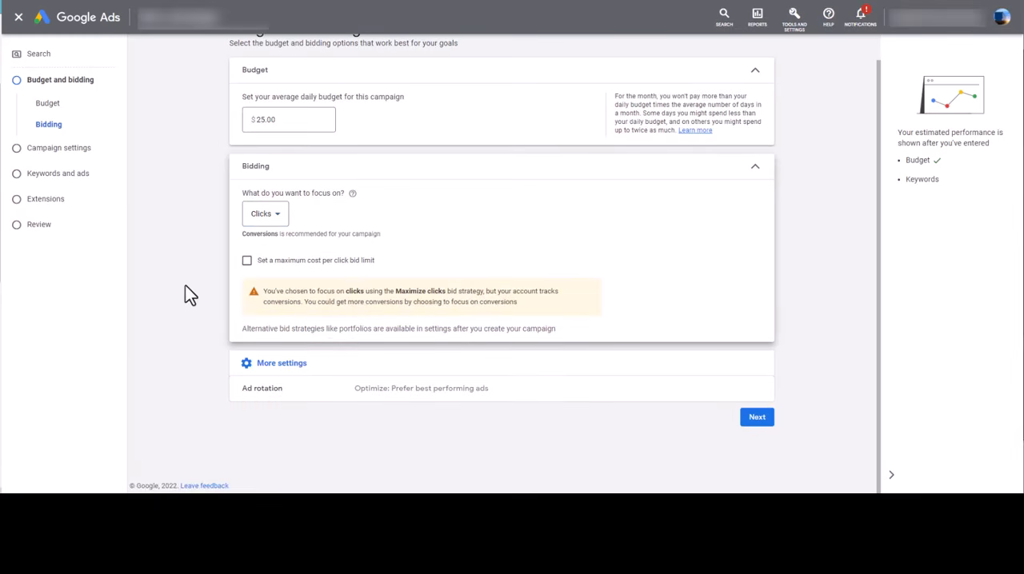
Switch the bidding focus to Conversions with a target CPA of $25
left_click(286, 220)
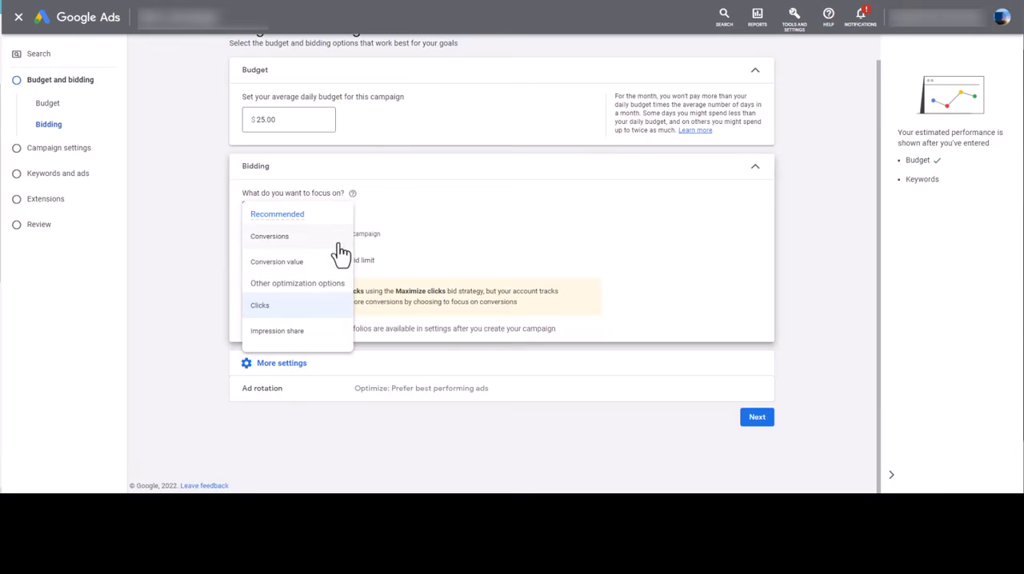
left_click(339, 245)
left_click(278, 300)
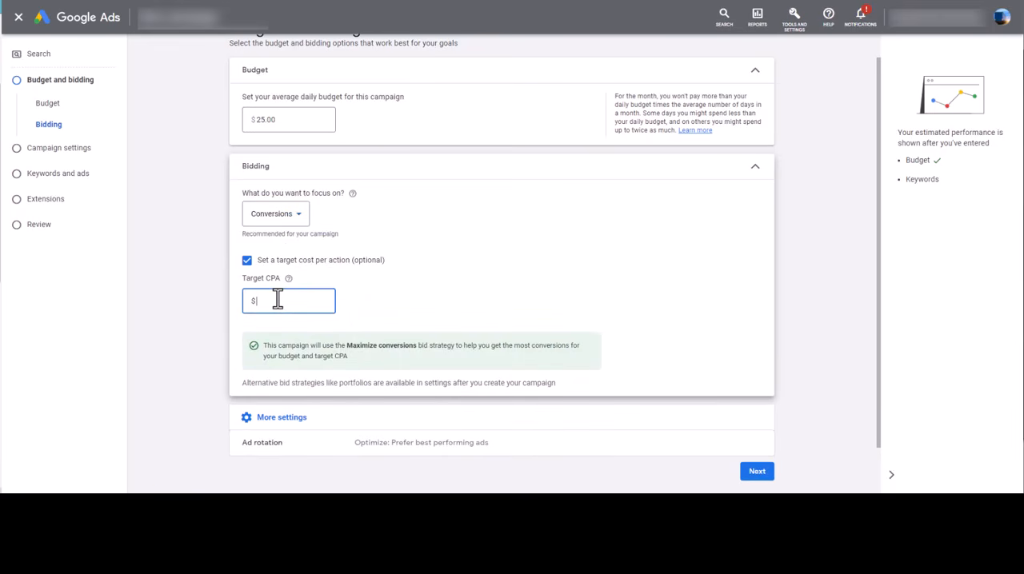
type("25")
left_click(420, 293)
left_click(312, 301)
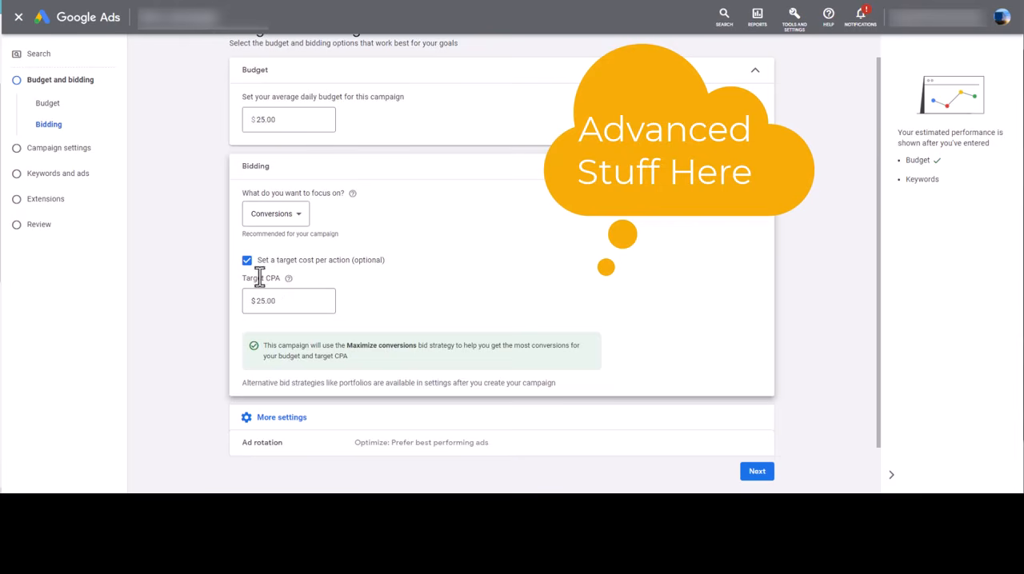
left_click_drag(251, 278, 280, 281)
left_click(446, 297)
left_click_drag(311, 305, 258, 312)
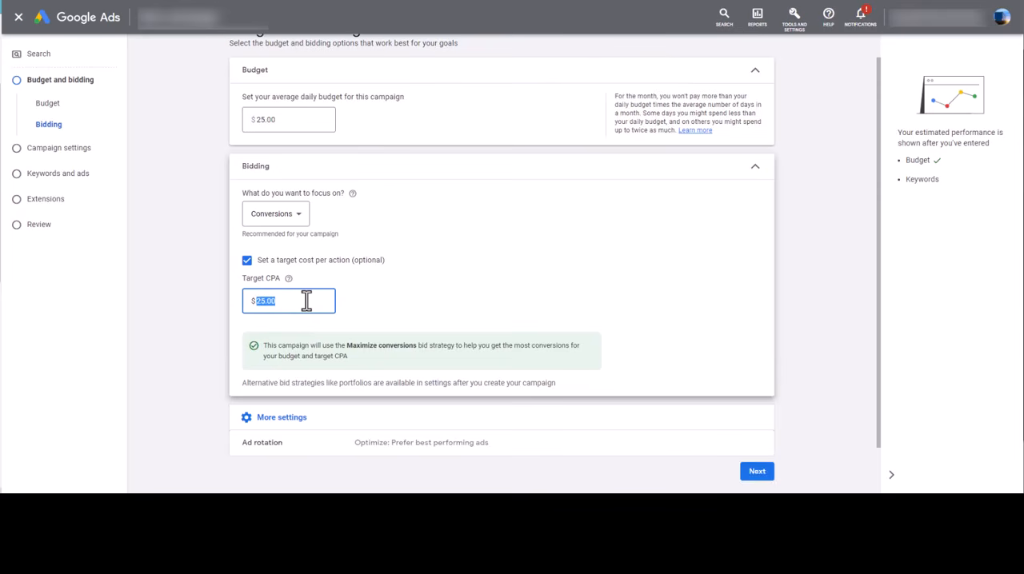
Set the bidding focus to Clicks with a maximum cost per click bid limit of $4.00
left_click(302, 220)
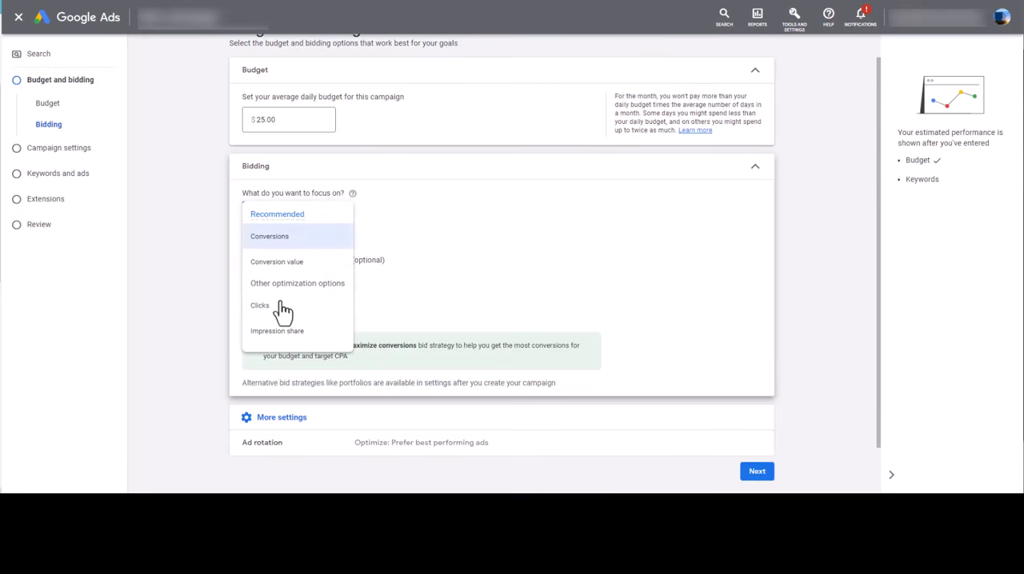
left_click(284, 311)
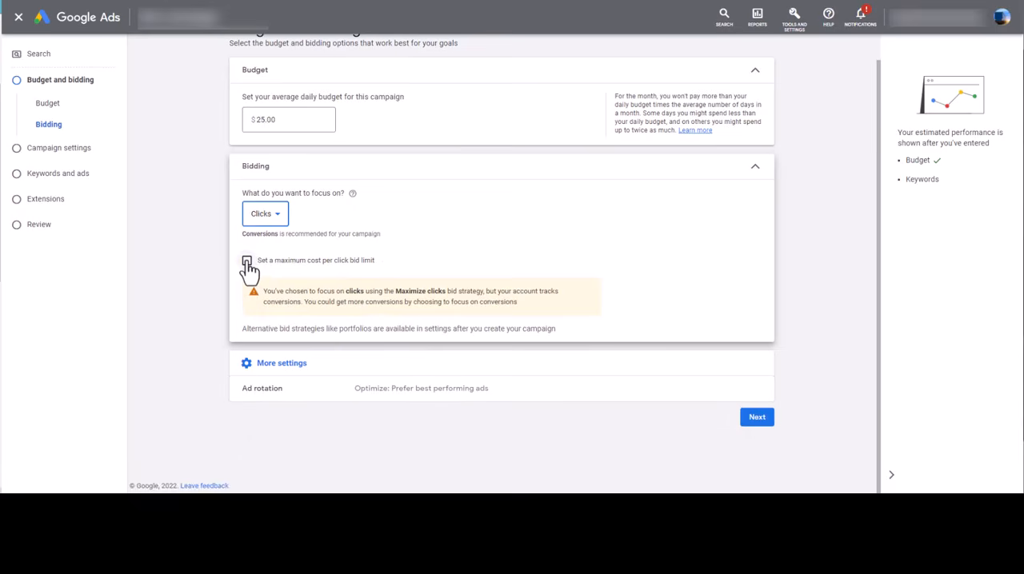
left_click(247, 262)
left_click(288, 301)
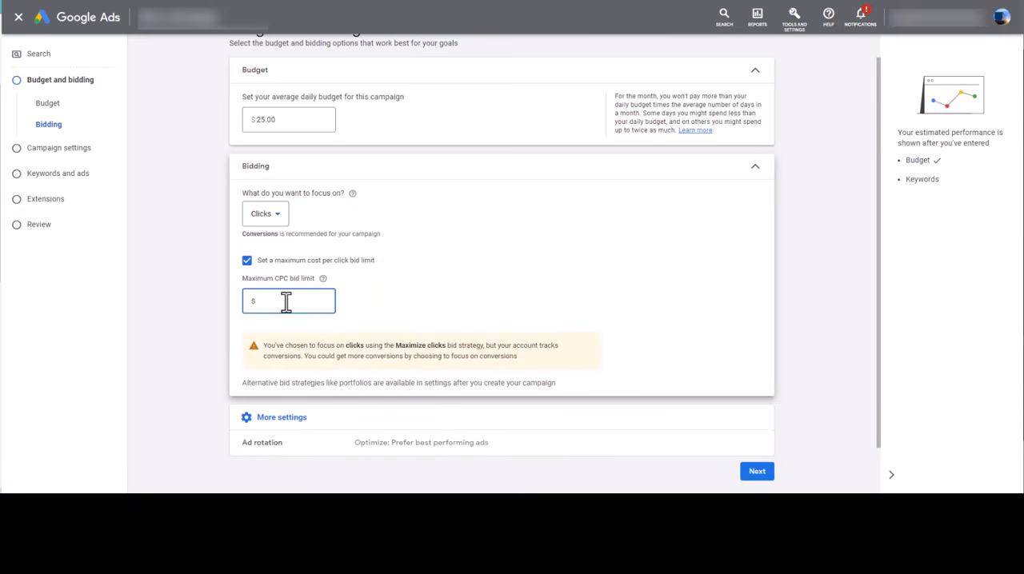
type("4.00")
left_click(167, 332)
Compare the ad rotation options, settle on "Optimize: Prefer best performing ads" and proceed past budget and bidding
scroll(331, 404, "down", 1)
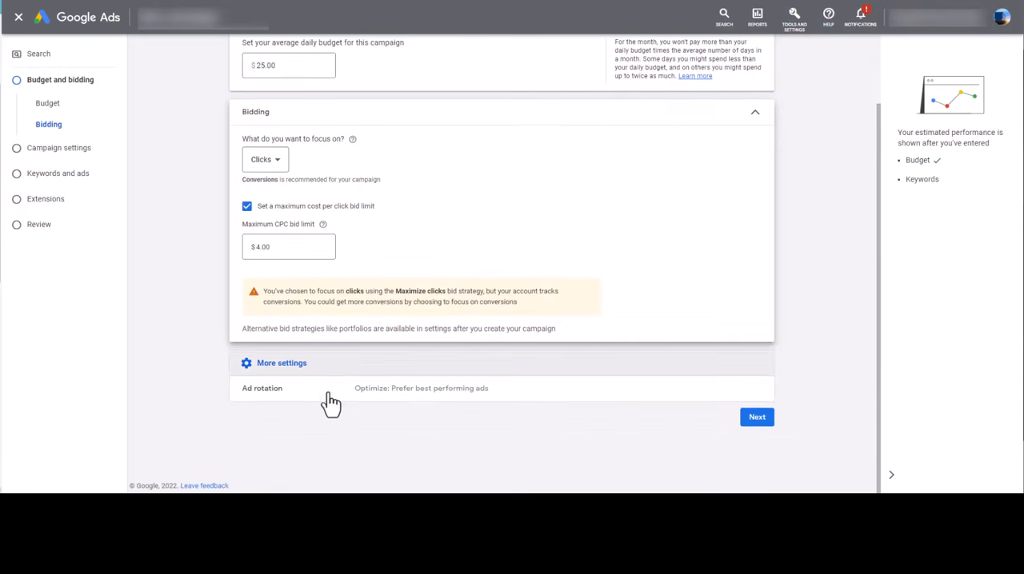
left_click(310, 397)
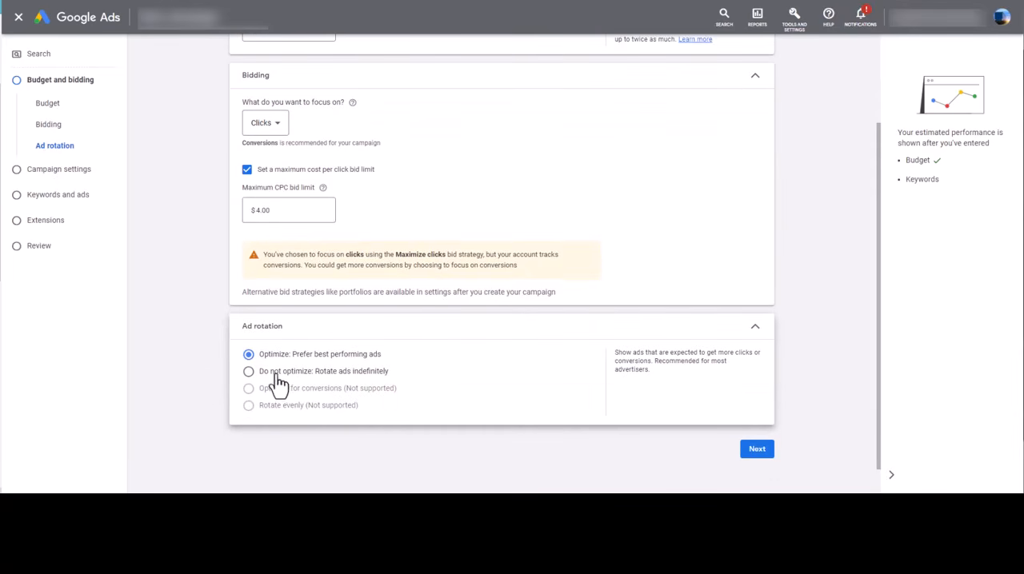
left_click(248, 371)
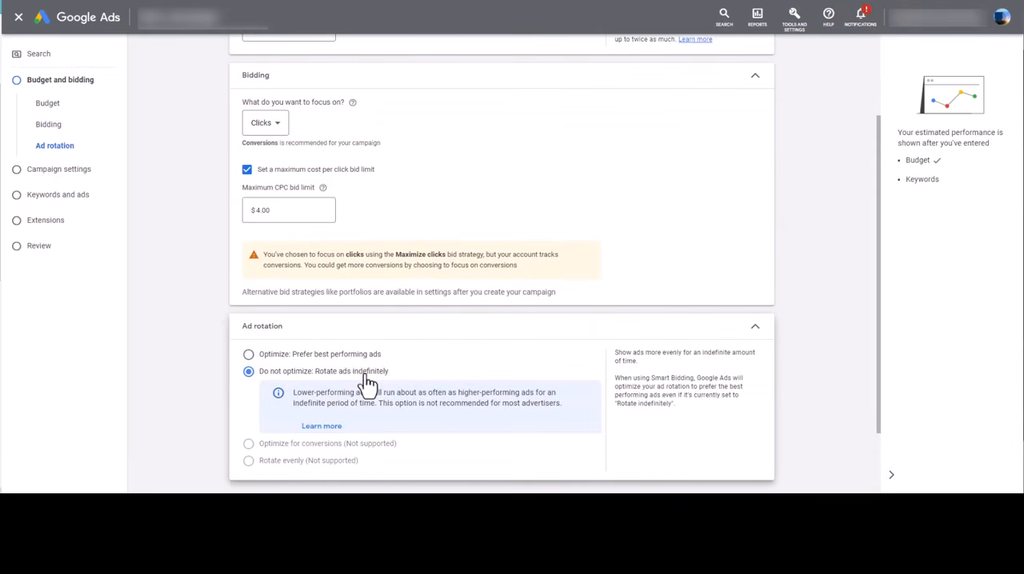
scroll(833, 345, "down", 1)
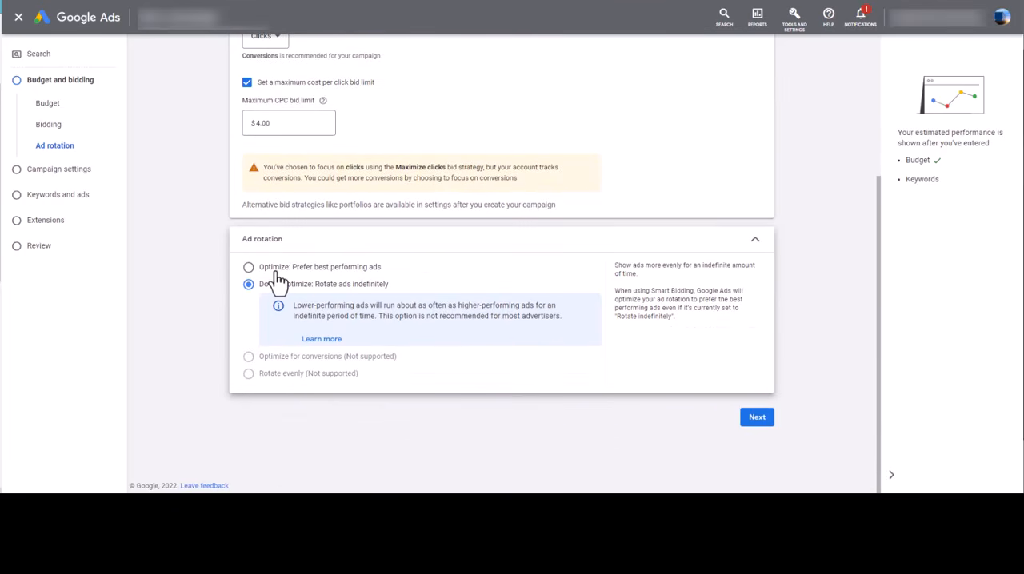
left_click(320, 274)
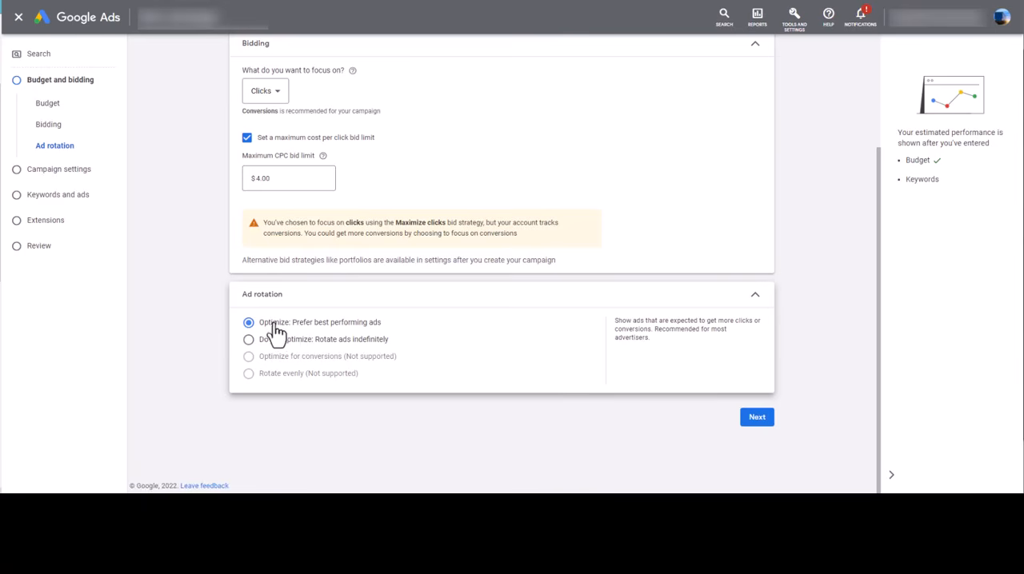
left_click(293, 343)
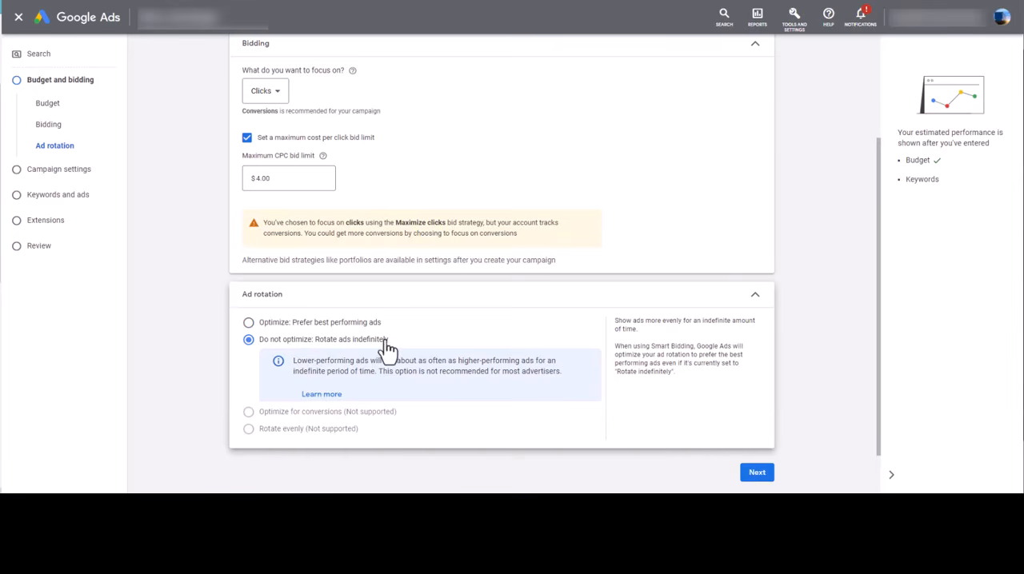
left_click(311, 325)
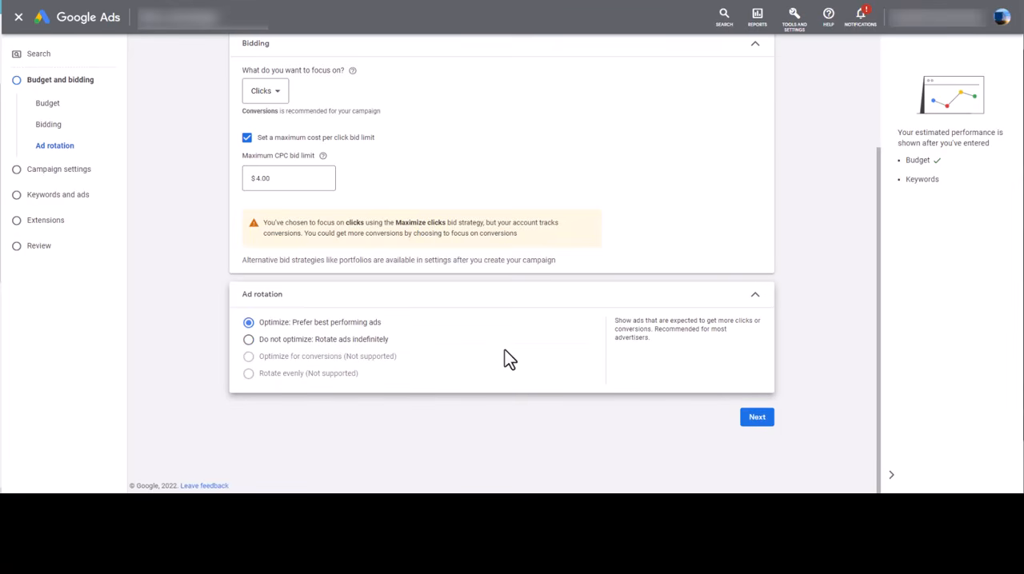
left_click(760, 424)
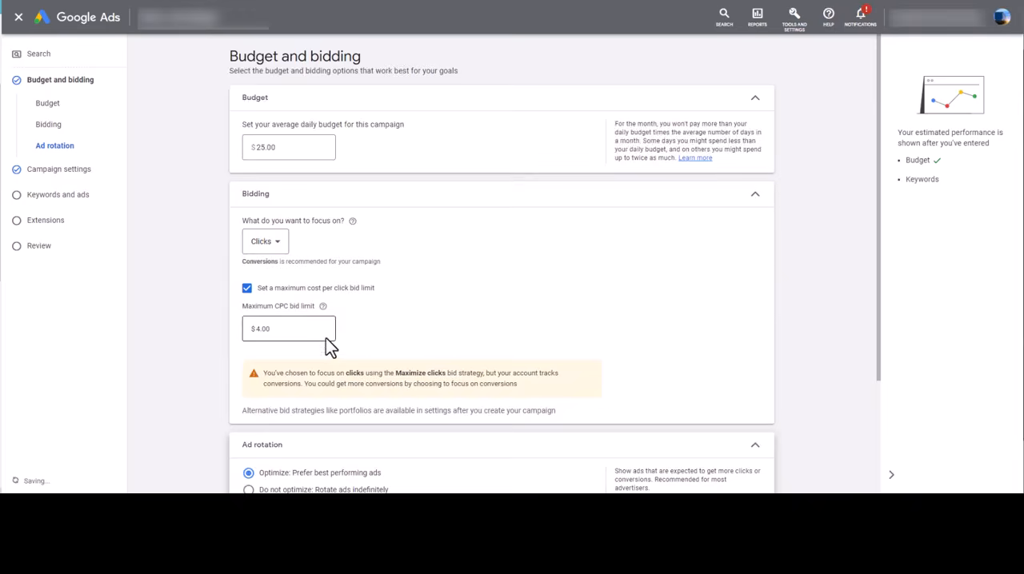
Review the difference between preferring best performing ads and rotating ads indefinitely in the ad rotation settings
scroll(332, 336, "down", 2)
left_click_drag(392, 324, 299, 323)
left_click_drag(403, 340, 316, 341)
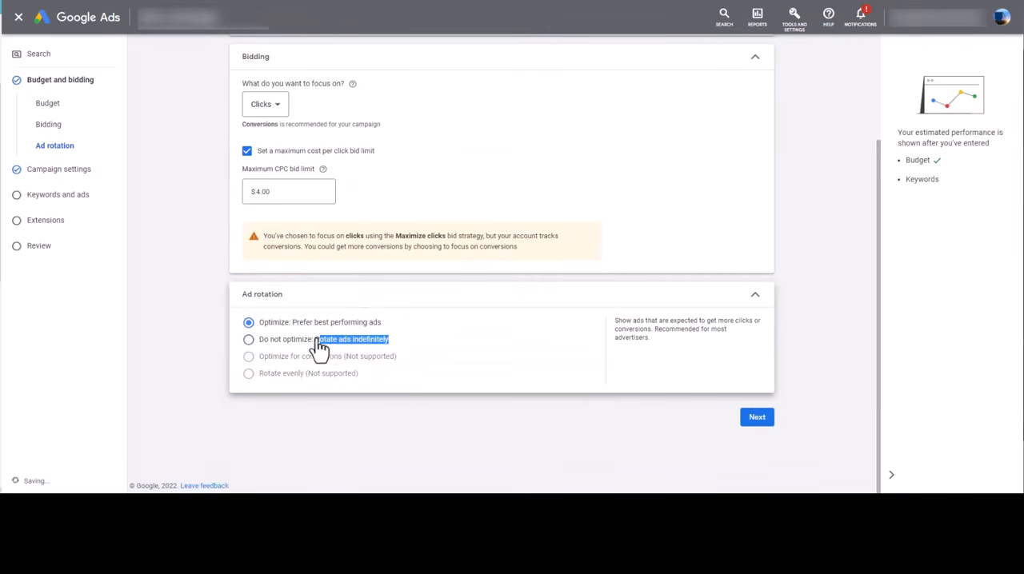
left_click(364, 491)
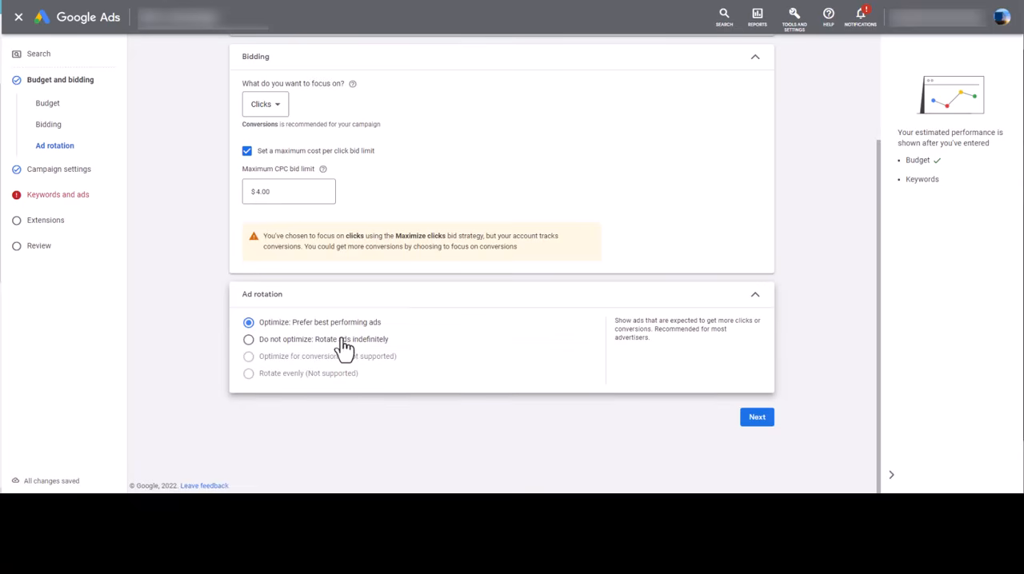
left_click_drag(381, 324, 295, 324)
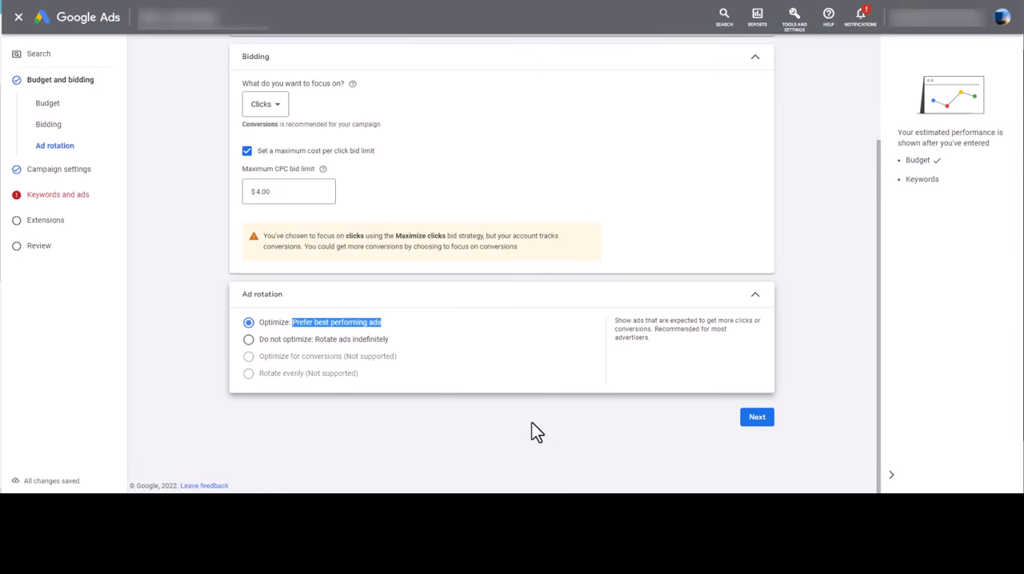
left_click(499, 452)
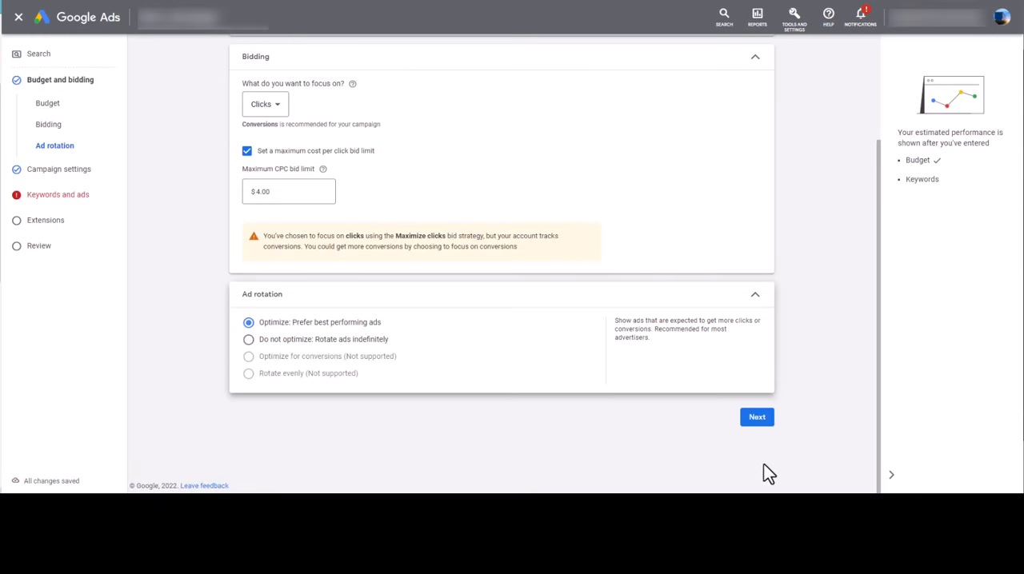
Continue to the campaign settings and target the state of Florida, United States, as a custom location
left_click(756, 419)
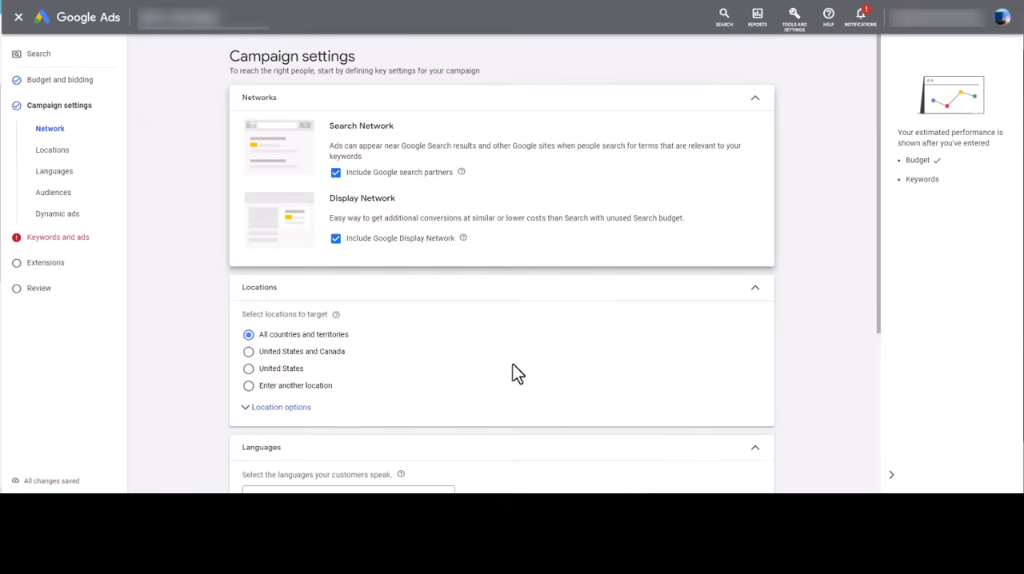
left_click(272, 408)
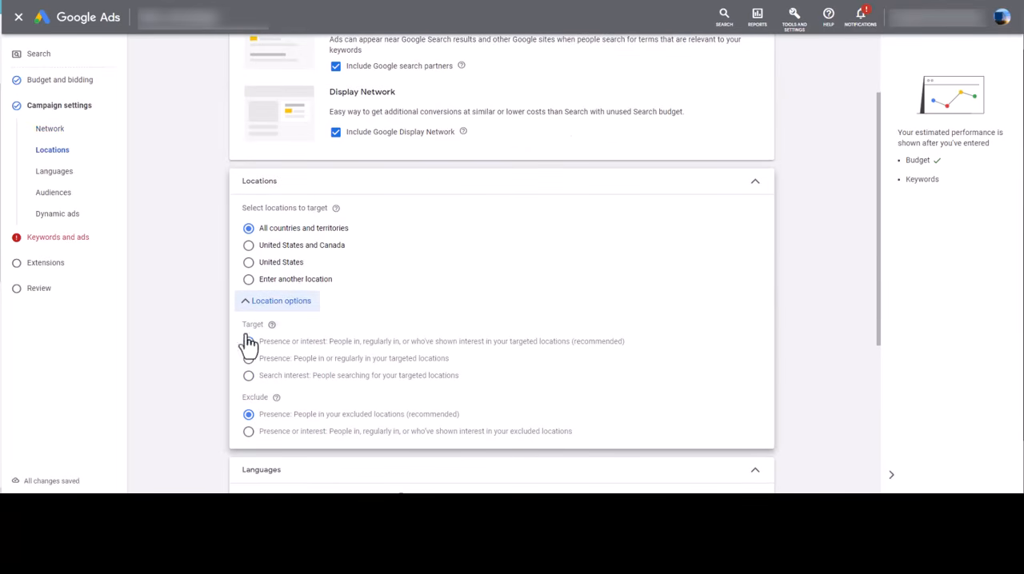
left_click(320, 280)
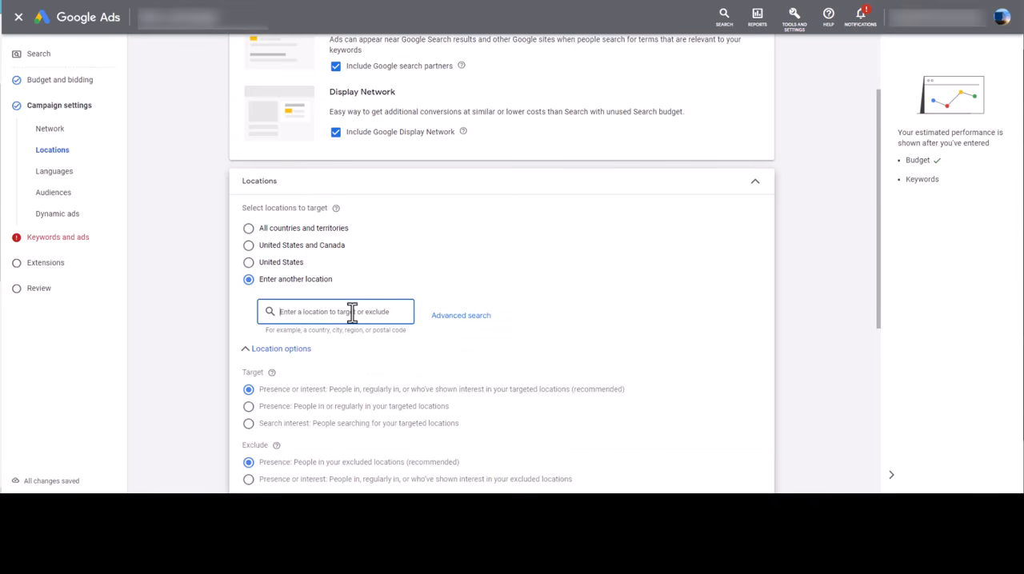
type("T")
key("BackSpace")
type("Florida")
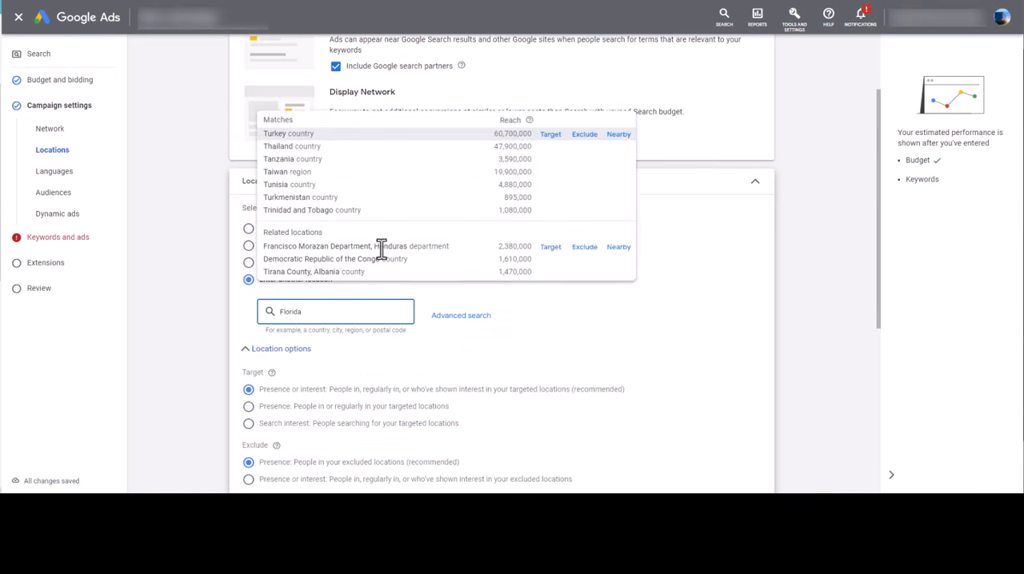
left_click(551, 114)
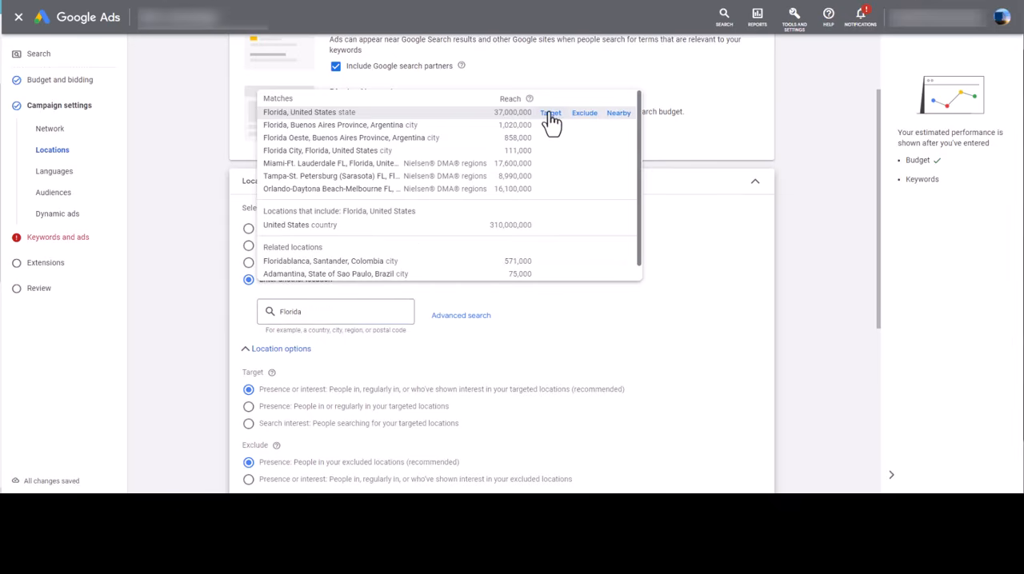
Review the networks, the location target and exclude options, and the list of available customer languages
scroll(219, 377, "down", 2)
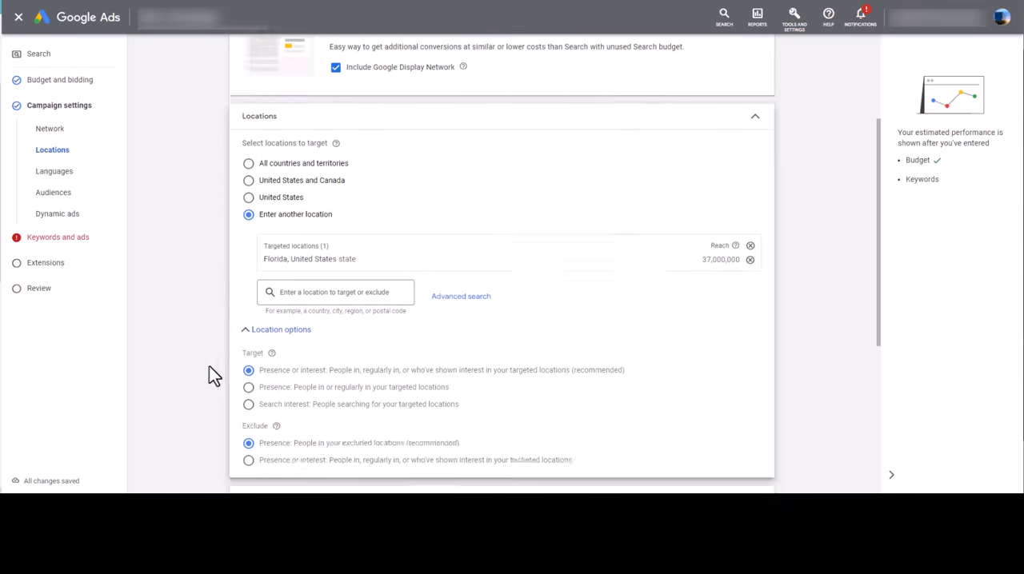
scroll(192, 309, "down", 2)
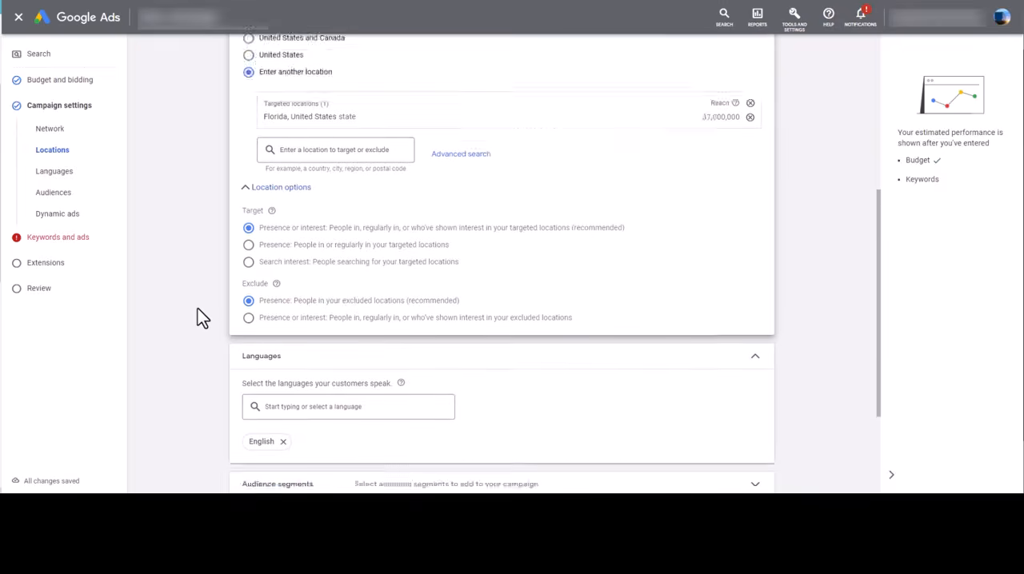
scroll(200, 310, "up", 5)
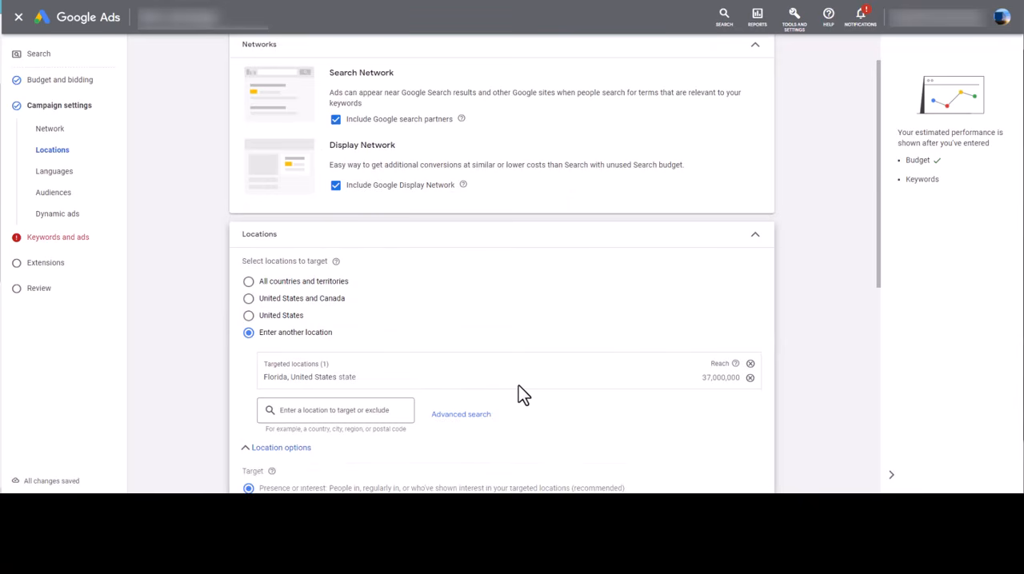
scroll(356, 308, "down", 2)
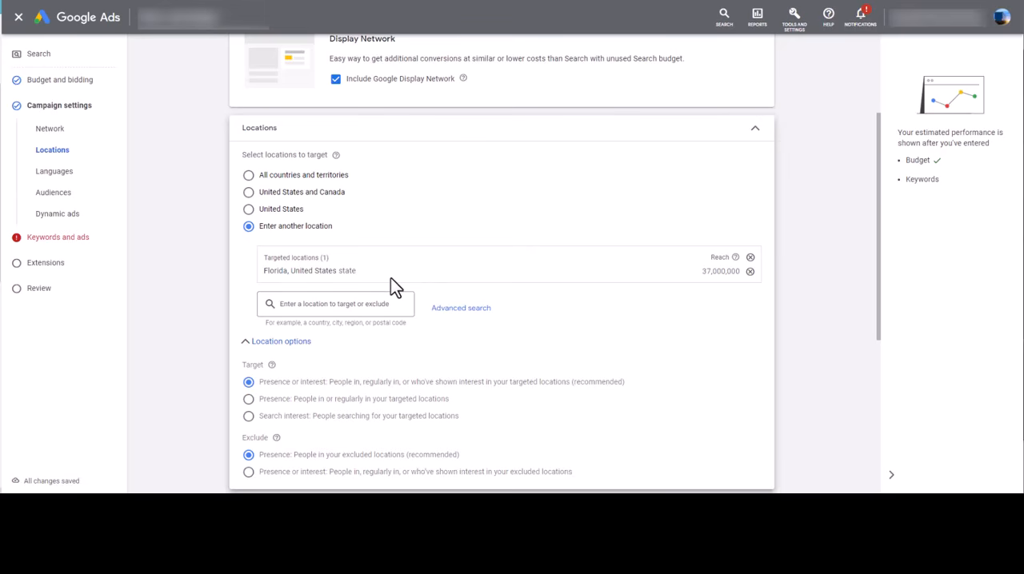
scroll(390, 284, "down", 3)
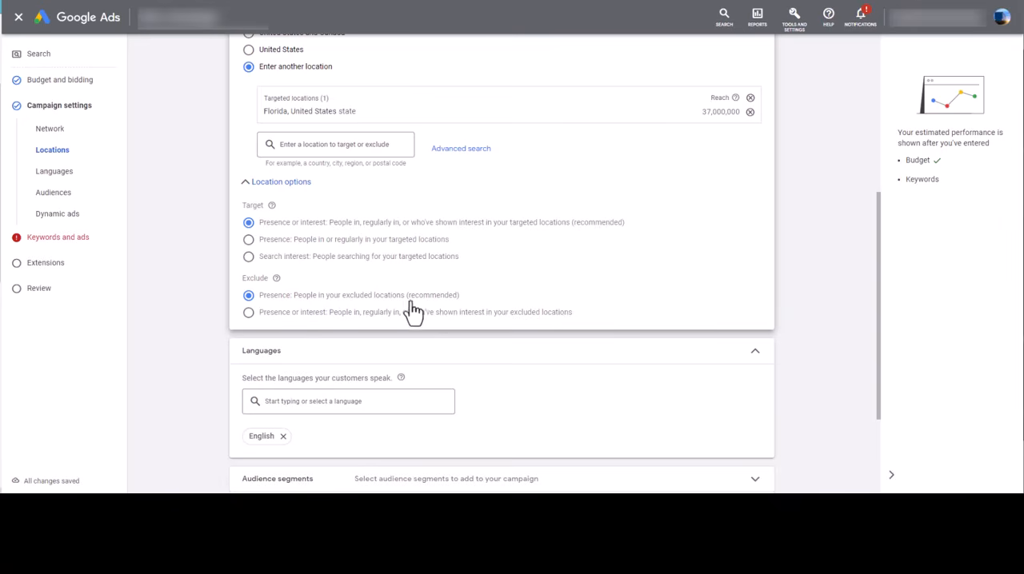
scroll(589, 312, "down", 3)
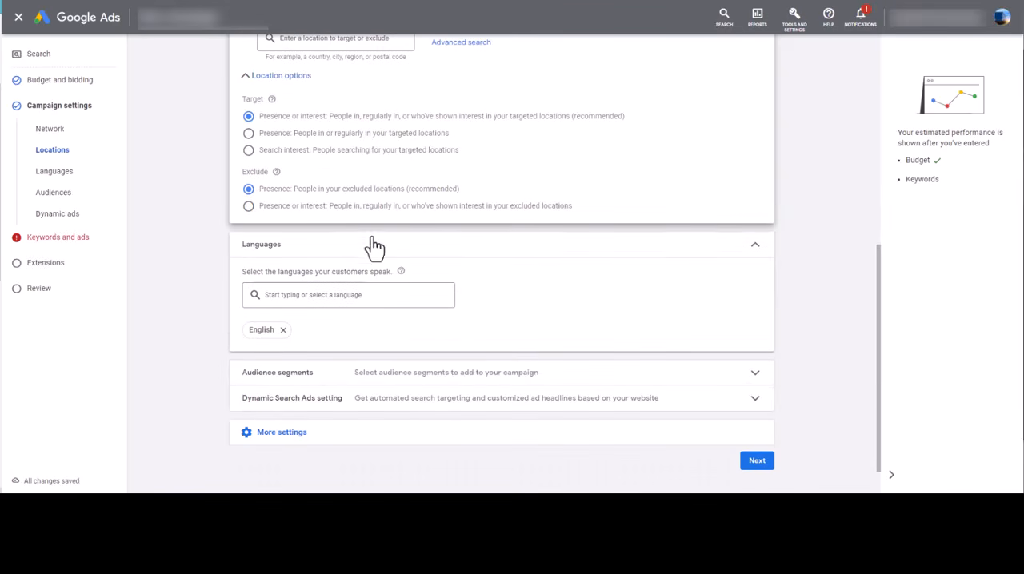
scroll(393, 295, "down", 1)
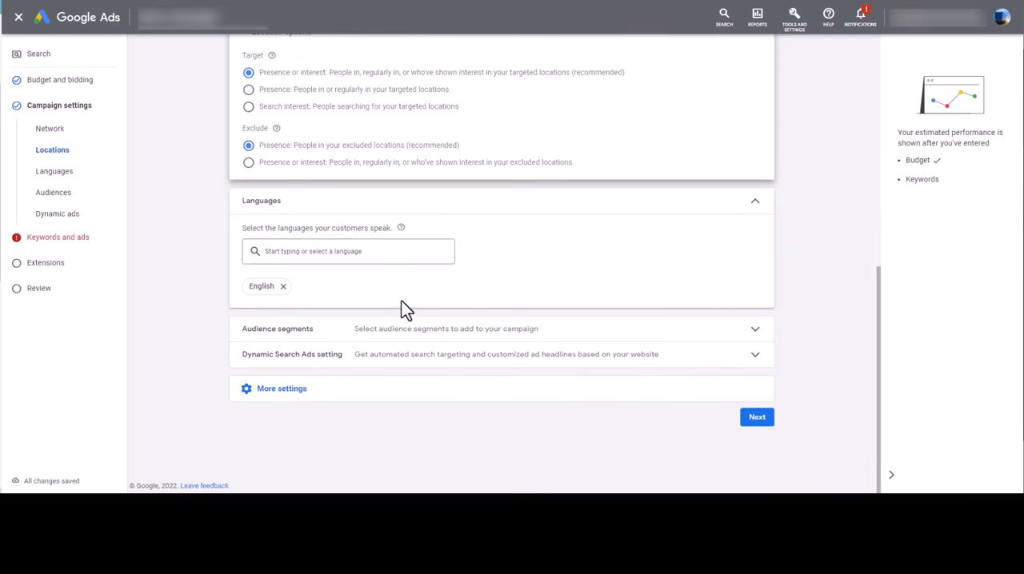
left_click(373, 253)
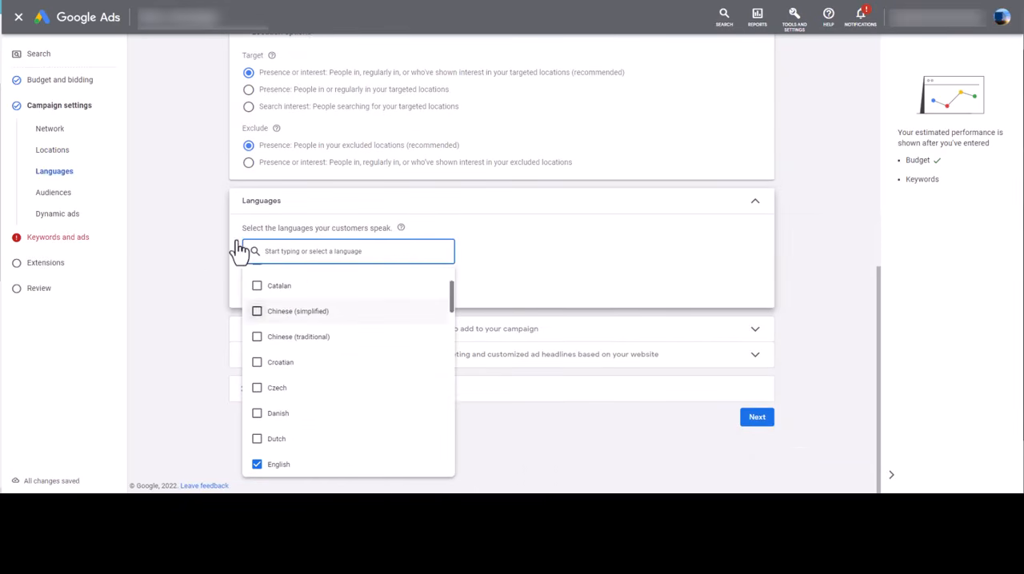
left_click(192, 256)
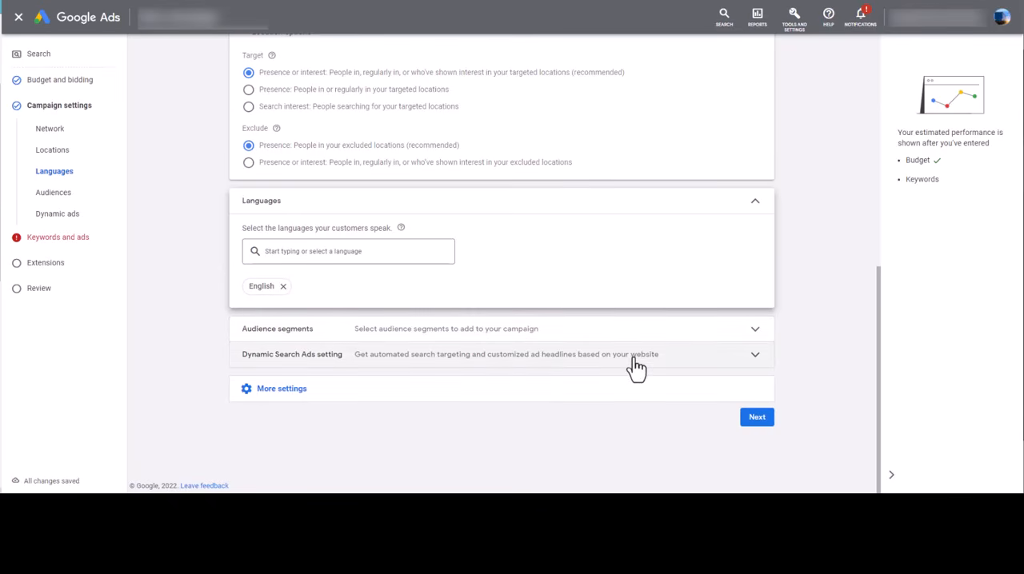
Limit the ad schedule to Mondays - Fridays with a start time of 06:00
left_click(302, 392)
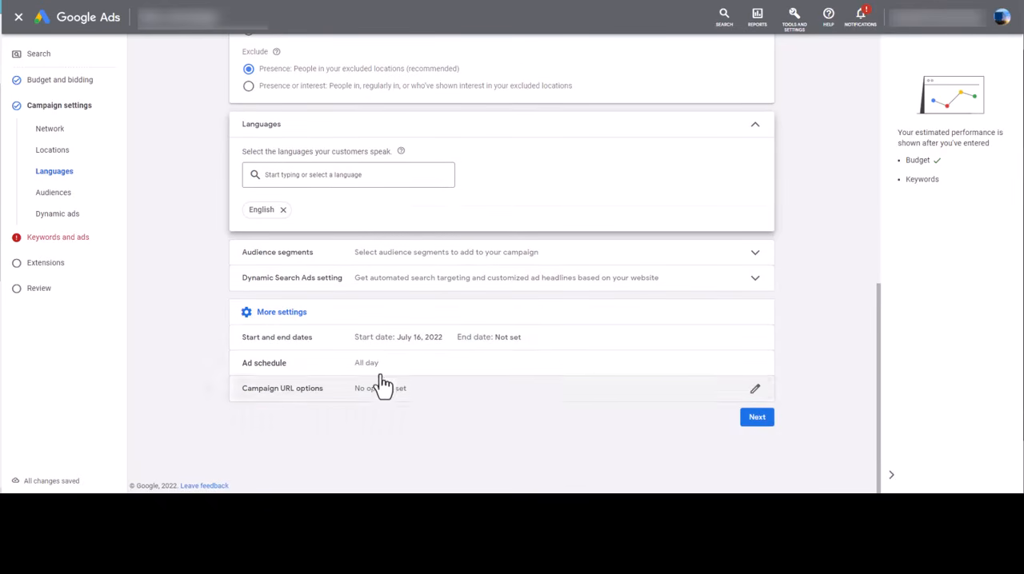
left_click(370, 366)
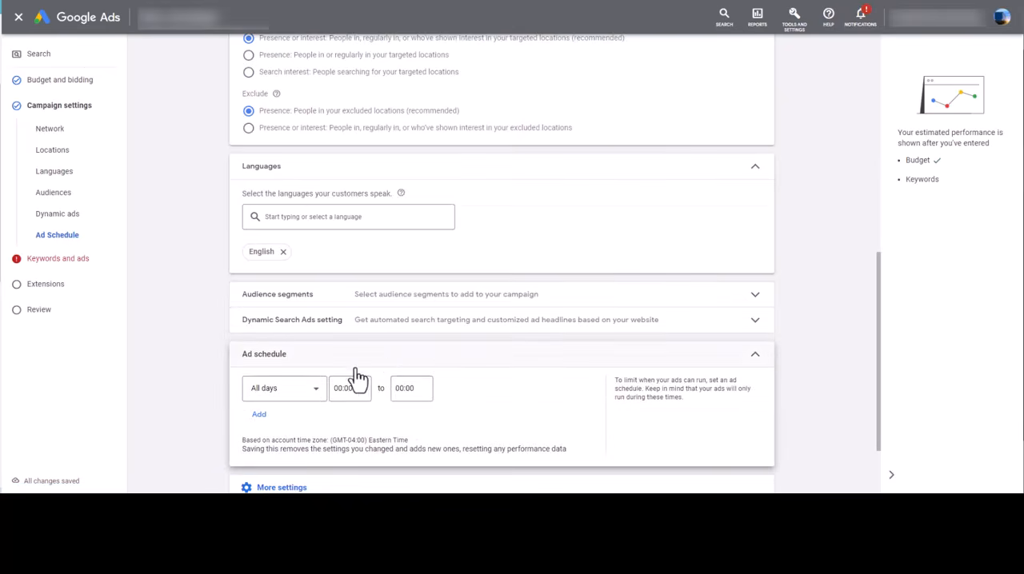
left_click(285, 292)
left_click(285, 325)
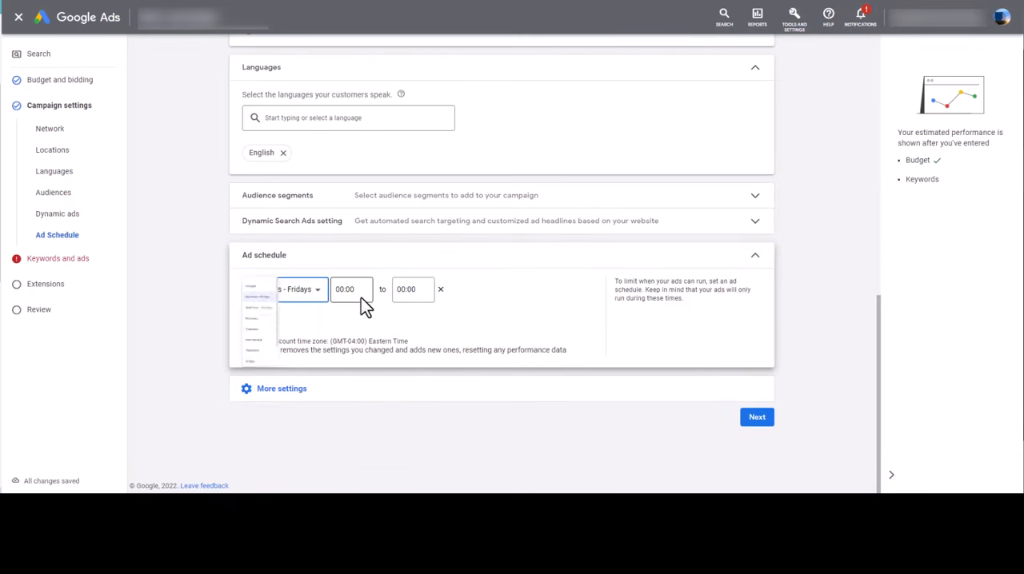
left_click(361, 293)
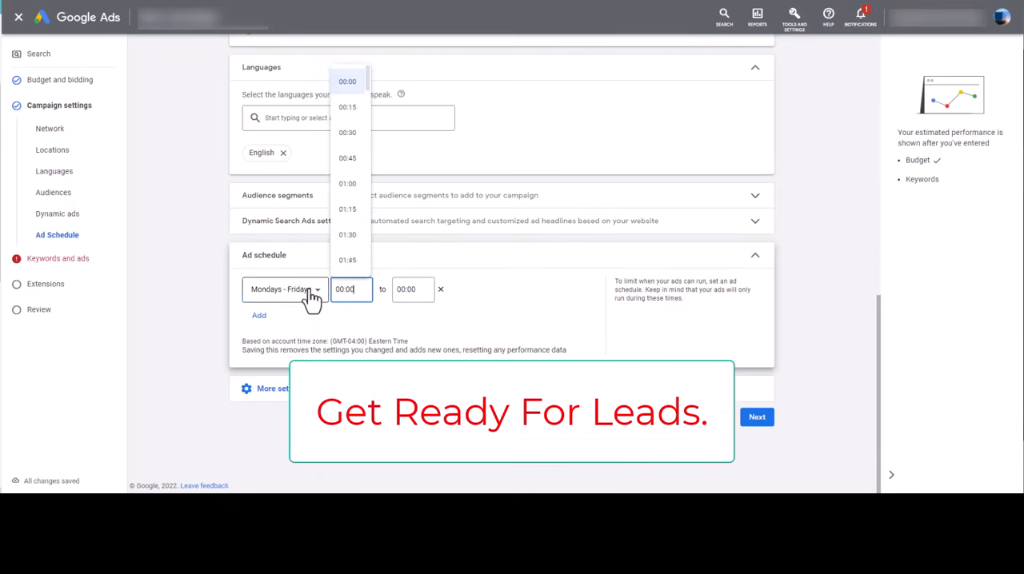
left_click(317, 293)
left_click(356, 291)
scroll(357, 178, "down", 3)
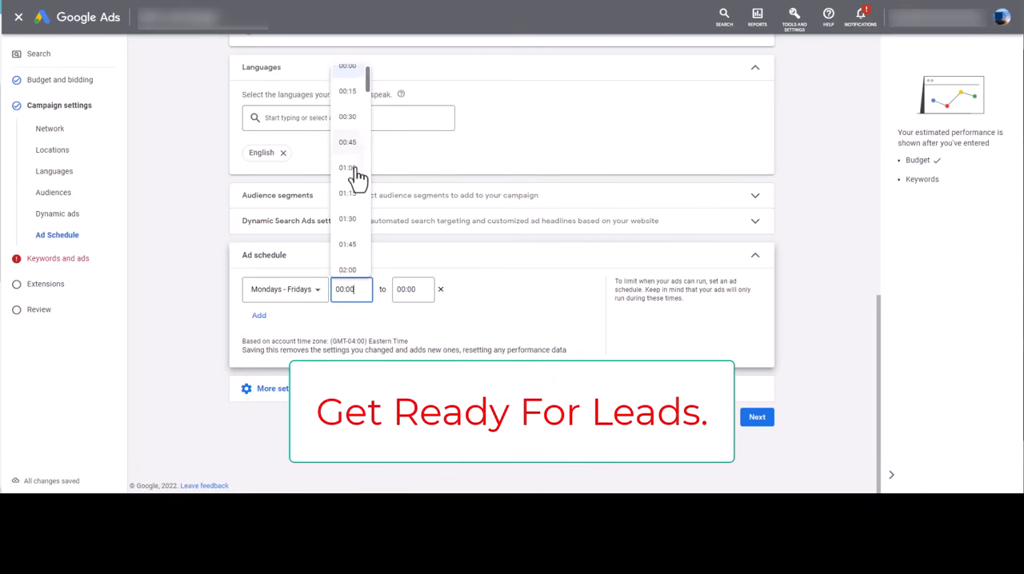
scroll(356, 174, "down", 5)
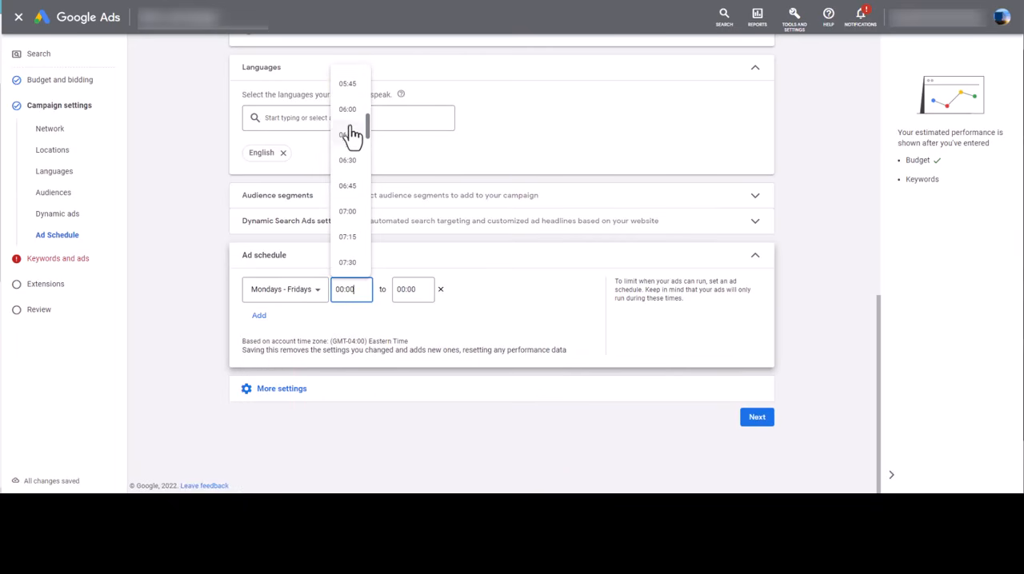
Set the ad schedule's end time to 14:00 and continue to the keywords and ads stage
left_click(414, 290)
scroll(422, 192, "down", 8)
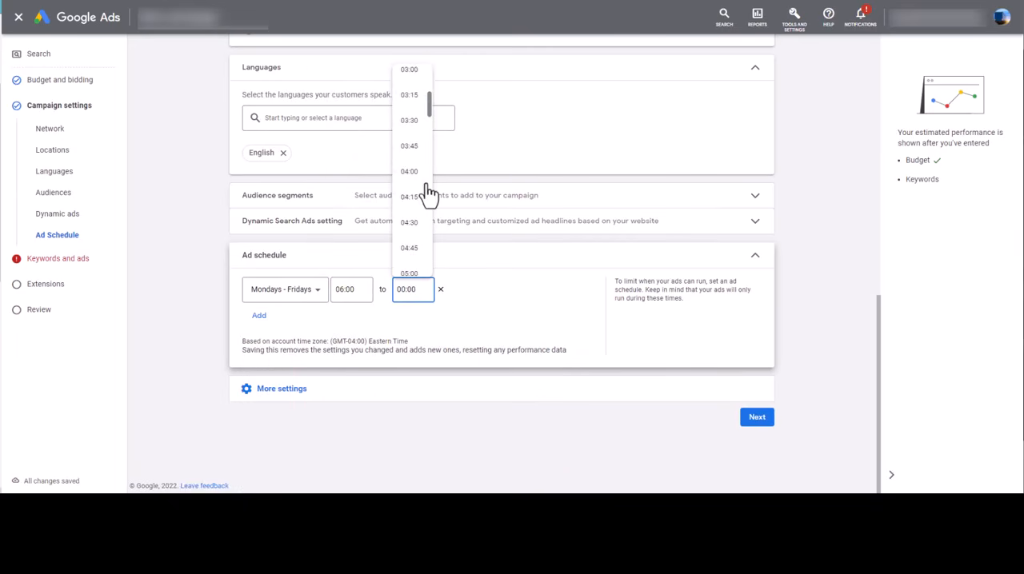
scroll(423, 188, "down", 7)
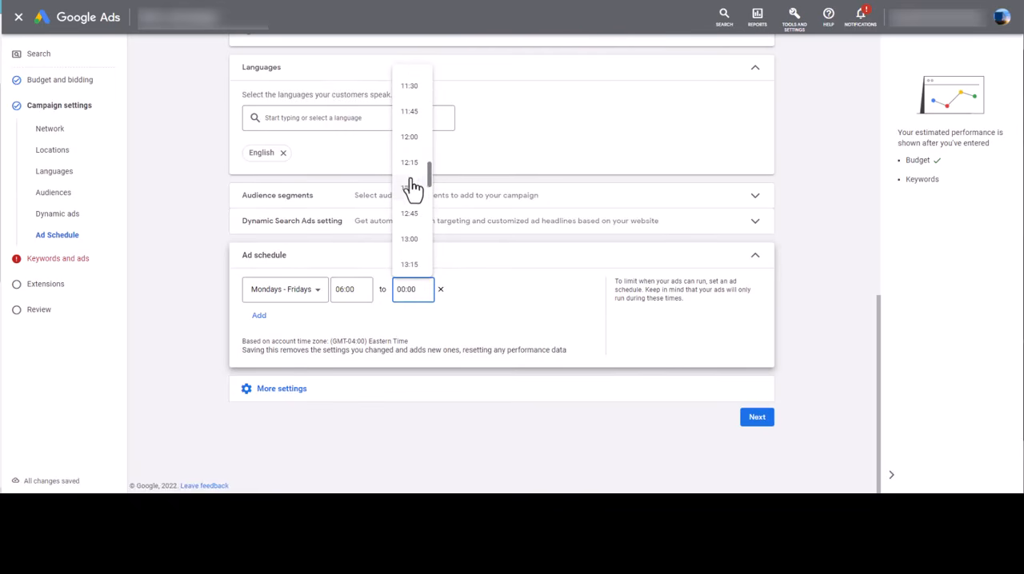
scroll(414, 192, "down", 3)
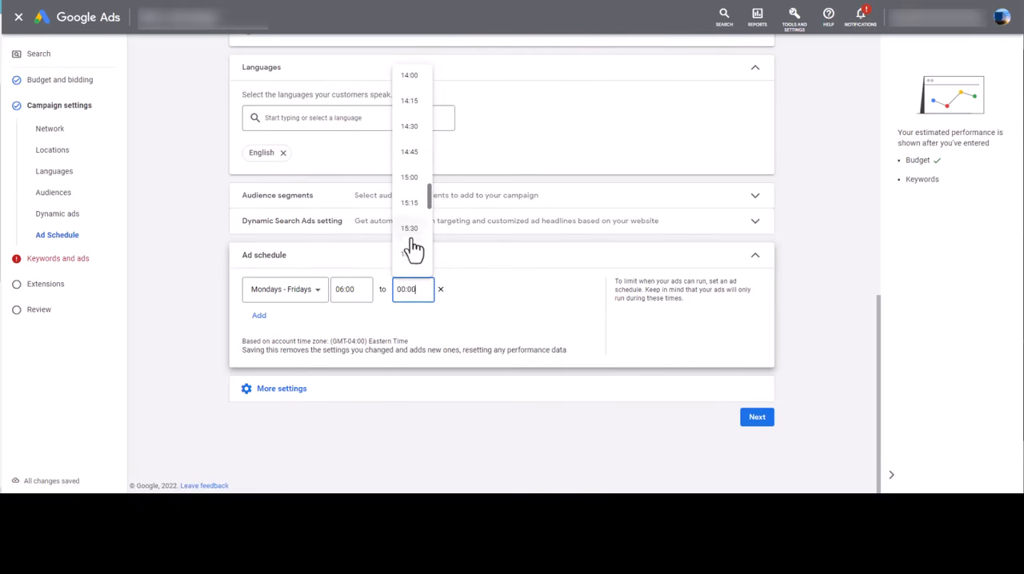
scroll(414, 173, "up", 3)
scroll(411, 168, "down", 1)
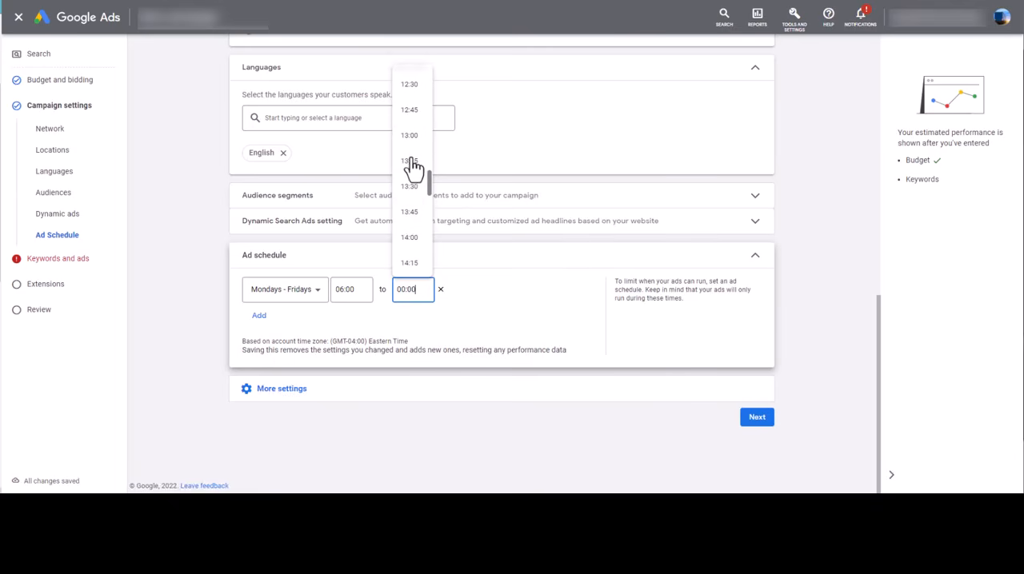
left_click(409, 235)
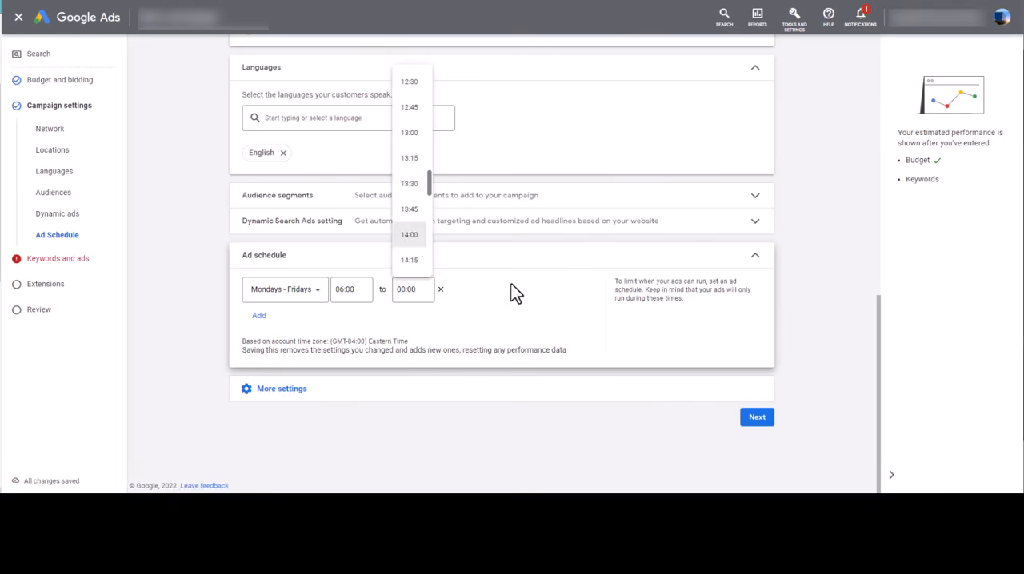
left_click(528, 327)
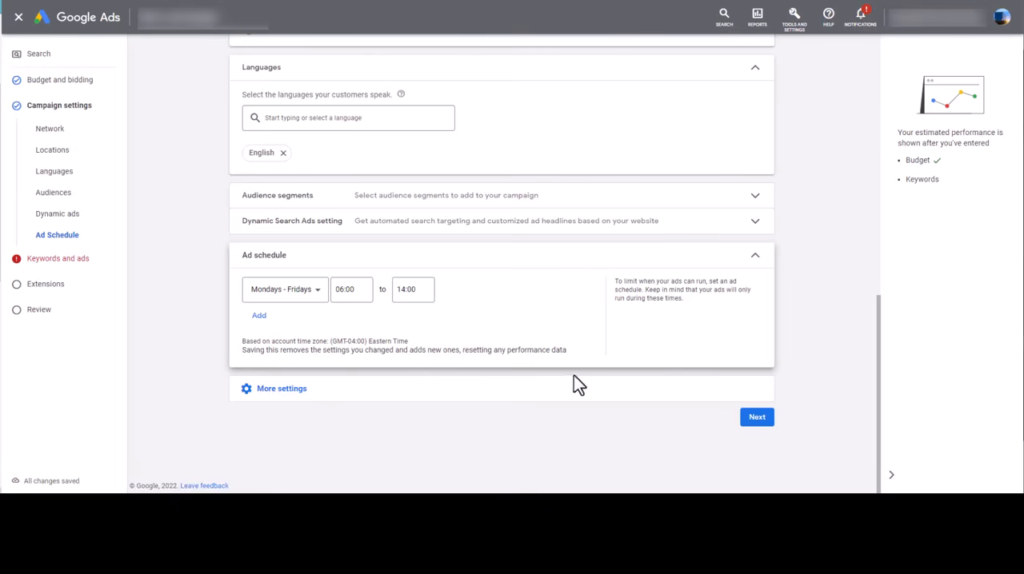
left_click(757, 419)
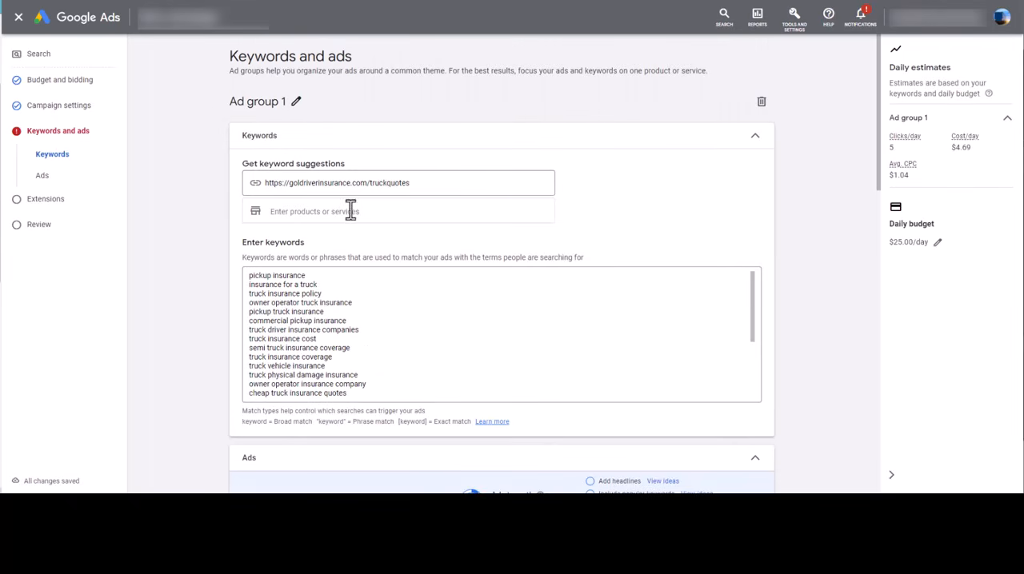
Rename the ad group as "Shipping Companies"
scroll(401, 344, "down", 3)
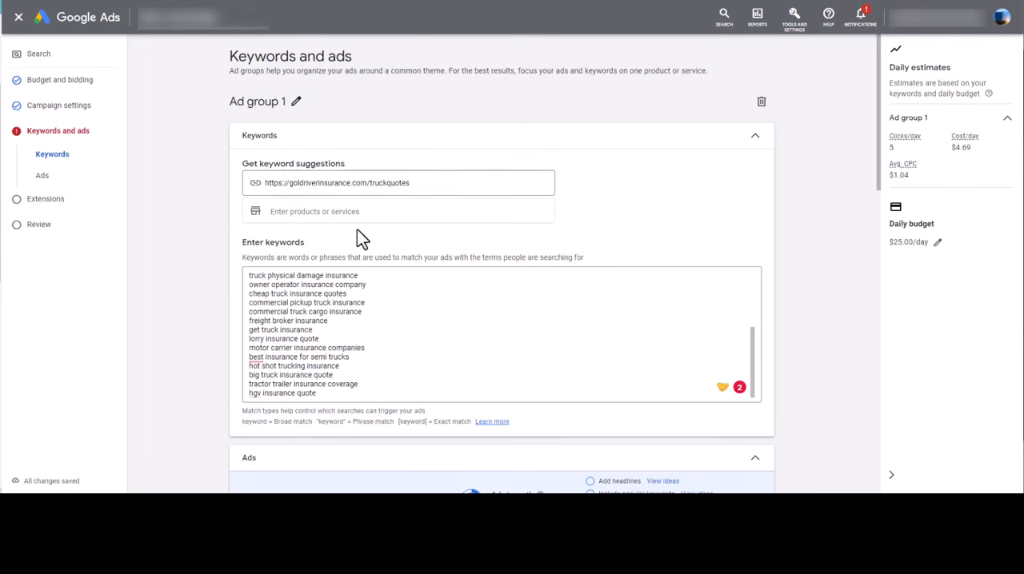
left_click(297, 104)
left_click_drag(309, 105, 228, 100)
type("S")
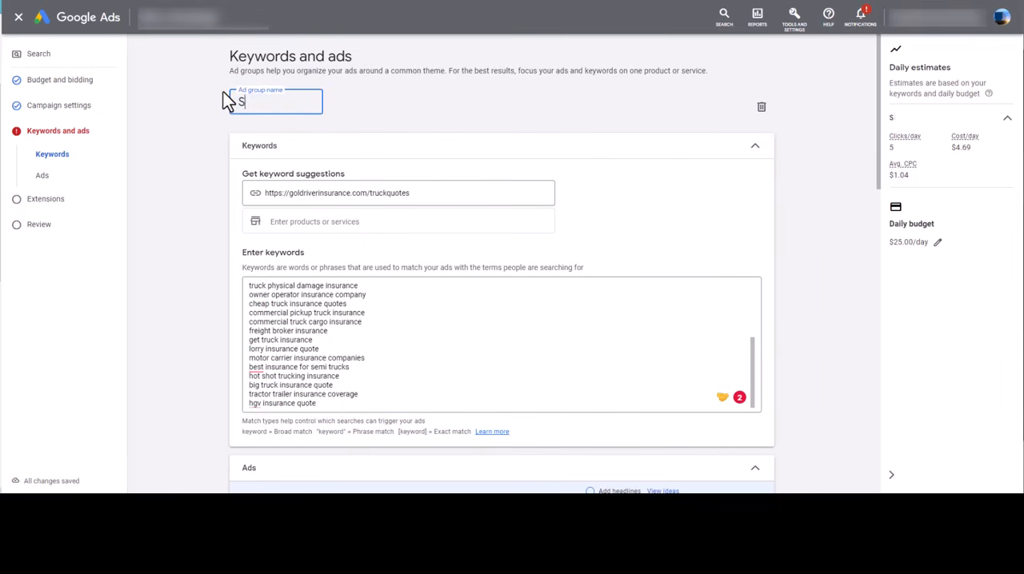
type("hipping Companies")
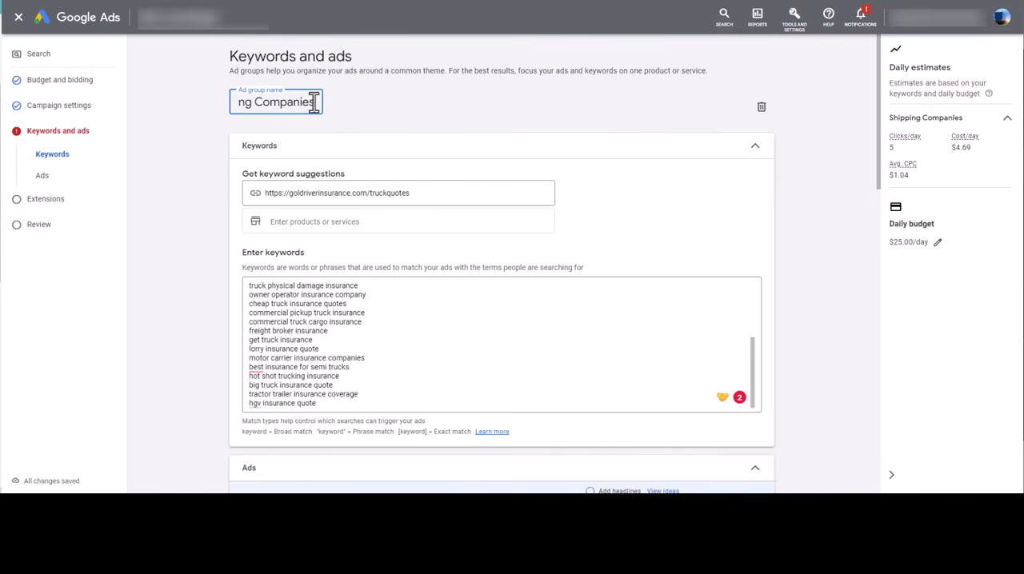
left_click(473, 108)
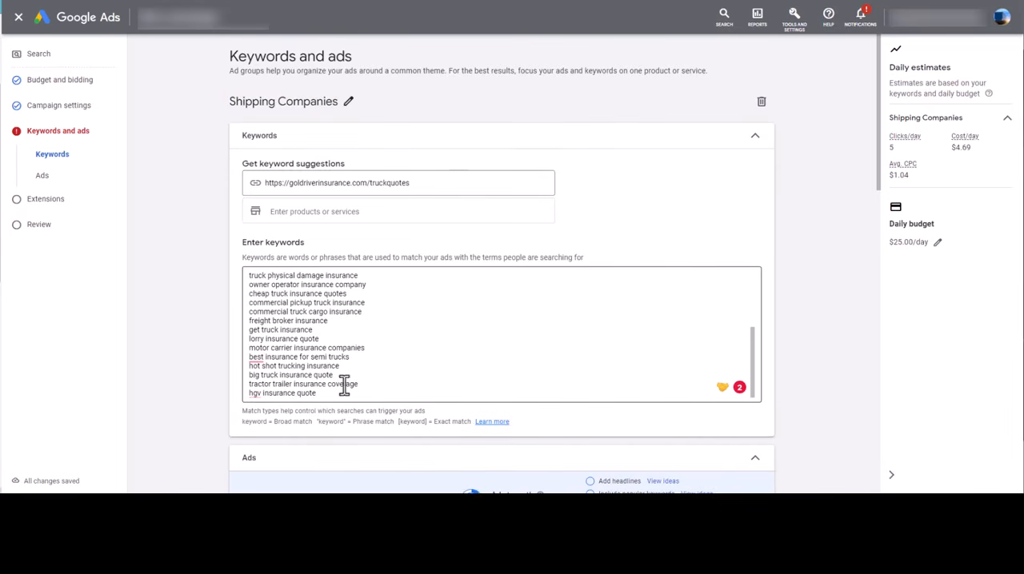
Delete all the suggested truck insurance keywords from the ad group's keyword list
scroll(362, 381, "down", 6)
scroll(361, 381, "up", 6)
left_click_drag(249, 277, 344, 347)
scroll(332, 328, "up", 2)
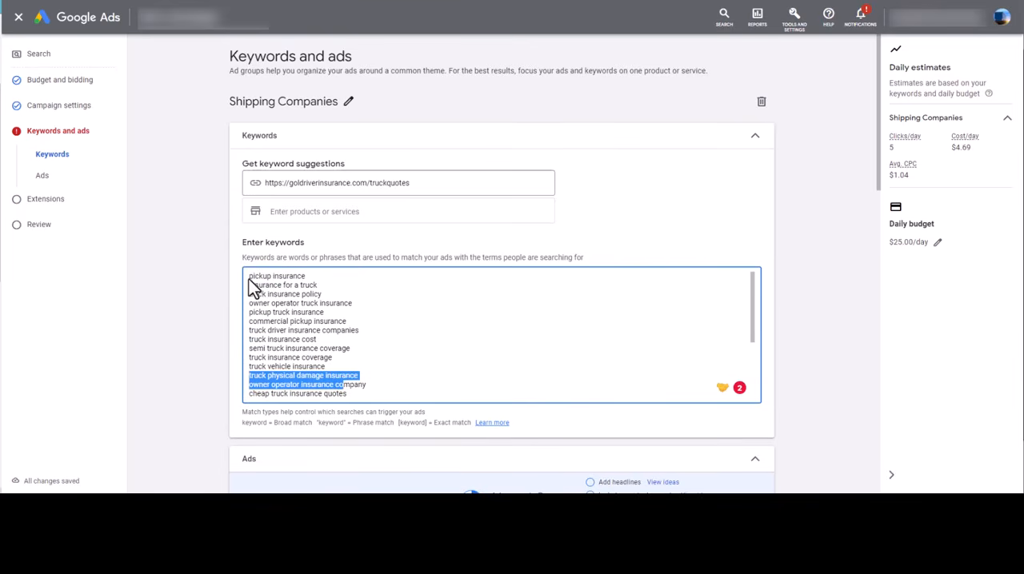
left_click_drag(250, 277, 360, 441)
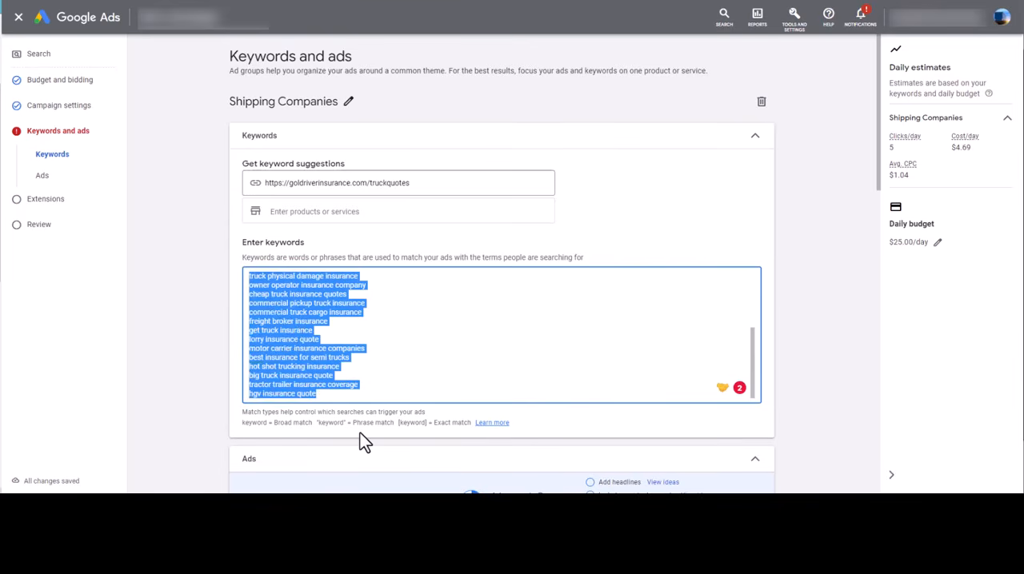
key("BackSpace")
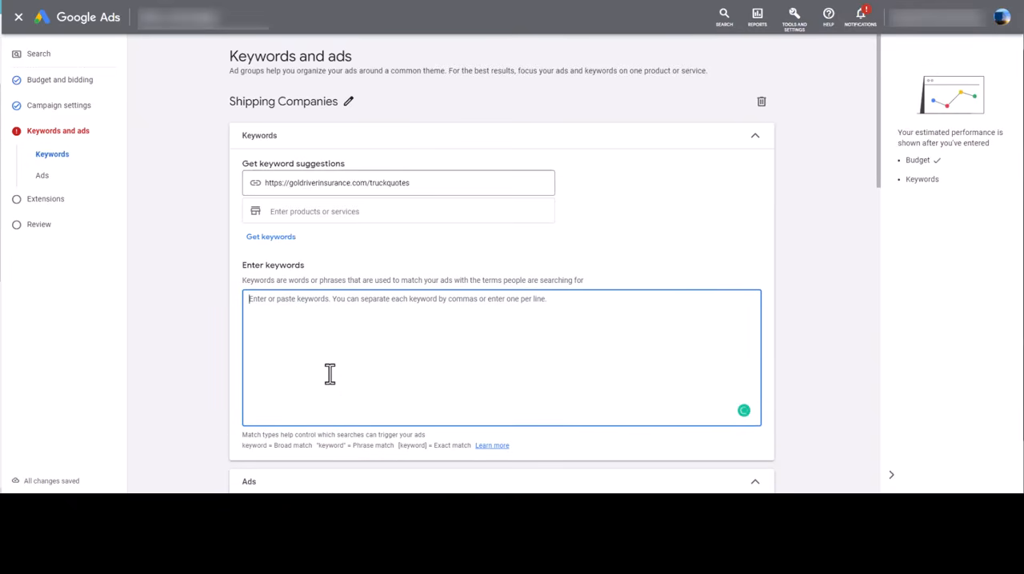
Enter the phrase-match keyword "shipping companies" and the exact-match keyword [shipping companies near me] in the ad group's keyword list
type("\"shipp")
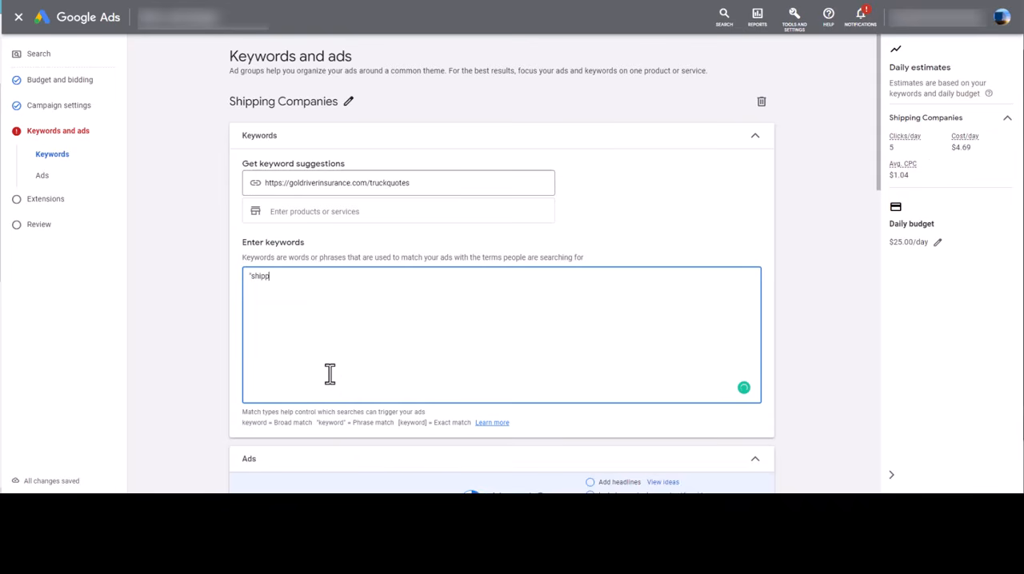
type("ing companies\"")
key("Return")
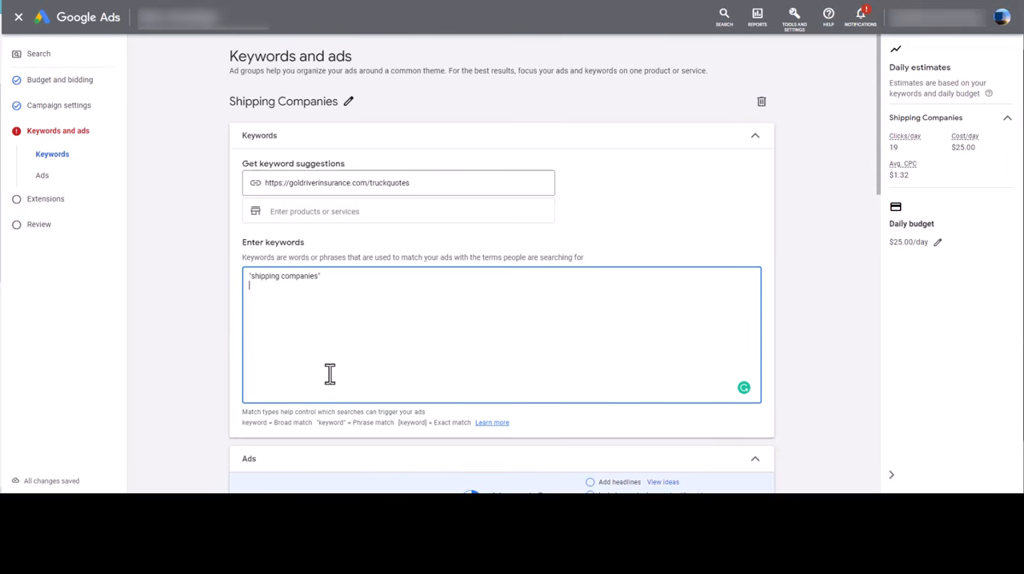
mouse_move(332, 276)
left_mouse_down()
mouse_move(242, 274)
mouse_move(316, 279)
left_mouse_up()
left_click(339, 297)
left_click(339, 315)
type("[shipping companies near me]")
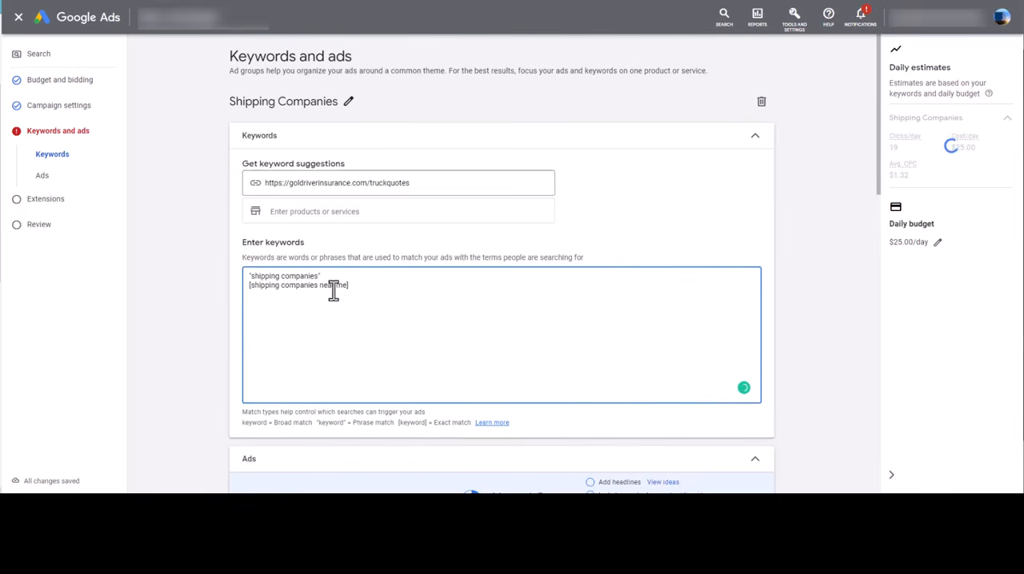
left_click_drag(253, 290, 368, 293)
left_click(369, 293)
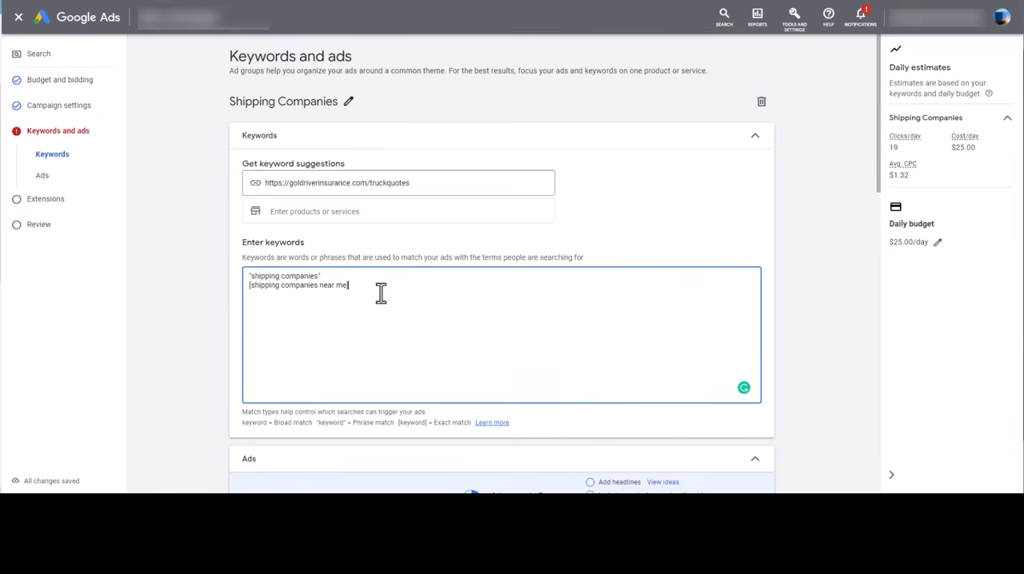
Examine the keyword list together with the ad's final URL, suggested headlines and preview
scroll(506, 318, "down", 2)
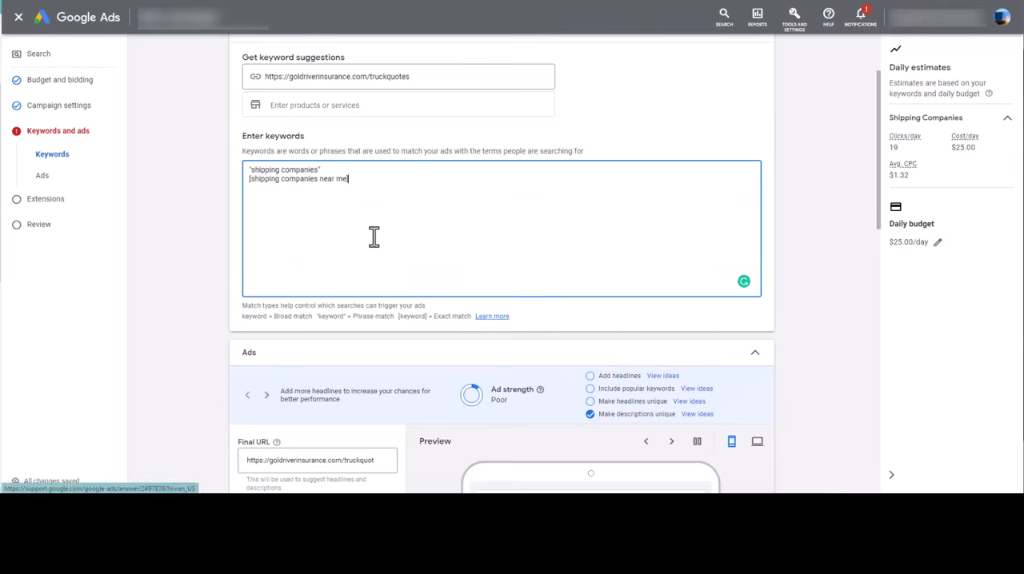
scroll(331, 171, "down", 4)
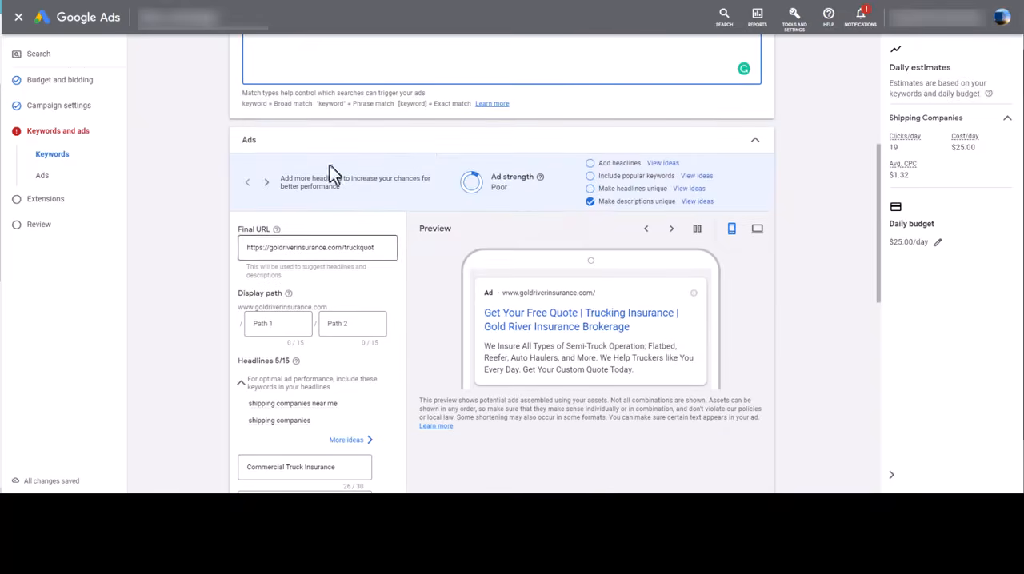
scroll(336, 165, "up", 6)
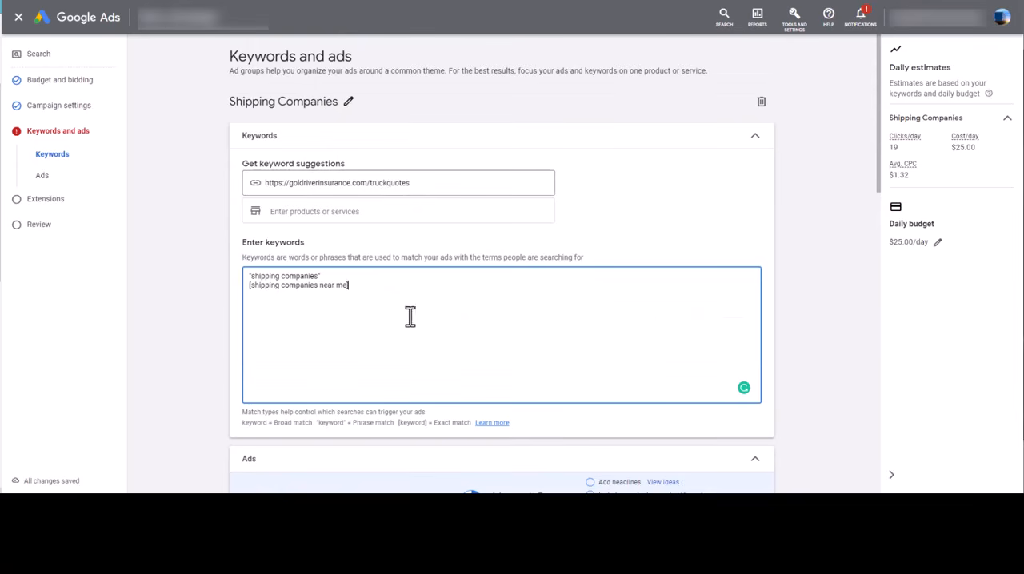
scroll(331, 298, "down", 3)
scroll(474, 326, "down", 1)
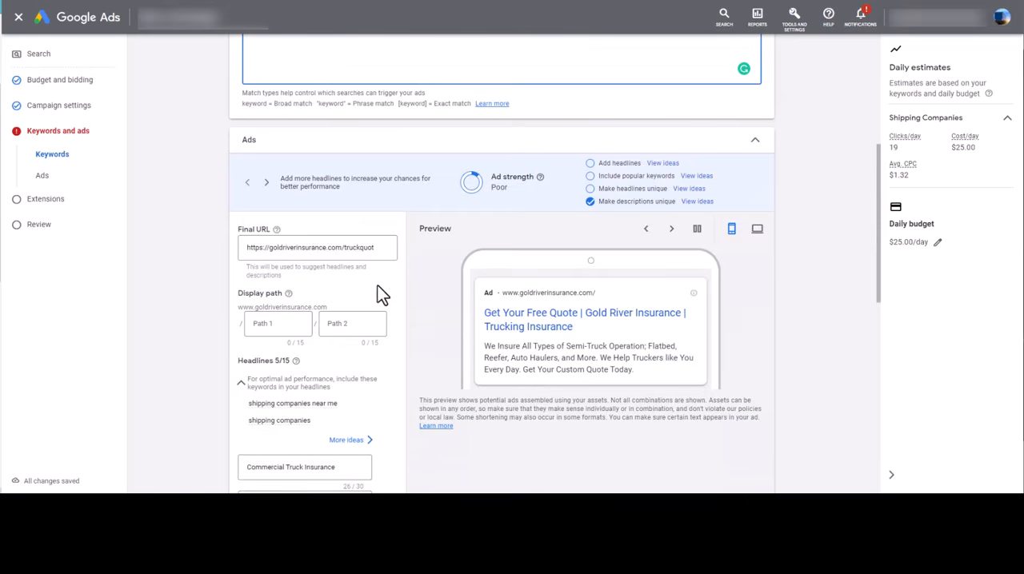
scroll(385, 290, "down", 1)
scroll(406, 304, "up", 2)
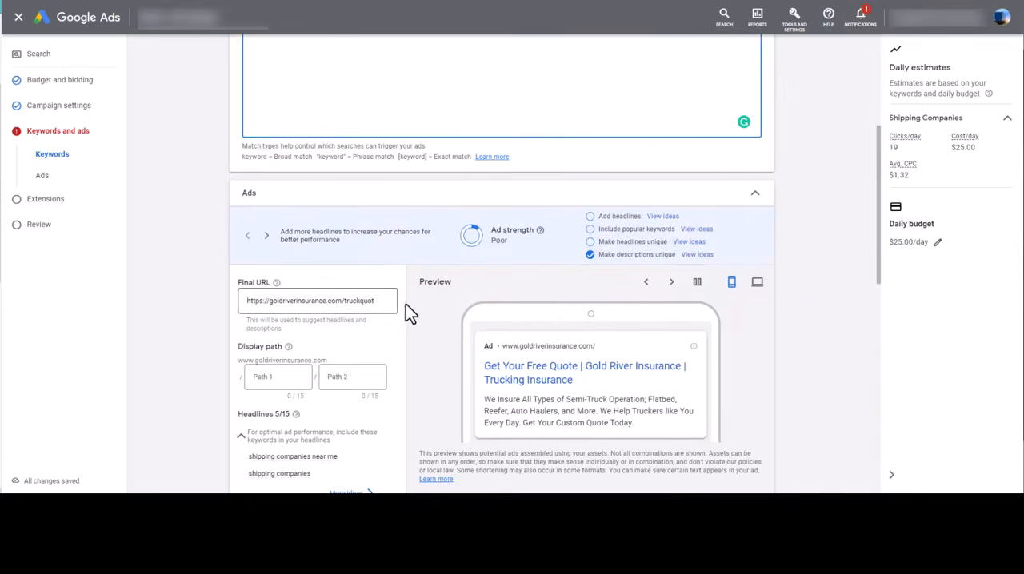
scroll(459, 319, "up", 3)
scroll(457, 318, "down", 1)
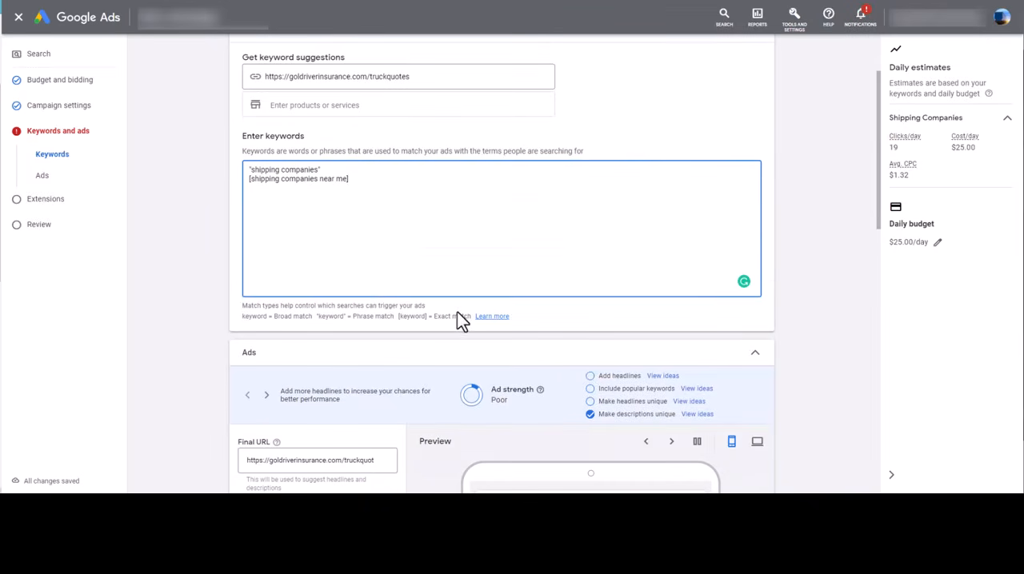
scroll(432, 448, "down", 2)
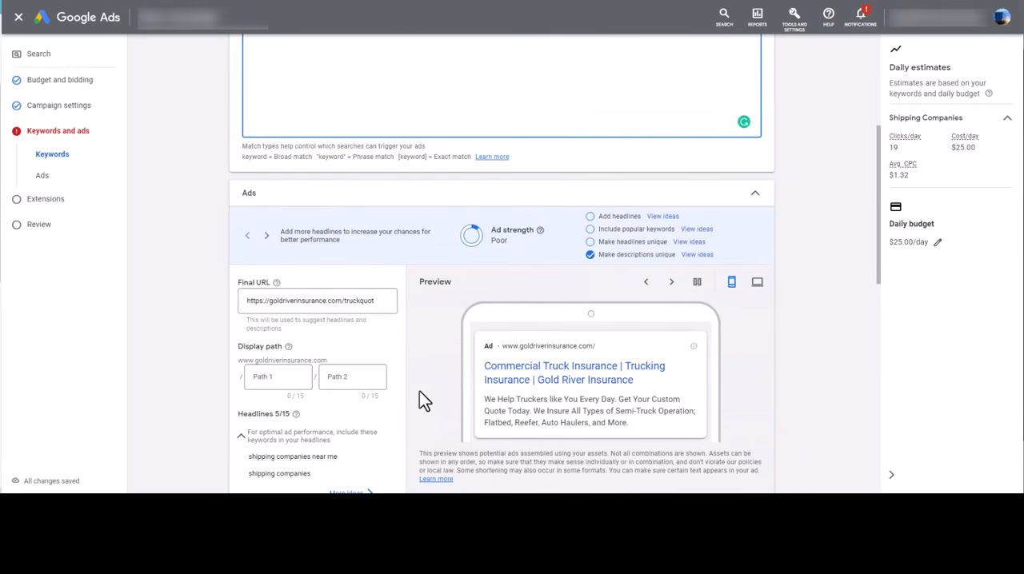
scroll(392, 336, "up", 3)
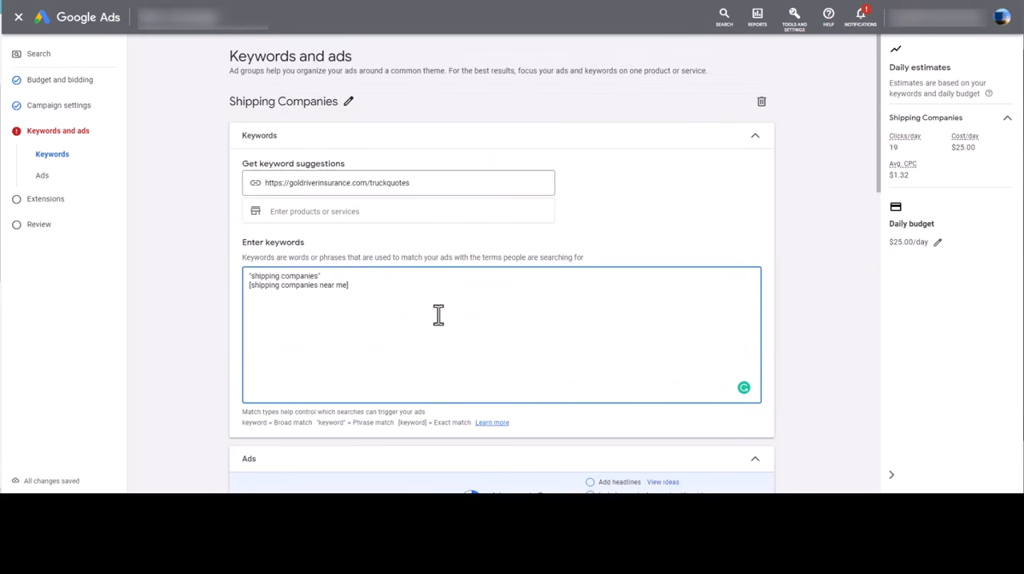
key("BackSpace")
type("]")
scroll(396, 304, "down", 5)
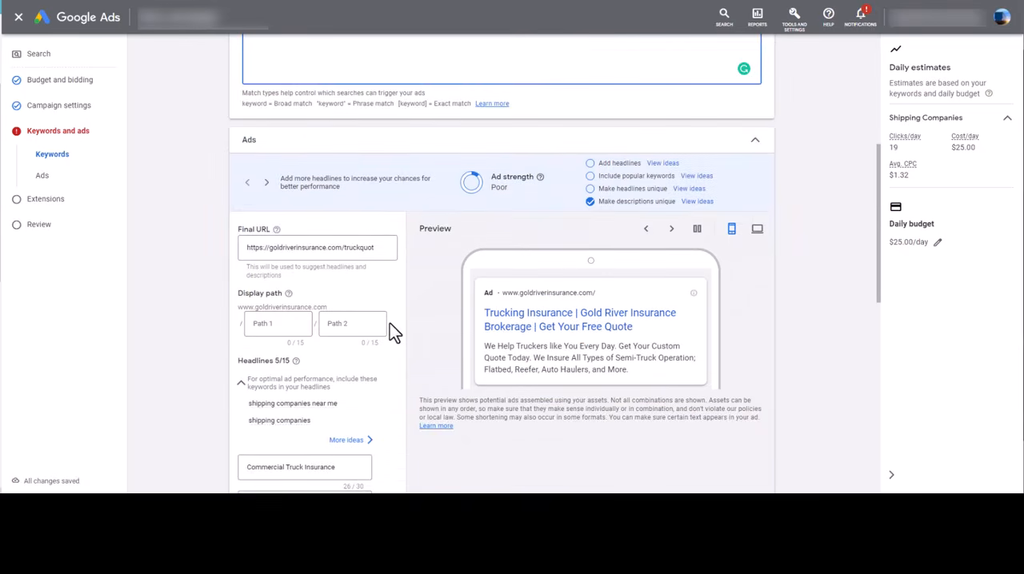
left_click(381, 200)
type("es")
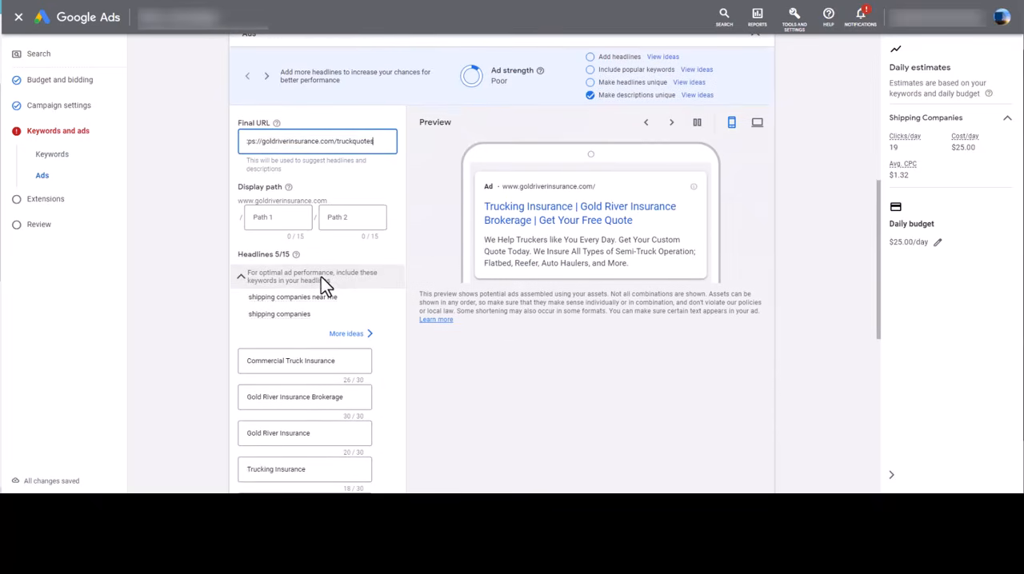
Replace the "Commercial Truck Insurance" headline with "Shipping Companies"
scroll(324, 268, "down", 1)
scroll(314, 198, "down", 2)
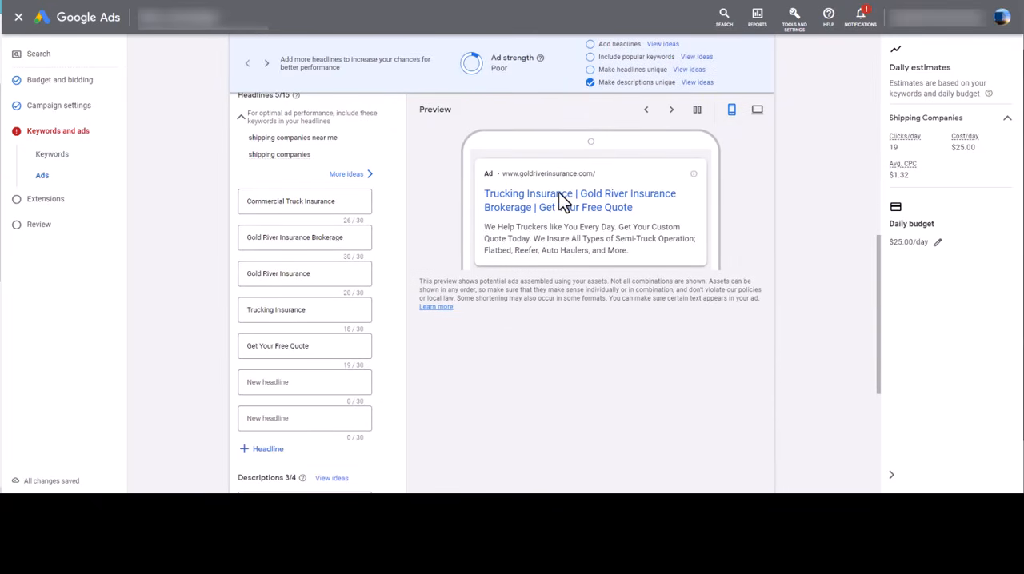
left_click_drag(336, 201, 207, 194)
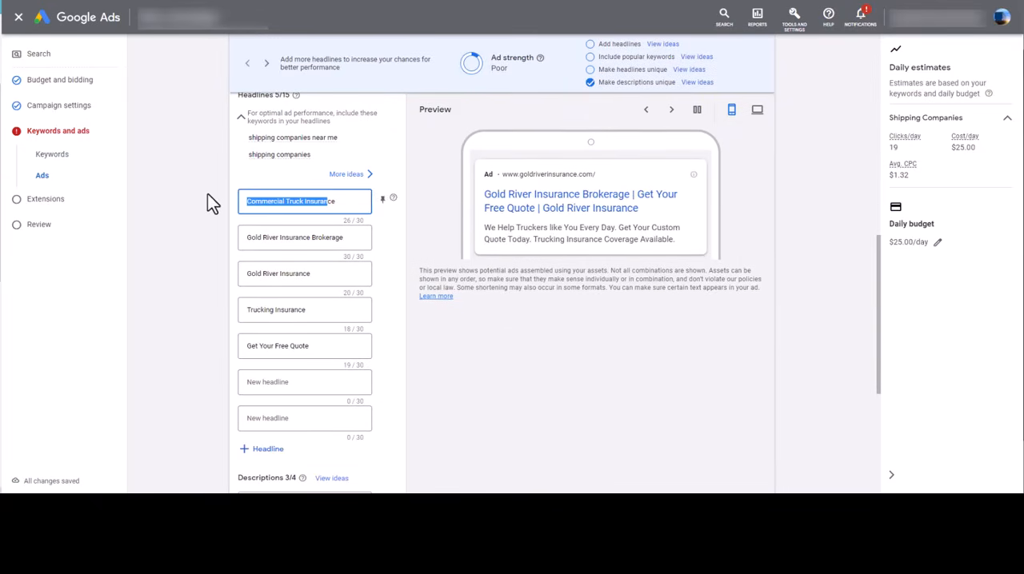
type("Shipp")
type("ppin")
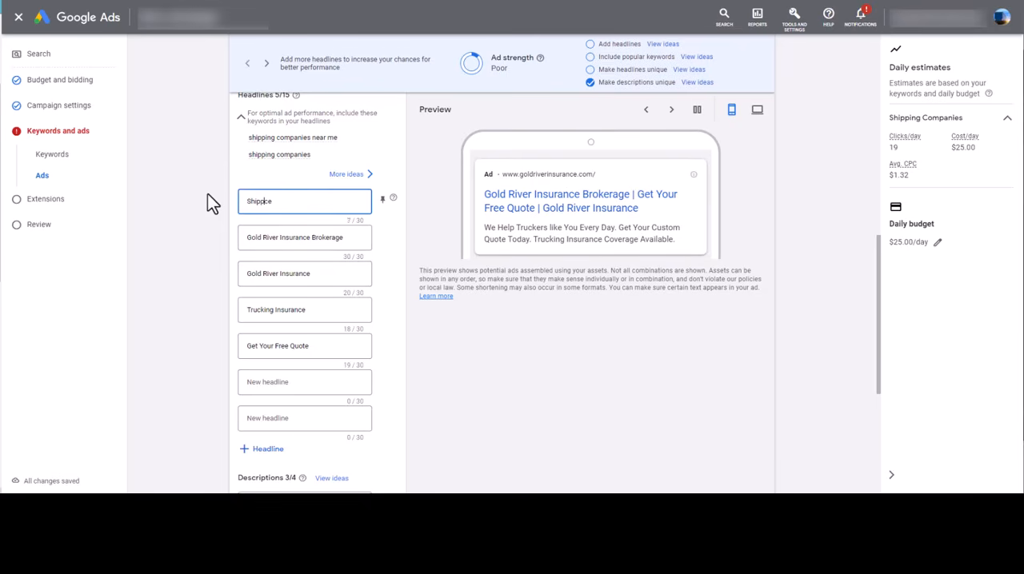
key("BackSpace")
key("BackSpace")
key("BackSpace")
key("BackSpace")
key("BackSpace")
key("BackSpace")
key("BackSpace")
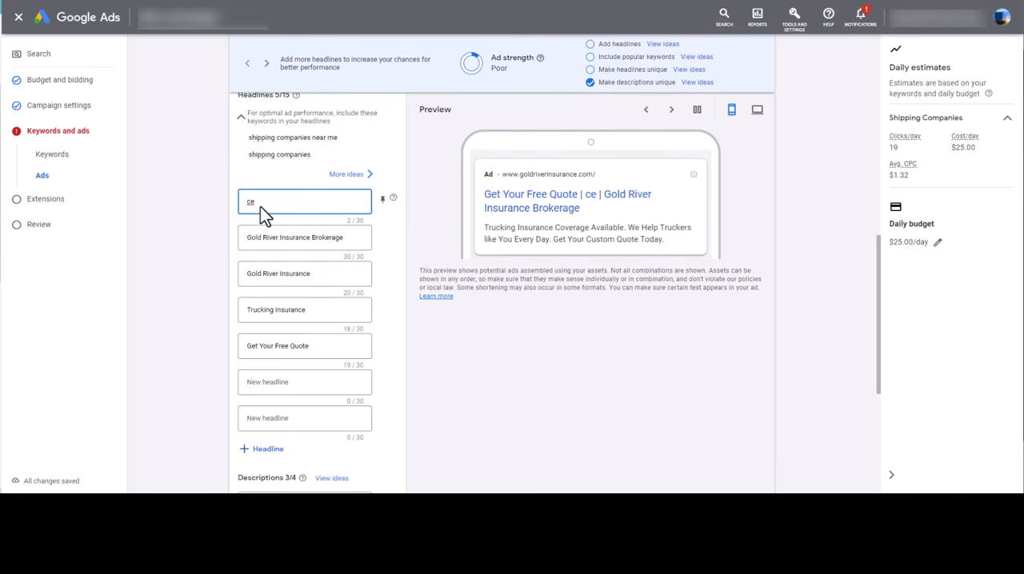
type("Shipping Companies")
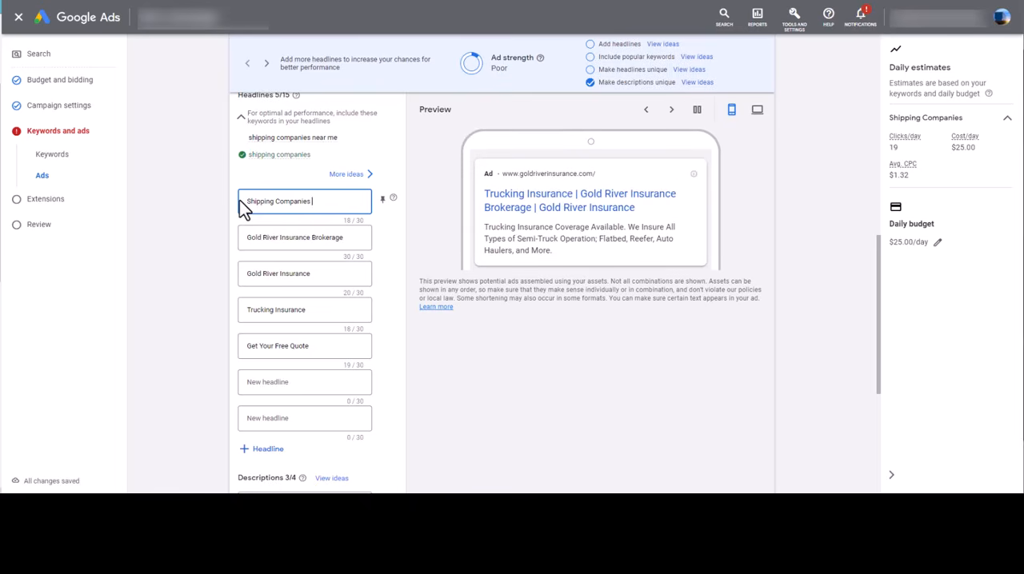
Set the ad's first headline to "Need It Delivered?"
key("BackSpace")
key("BackSpace")
key("BackSpace")
key("BackSpace")
key("BackSpace")
key("BackSpace")
key("BackSpace")
key("BackSpace")
key("BackSpace")
key("BackSpace")
key("BackSpace")
key("BackSpace")
key("BackSpace")
key("BackSpace")
key("BackSpace")
key("BackSpace")
key("BackSpace")
key("BackSpace")
key("BackSpace")
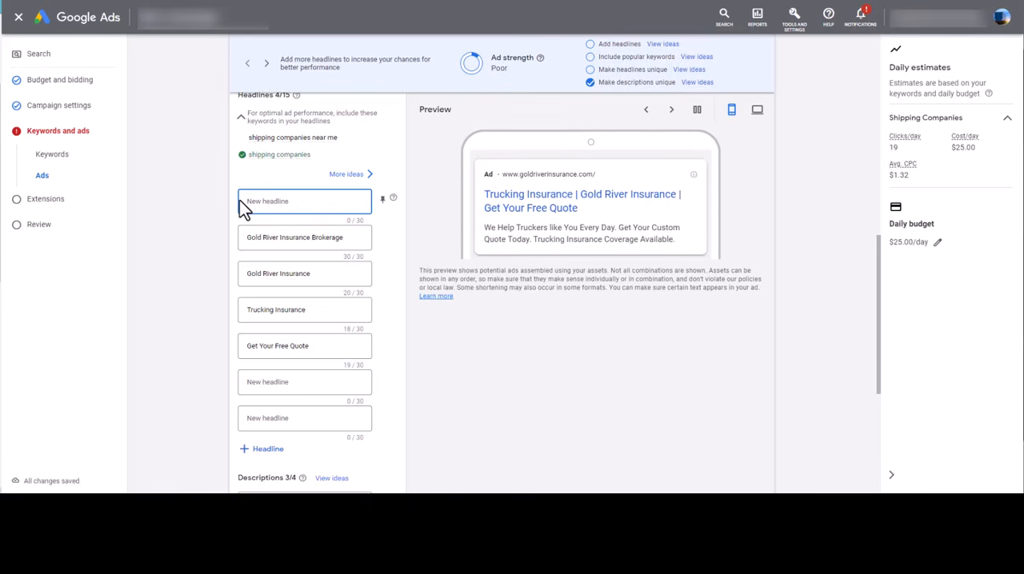
type("Need It Deliv")
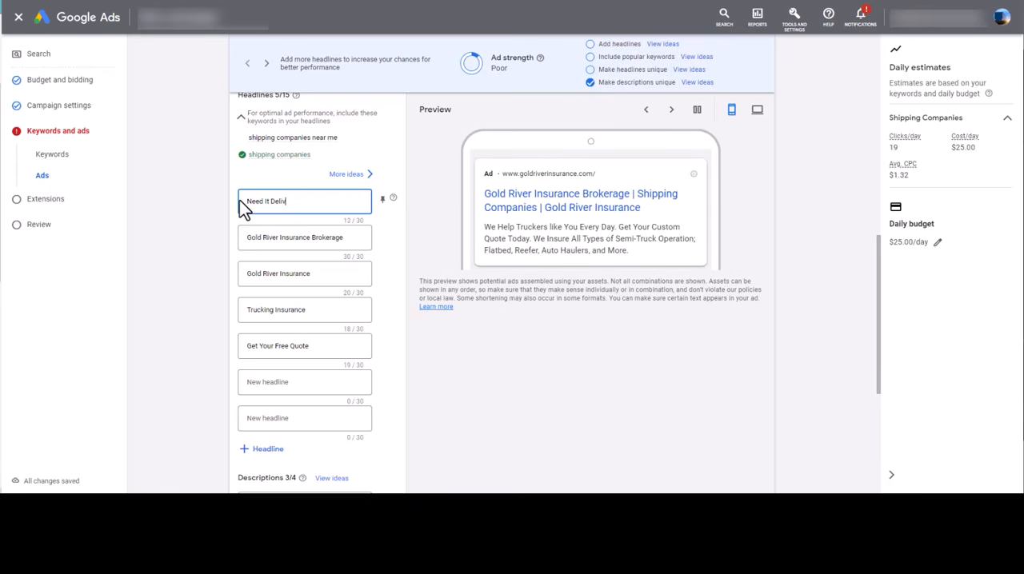
type("ered?")
Examine the remaining insurance headlines and the ad descriptions alongside the ad preview
left_click_drag(345, 237, 209, 240)
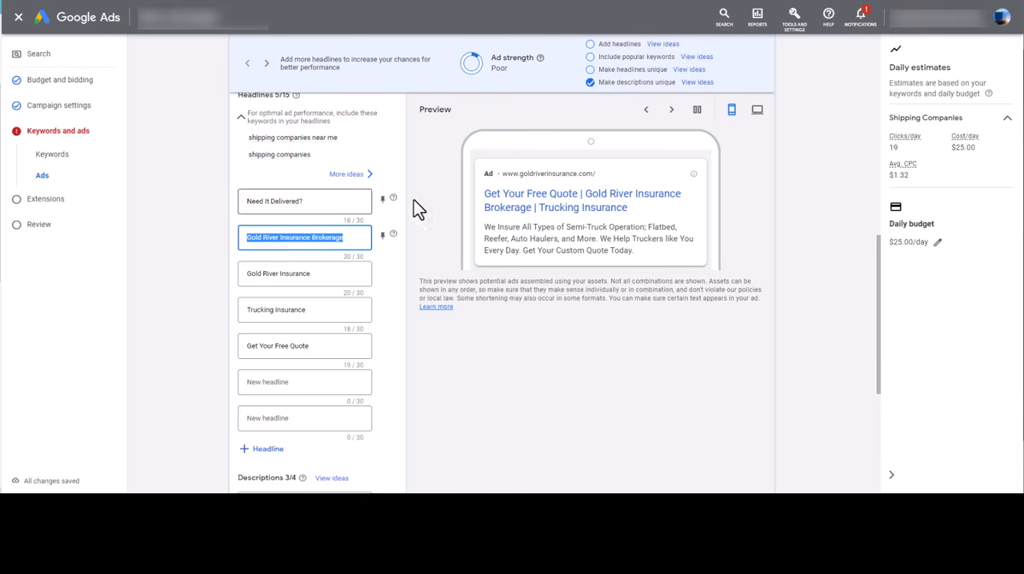
scroll(286, 329, "down", 3)
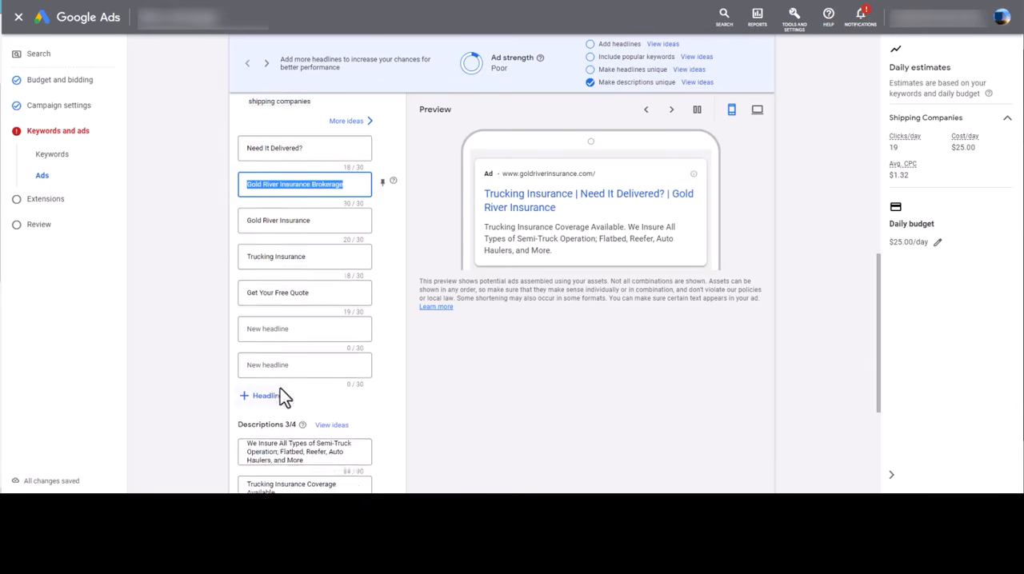
left_click(304, 353)
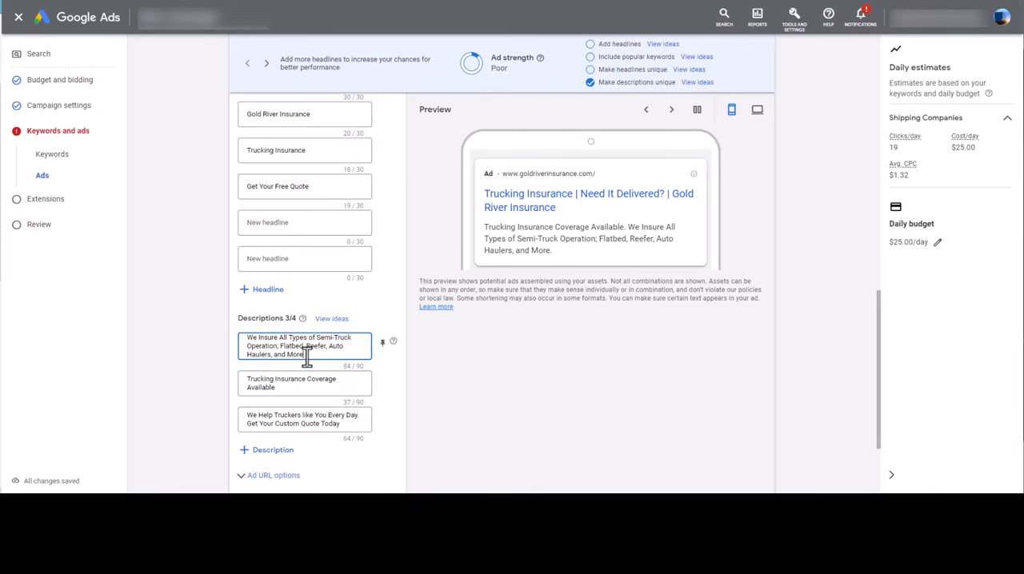
left_click_drag(486, 227, 654, 258)
left_click_drag(275, 346, 344, 361)
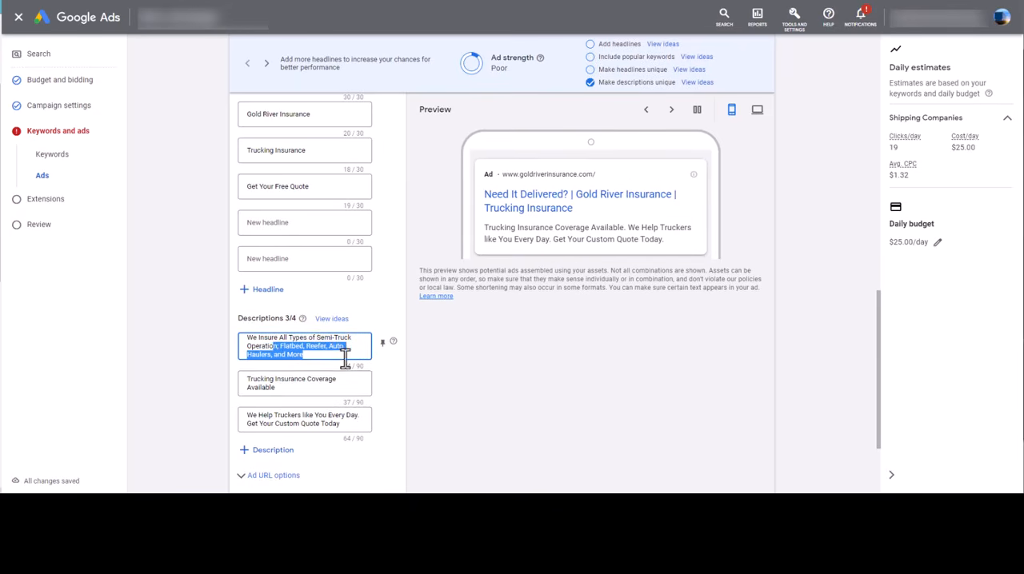
scroll(291, 297, "down", 1)
scroll(292, 304, "up", 3)
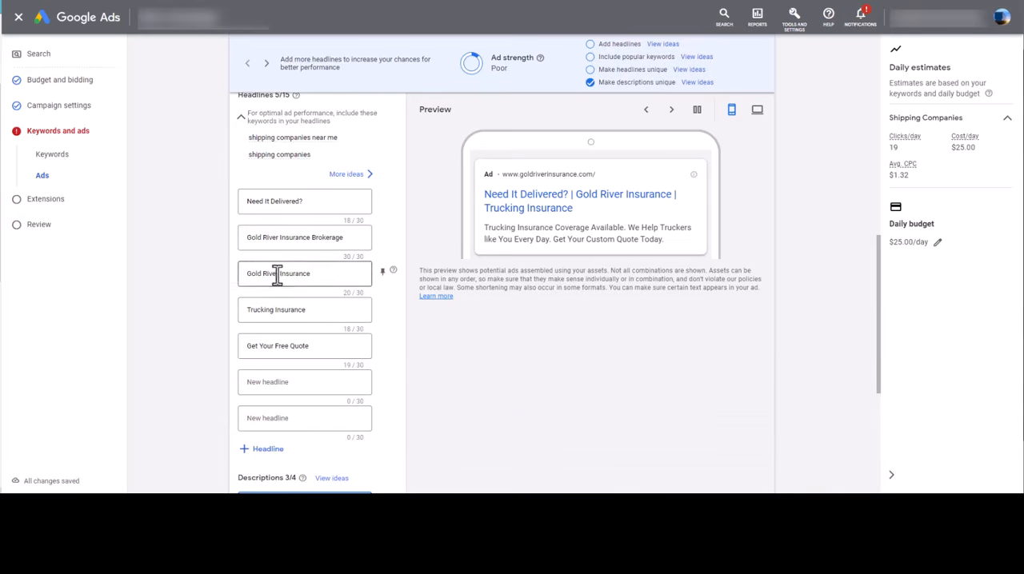
left_click(313, 351)
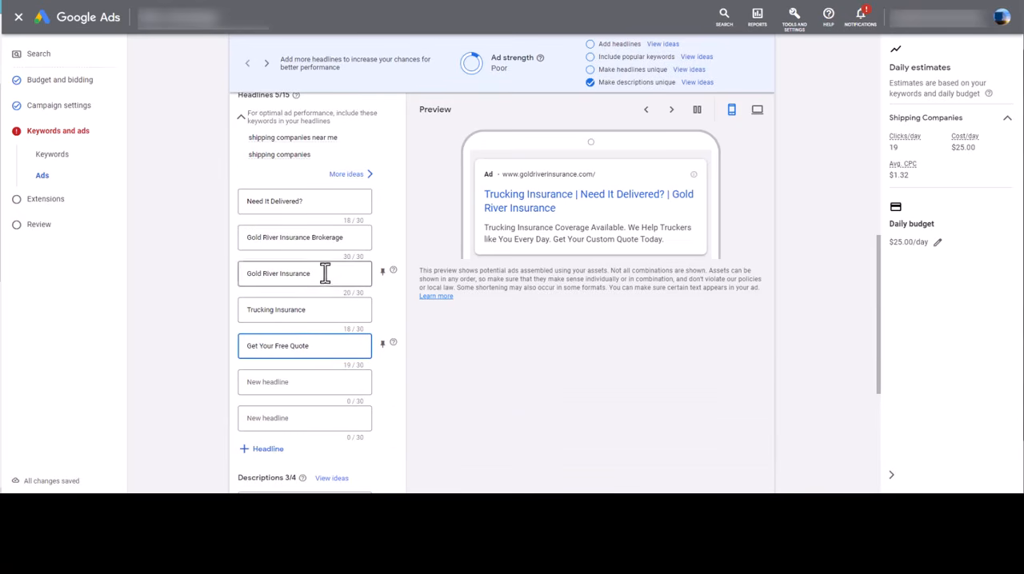
Replace the "Gold River Insurance Brokerage" headline with "Shipping Companies Near You"
left_click_drag(359, 236, 185, 238)
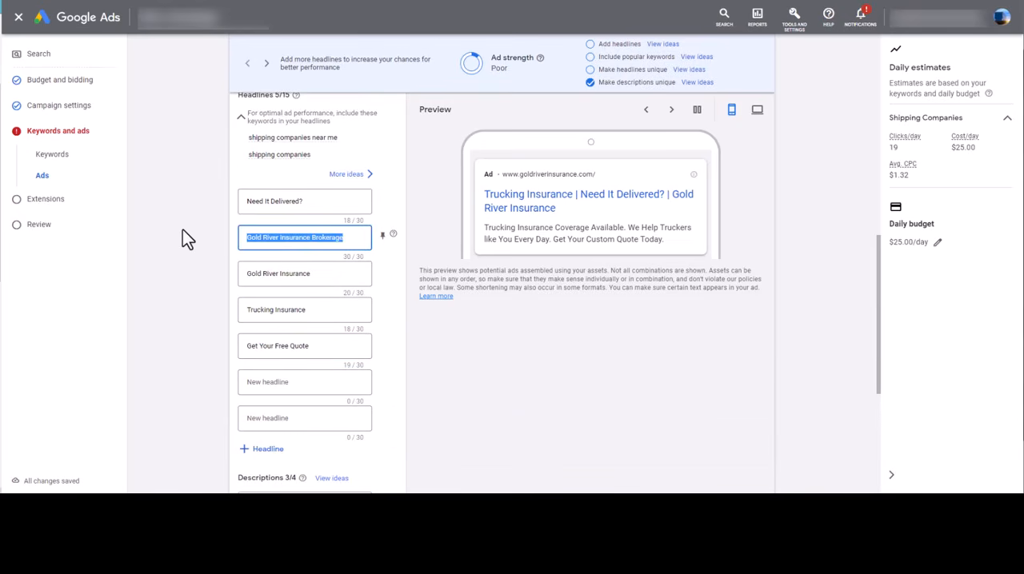
key("BackSpace")
type("Shipping Companies")
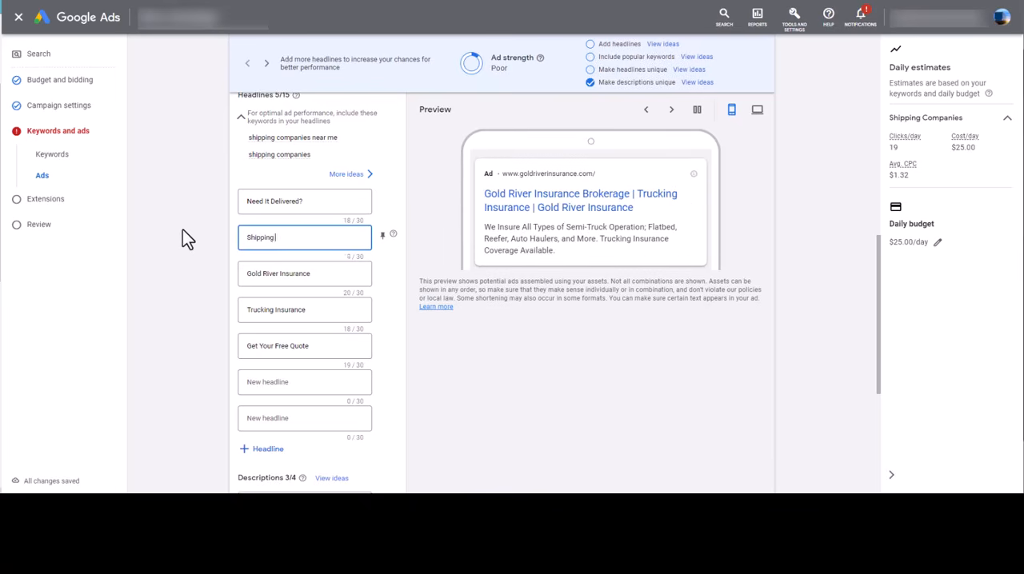
key("BackSpace")
key("BackSpace")
type("es Near You")
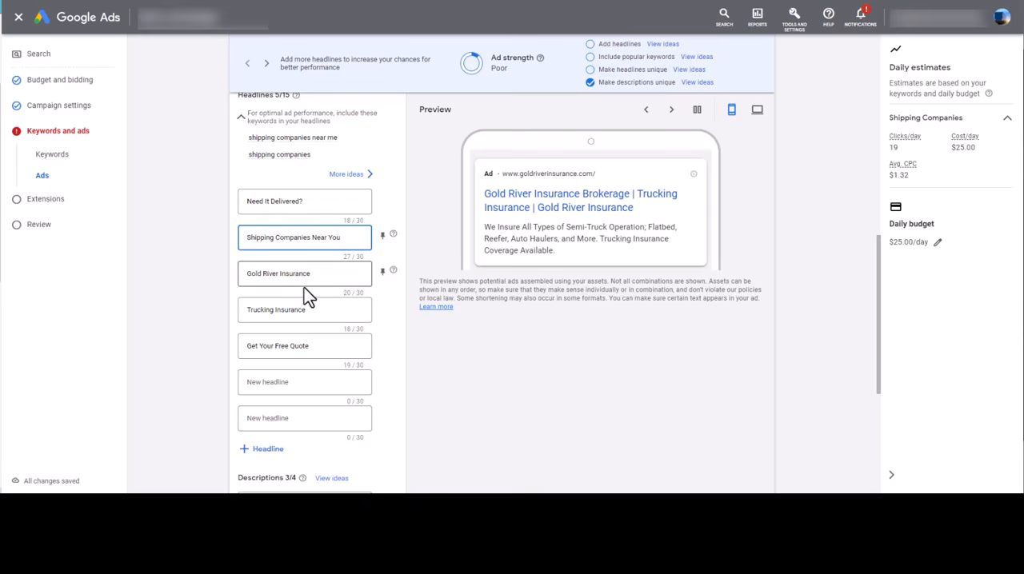
Replace the "Gold River Insurance" headline with "Low Cost Shipping Companies"
triple_click(324, 276)
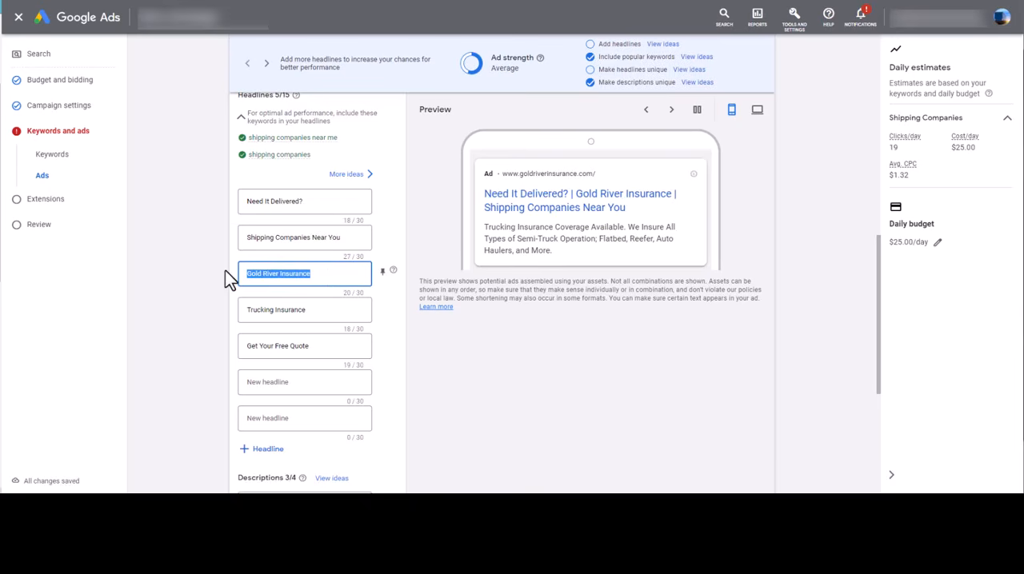
type("Low Cost")
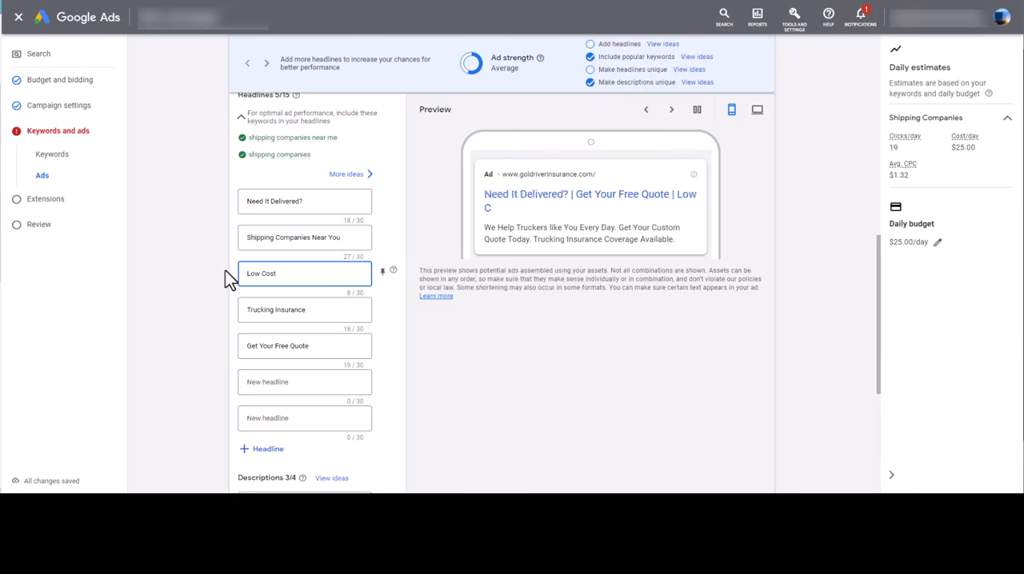
type(" Shipping")
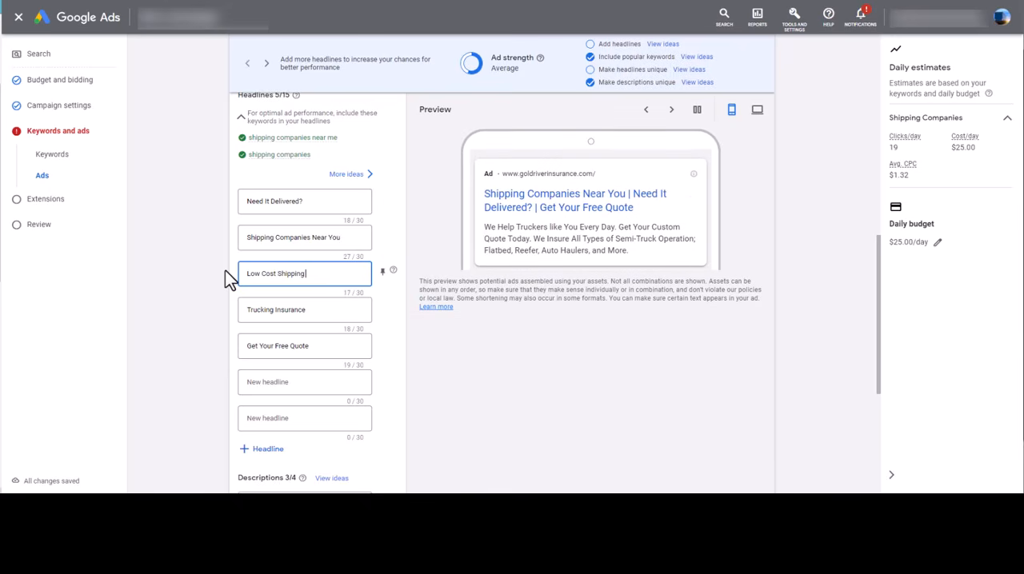
type(" Companies")
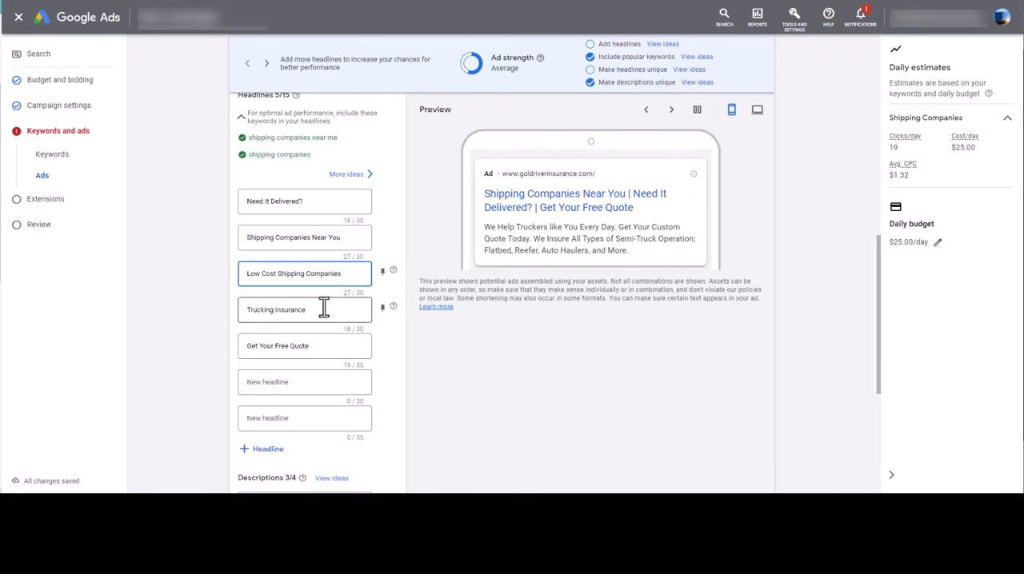
Replace the "Trucking Insurance" headline with "Freight Quotes On Demand"
left_click_drag(324, 308, 230, 303)
type("F")
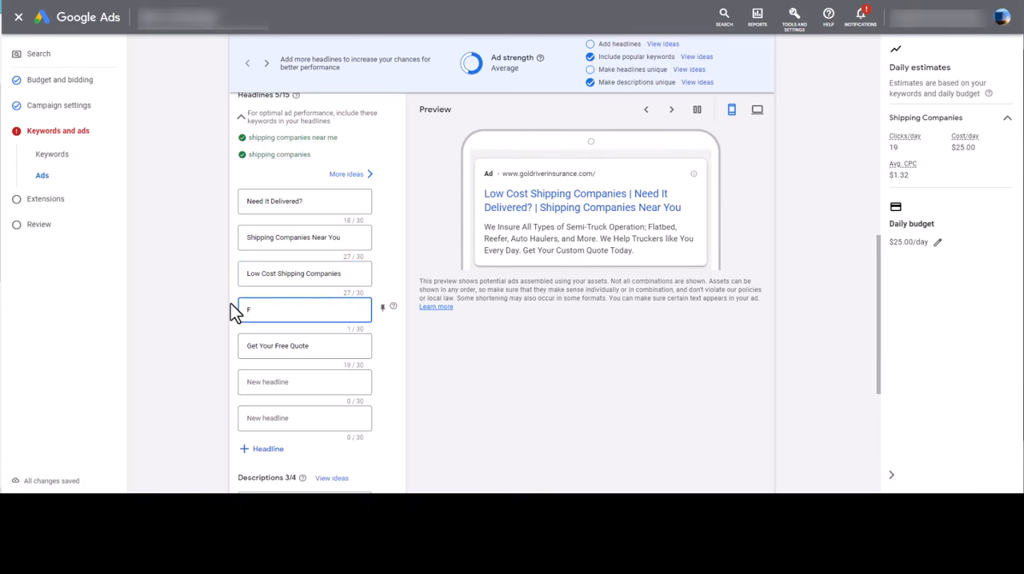
type("reight Quotes On Demand")
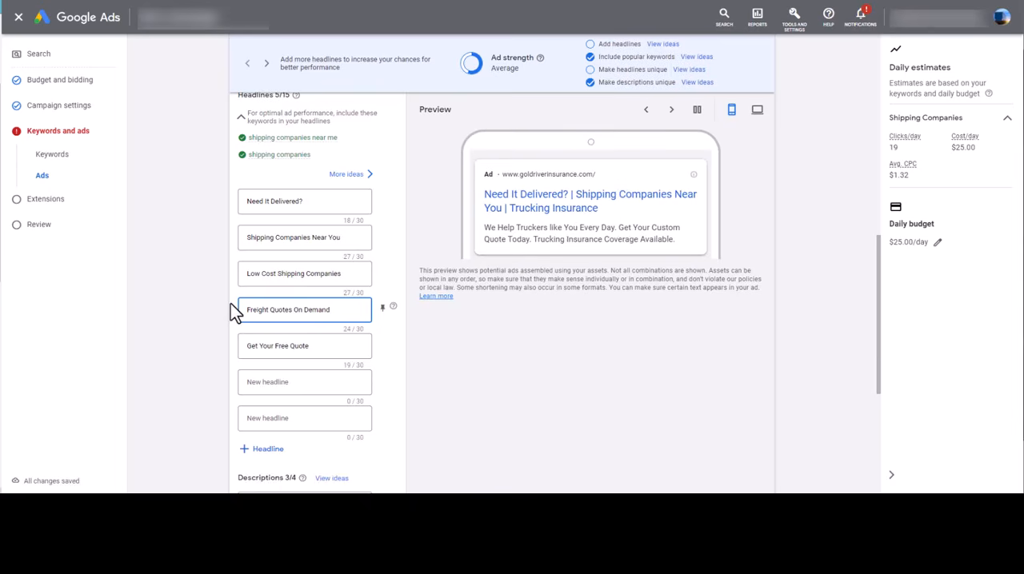
Replace the "Get Your Free Quote" headline with "Get Your Free Freight Quote", leaving the remaining headline fields empty
left_click(316, 352)
left_click_drag(340, 347, 225, 346)
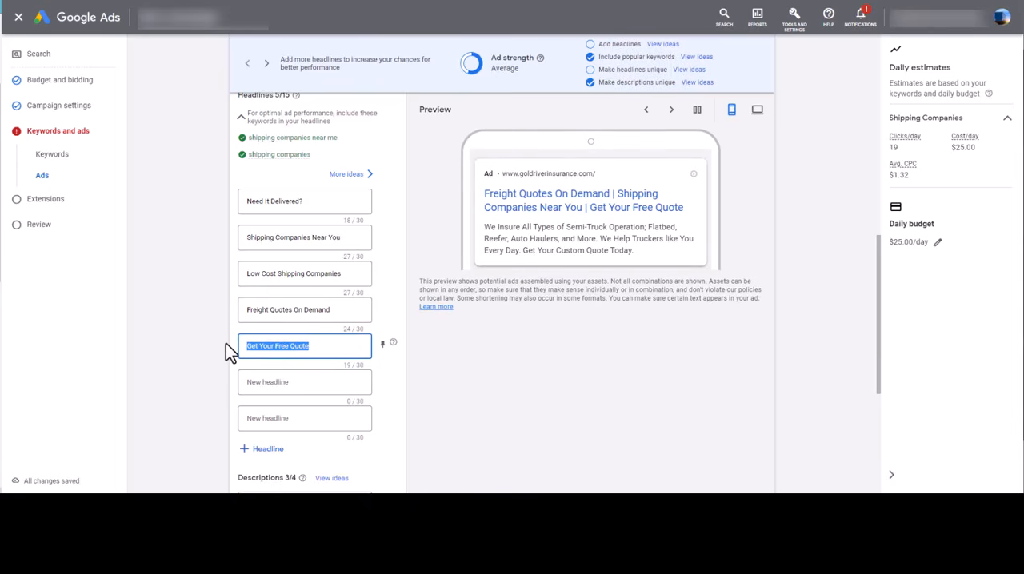
type("Get ")
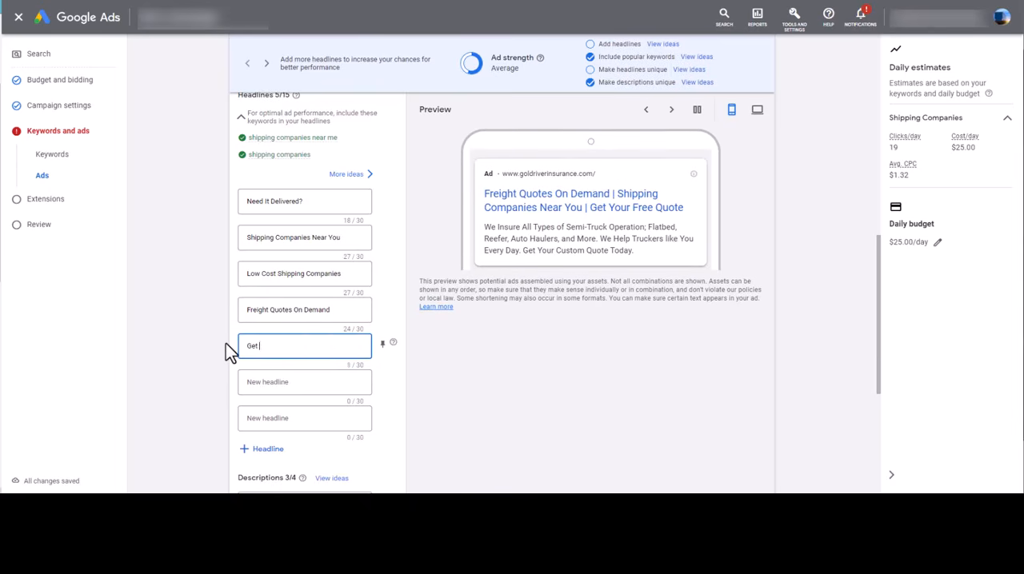
type("Your Free F")
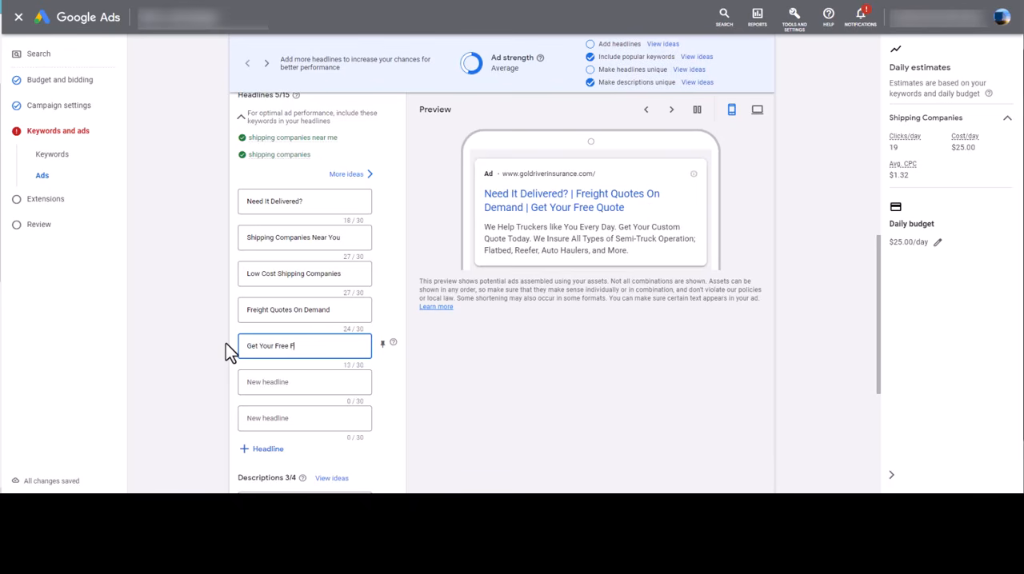
type("reight Quote")
left_click(295, 382)
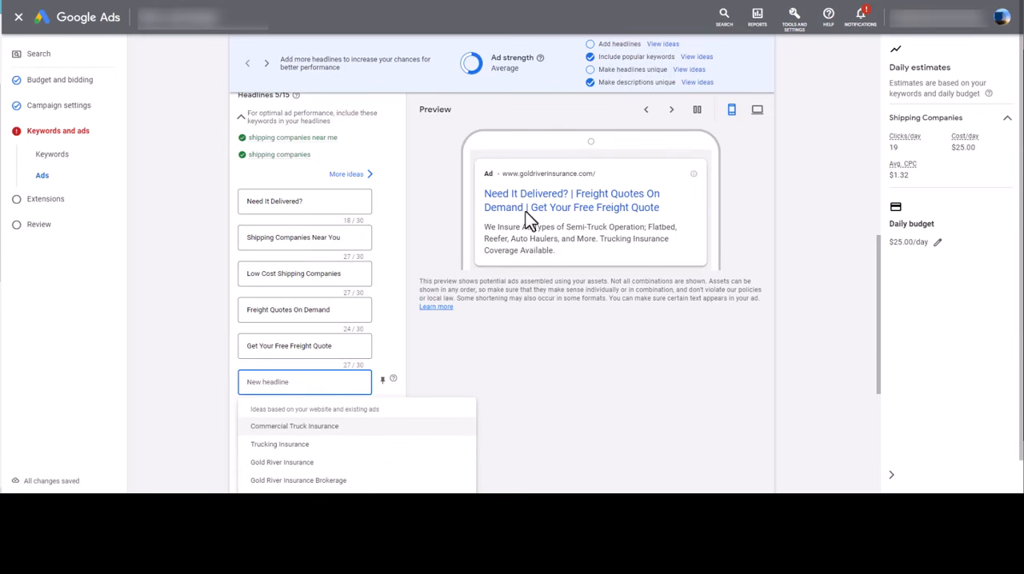
left_click(534, 349)
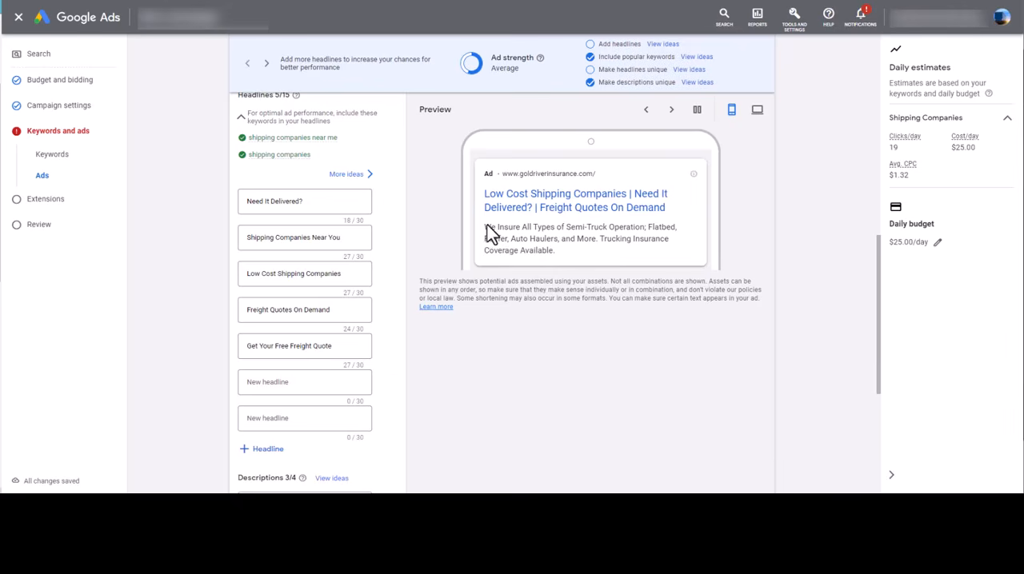
Examine the ad's insurance descriptions and compare them with the new headlines and the preview text
left_click_drag(484, 226, 377, 355)
left_click(483, 376)
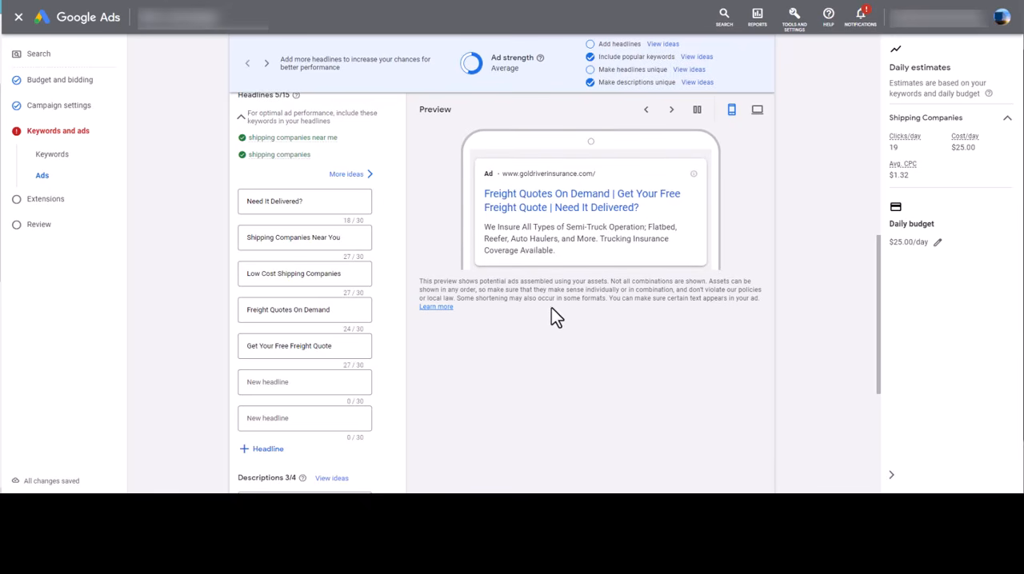
scroll(338, 348, "down", 3)
scroll(338, 419, "up", 2)
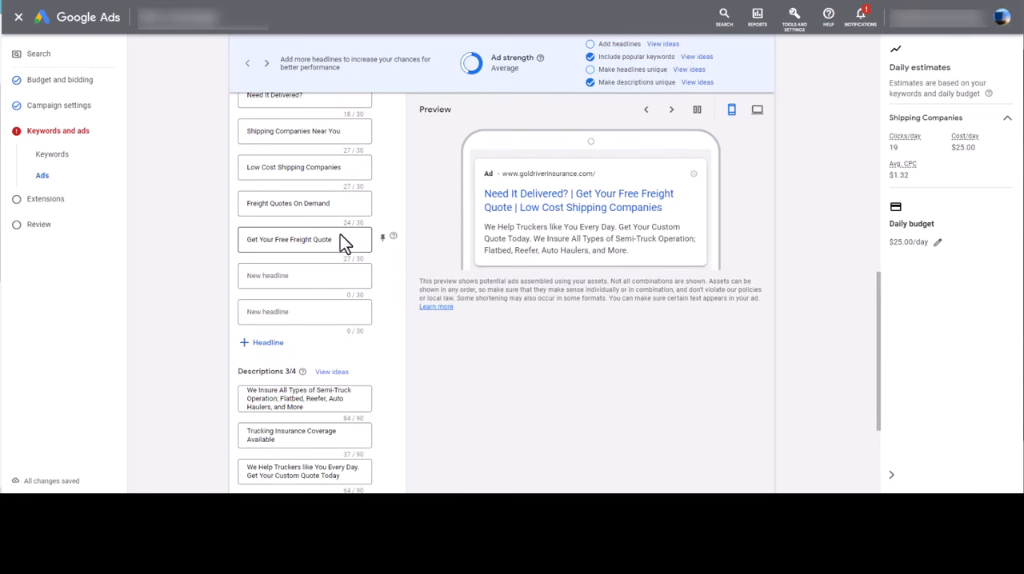
left_click(311, 244)
scroll(306, 344, "down", 2)
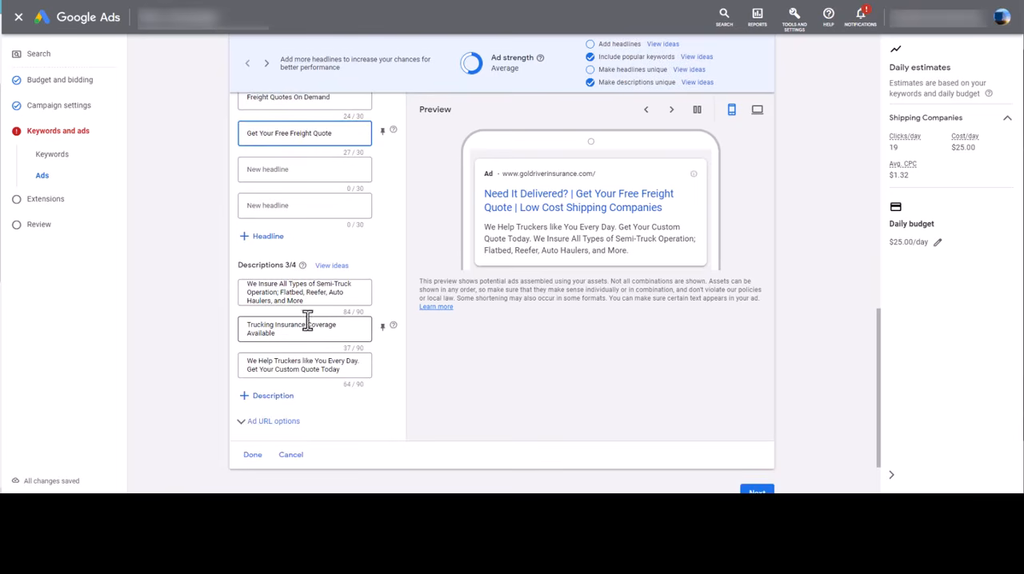
left_click_drag(310, 302, 251, 293)
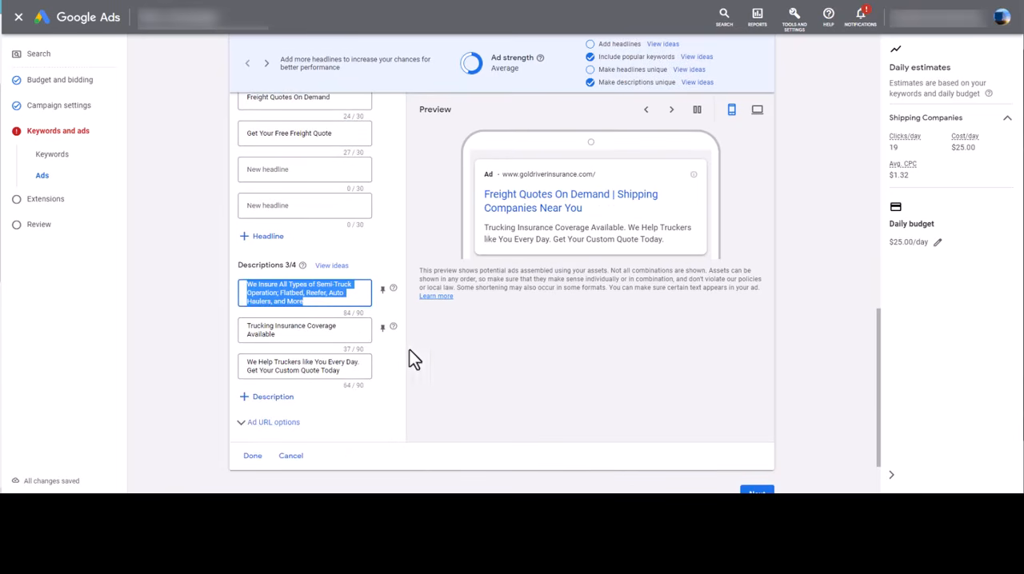
left_click_drag(488, 228, 558, 263)
scroll(583, 280, "up", 2)
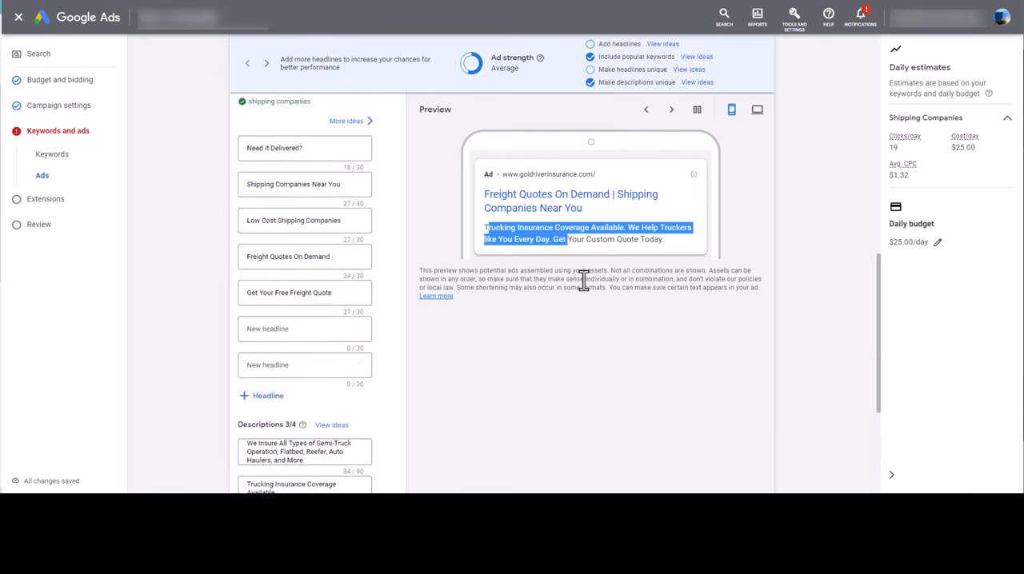
Look through several headline and description combinations in the ad preview, in both mobile and desktop layouts
left_click(672, 117)
left_click(672, 117)
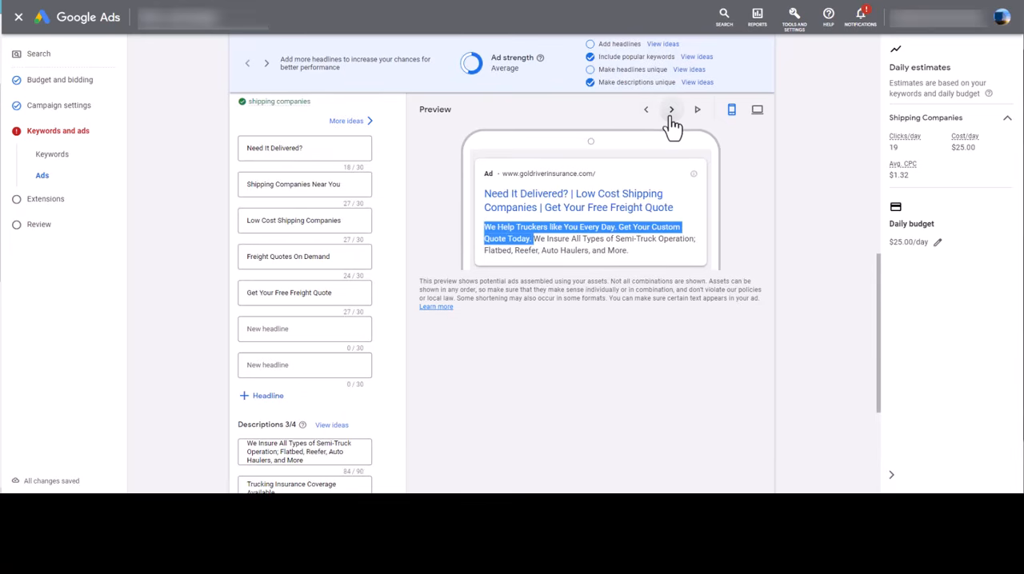
left_click(672, 117)
left_click(672, 117)
left_click(766, 116)
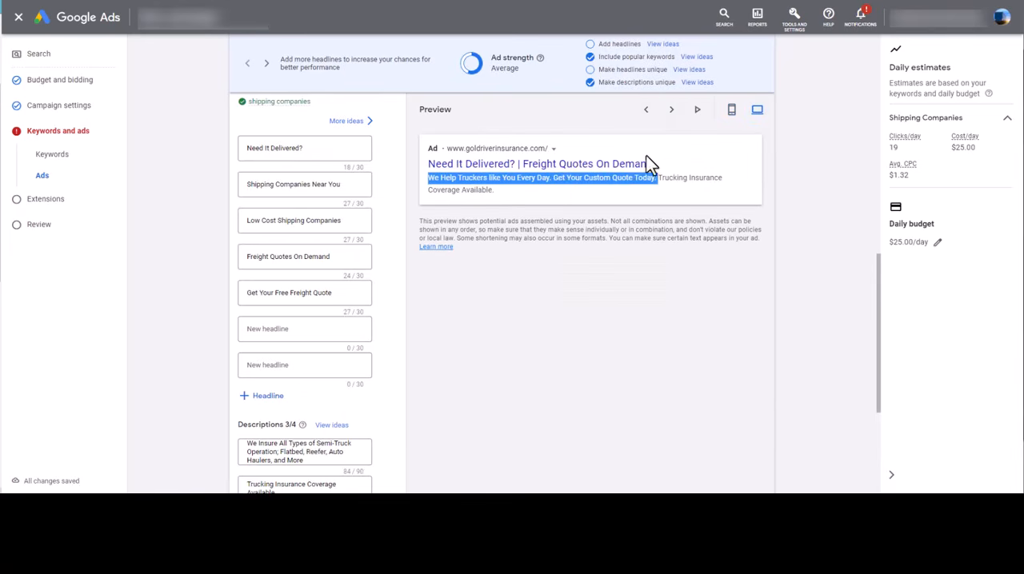
left_click(732, 112)
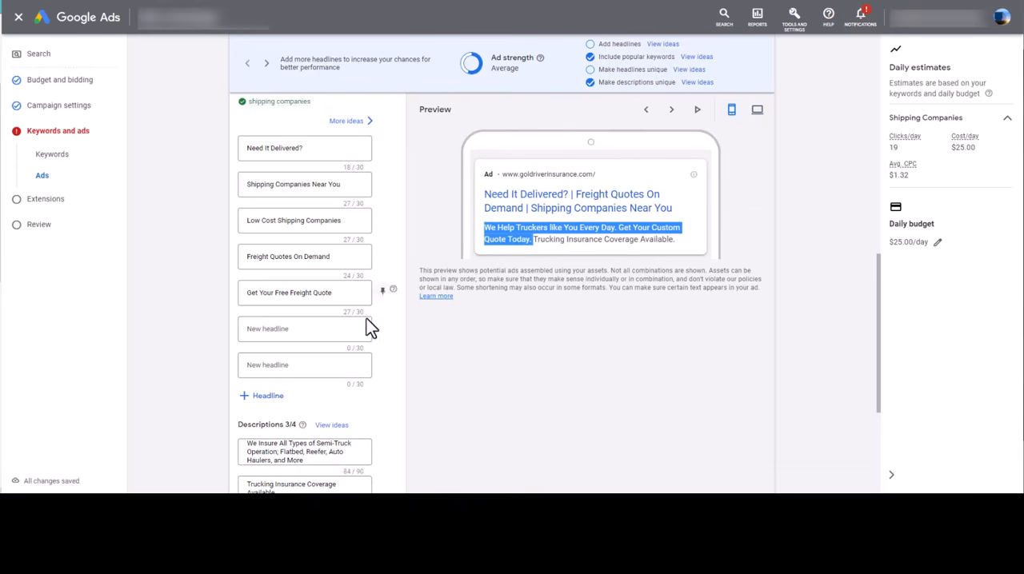
Check the ad URL options, leave them blank, and finish editing the ad
scroll(400, 352, "down", 3)
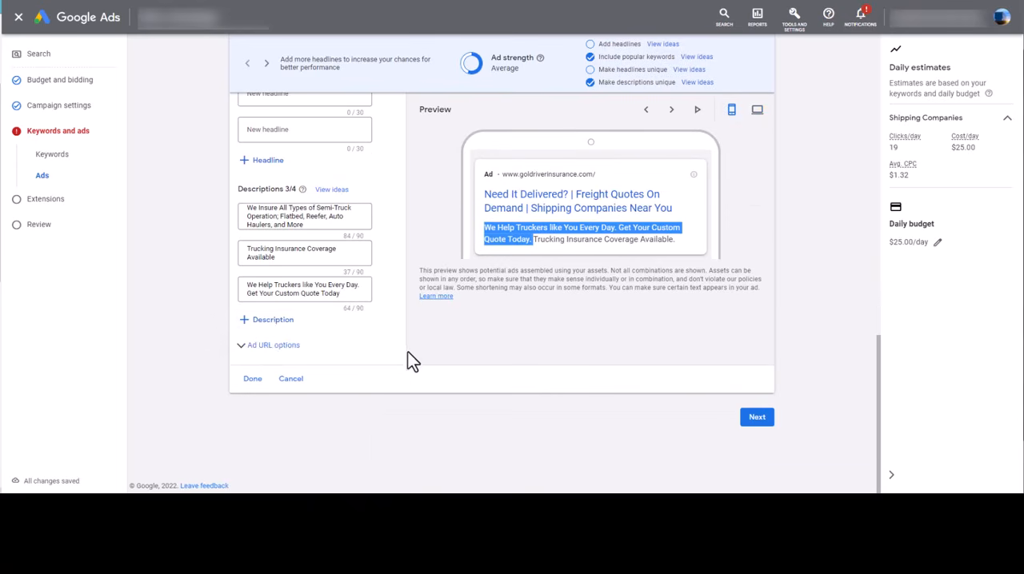
left_click(291, 353)
scroll(312, 366, "down", 3)
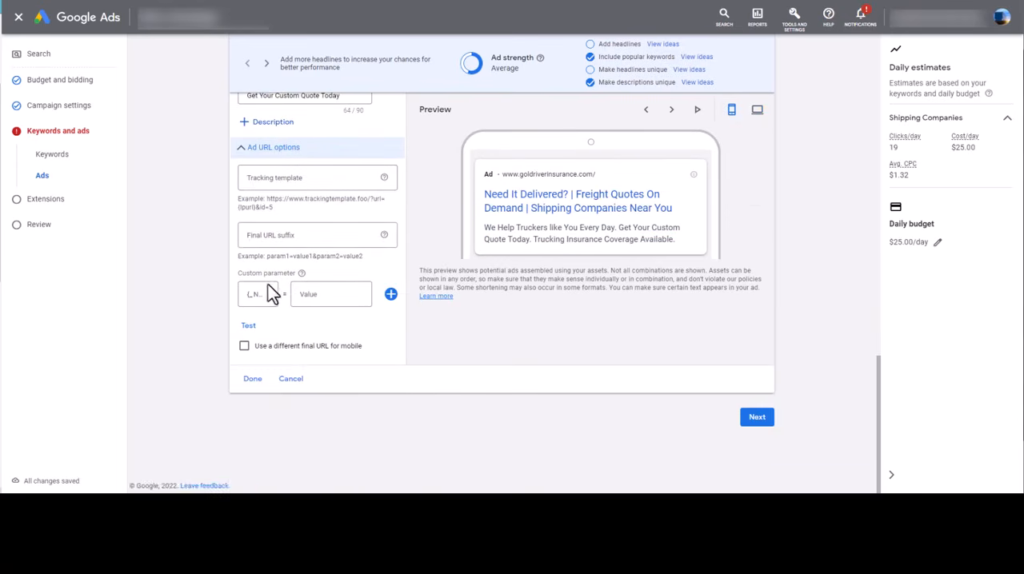
left_click(260, 152)
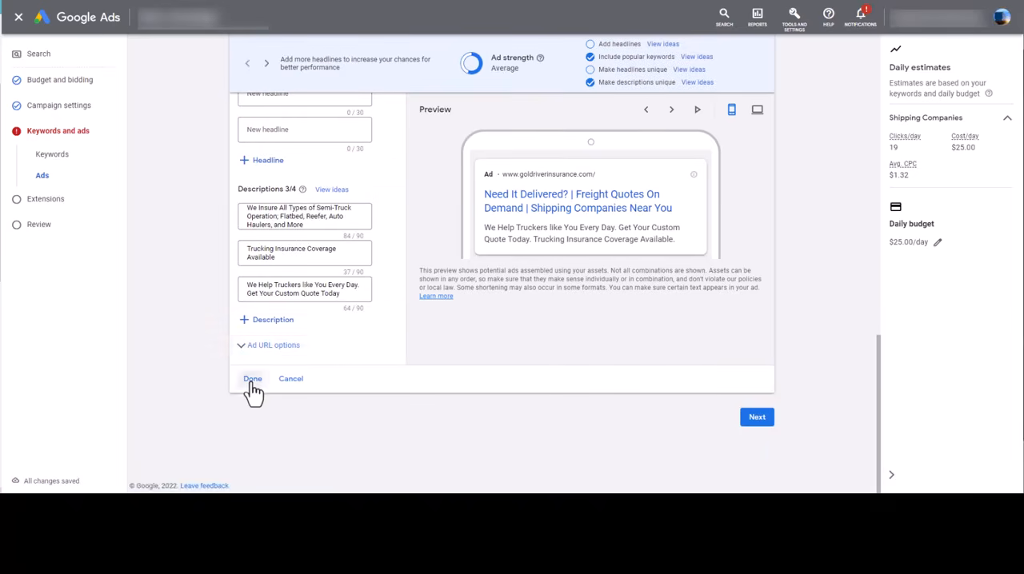
left_click(252, 379)
Check the Shipping Companies ad group's keywords and finished ad, and proceed to the campaign's extensions
scroll(432, 320, "up", 2)
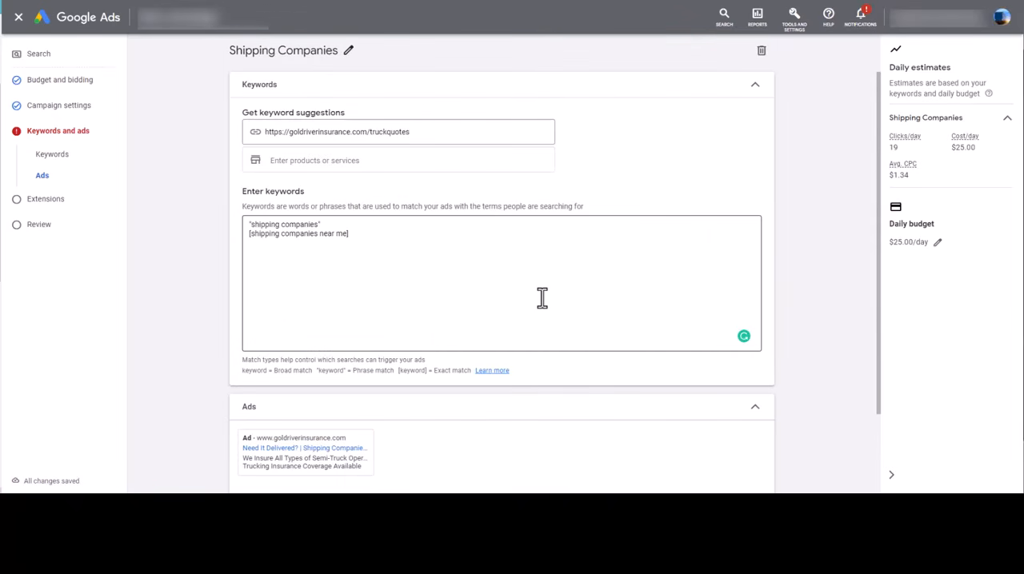
scroll(428, 224, "down", 3)
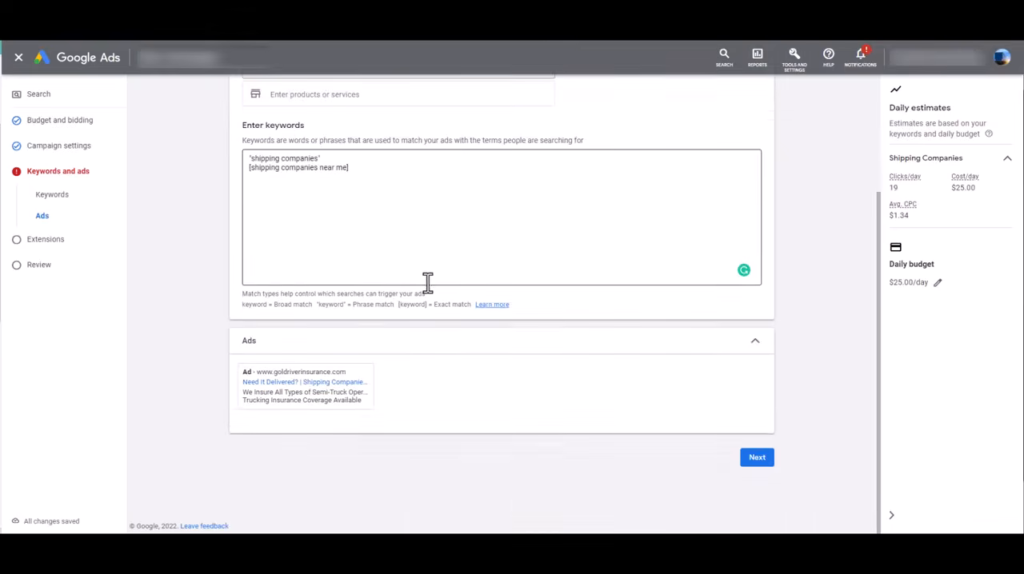
scroll(464, 352, "up", 4)
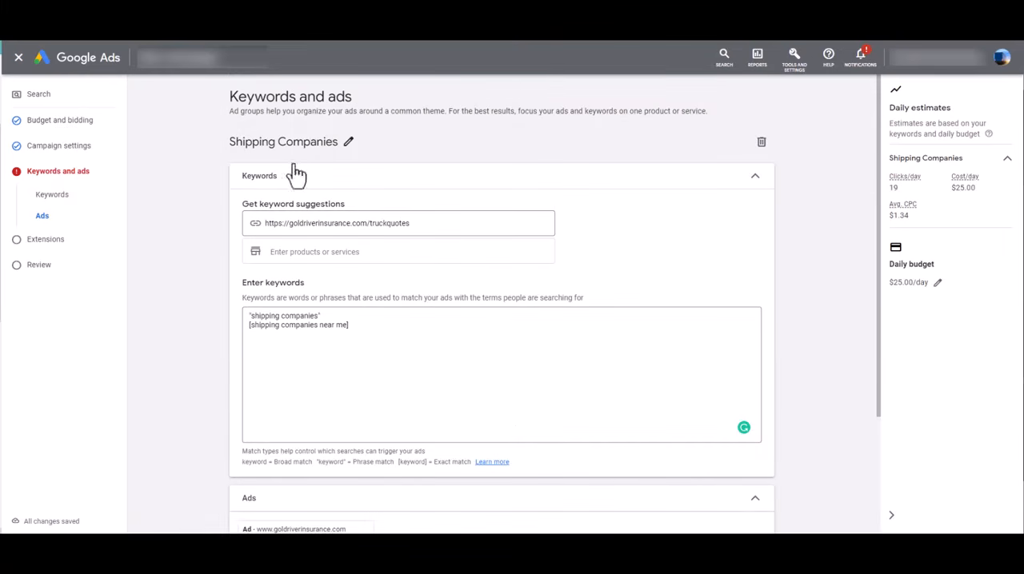
scroll(331, 169, "down", 3)
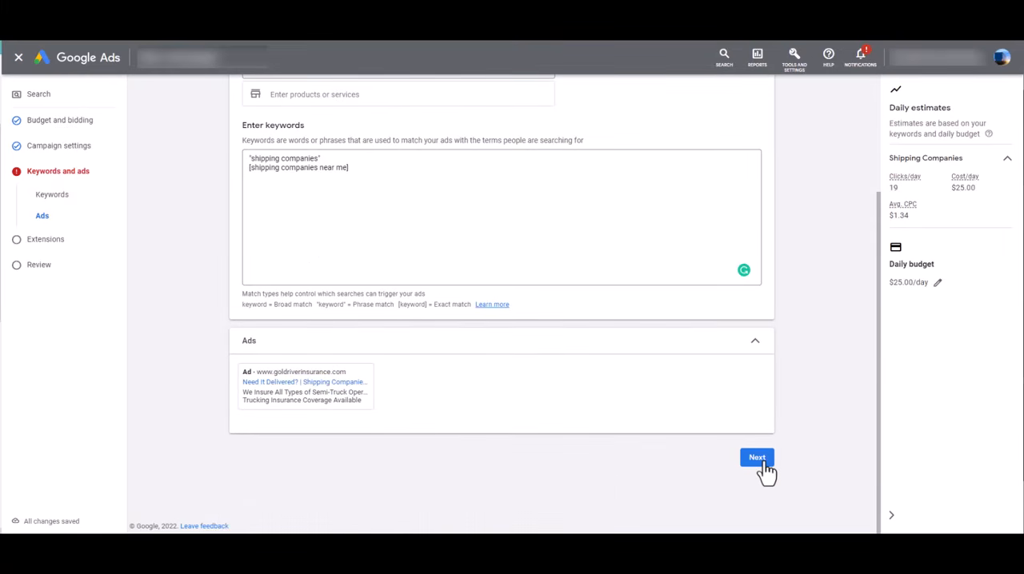
left_click(764, 463)
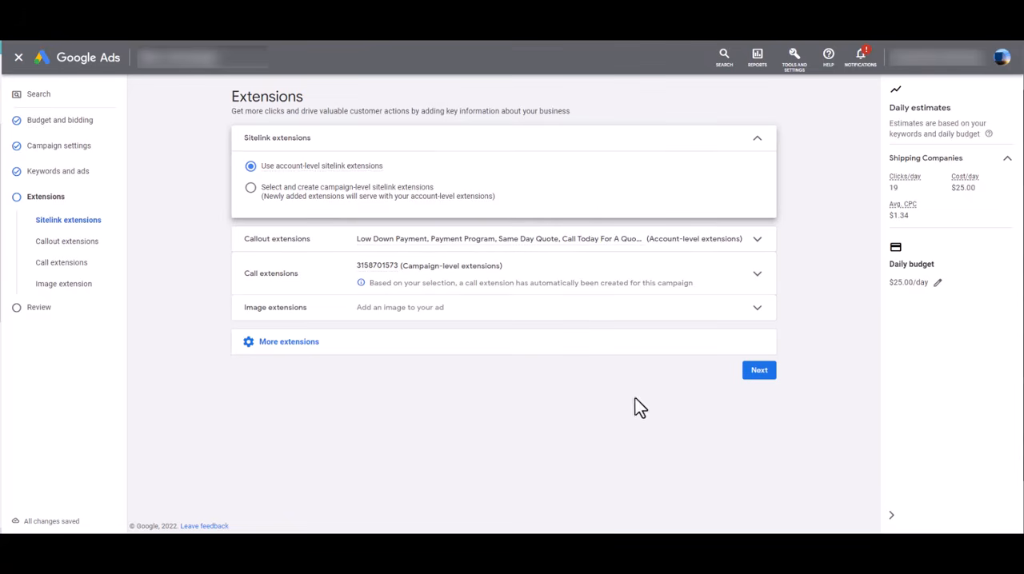
Check the callout extensions, keep the existing extension settings, and proceed to the campaign review
left_click(480, 244)
left_click(338, 240)
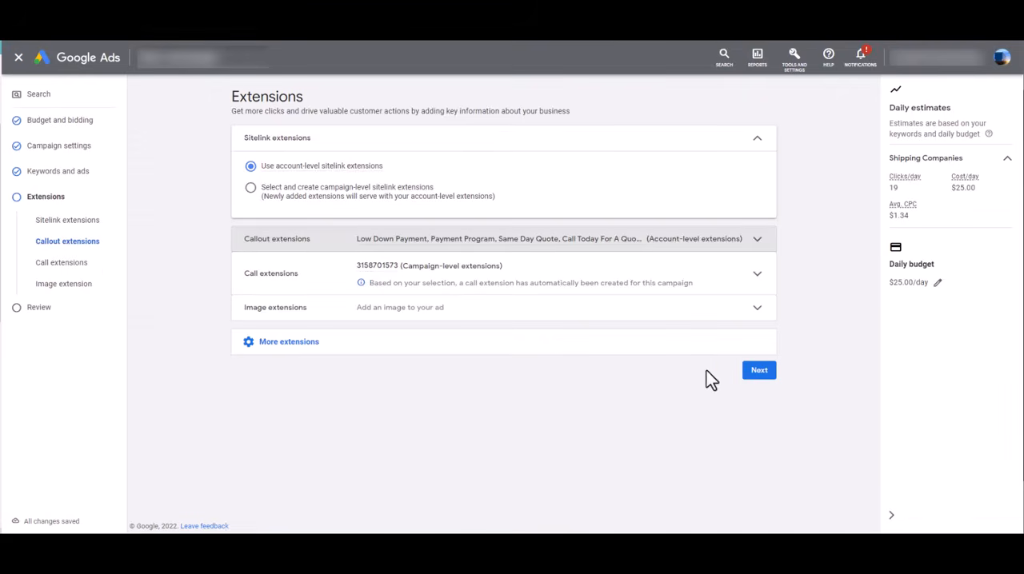
left_click(759, 374)
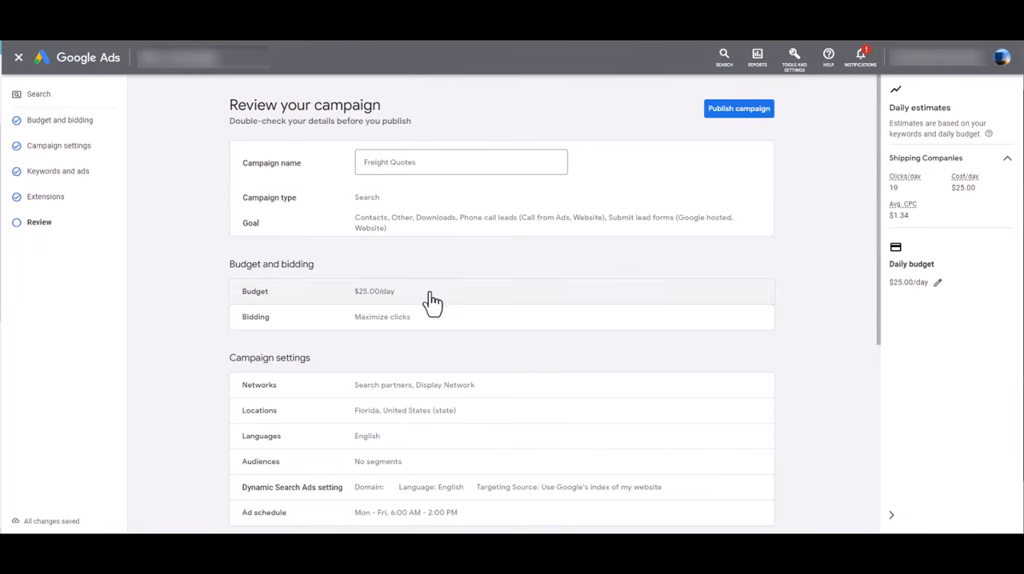
Reopen the network settings from the review and exclude both the Google Display Network and Google search partners
scroll(430, 299, "down", 1)
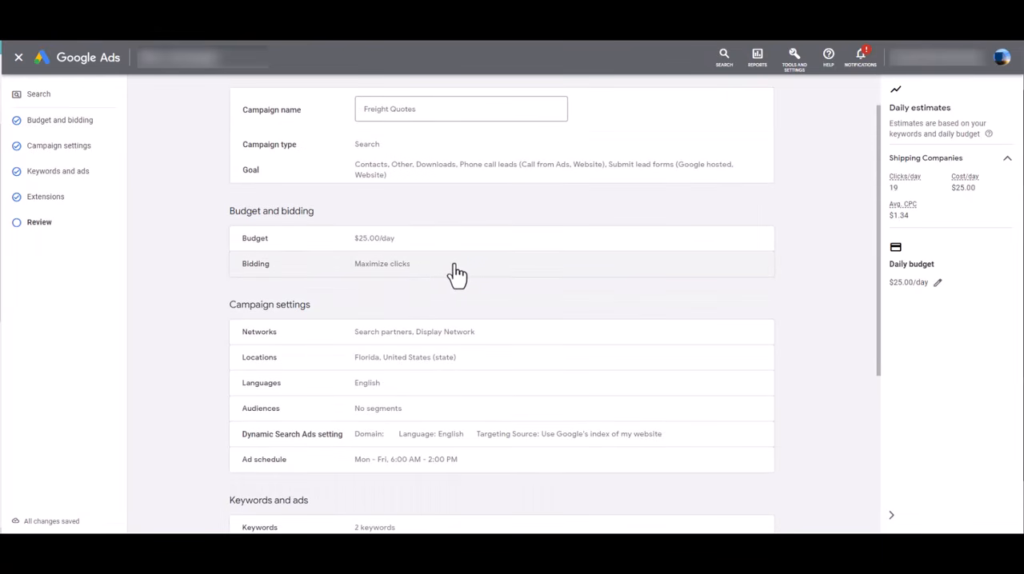
scroll(457, 275, "down", 1)
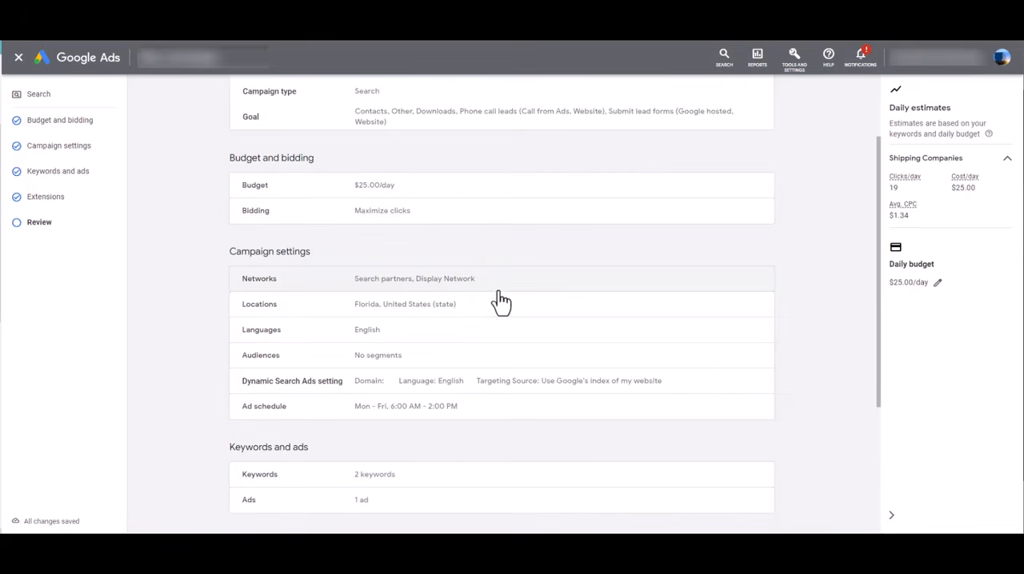
left_click(490, 281)
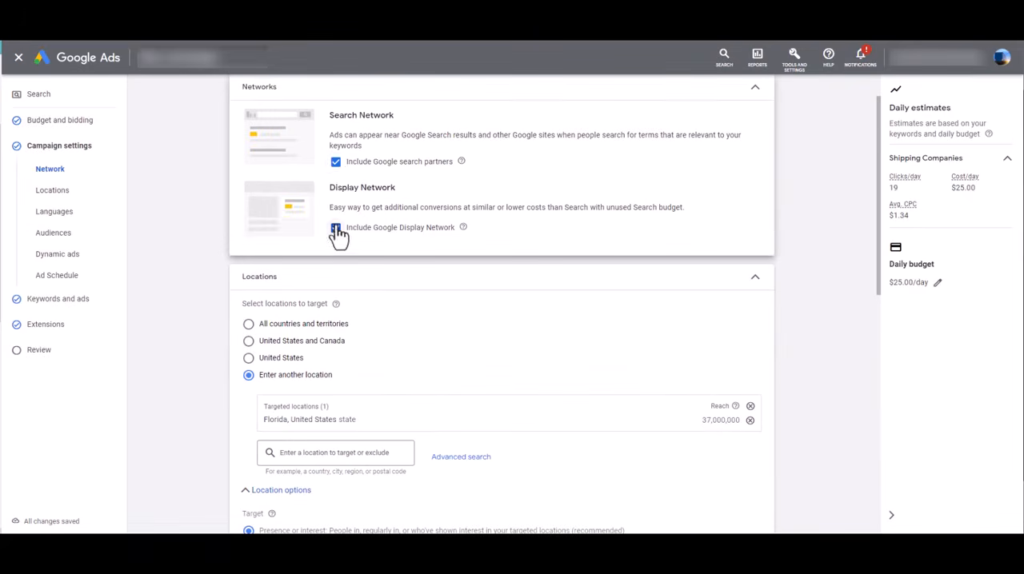
left_click(335, 228)
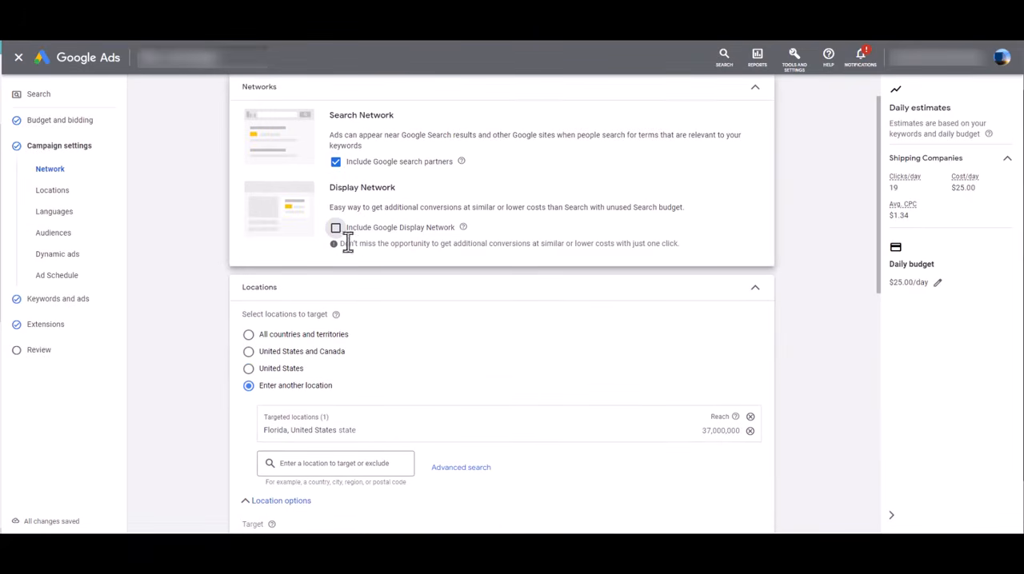
left_click(335, 162)
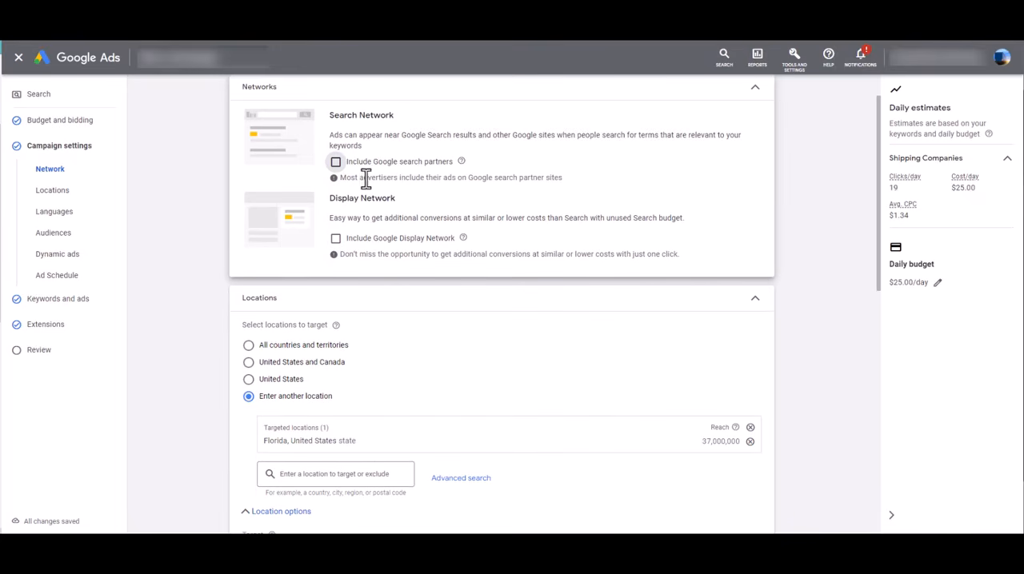
left_click(755, 89)
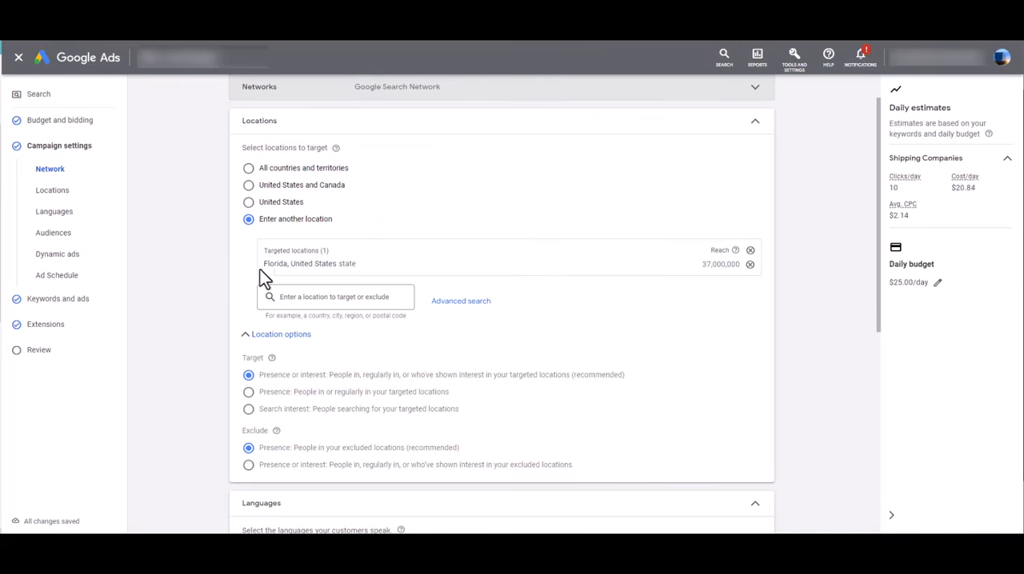
Check the daily estimates, location, language and ad schedule settings, and proceed past the campaign settings
double_click(893, 188)
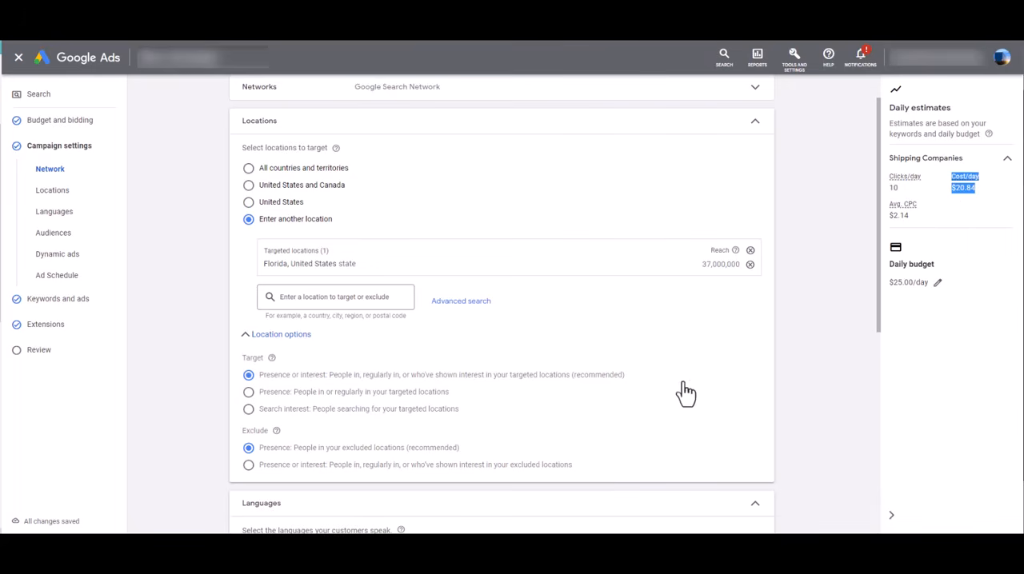
scroll(672, 404, "up", 1)
scroll(678, 356, "down", 3)
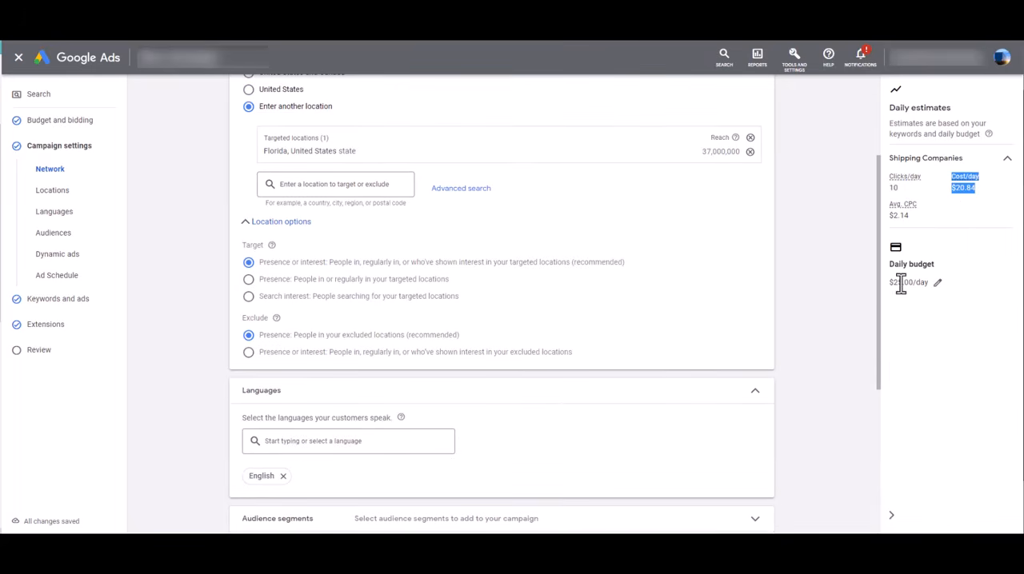
scroll(564, 392, "down", 5)
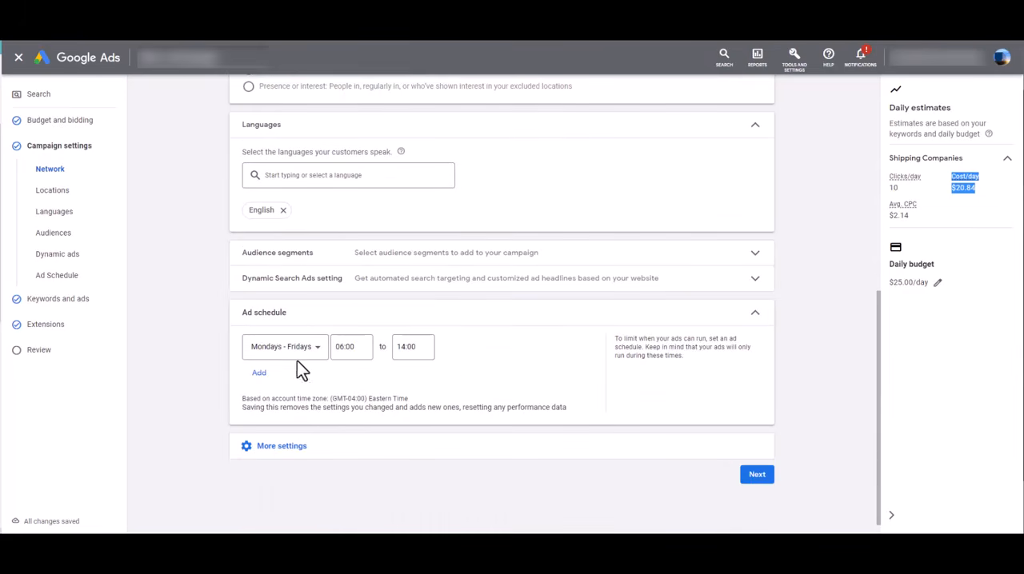
left_click(761, 480)
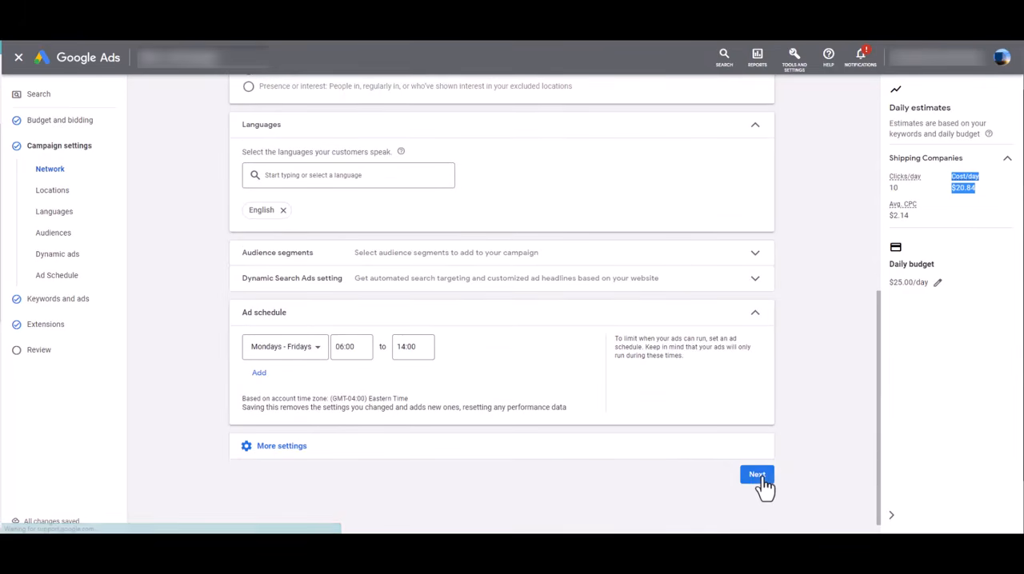
Proceed past the keywords, ads and extensions to the campaign review
scroll(771, 290, "down", 2)
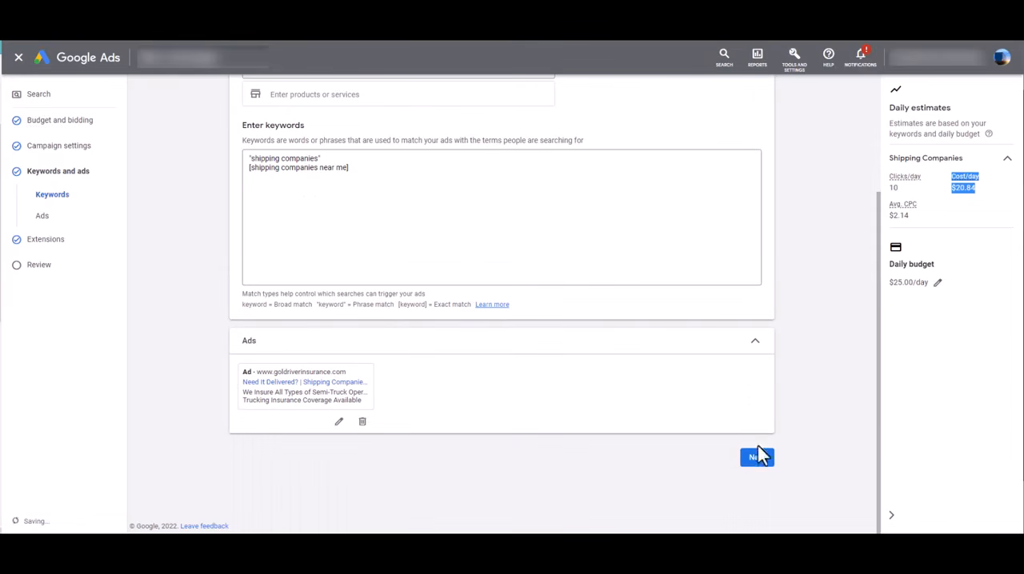
left_click(759, 456)
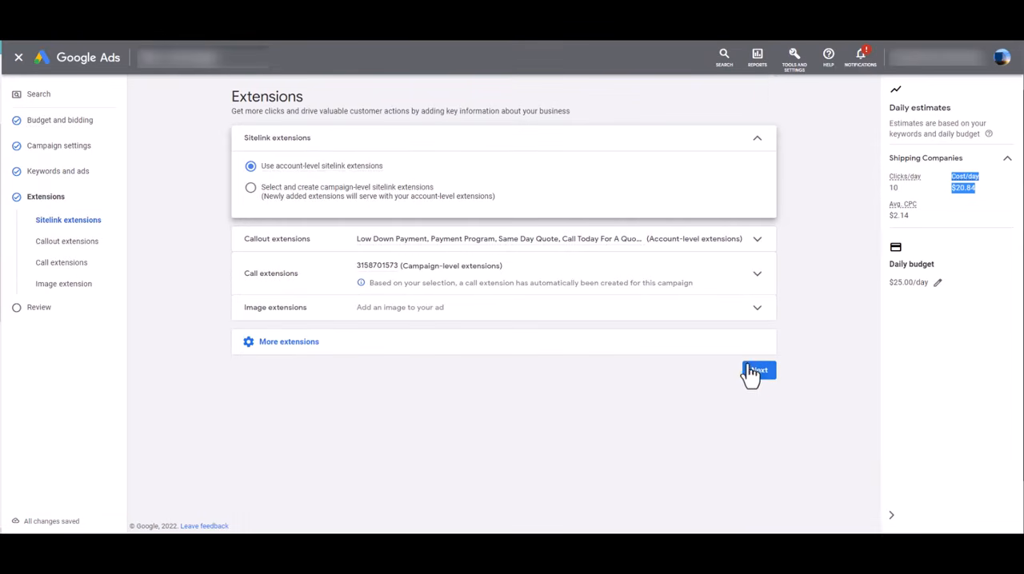
left_click(754, 371)
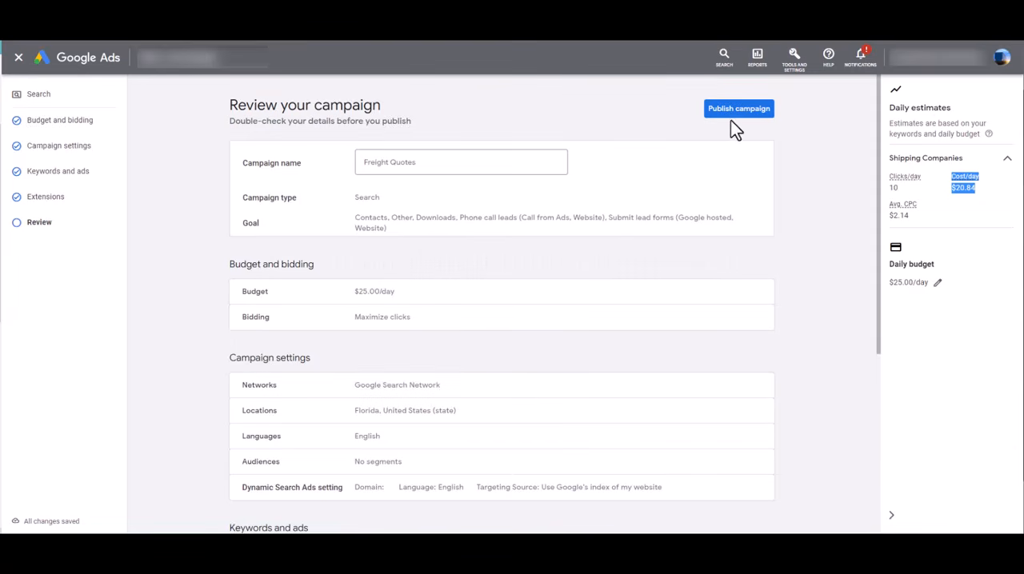
Check the summary of the Freight Quotes campaign's budget, settings, keywords and extensions, and publish the campaign
scroll(745, 240, "down", 4)
scroll(752, 320, "up", 4)
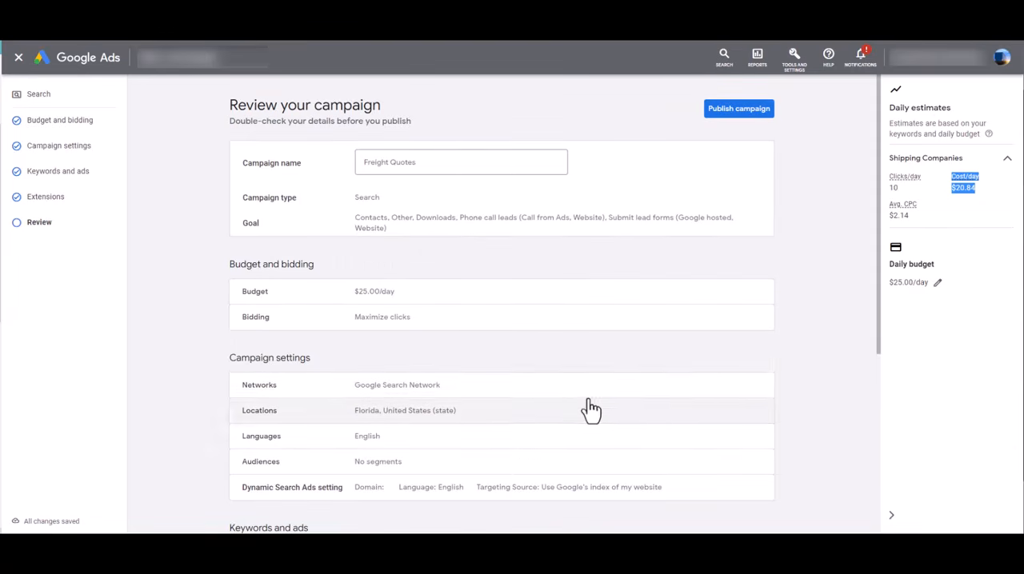
scroll(393, 377, "down", 1)
scroll(476, 434, "down", 2)
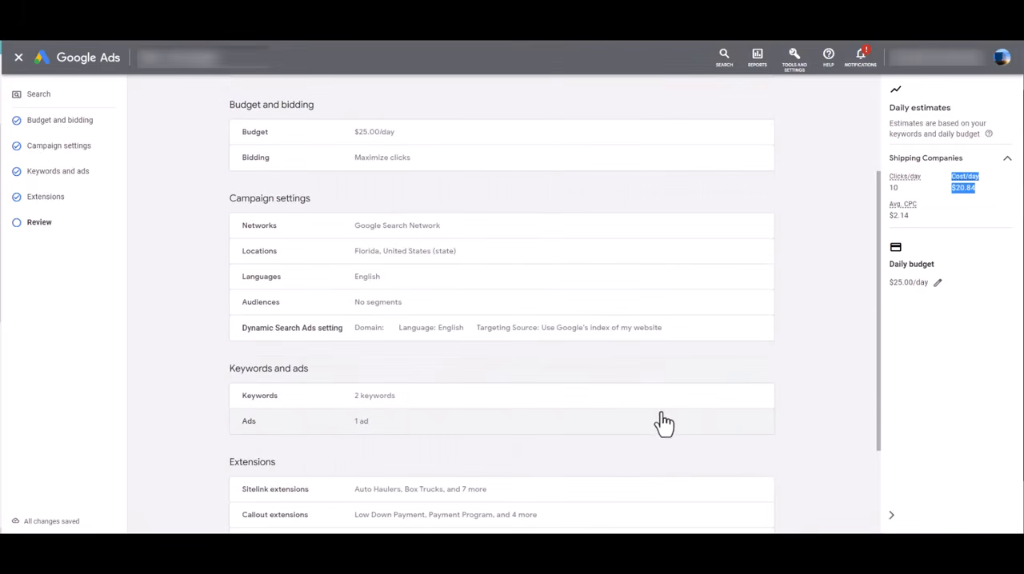
scroll(745, 421, "down", 3)
scroll(733, 366, "up", 3)
scroll(733, 366, "up", 3)
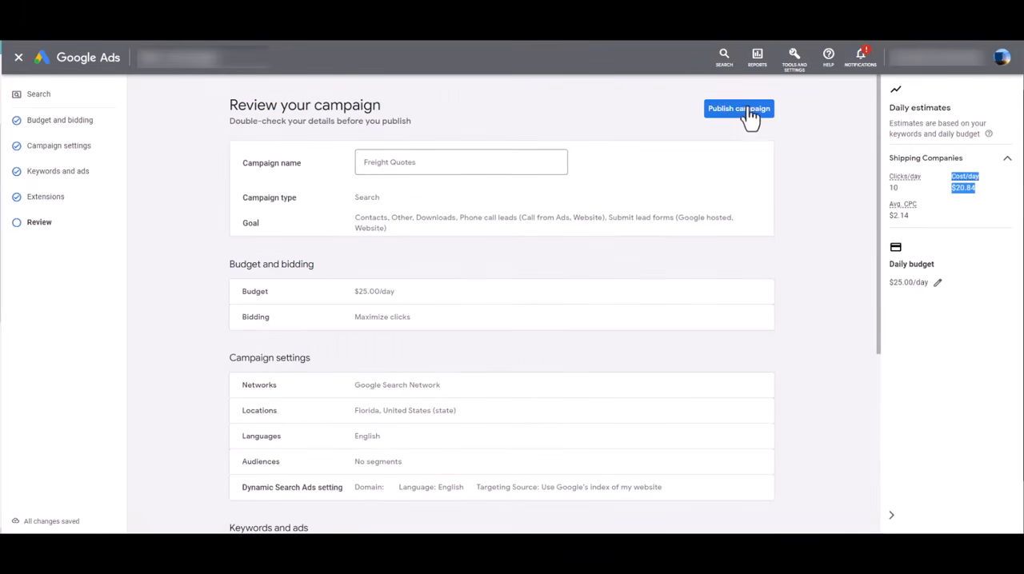
left_click(749, 112)
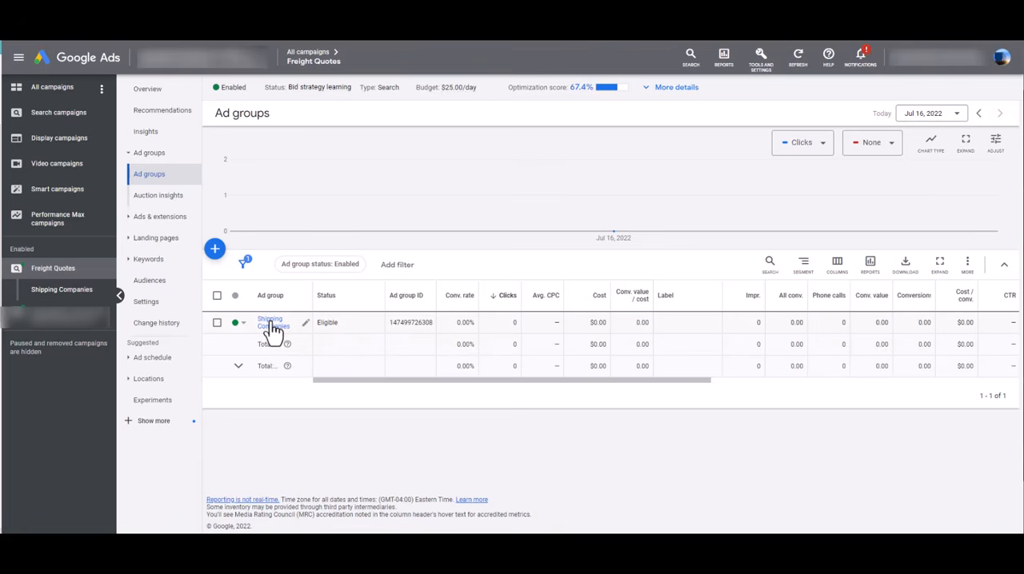
Open the Shipping Companies ad group and check its keywords, example ad and ad group details
left_click(270, 323)
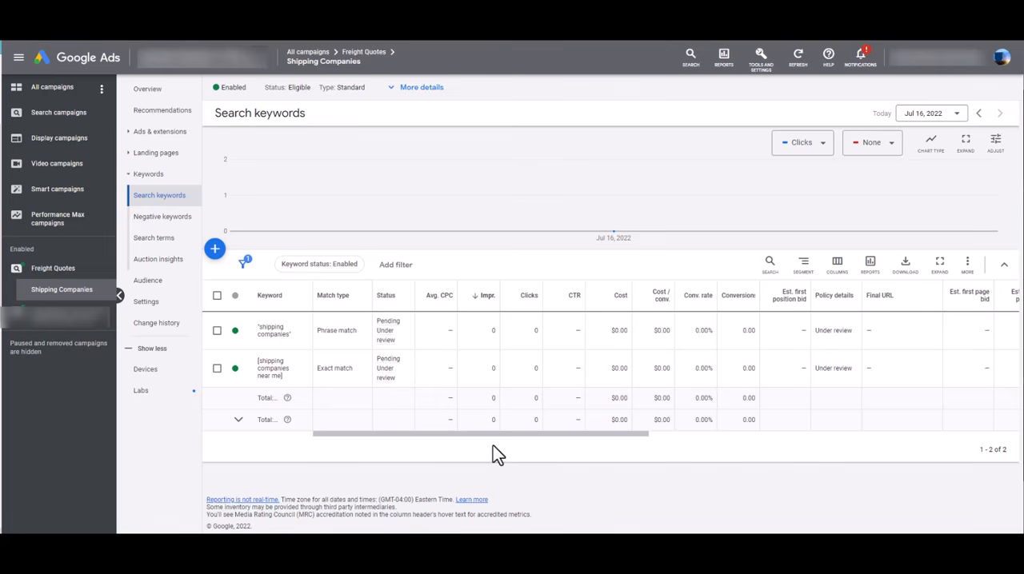
left_click_drag(504, 434, 355, 442)
left_click(418, 88)
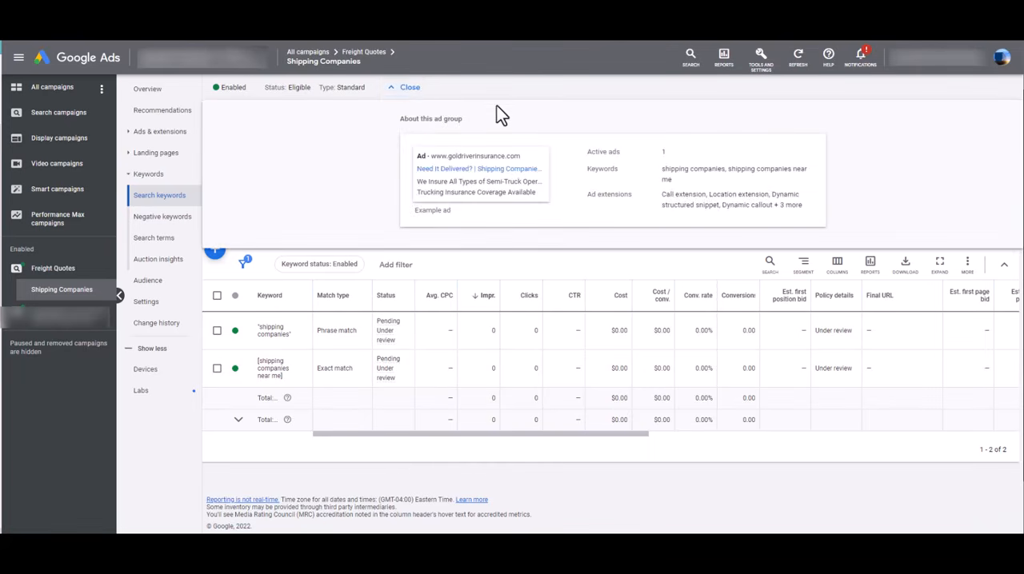
Open the Freight Quotes campaign's bidding settings, check the maximum CPC bid limit, and start changing the bid strategy
left_click(47, 272)
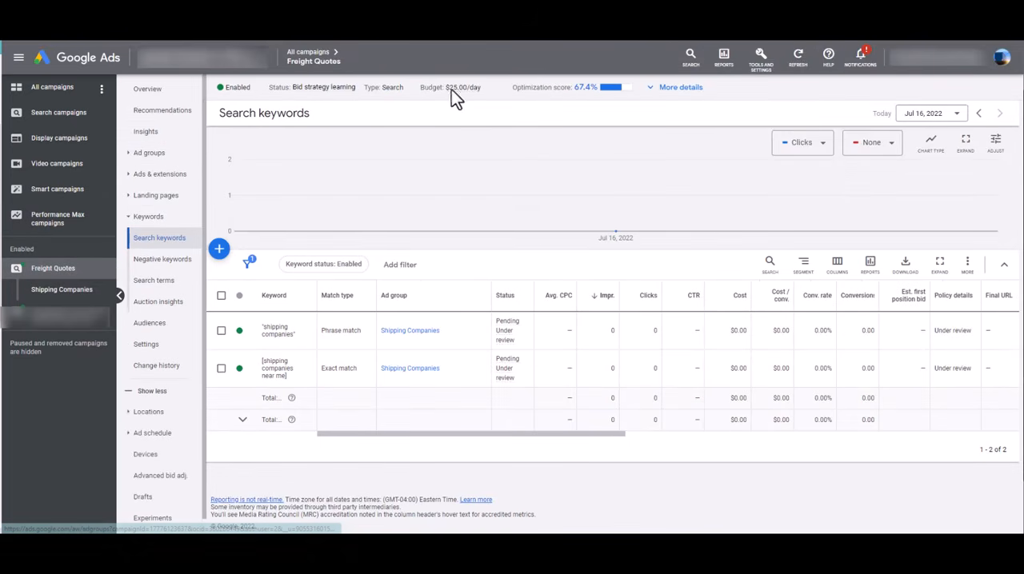
left_click(160, 347)
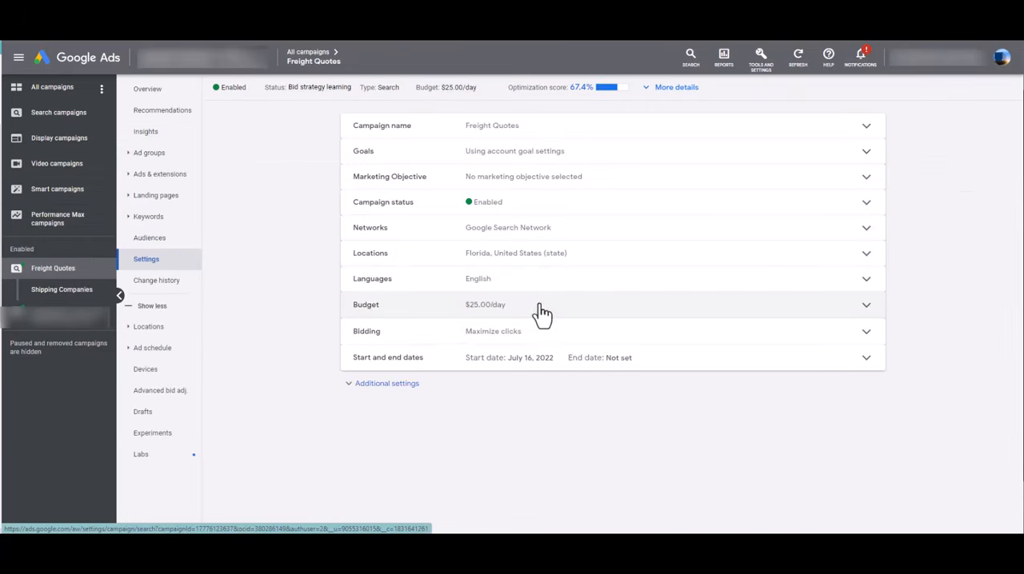
left_click(554, 334)
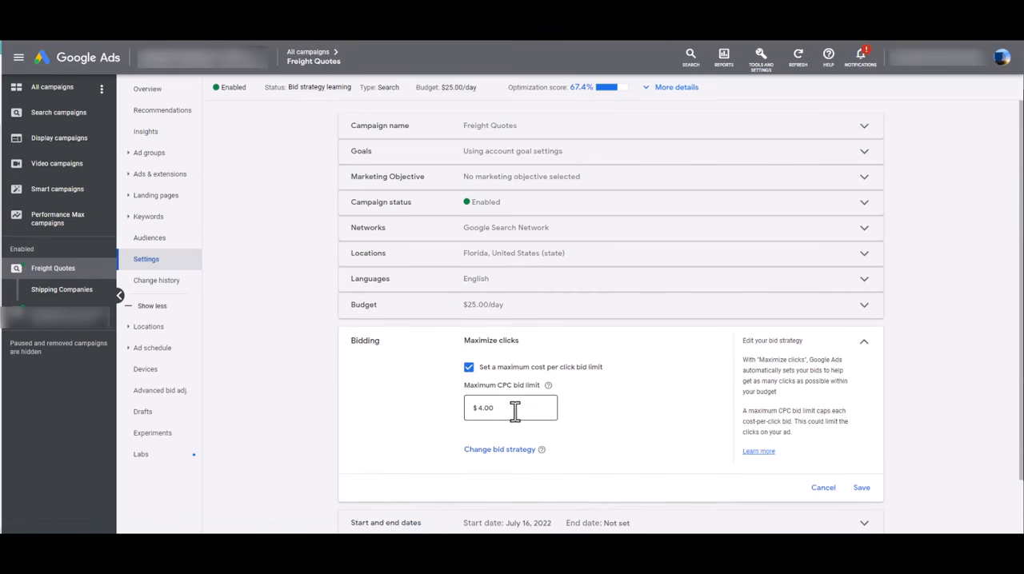
left_click(482, 410)
left_click(507, 453)
left_click_drag(506, 454, 384, 437)
left_click(384, 437)
left_click_drag(514, 412, 482, 411)
left_click(608, 452)
scroll(637, 418, "down", 1)
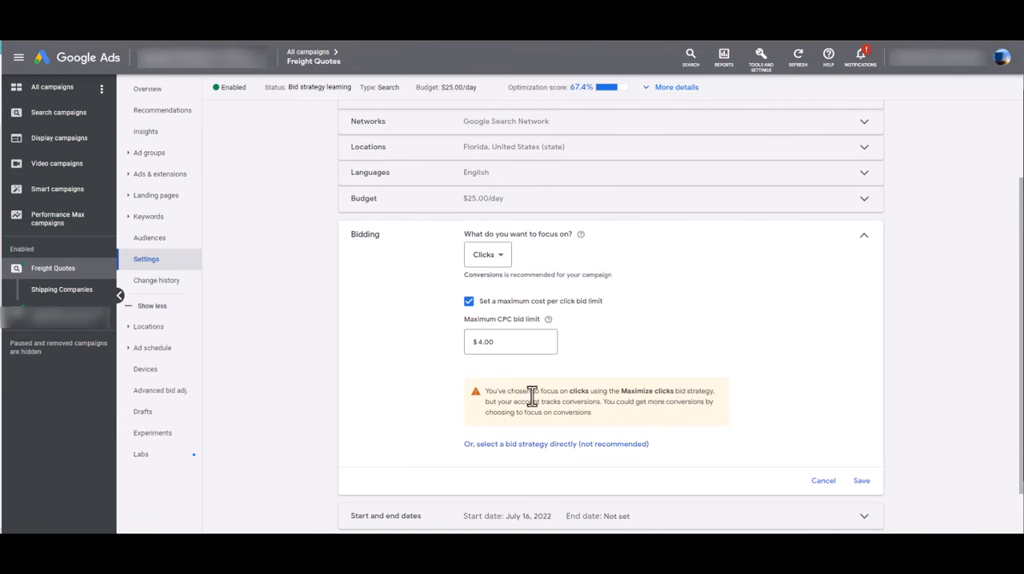
Choose to select a bid strategy directly, and look through the portfolio option and the available strategies
left_click(557, 445)
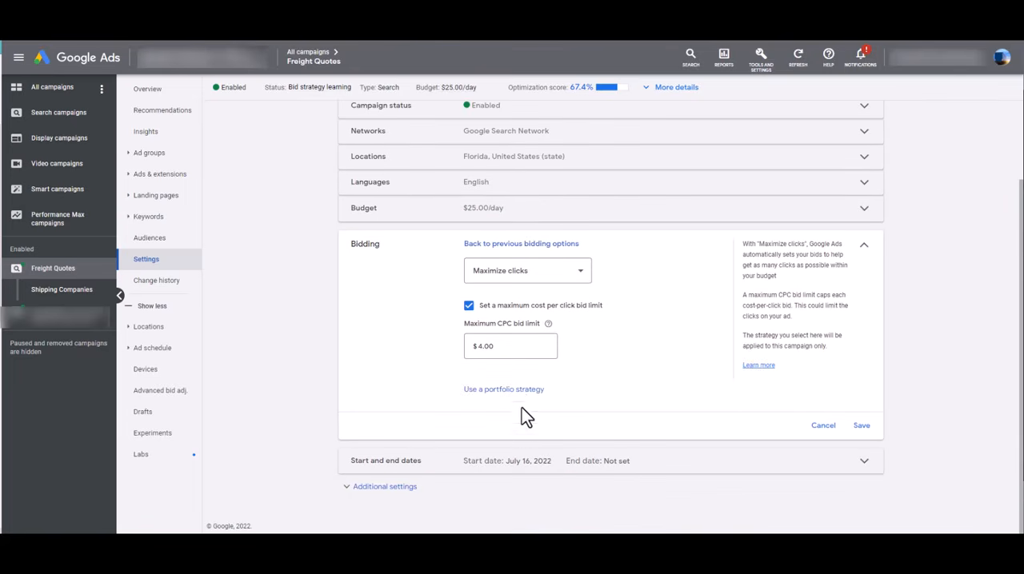
left_click(504, 390)
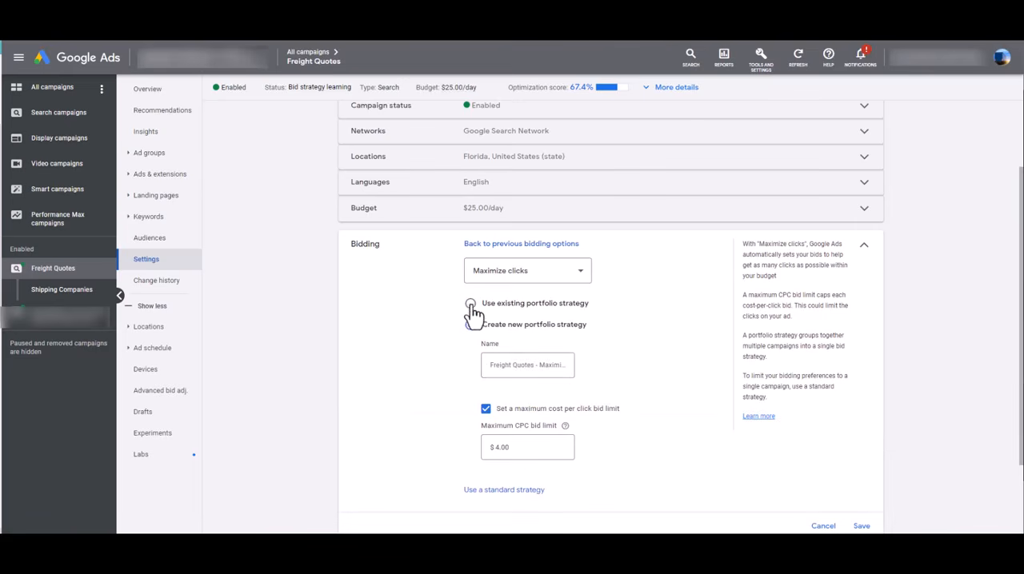
left_click(520, 271)
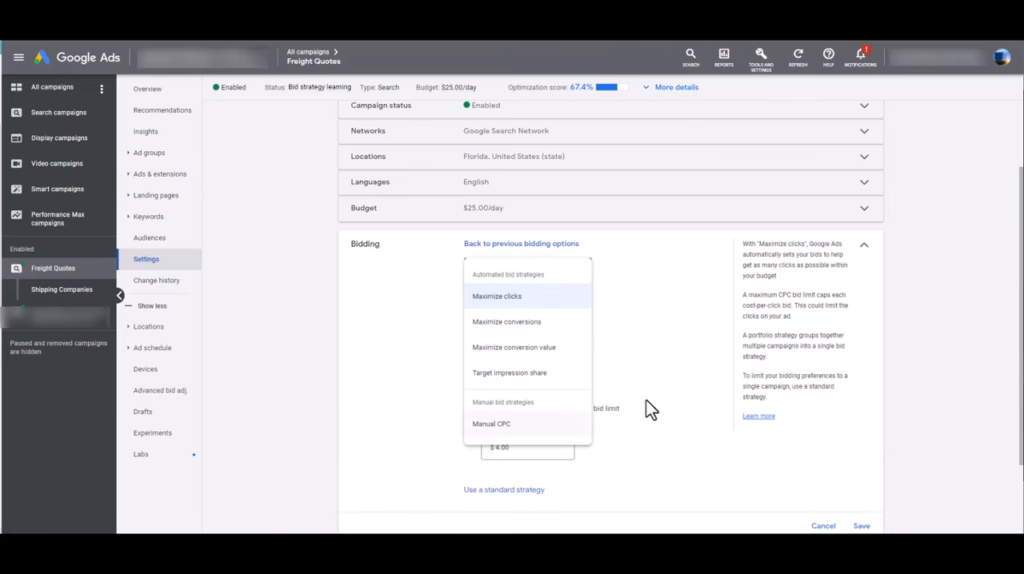
left_click(616, 389)
left_click(542, 284)
left_click(679, 376)
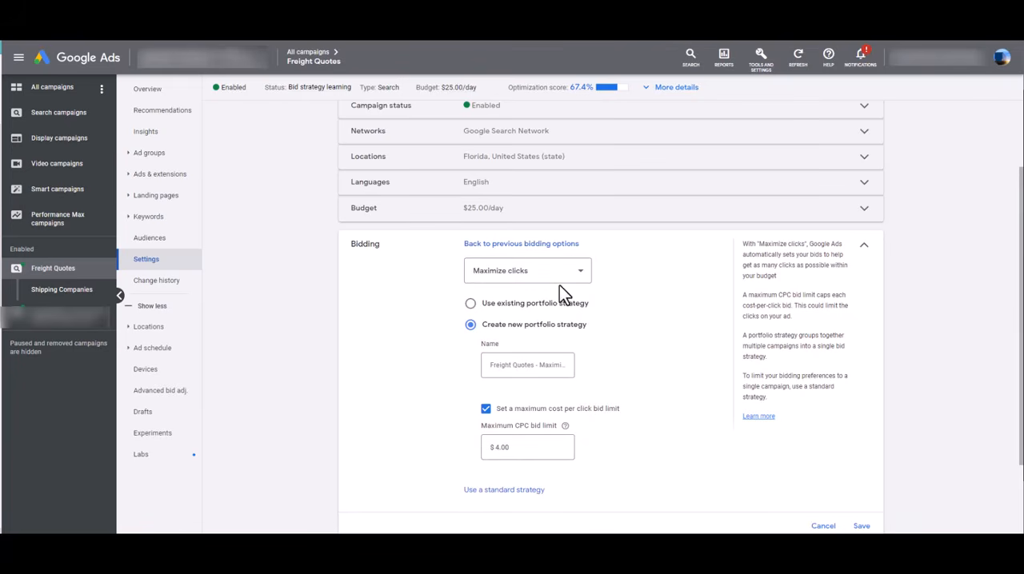
Switch the campaign's bid strategy to Manual CPC with Enhanced CPC turned off, and save it
left_click(549, 277)
left_click(496, 428)
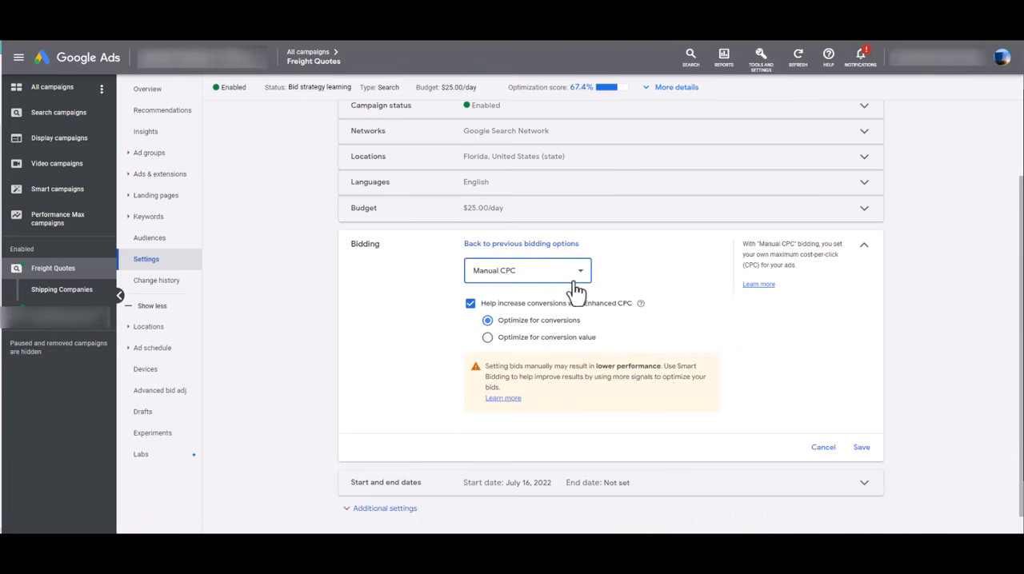
left_click(470, 304)
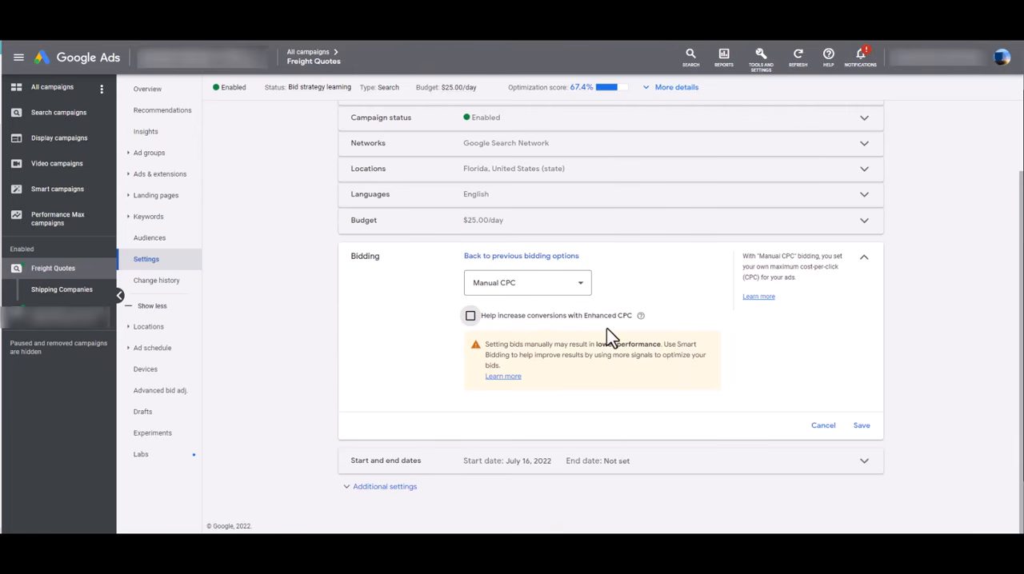
left_click(537, 288)
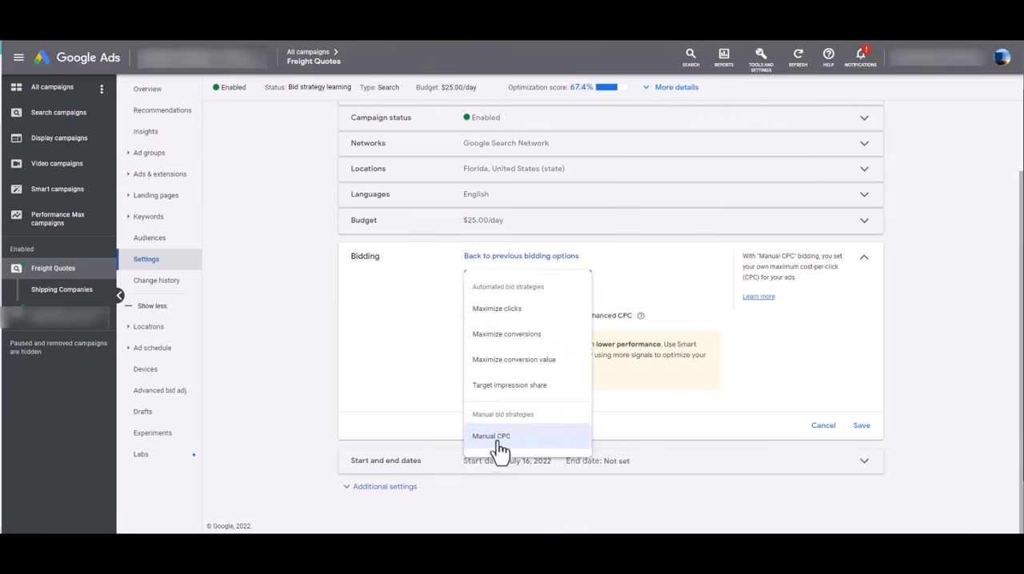
left_click(493, 441)
left_click(862, 429)
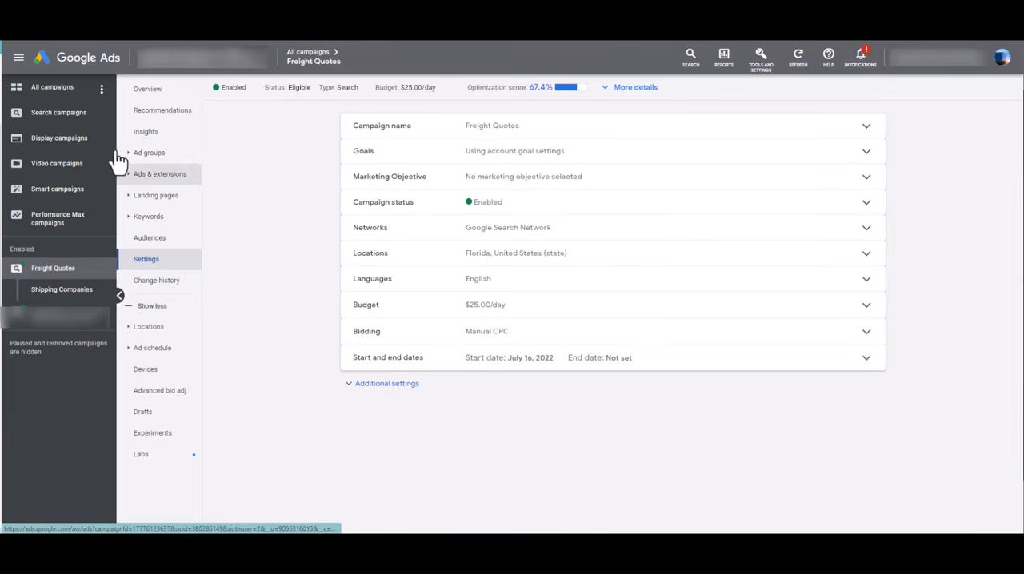
Go back to the keyword list of the Shipping Companies ad group
left_click(57, 291)
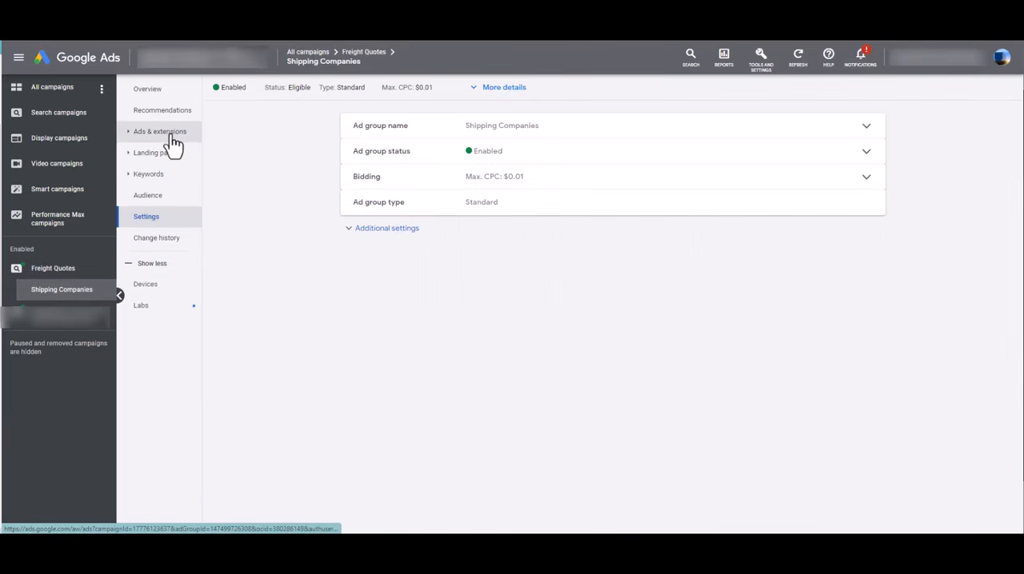
left_click(171, 135)
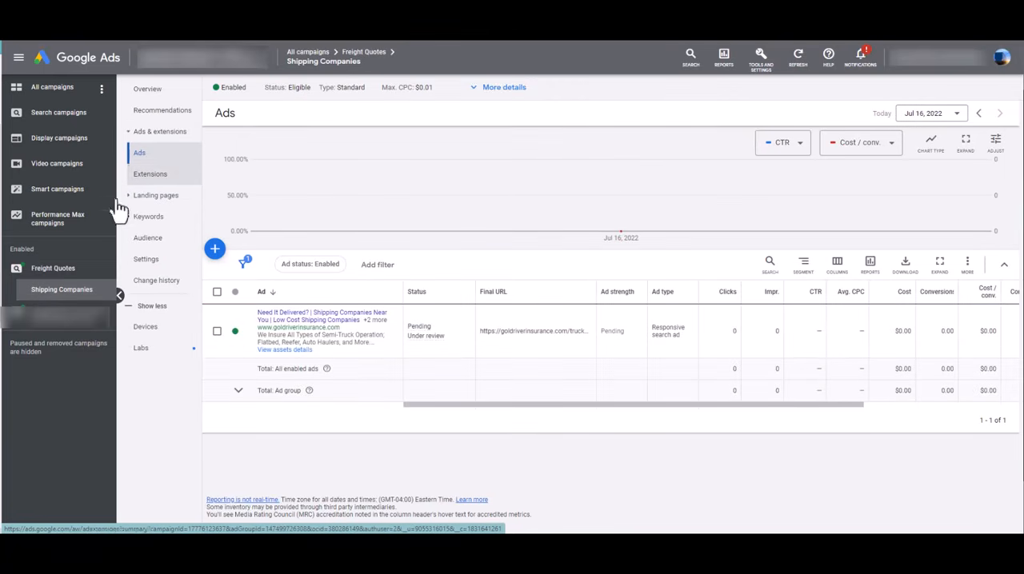
left_click(80, 270)
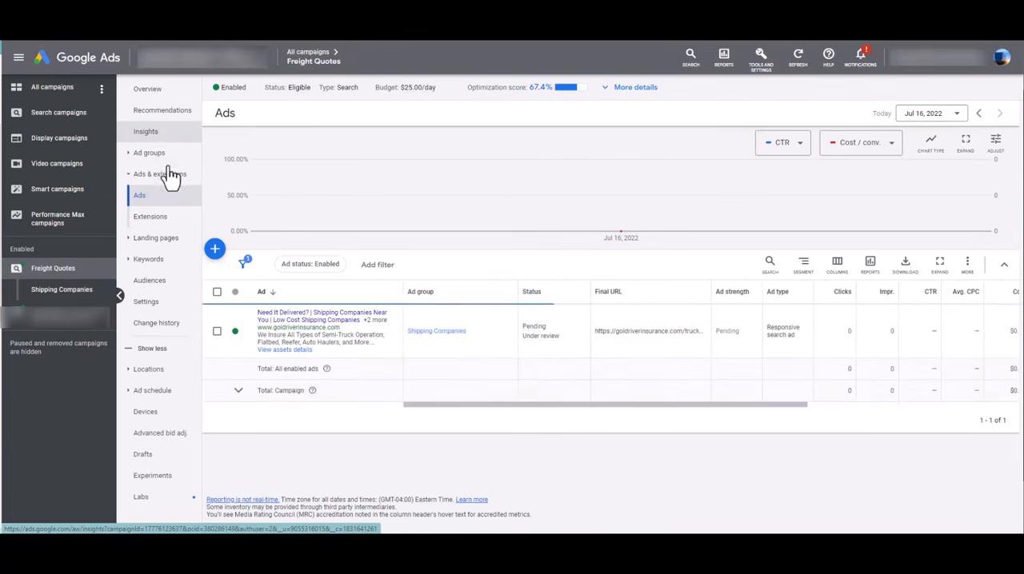
left_click(154, 155)
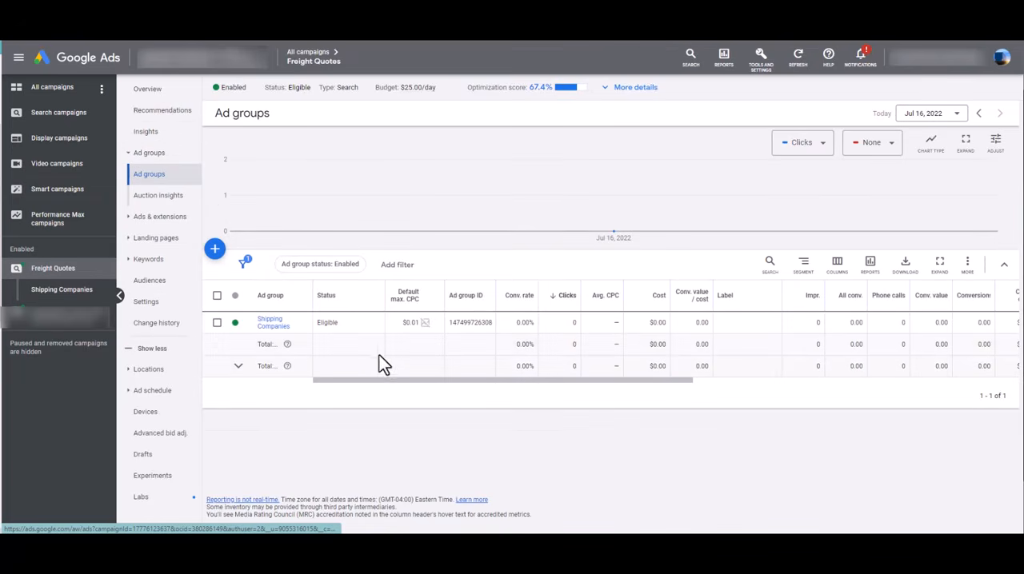
left_click(270, 322)
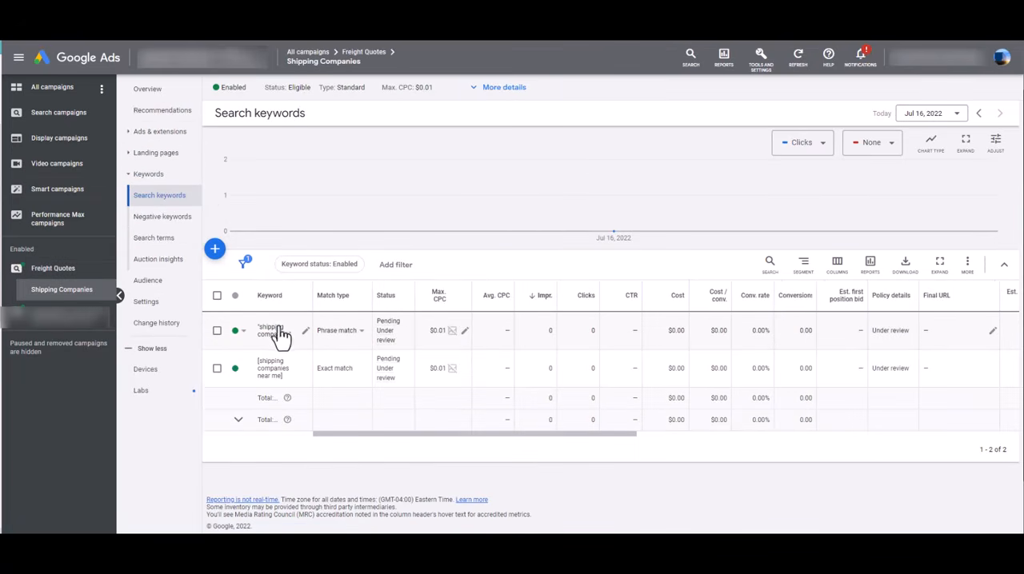
Set the Shipping Companies ad group's default maximum CPC to $4.00 and confirm the large increase
left_click(465, 331)
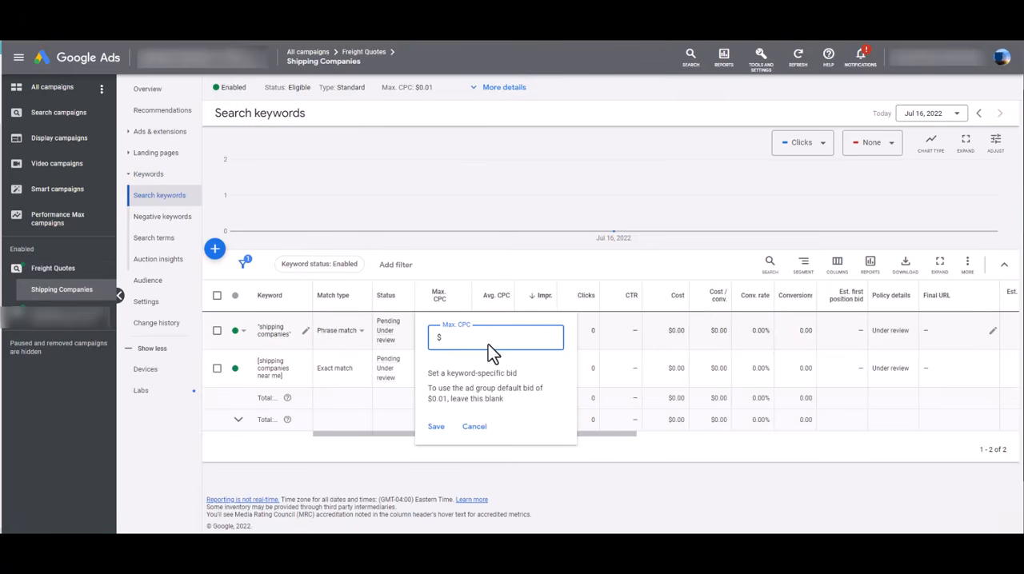
left_click(443, 88)
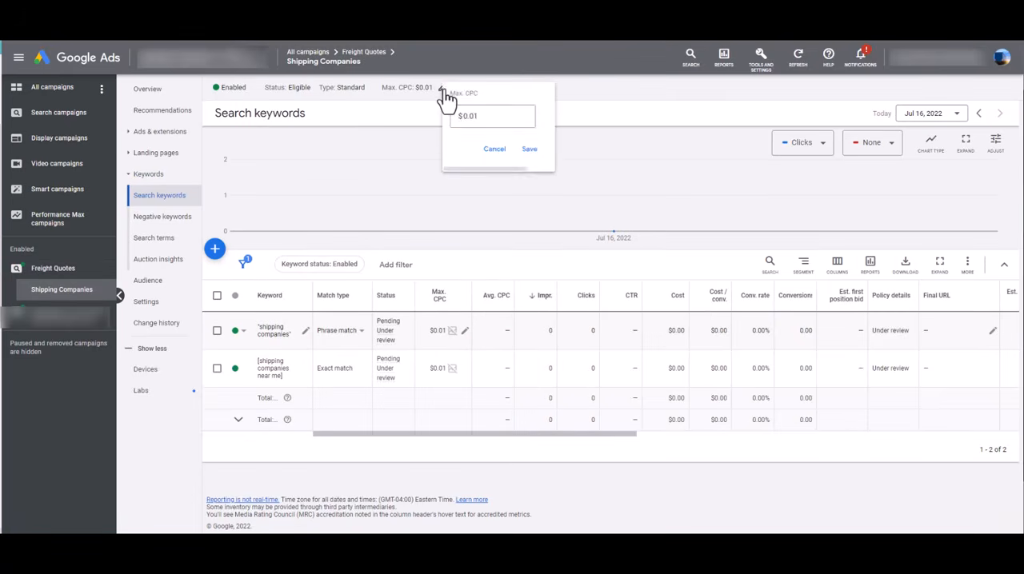
left_click_drag(480, 120, 444, 121)
type("4")
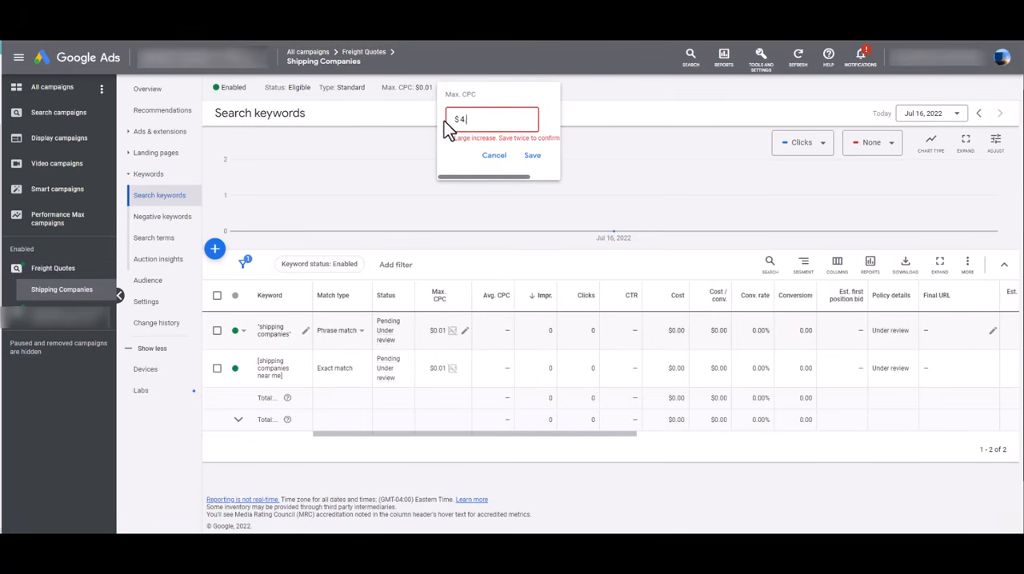
type(".0")
left_click(532, 157)
left_click(533, 158)
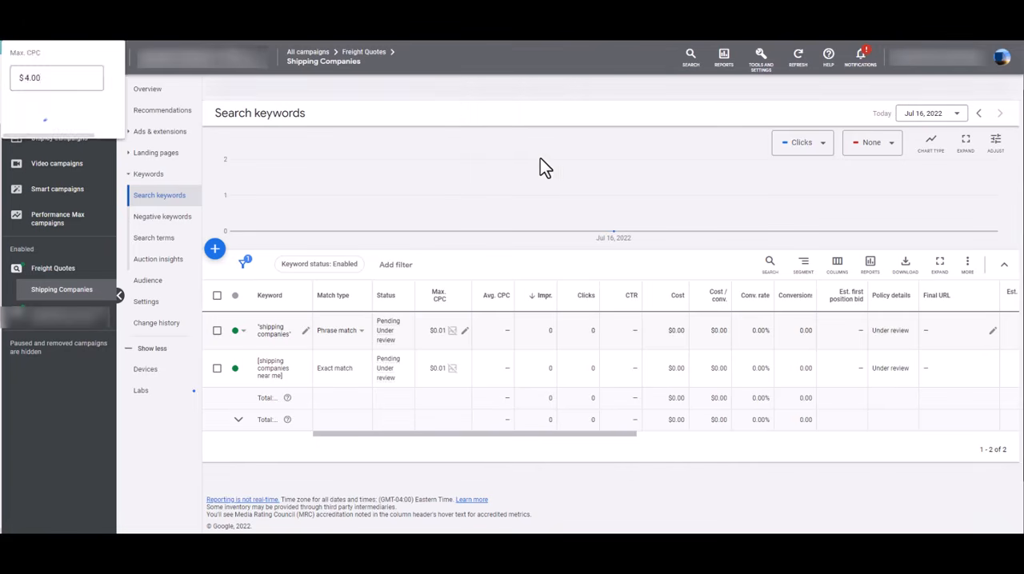
left_click(493, 156)
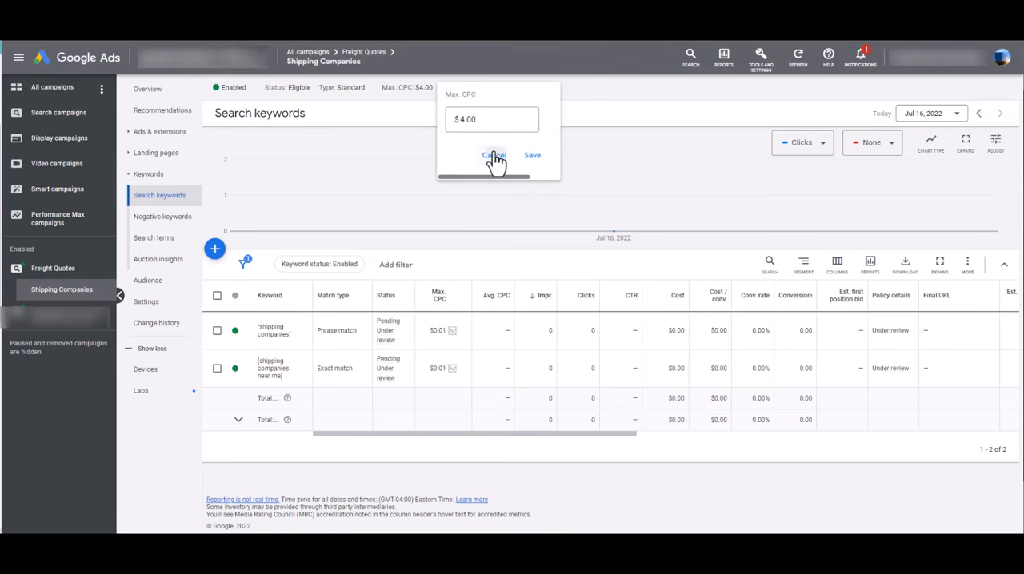
Set a keyword-specific maximum CPC of $2.00 for the phrase match keyword "shipping companies" and confirm the large increase
left_click(460, 336)
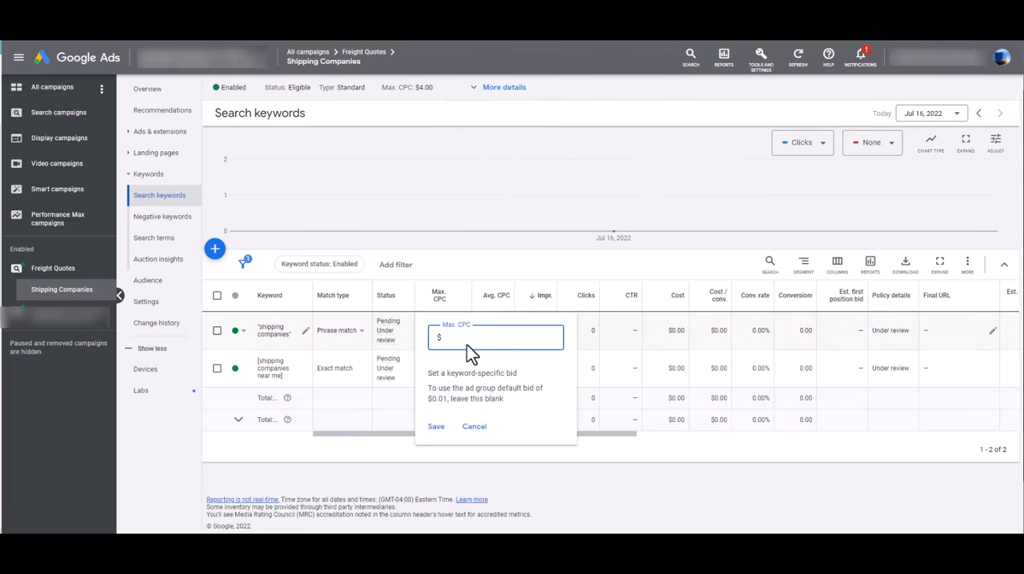
type("2")
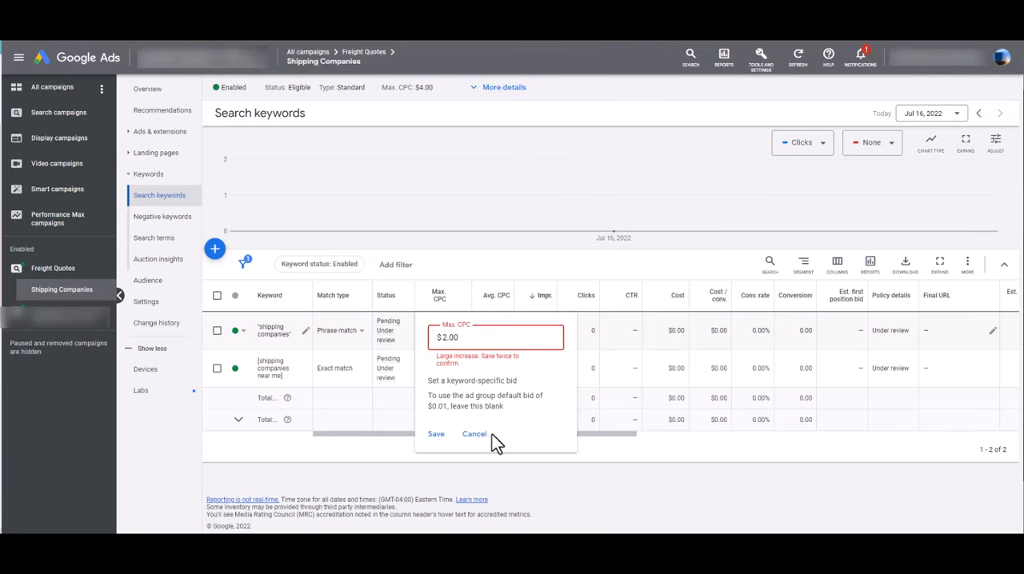
left_click(436, 435)
left_click(434, 440)
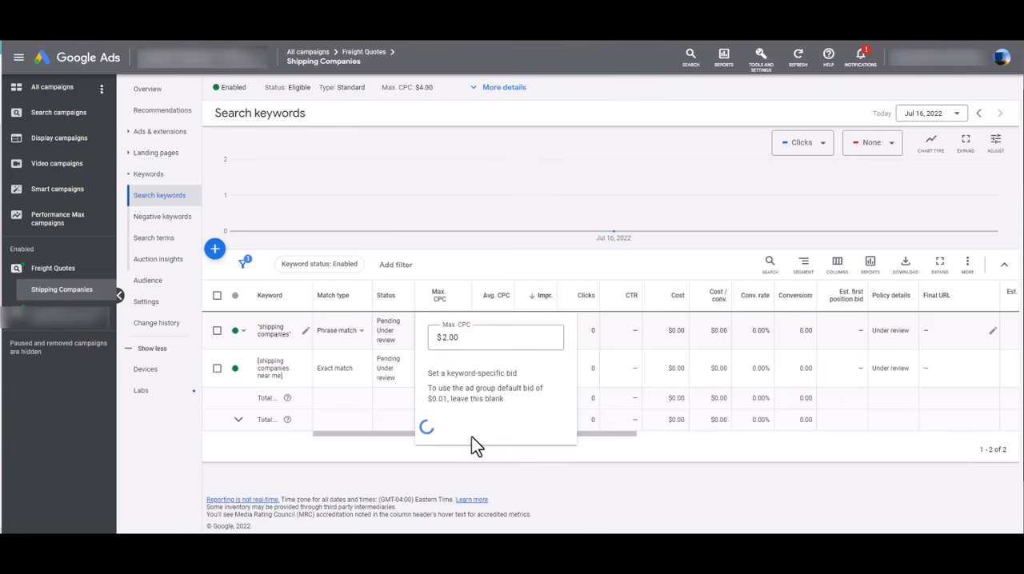
Set a keyword-specific maximum CPC of $1.00 for the exact match keyword [shipping companies near me] and confirm the large increase
left_click(465, 369)
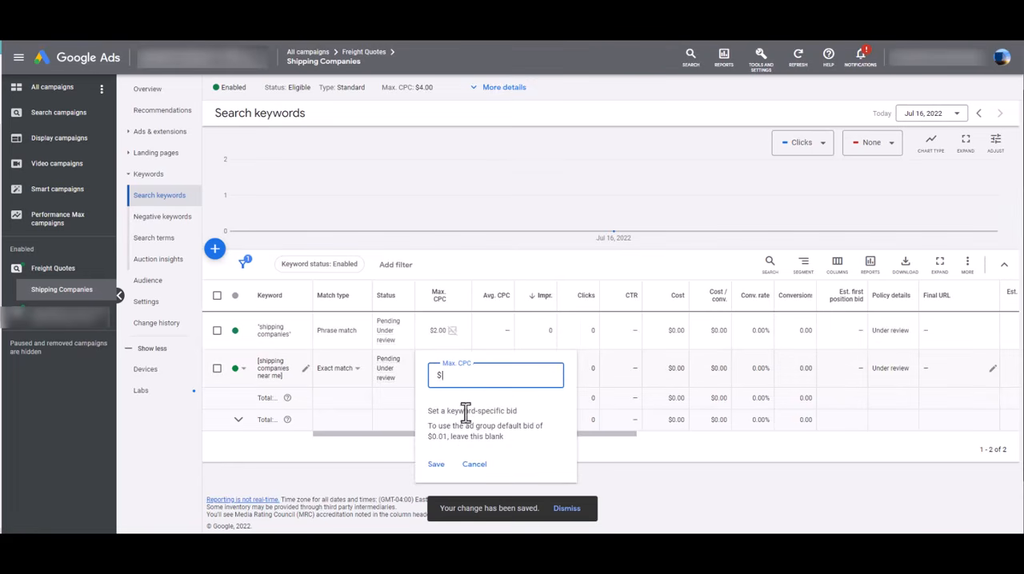
type("1.00")
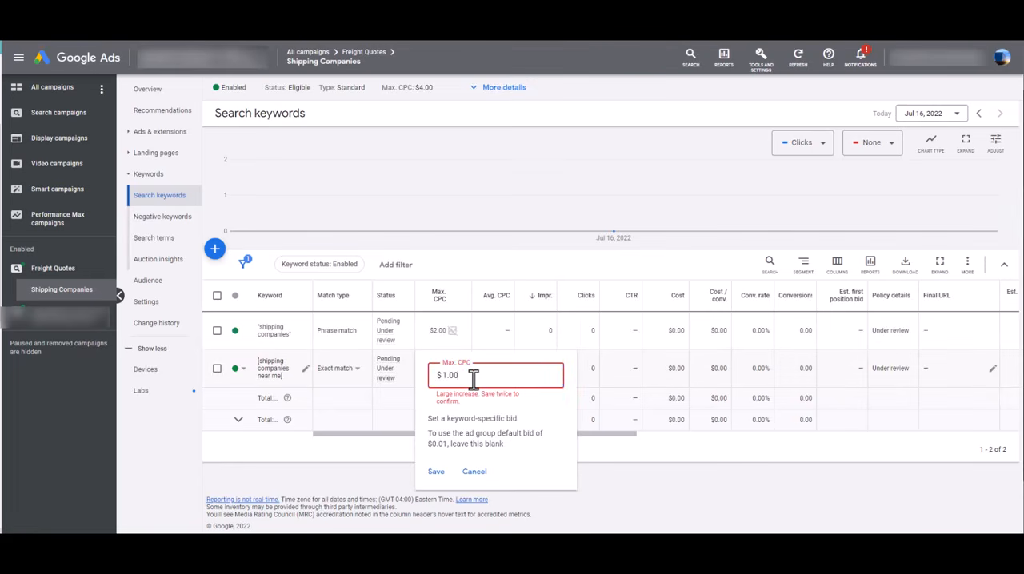
left_click(436, 473)
double_click(469, 375)
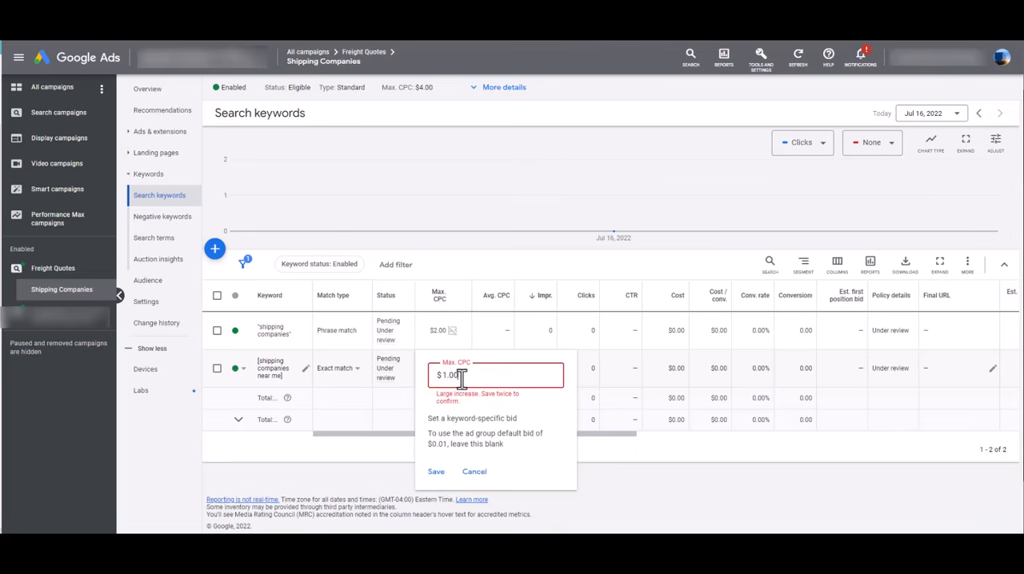
left_click(436, 472)
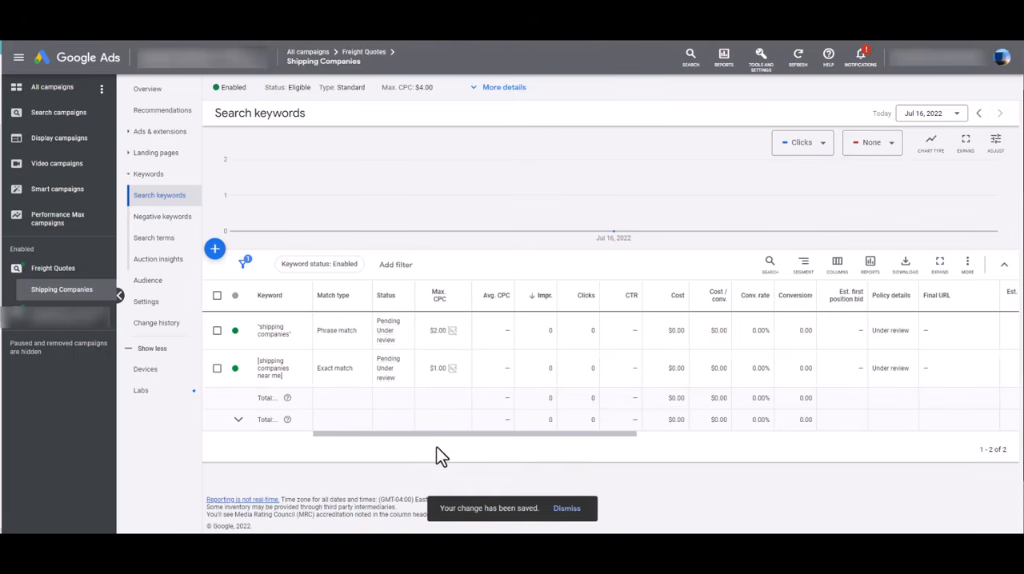
Review the ad in the Shipping Companies ad group and return to its search keyword list
left_click_drag(436, 437, 332, 432)
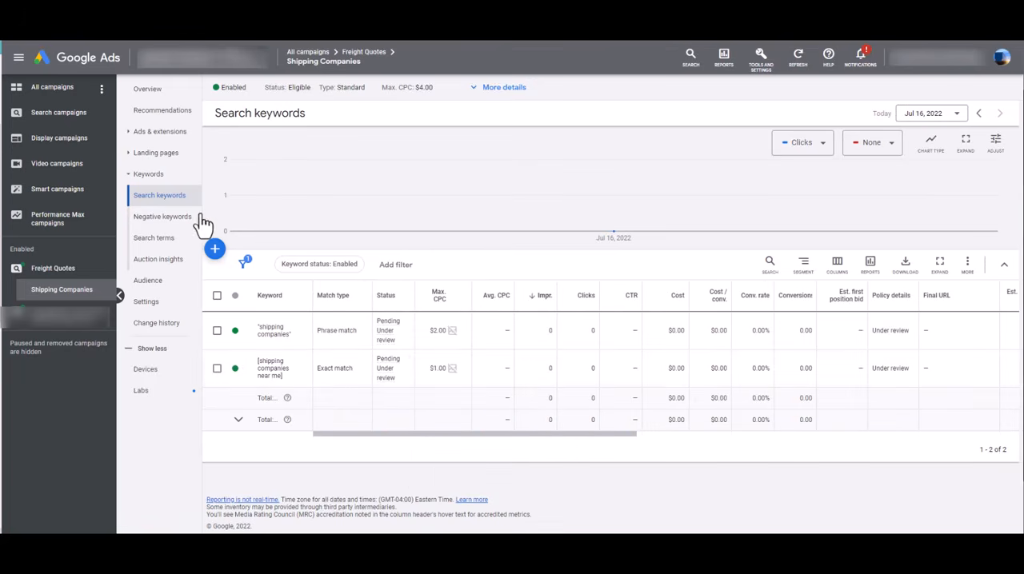
left_click(160, 132)
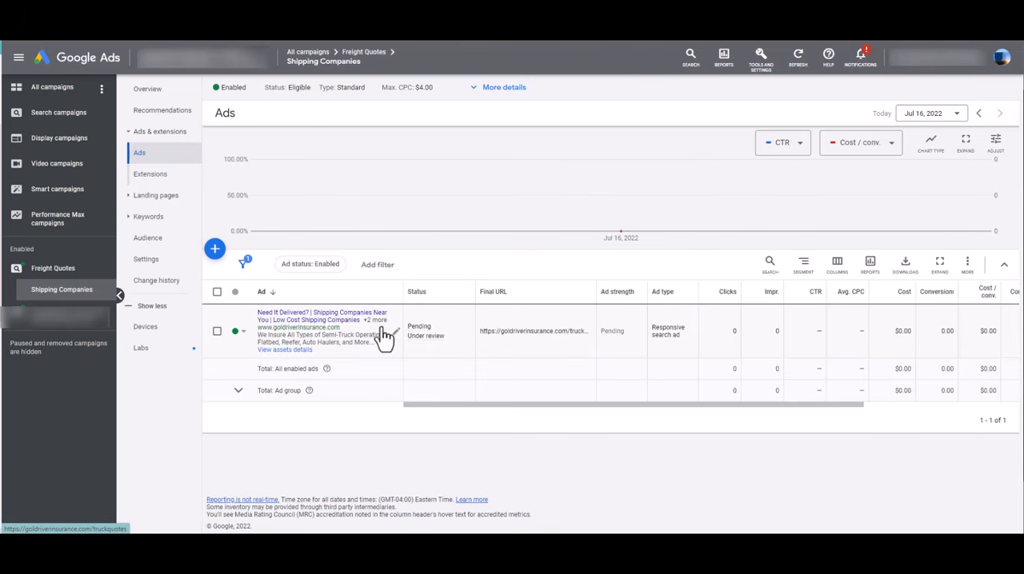
mouse_move(429, 335)
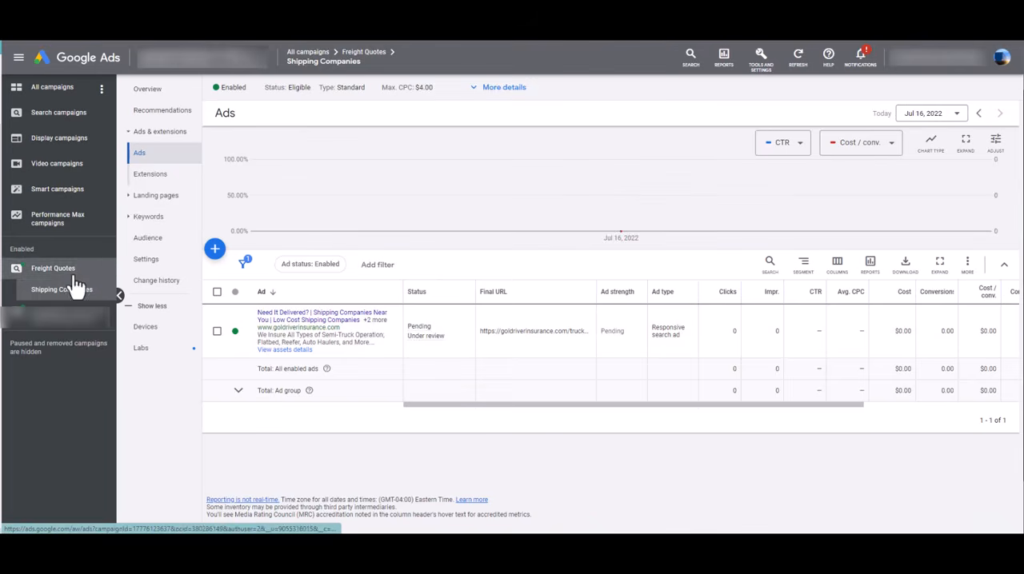
left_click(150, 216)
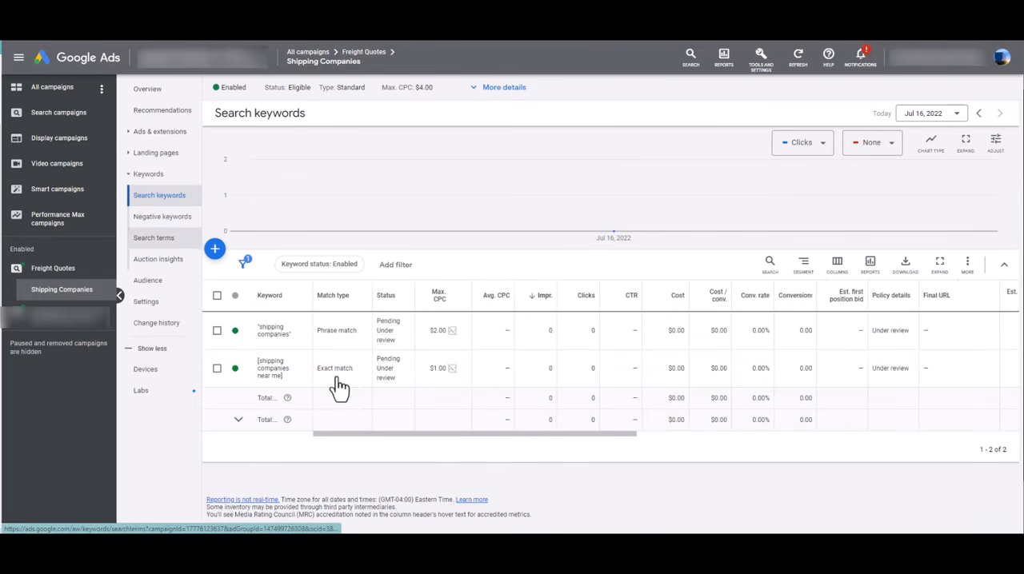